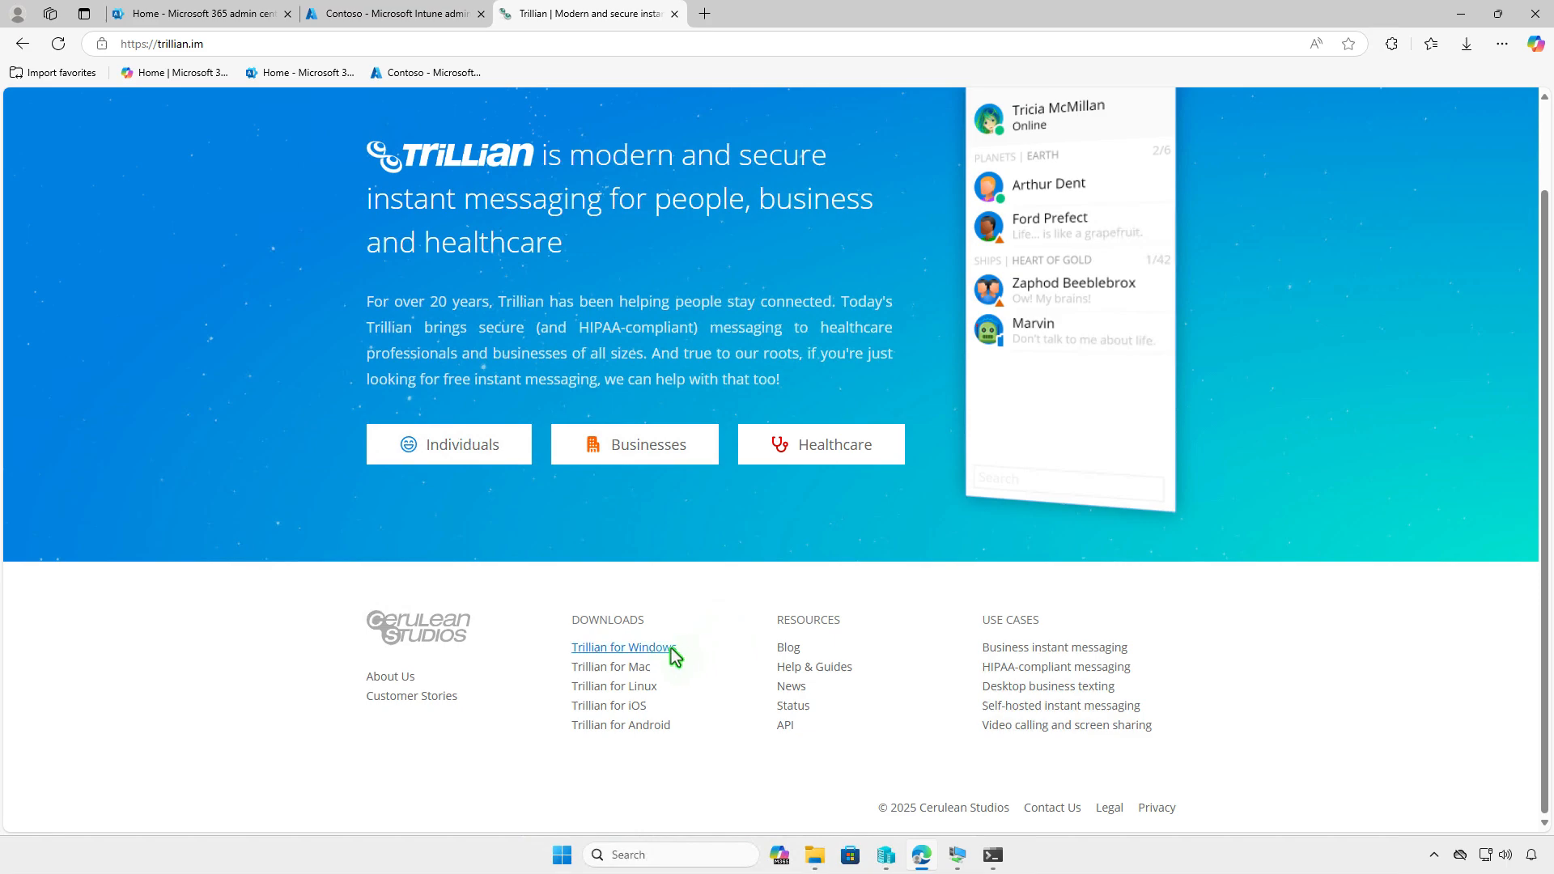
- Download the latest Trillian for Windows MSI from the Enterprise Deployments instructions on the Trillian website
{"action": "left_click", "coordinate": [670, 648]}
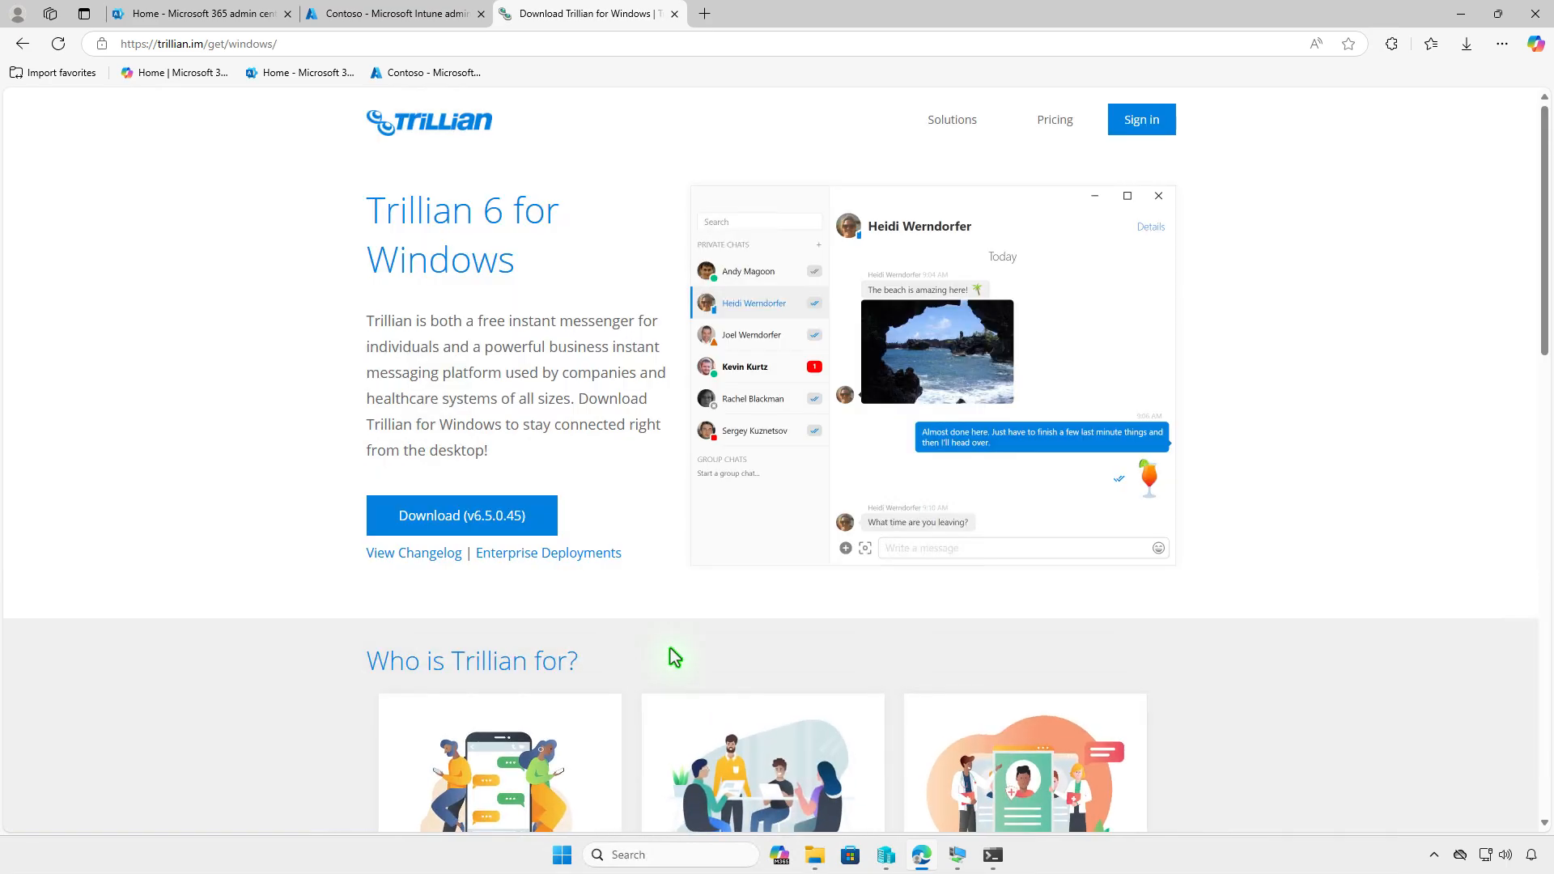
{"action": "left_click", "coordinate": [609, 553]}
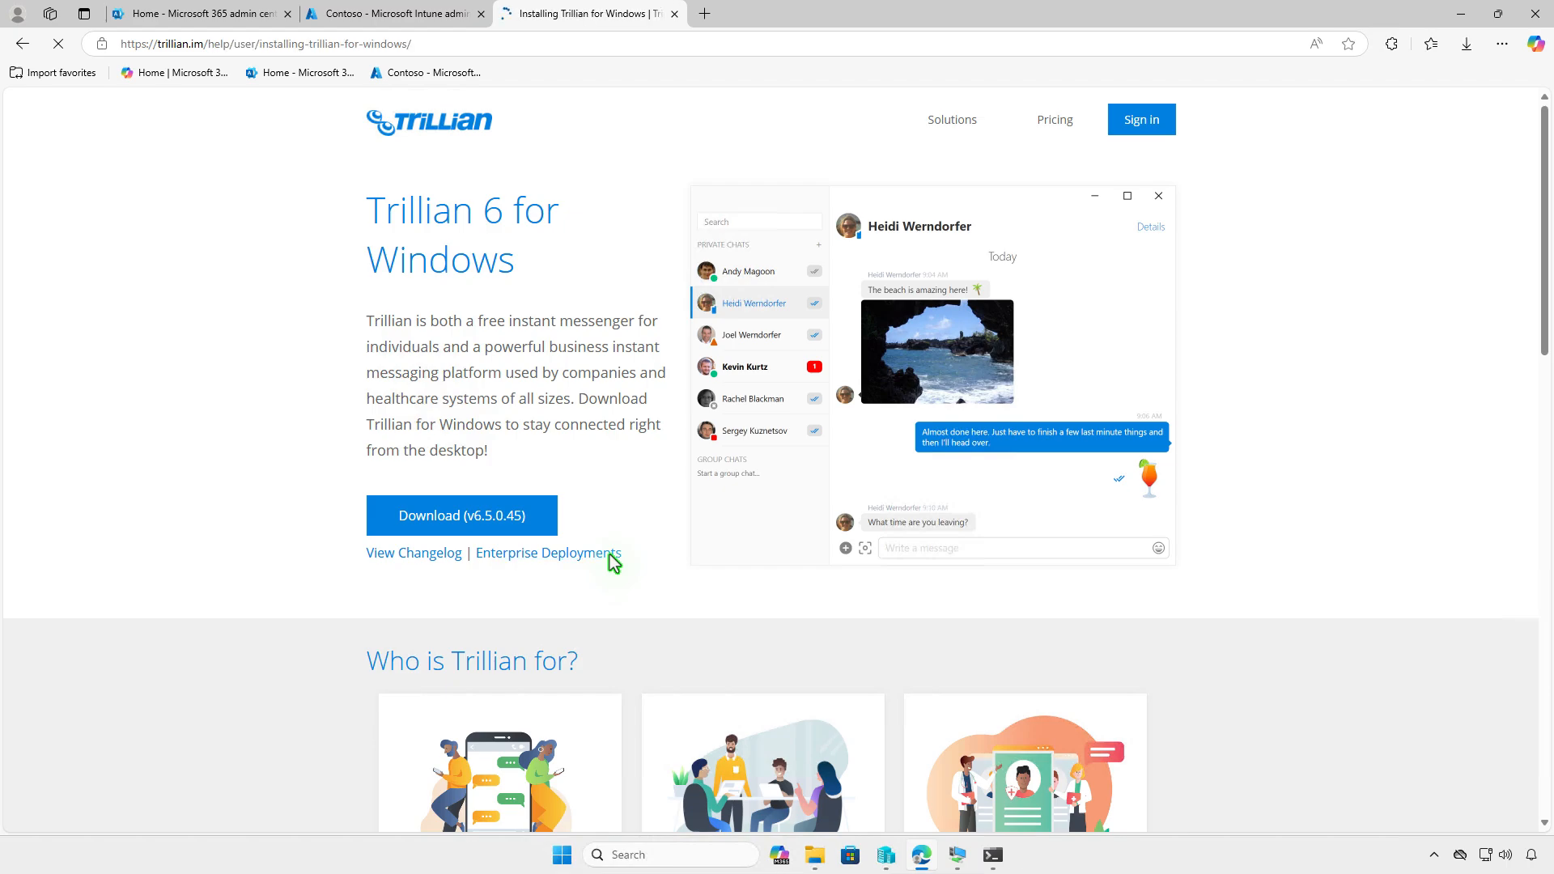
{"action": "scroll", "coordinate": [1232, 520], "scroll_direction": "down", "scroll_amount": 20}
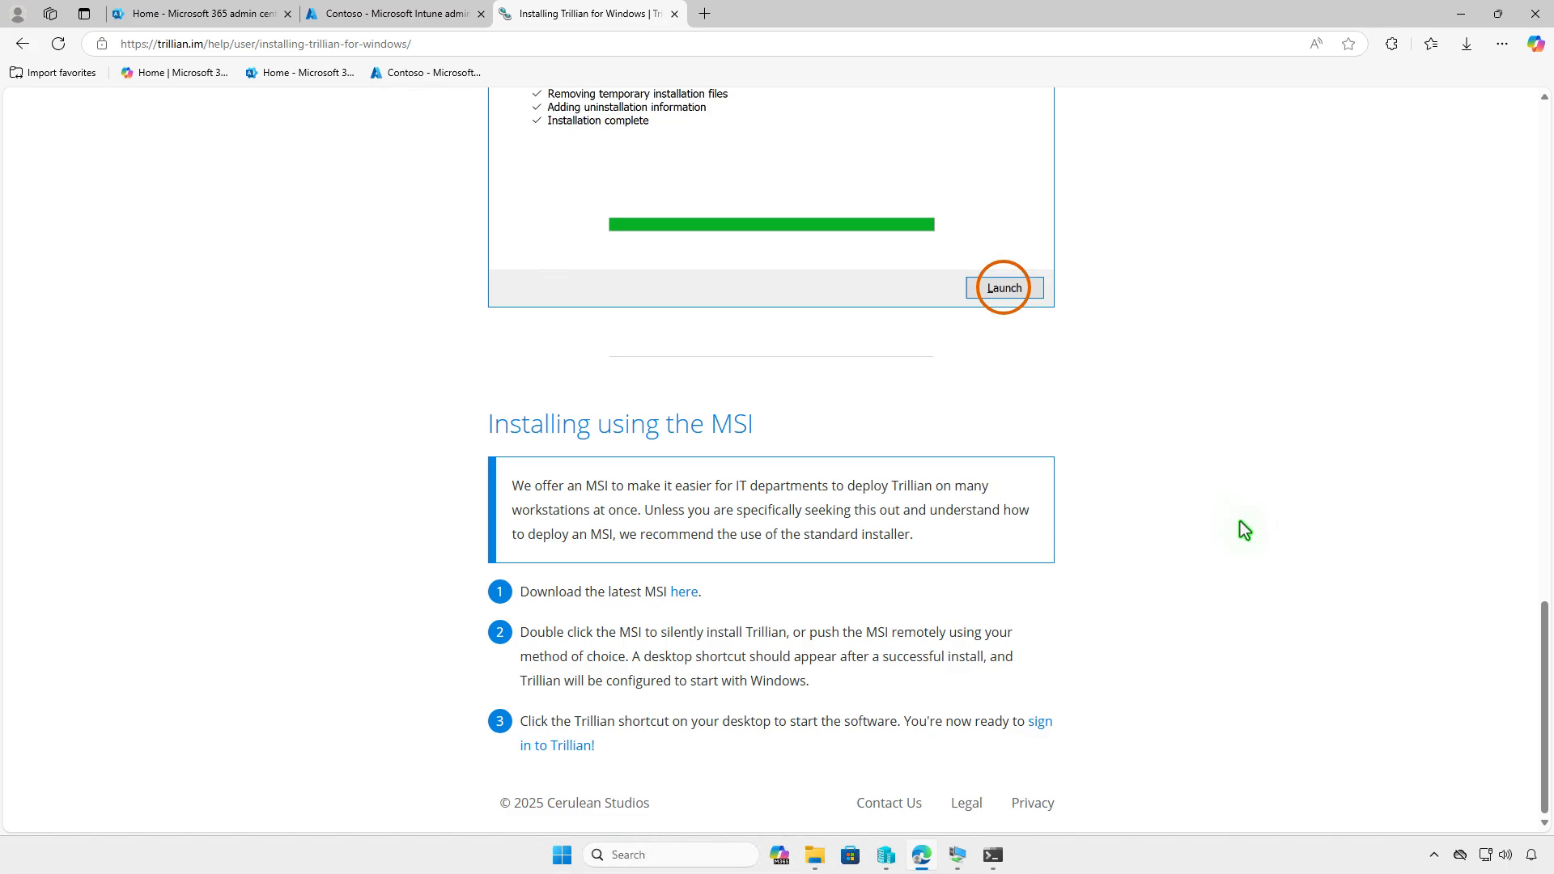
{"action": "left_click", "coordinate": [690, 598]}
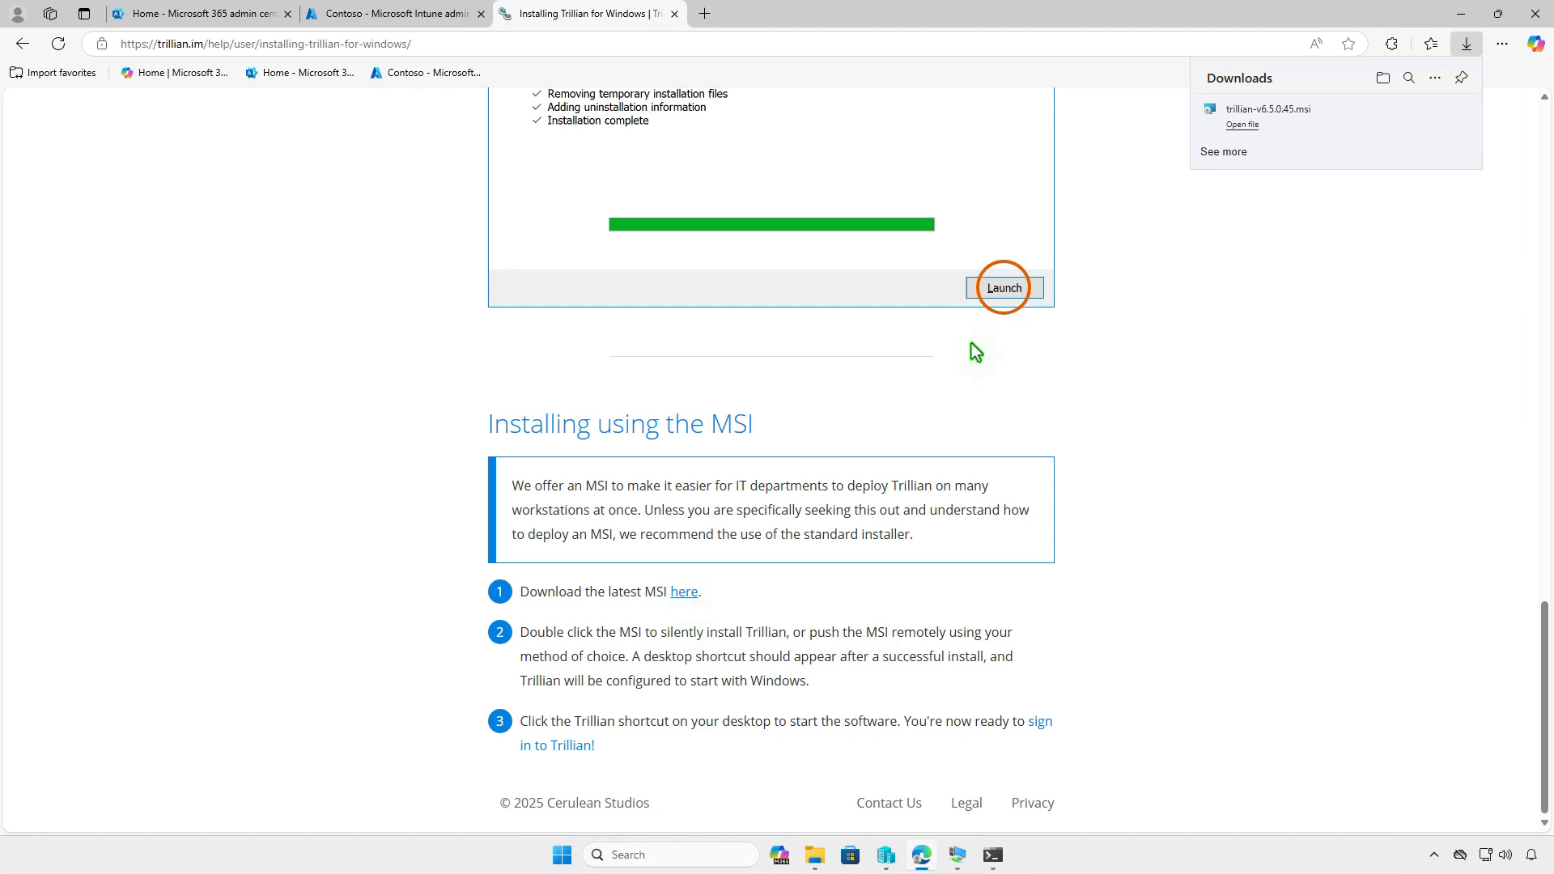
- Show the downloaded Trillian MSI in its Downloads folder, and minimize the browser and the folder window
{"action": "left_click", "coordinate": [1381, 79]}
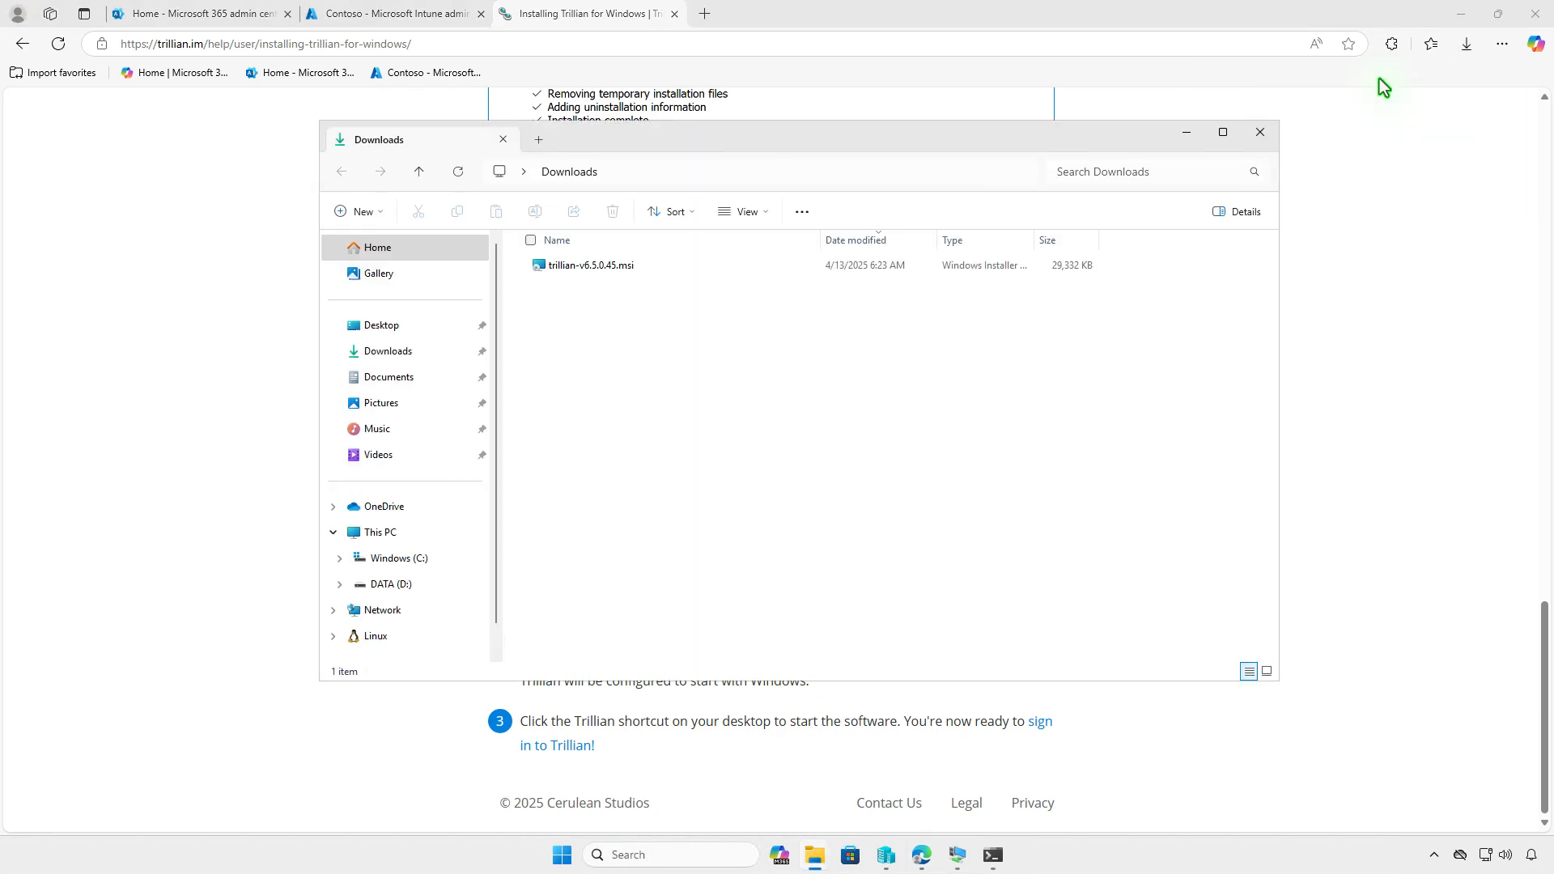
{"action": "left_click", "coordinate": [1462, 14]}
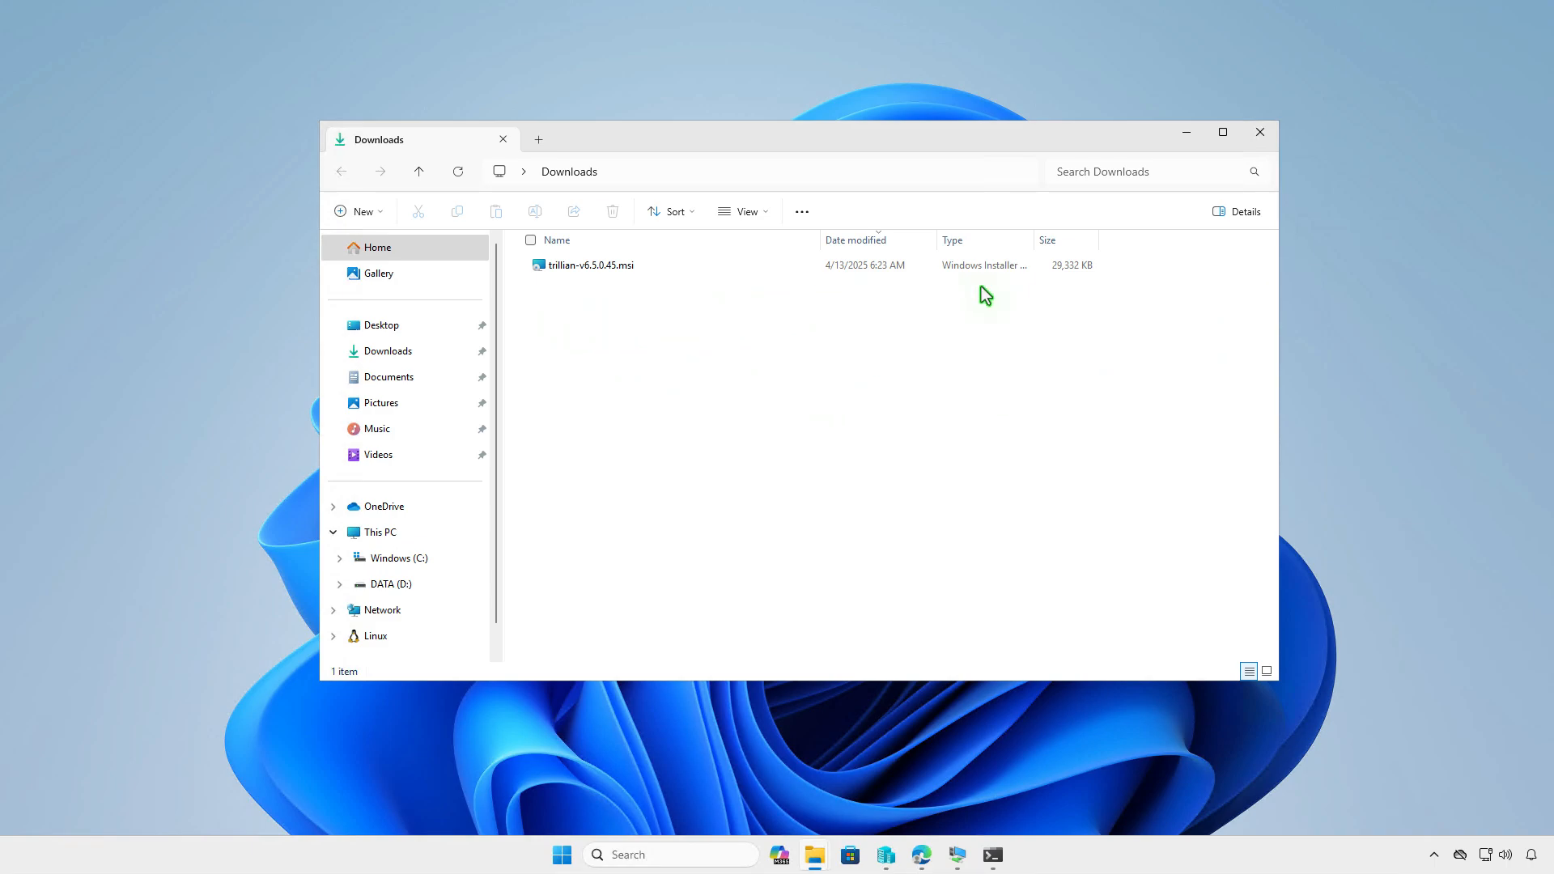
{"action": "left_click", "coordinate": [1186, 135]}
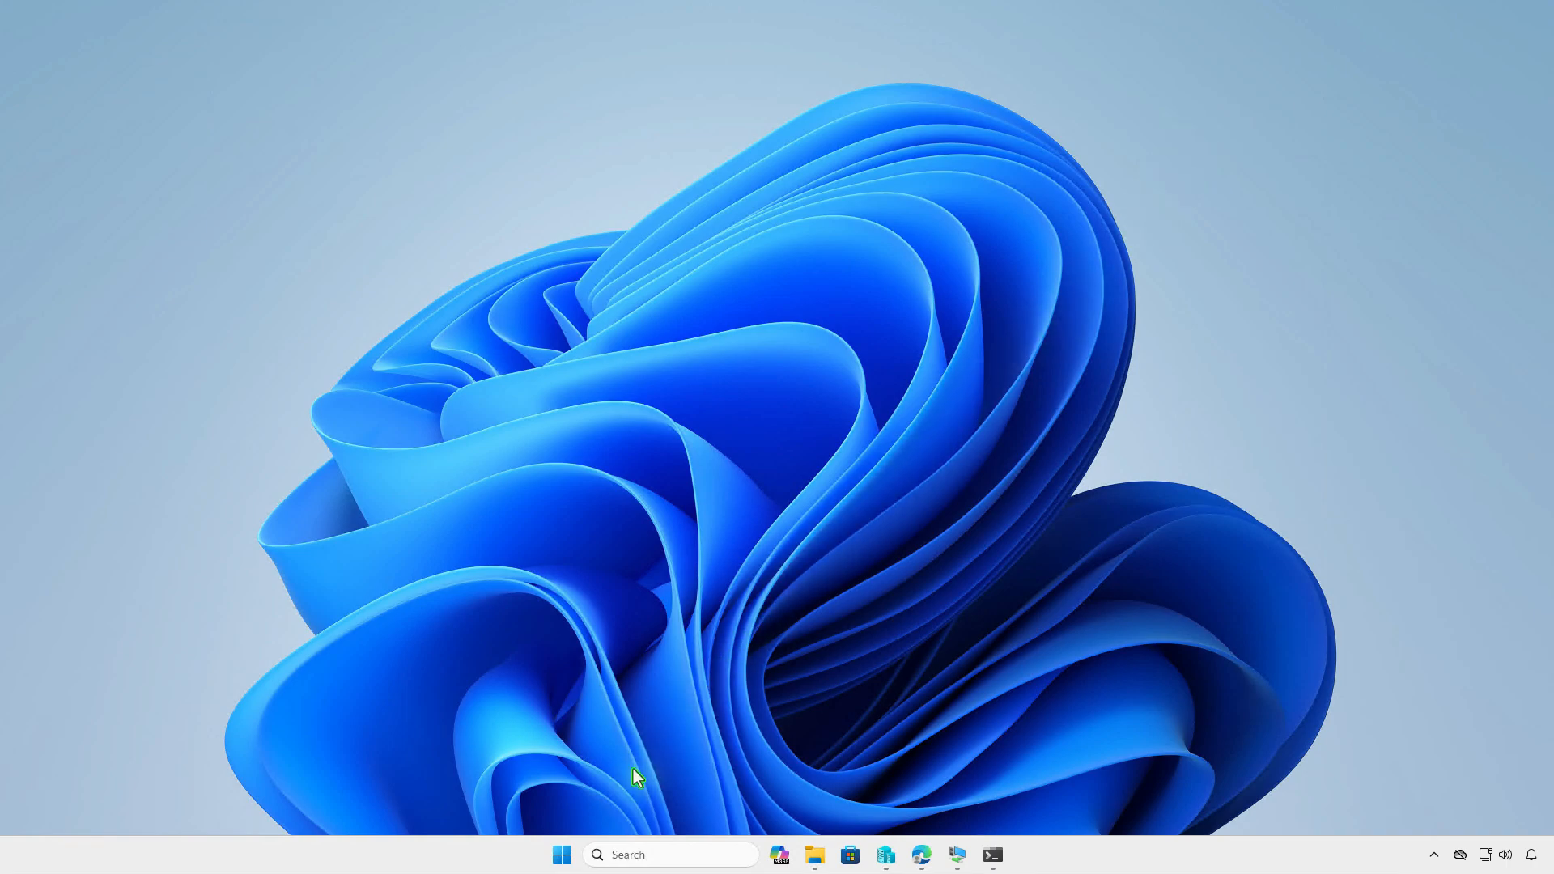
- Run "winget download --id CeruleanStudios.Trillian" in an elevated Terminal to download the Trillian installer
{"action": "right_click", "coordinate": [567, 863]}
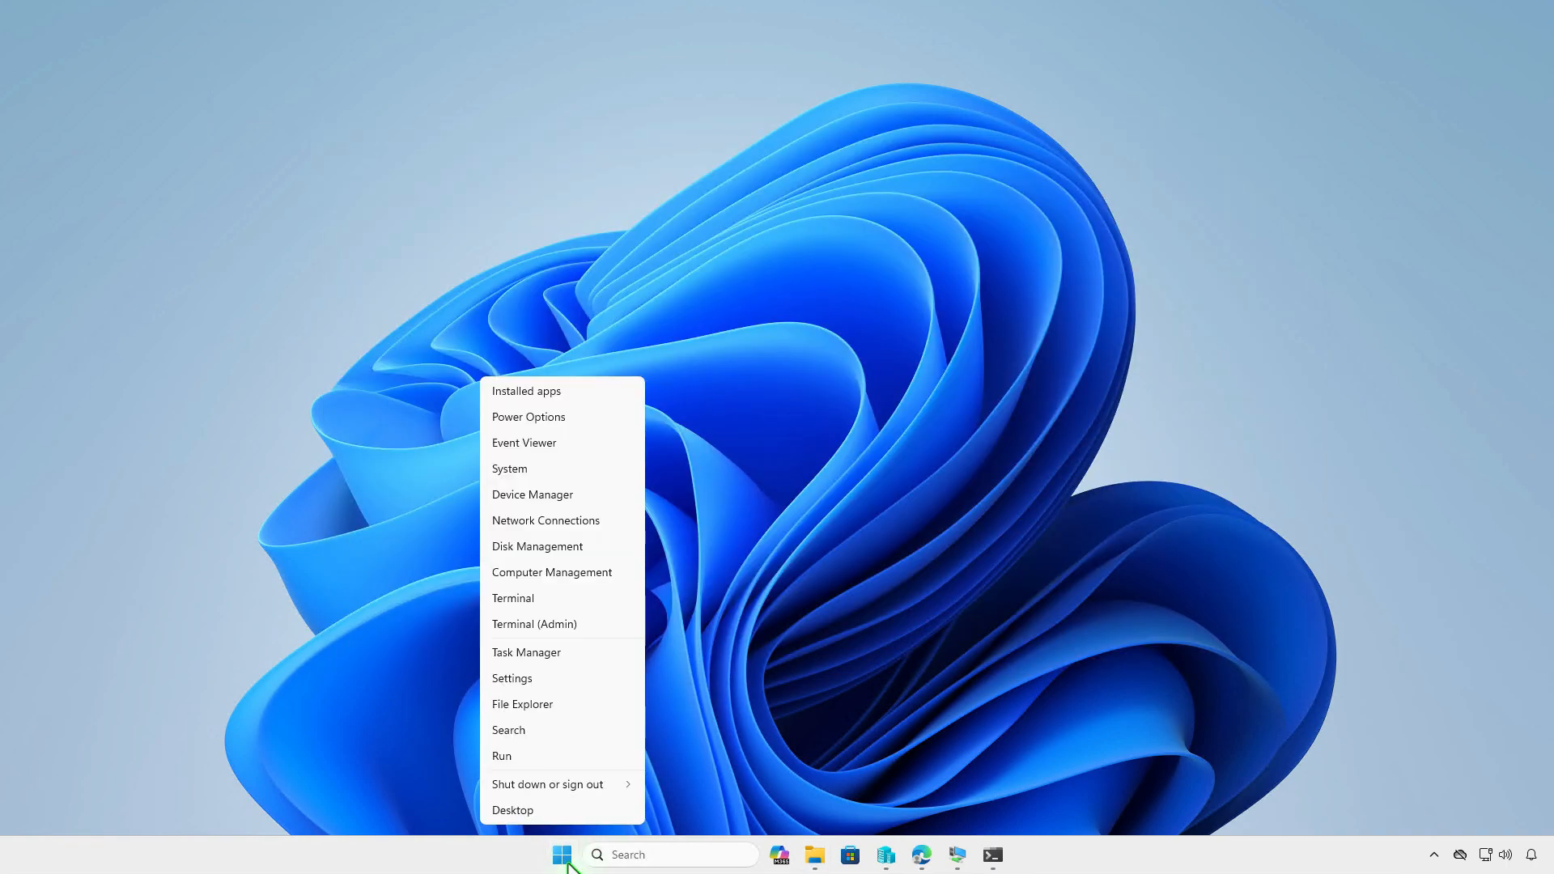
{"action": "left_click", "coordinate": [596, 624]}
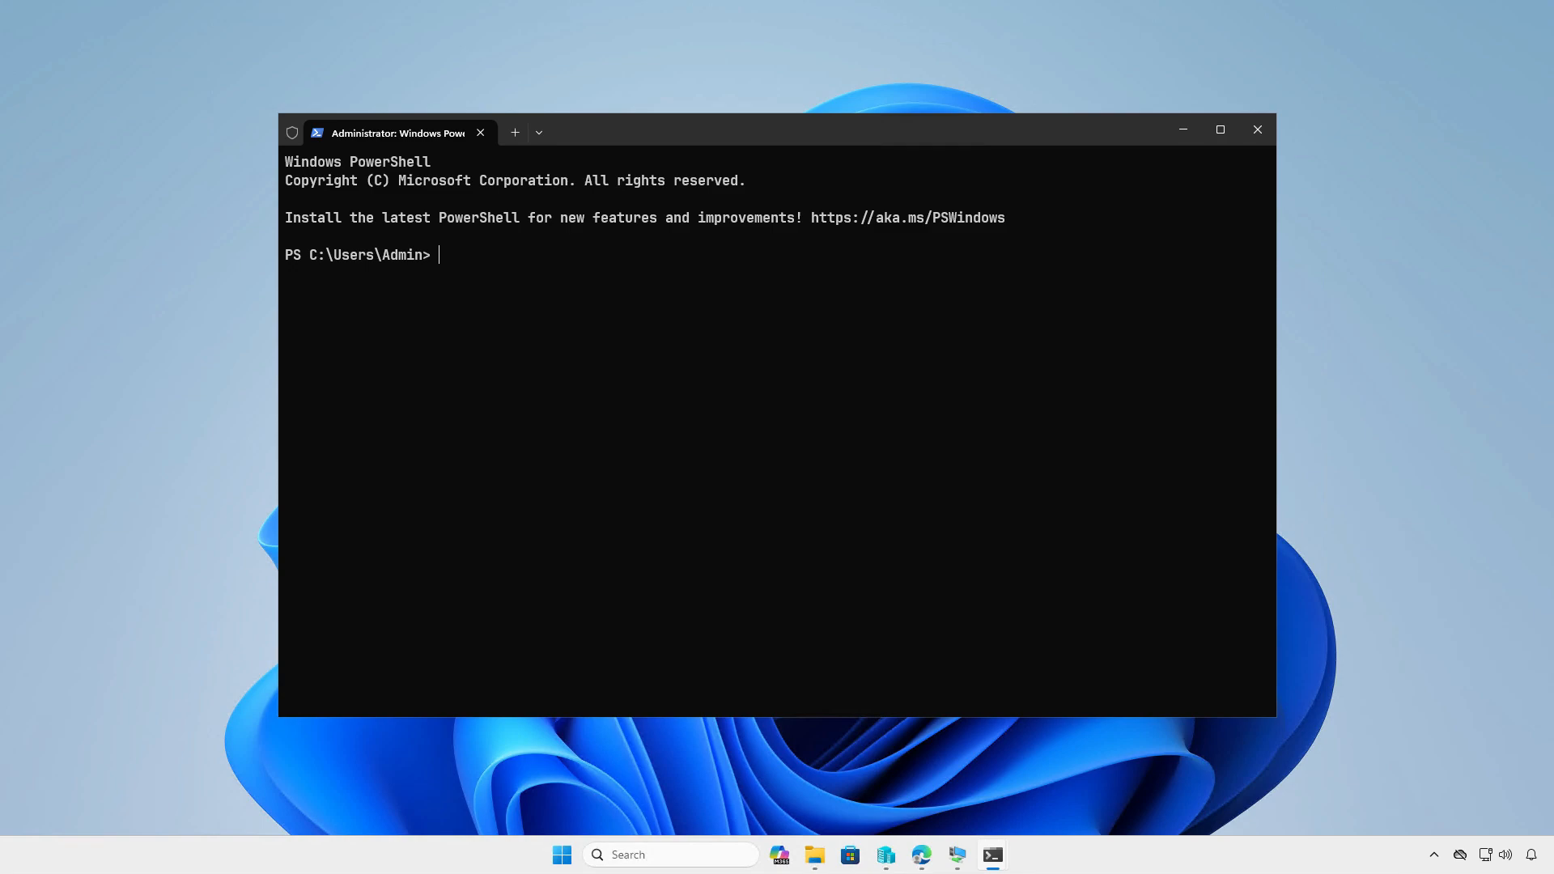
{"action": "type", "text": "winget download --id CeruleanStudios.Trillian"}
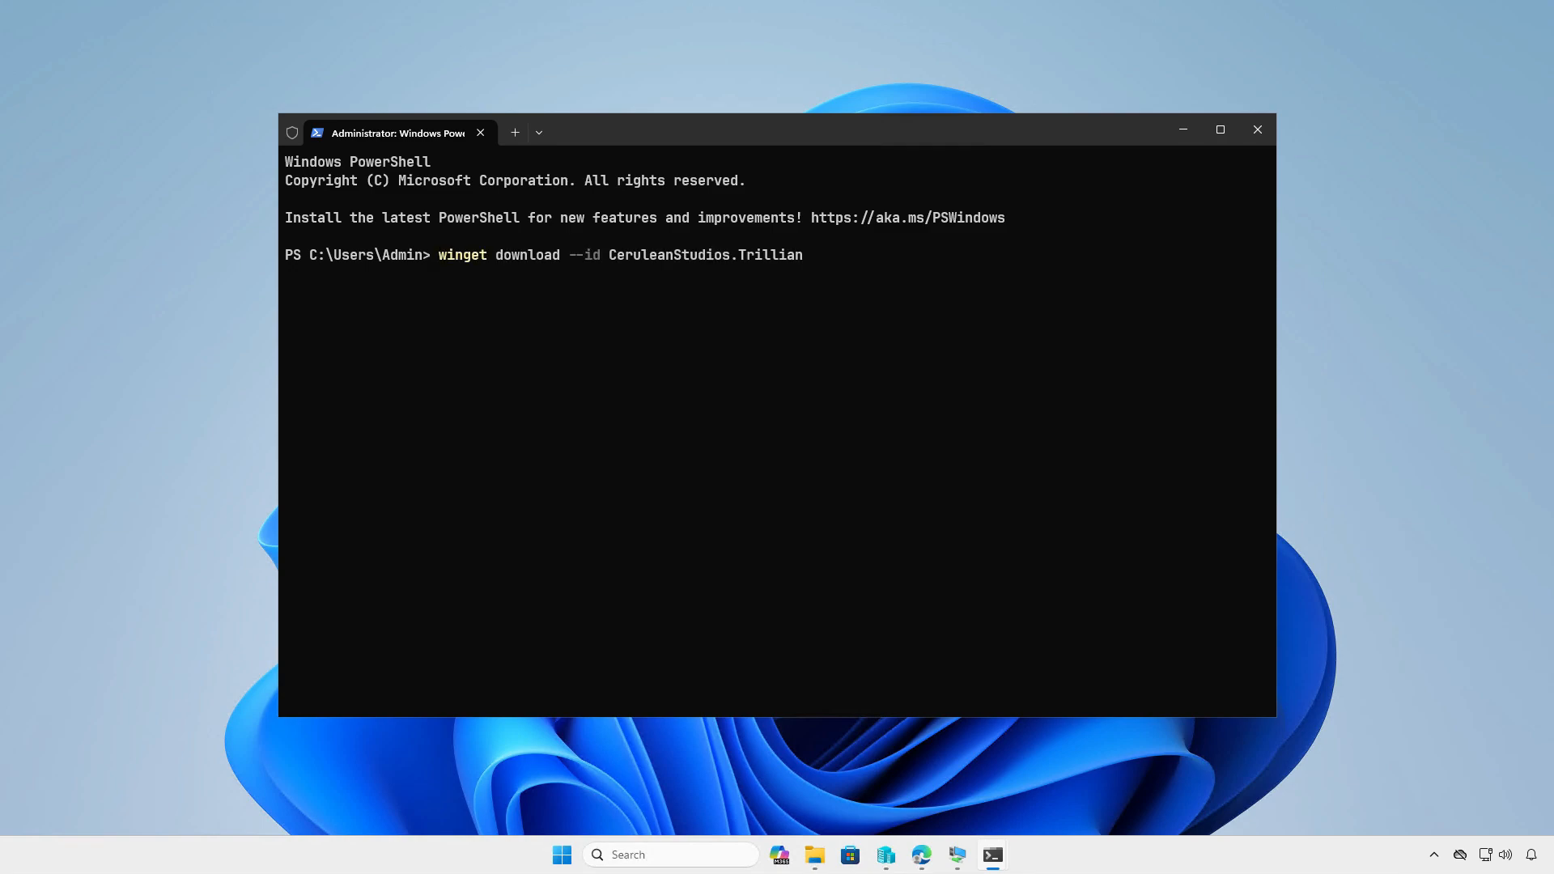
{"action": "key", "text": "Return"}
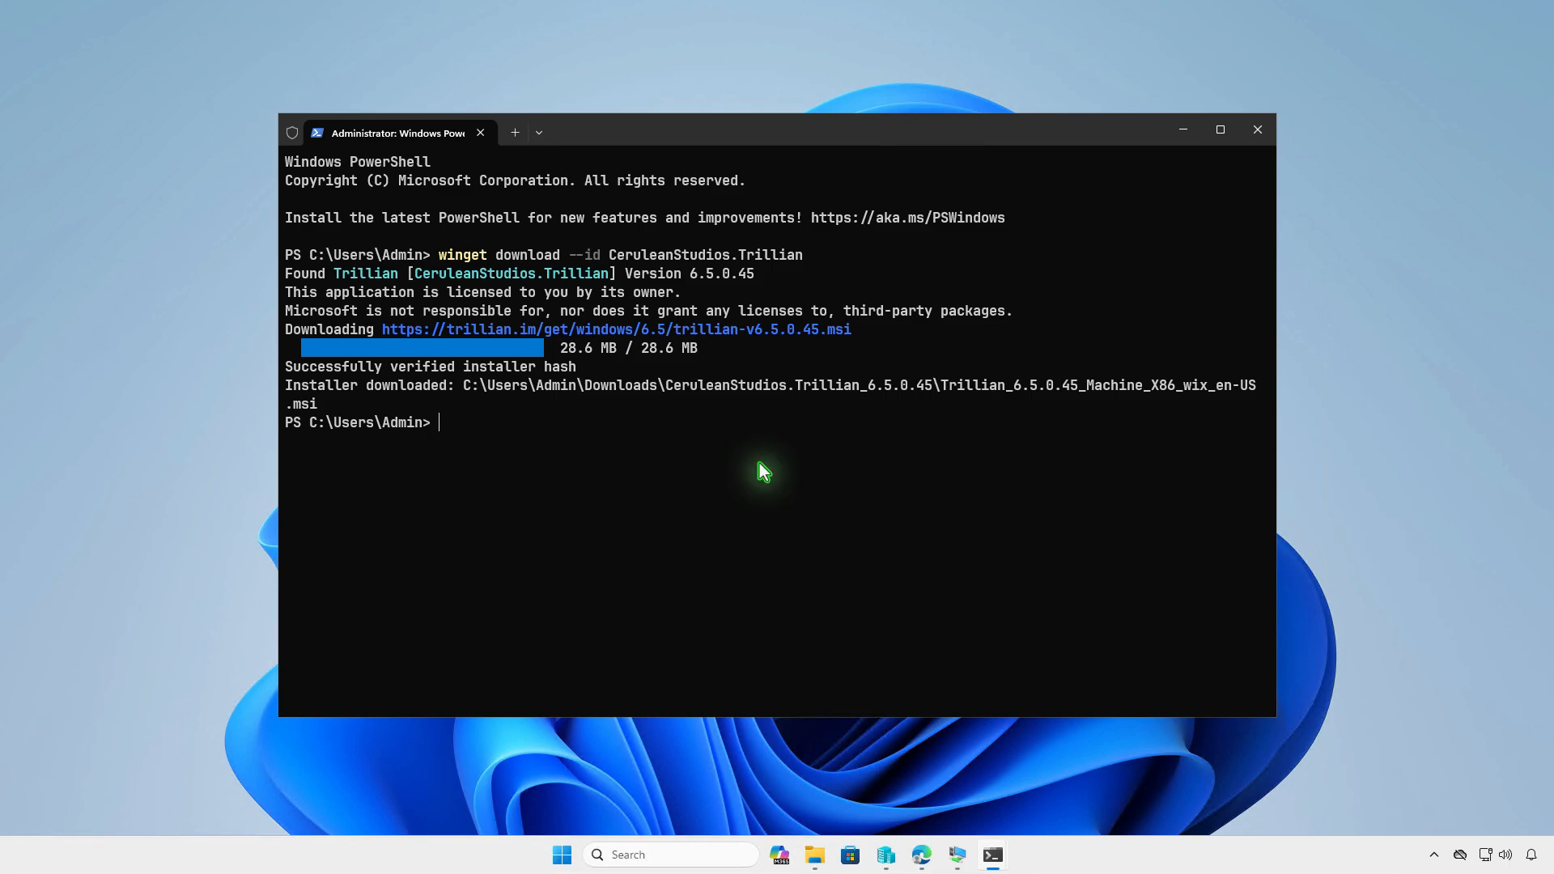
- Minimize the Terminal and open the CeruleanStudios.Trillian_6.5.0.45 folder in Downloads
{"action": "left_click", "coordinate": [1184, 131]}
{"action": "left_click", "coordinate": [815, 855]}
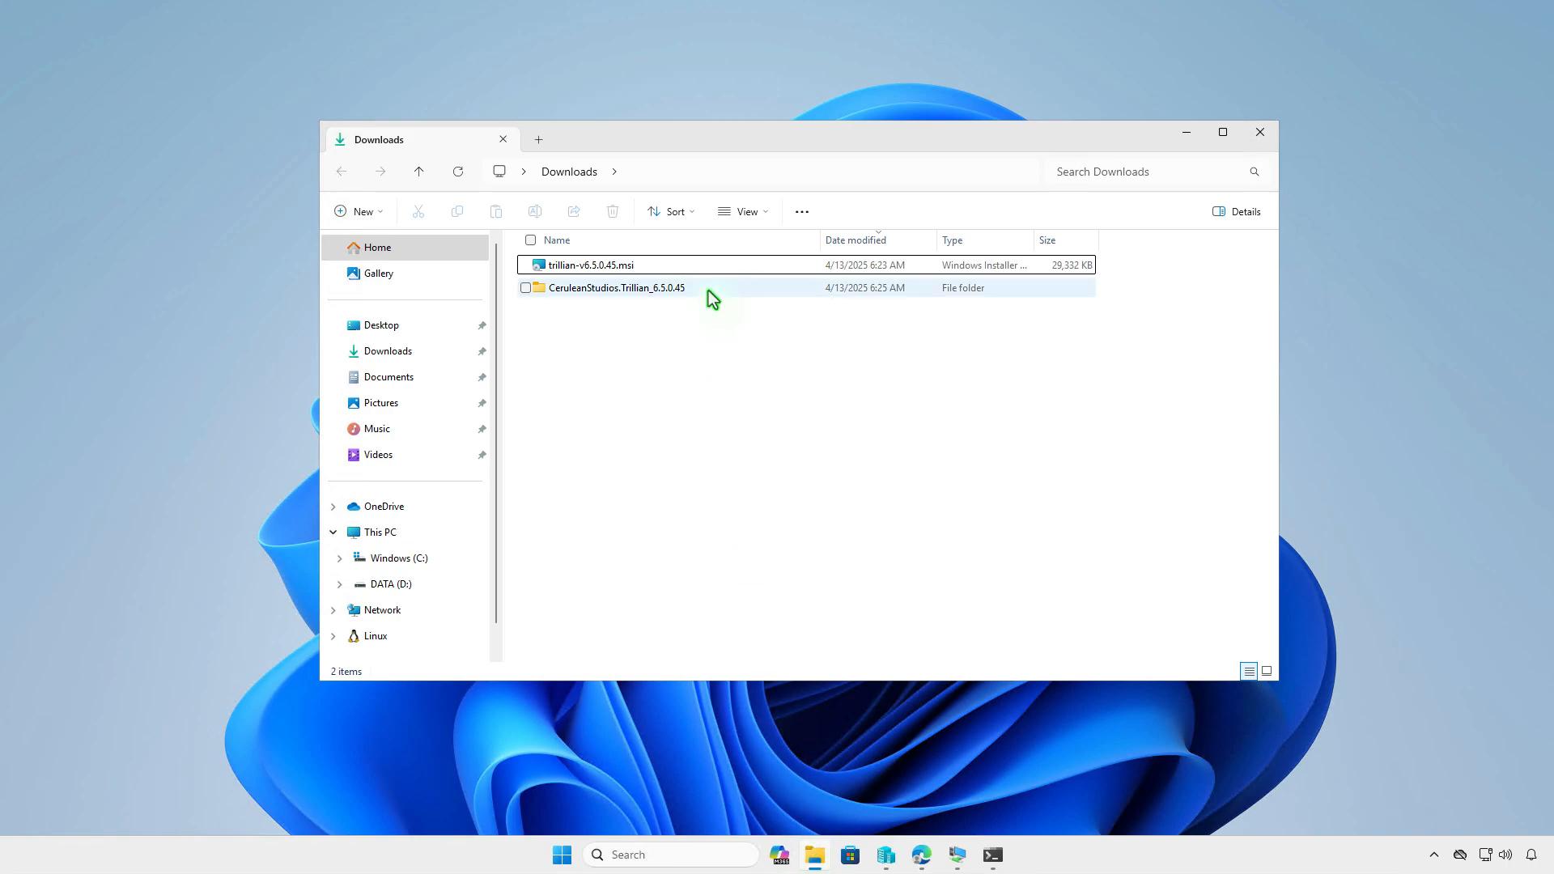
{"action": "double_click", "coordinate": [708, 290]}
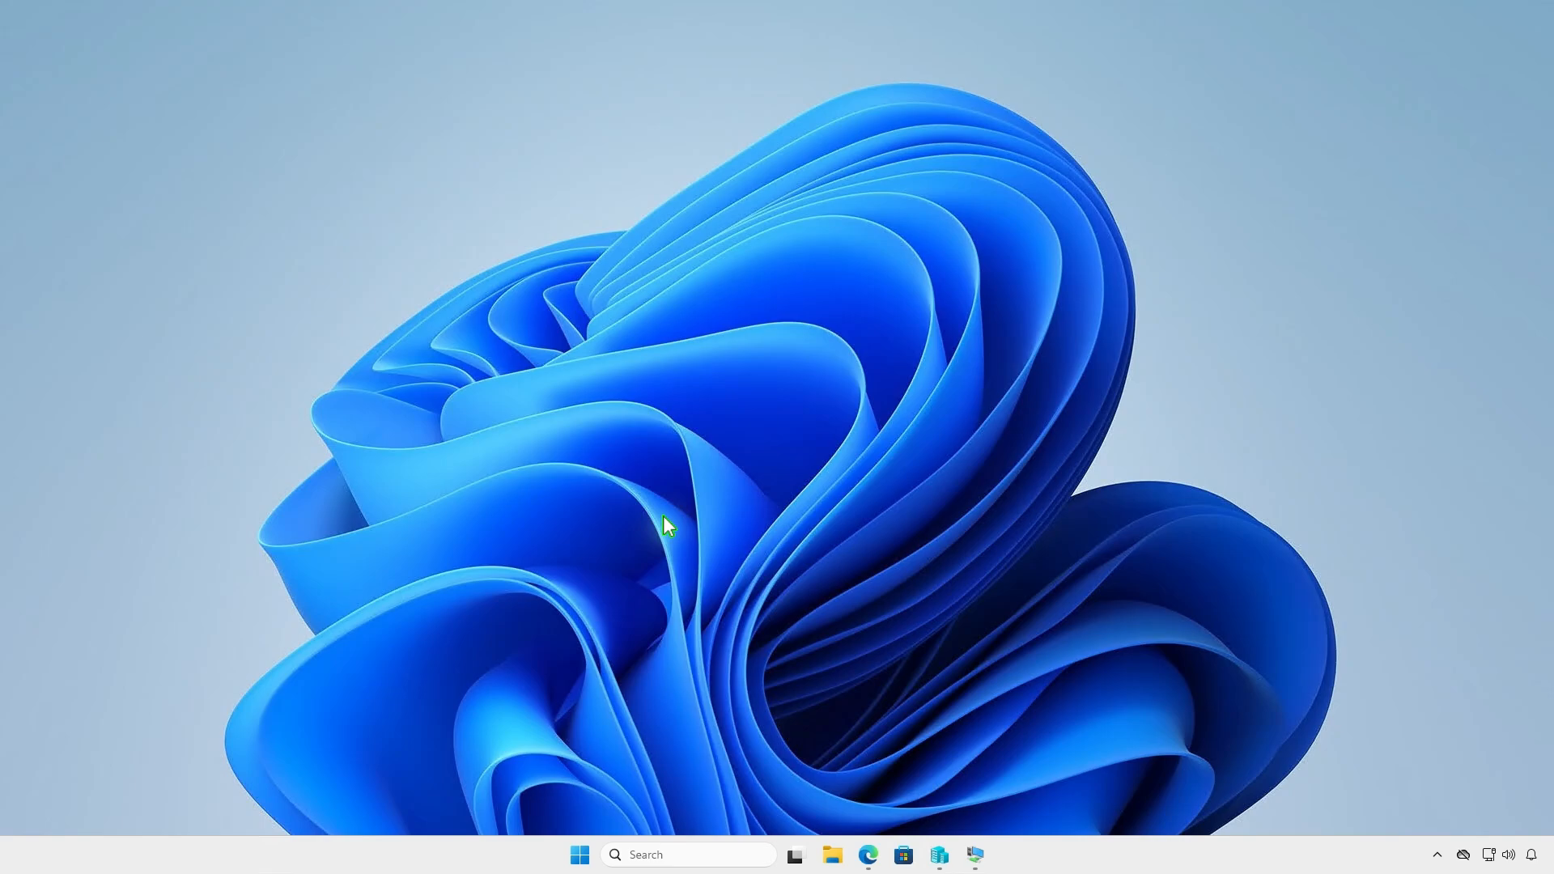
- Create a folder named Intune at the root of the DATA (D:) drive in File Explorer
{"action": "left_click", "coordinate": [833, 855]}
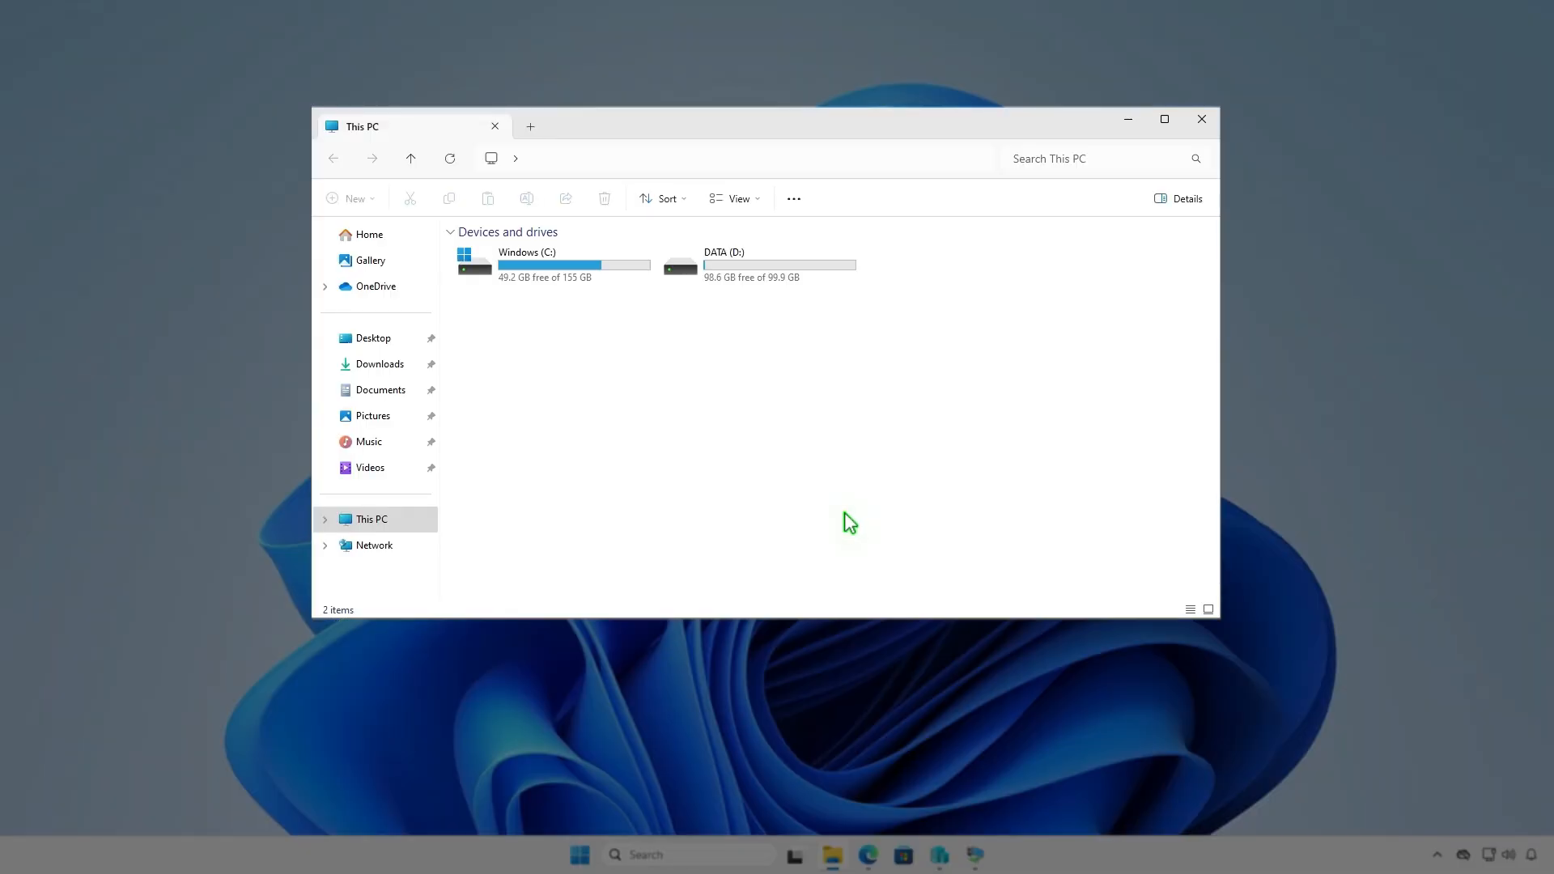
{"action": "double_click", "coordinate": [809, 269]}
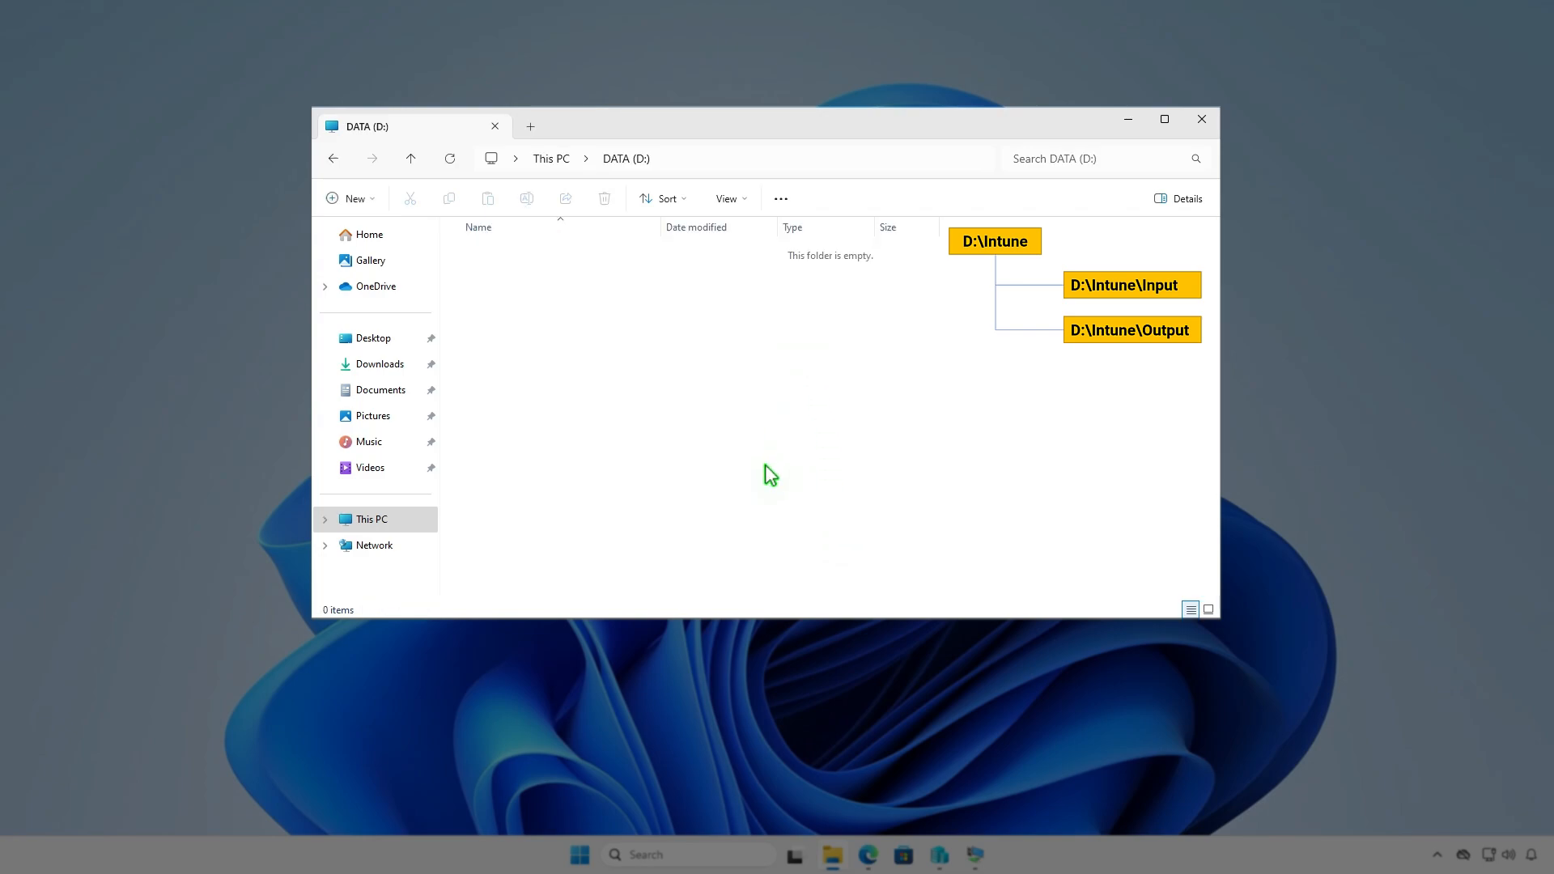
{"action": "left_click", "coordinate": [368, 199]}
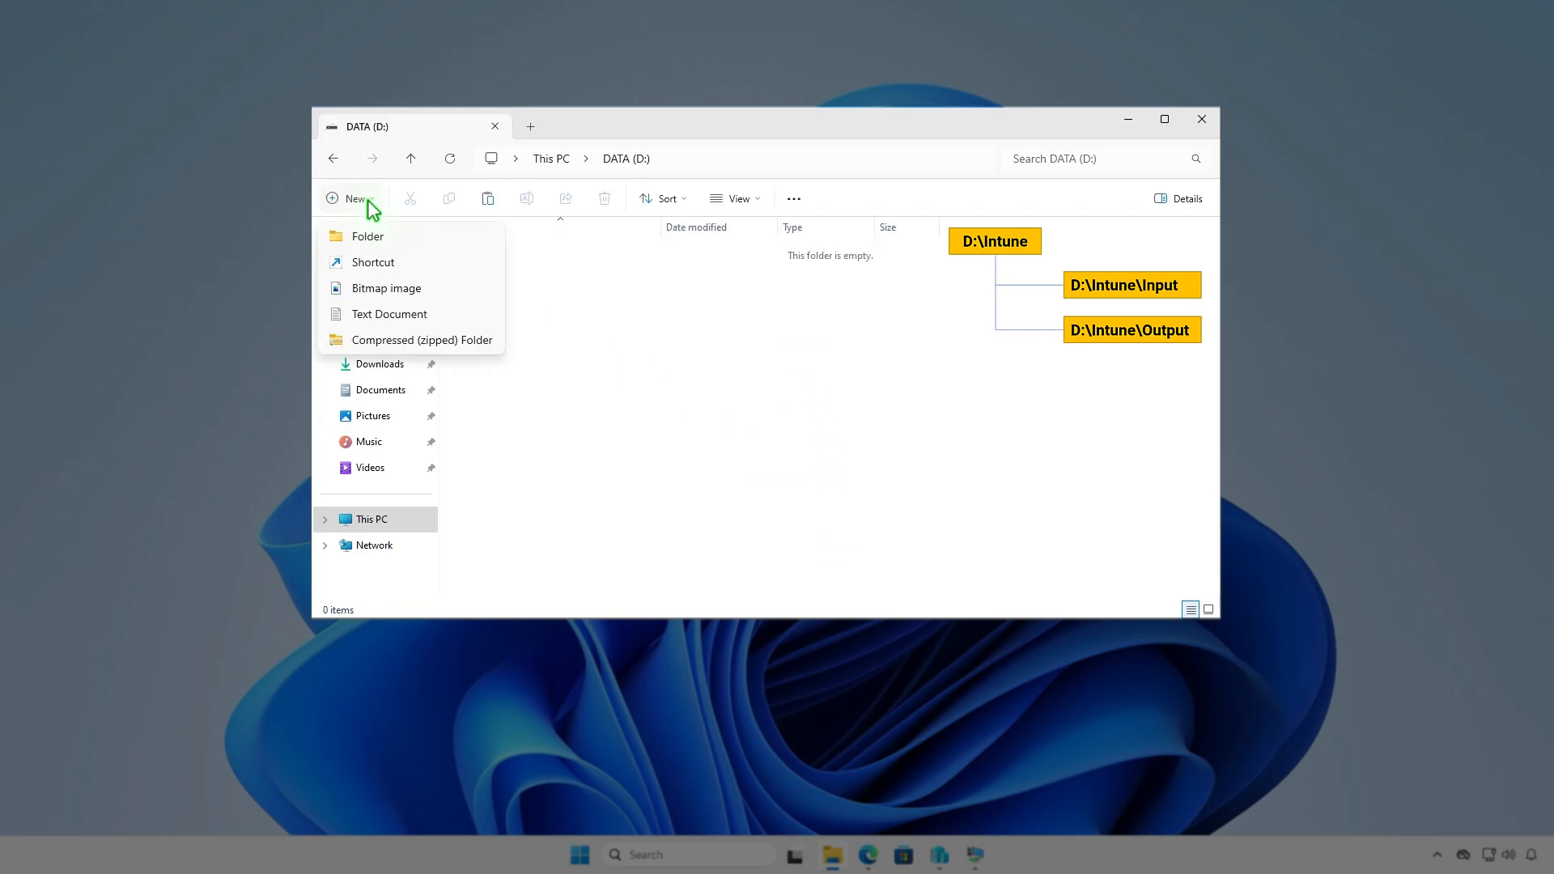
{"action": "left_click", "coordinate": [397, 234]}
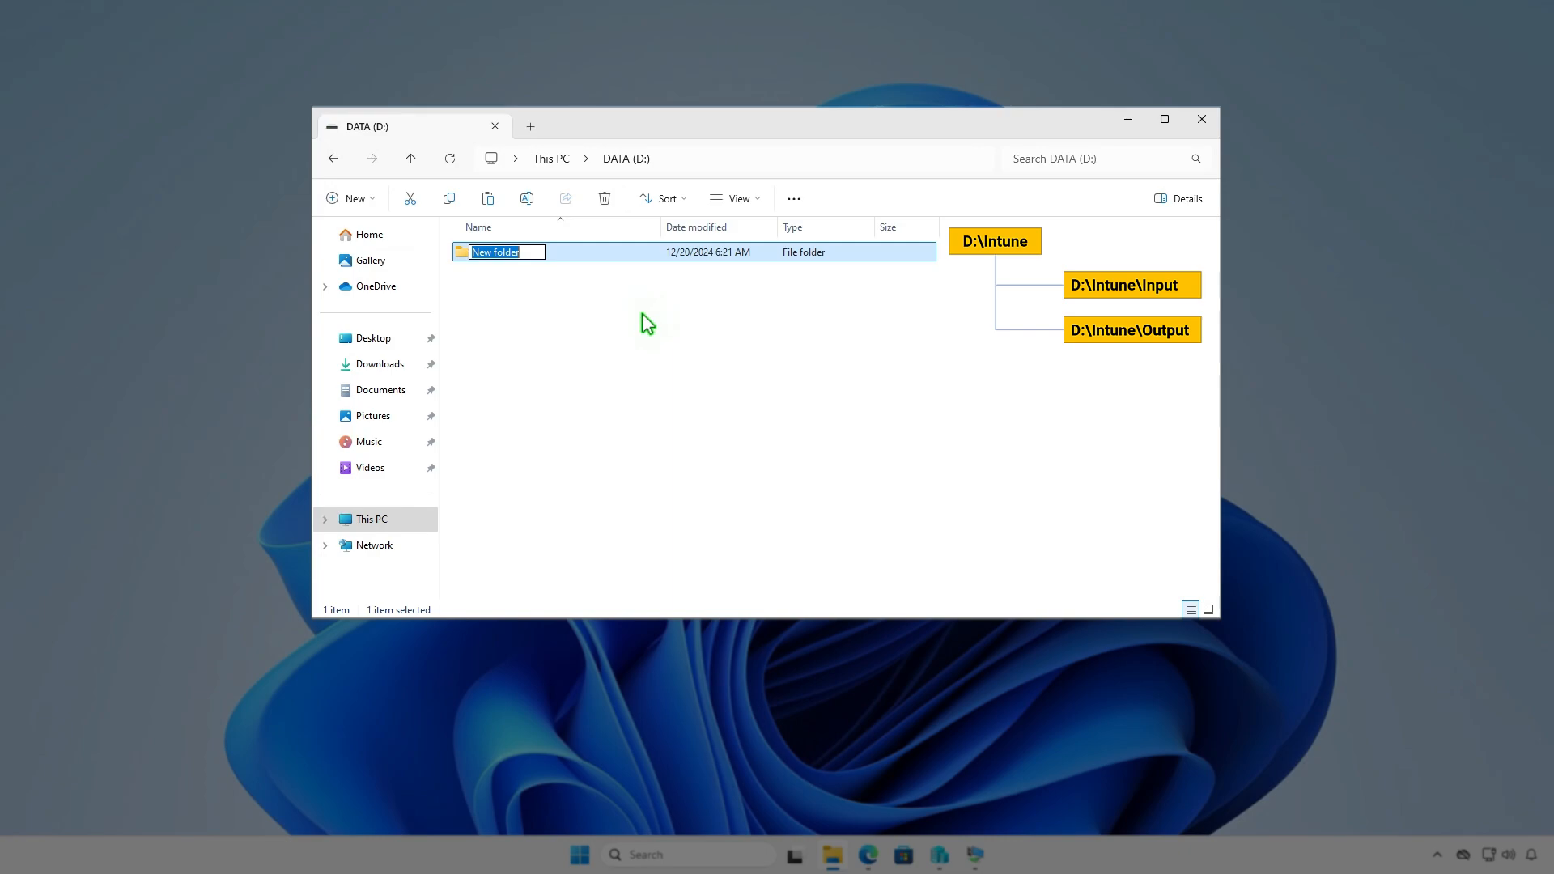
{"action": "type", "text": "Intune"}
{"action": "key", "text": "Return"}
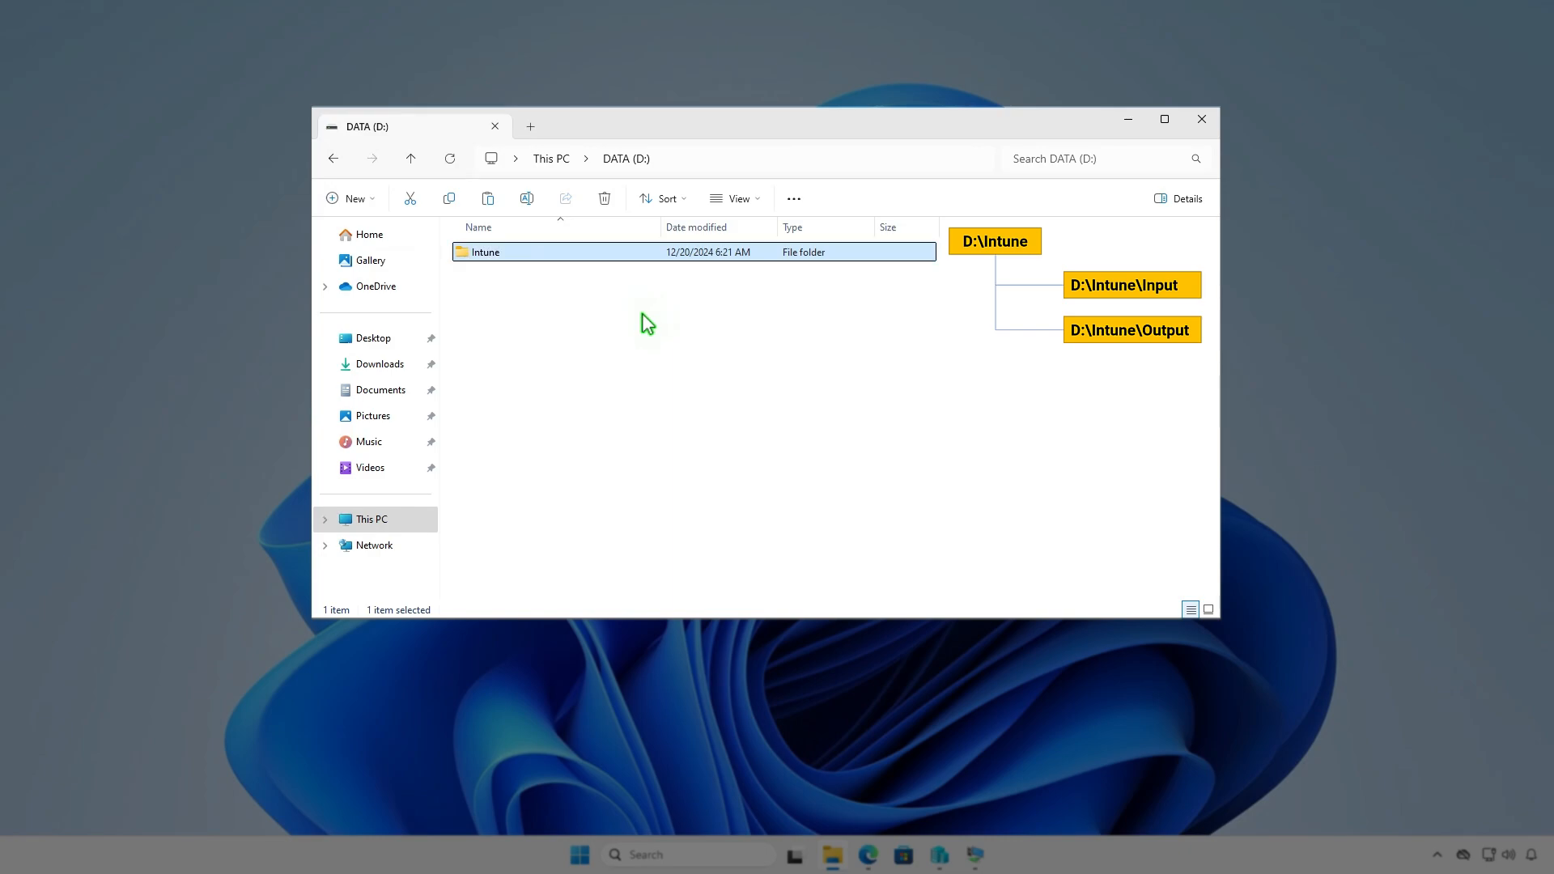
- Create two subfolders named Input and Output inside the D:\Intune folder
{"action": "key", "text": "Return"}
{"action": "right_click", "coordinate": [643, 315]}
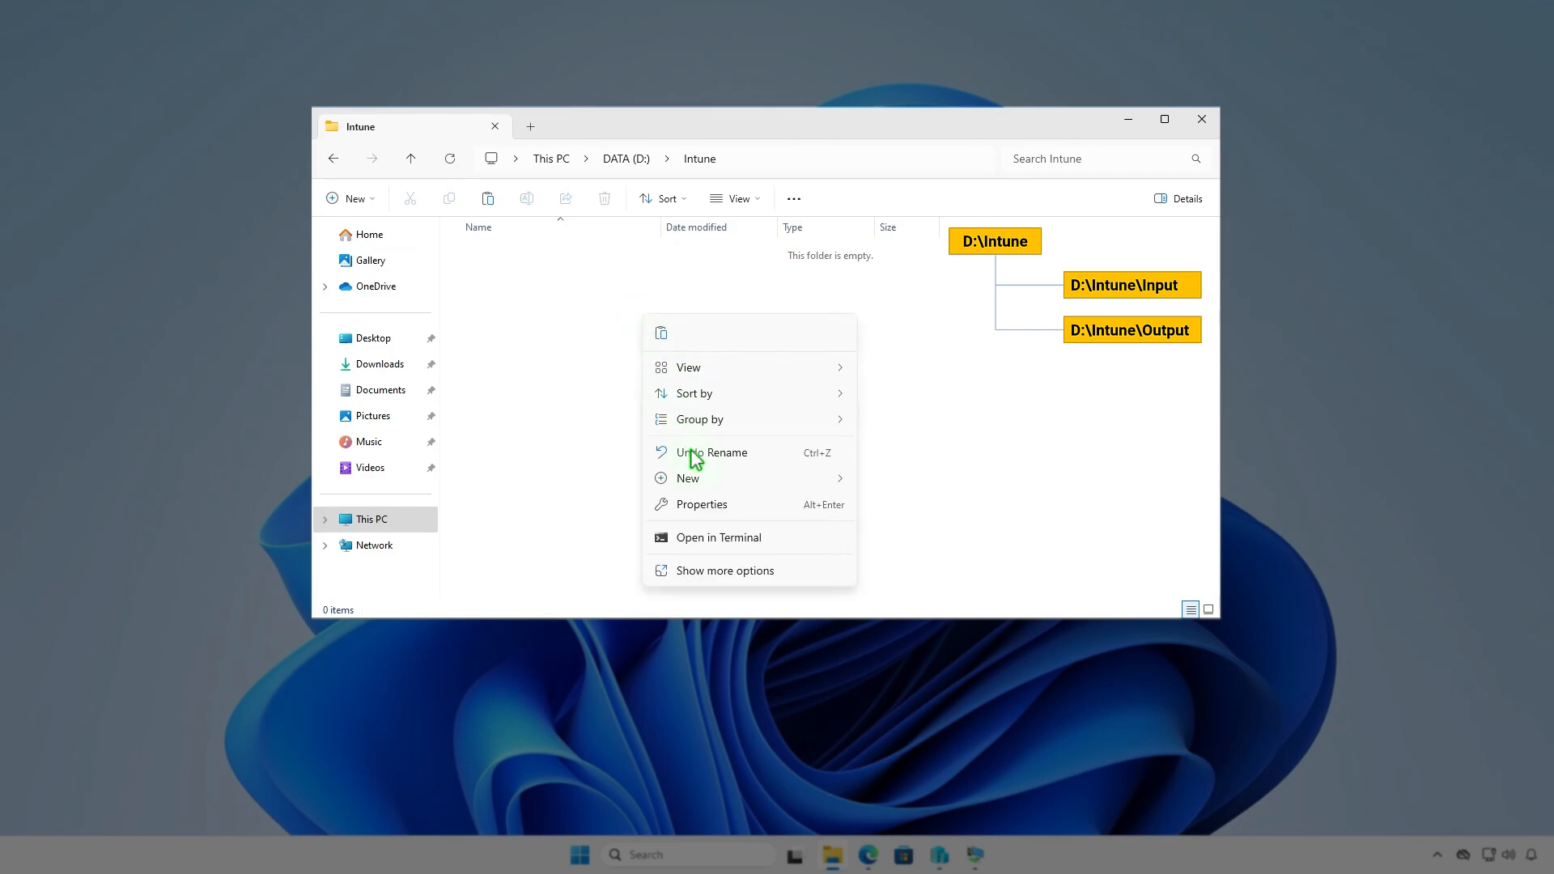
{"action": "mouse_move", "coordinate": [696, 478]}
{"action": "left_click", "coordinate": [906, 483]}
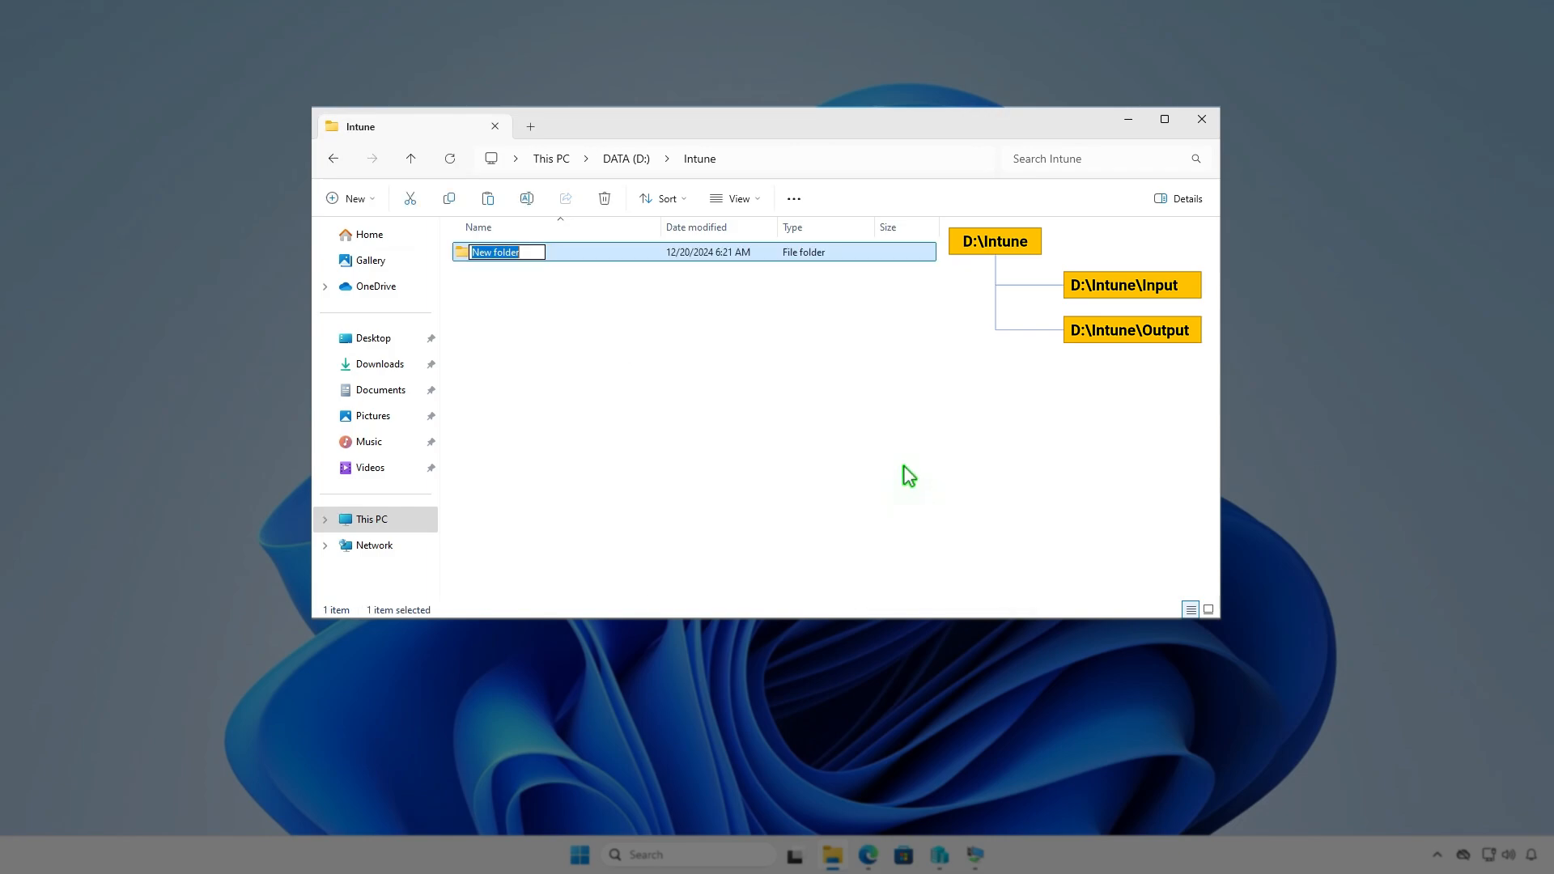
{"action": "type", "text": "Input"}
{"action": "key", "text": "Return"}
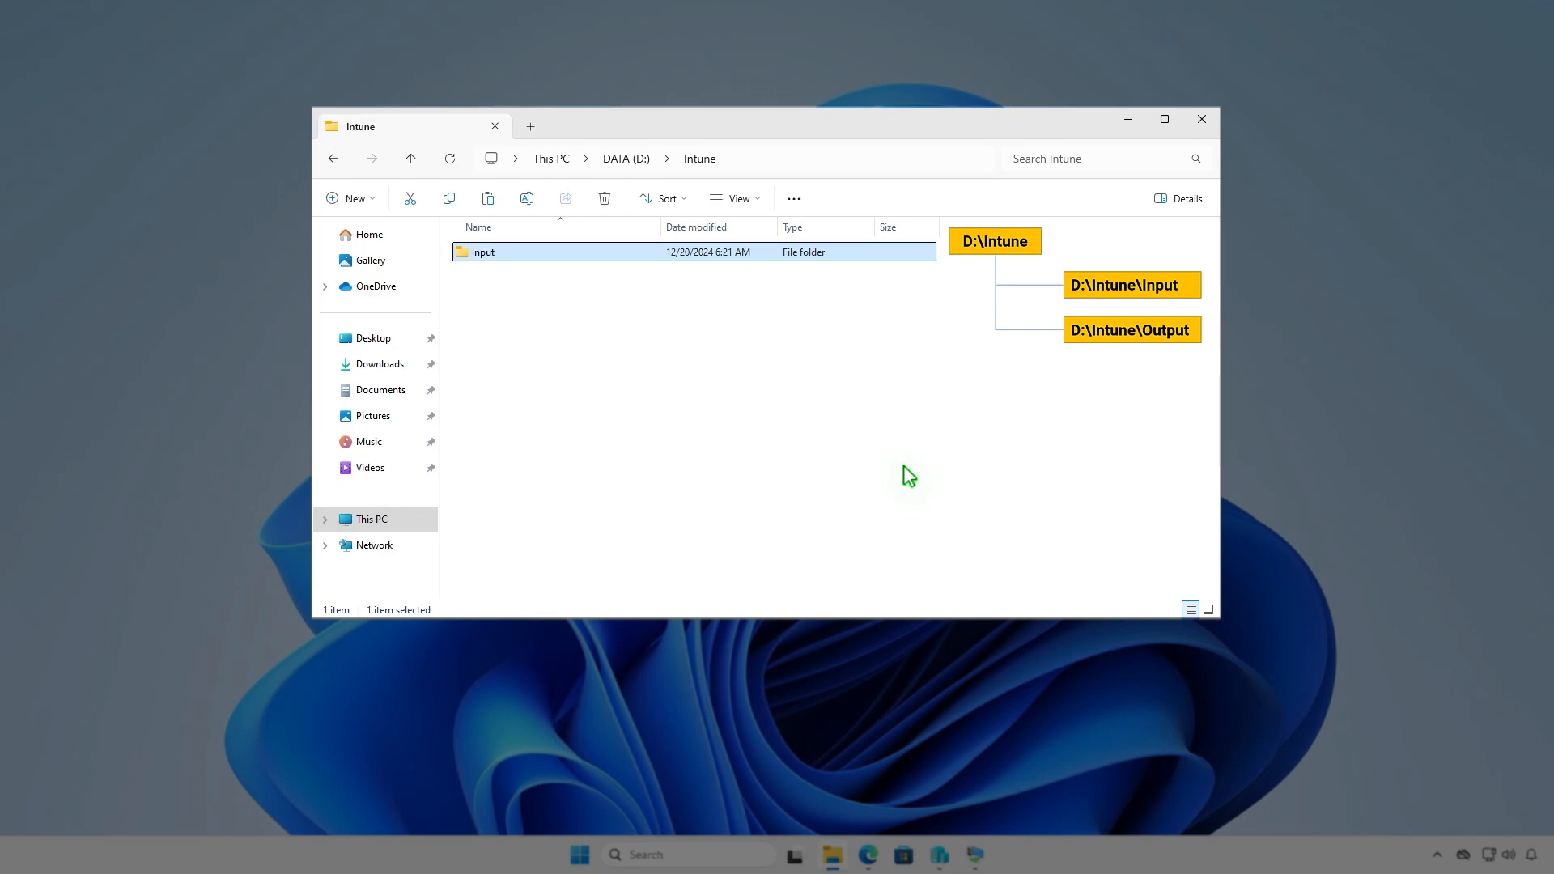
{"action": "key", "text": "ctrl+shift+n"}
{"action": "type", "text": "Output"}
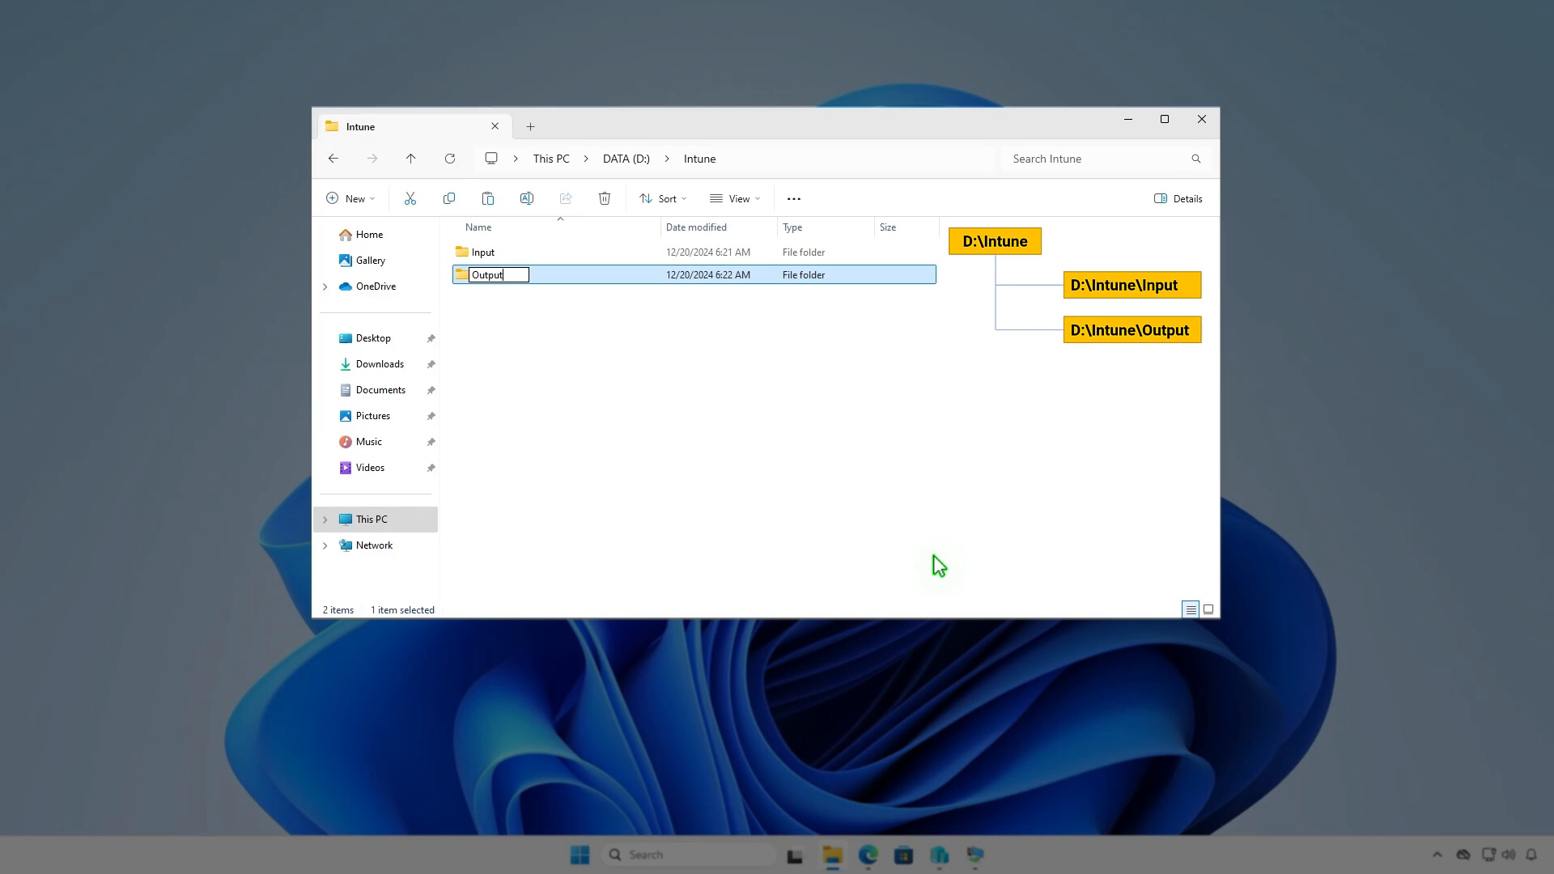
{"action": "left_click", "coordinate": [843, 434]}
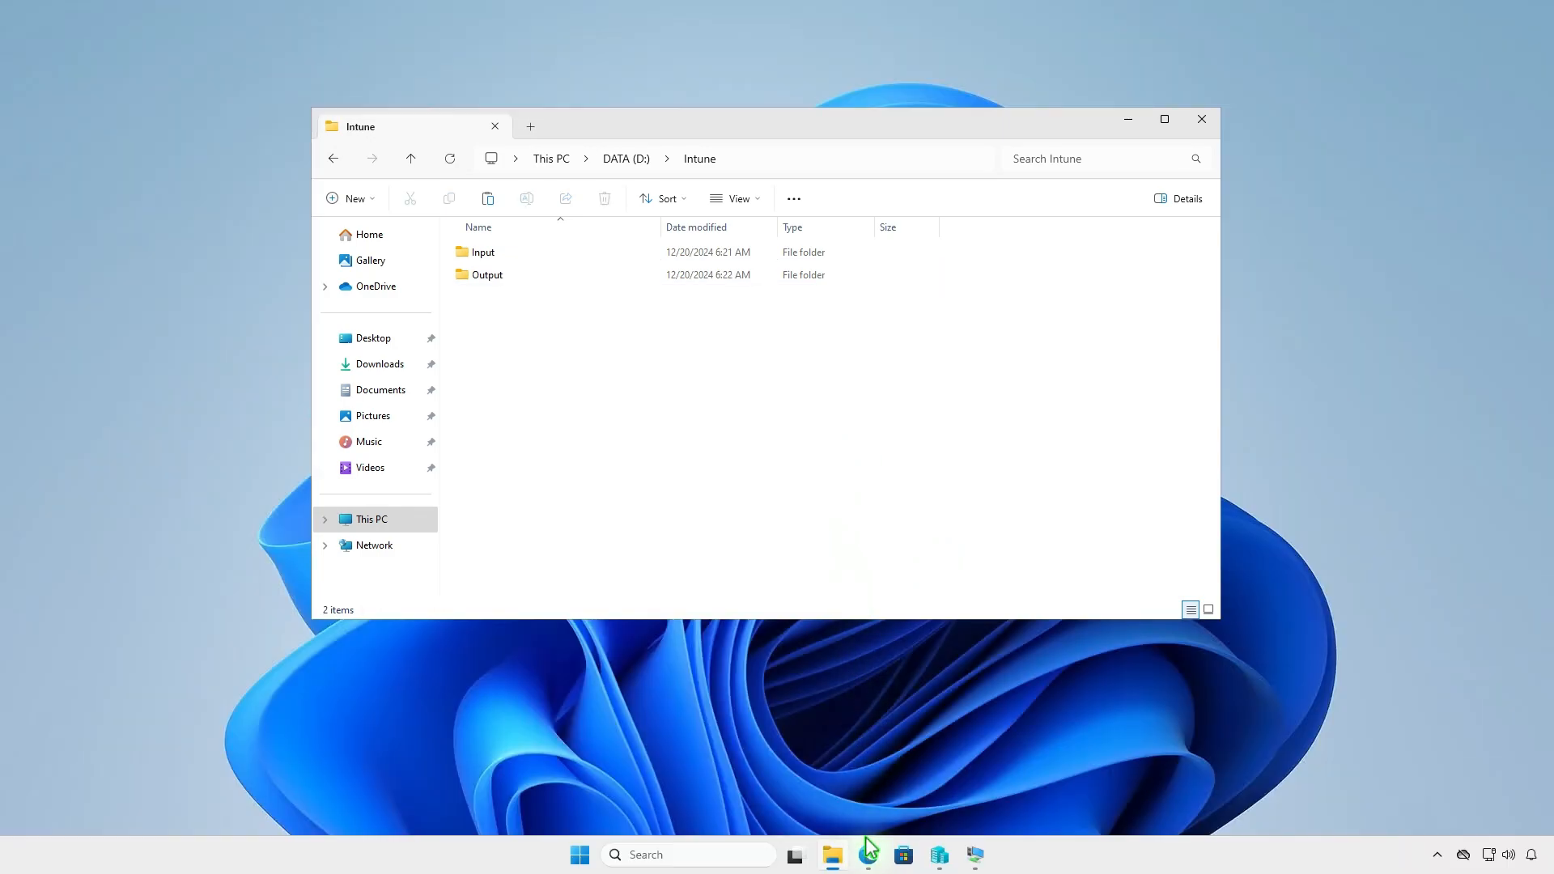
- Switch to Edge and download the source code zip of the latest Microsoft Win32 Content Prep Tool release from GitHub
{"action": "left_click", "coordinate": [867, 855]}
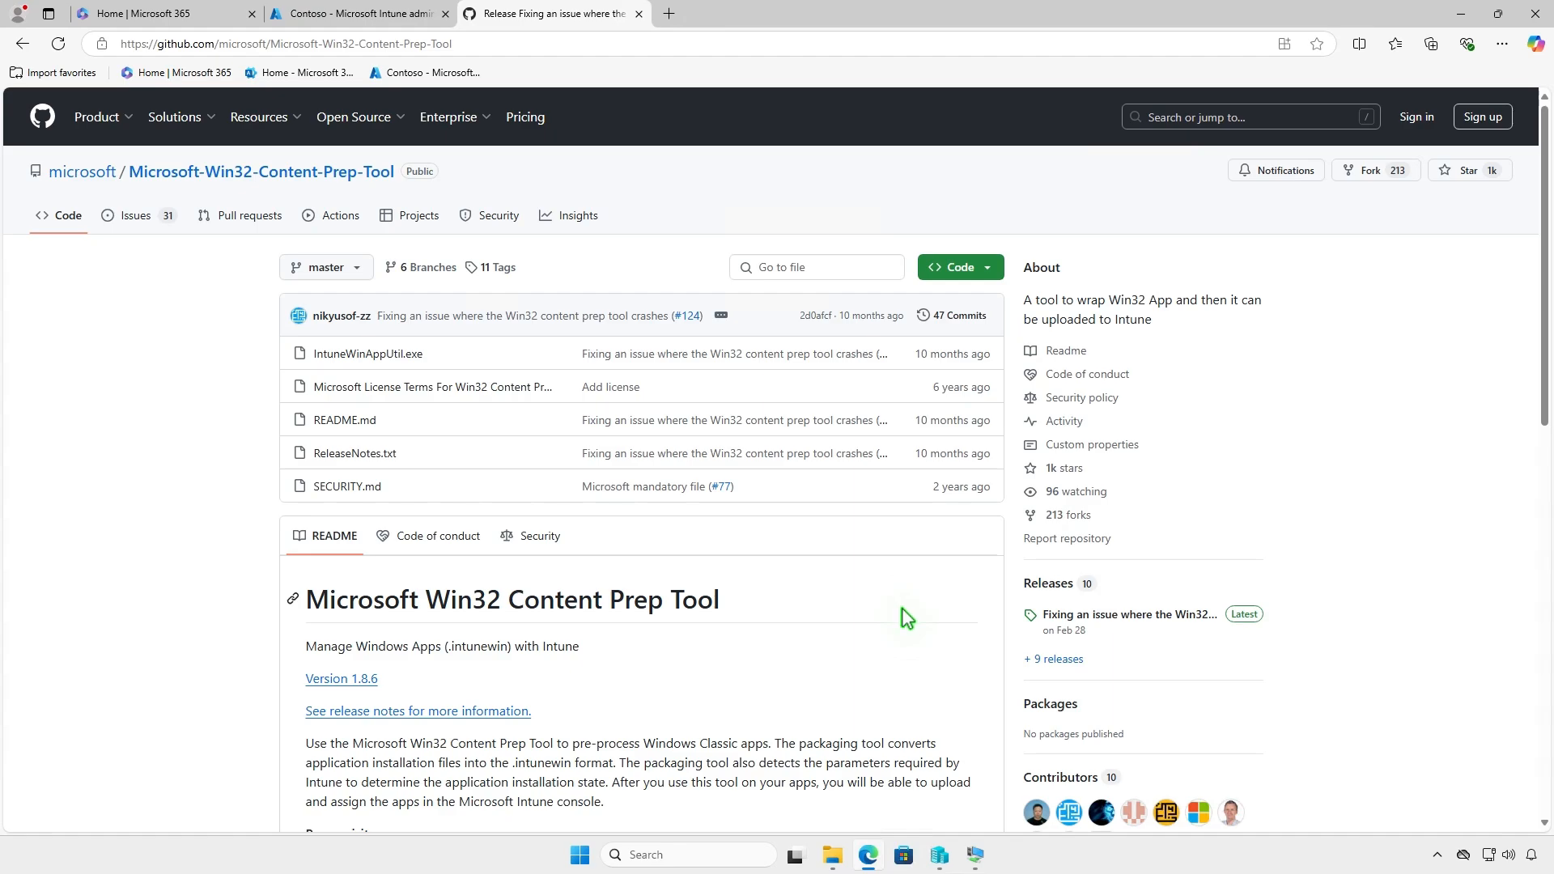
{"action": "left_click", "coordinate": [1170, 616]}
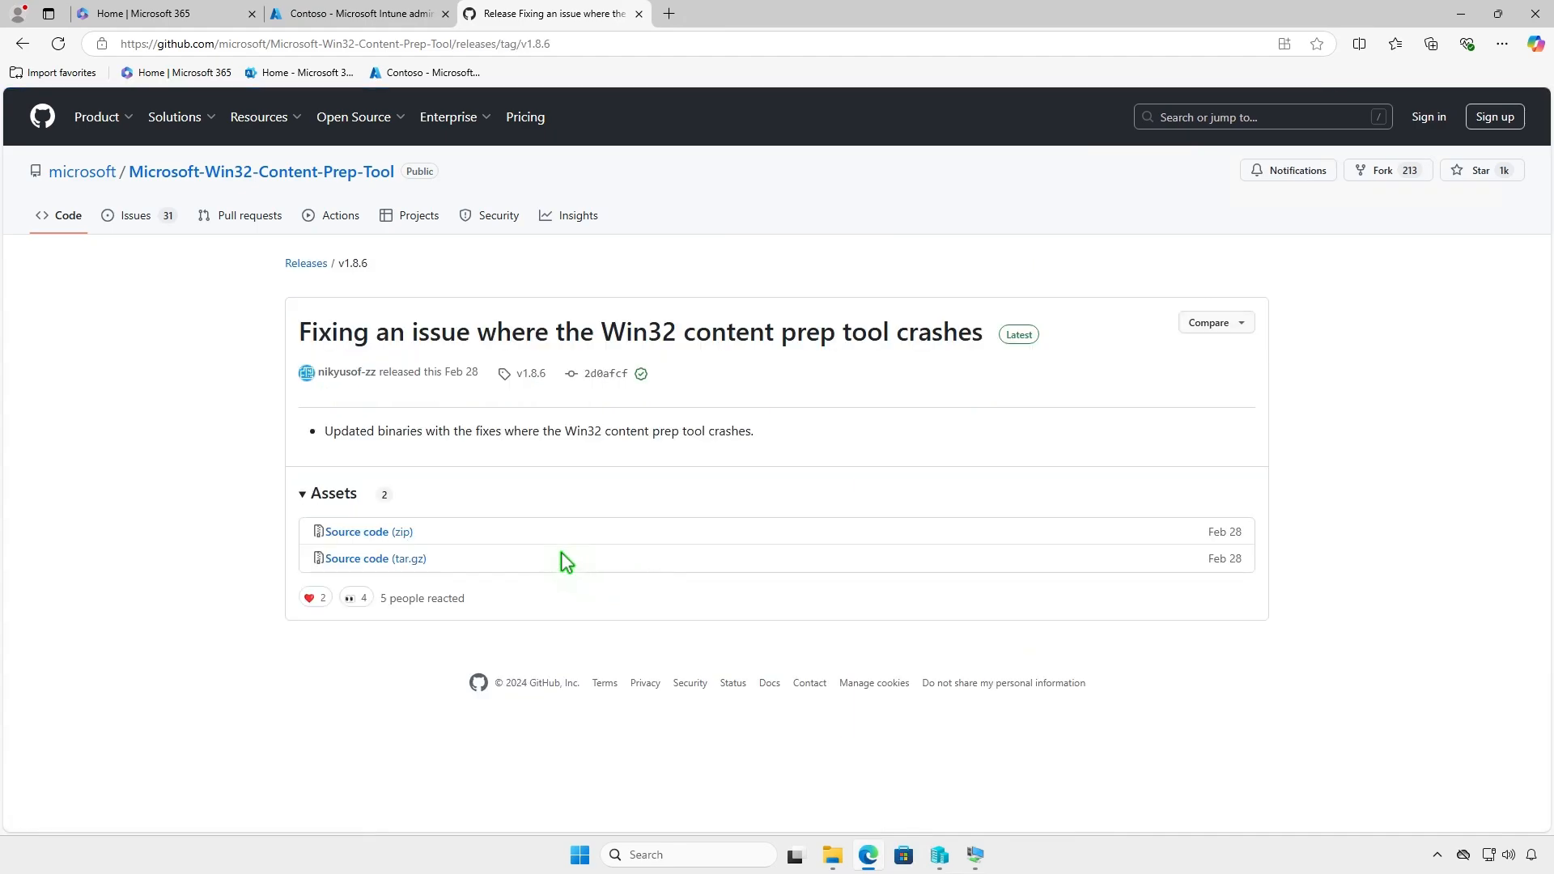
{"action": "left_click", "coordinate": [407, 533]}
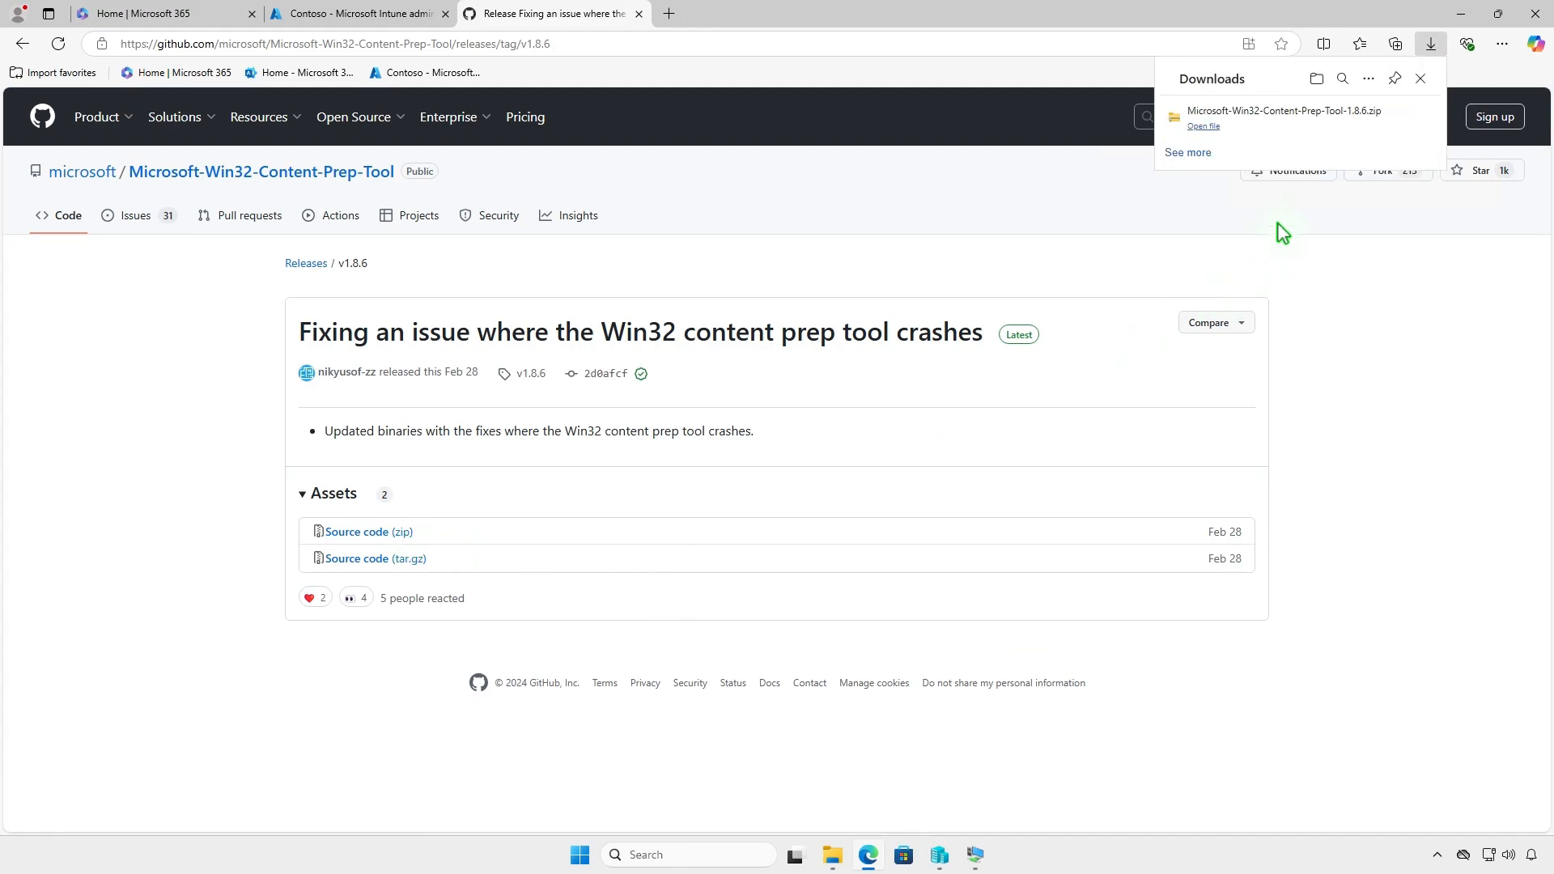
- Extract the downloaded Microsoft-Win32-Content-Prep-Tool-1.8.6 zip to the default destination in Downloads
{"action": "left_click", "coordinate": [1370, 120]}
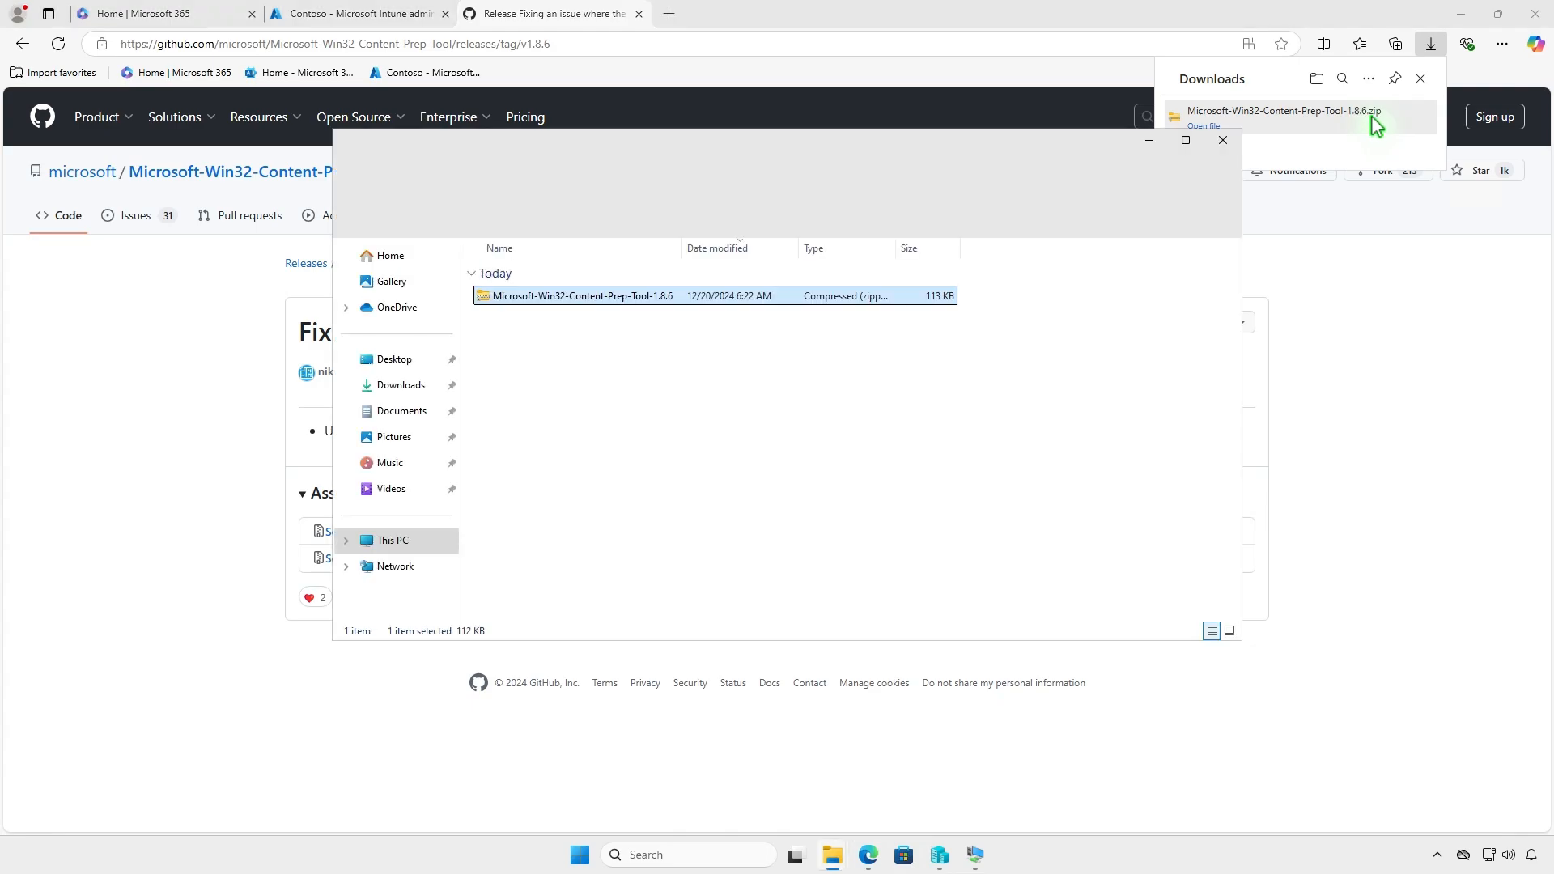
{"action": "left_click", "coordinate": [1468, 23]}
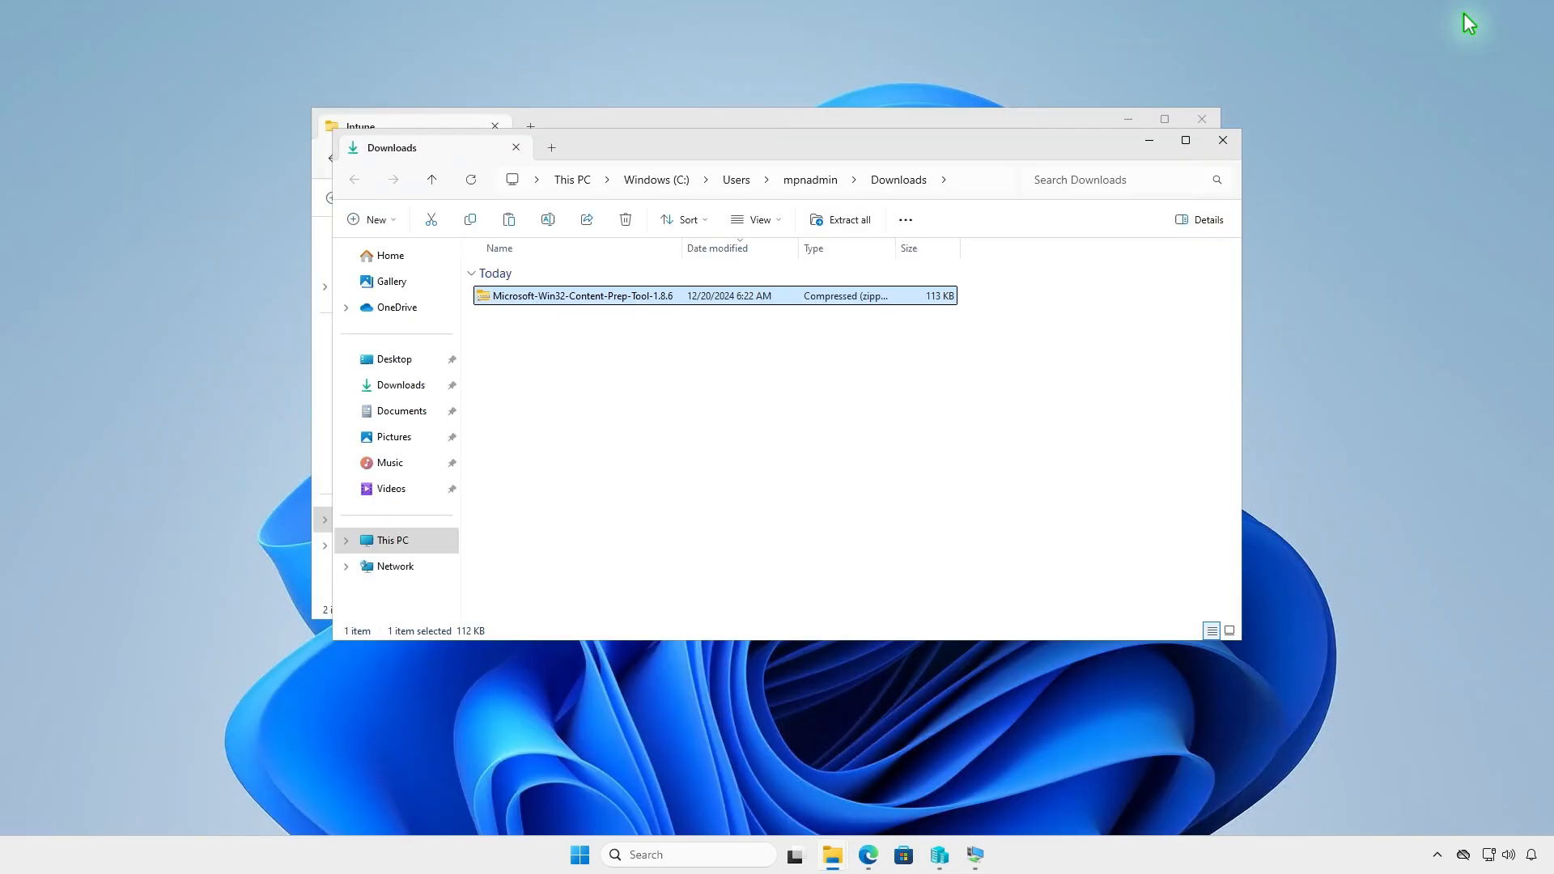
{"action": "left_click", "coordinate": [848, 222]}
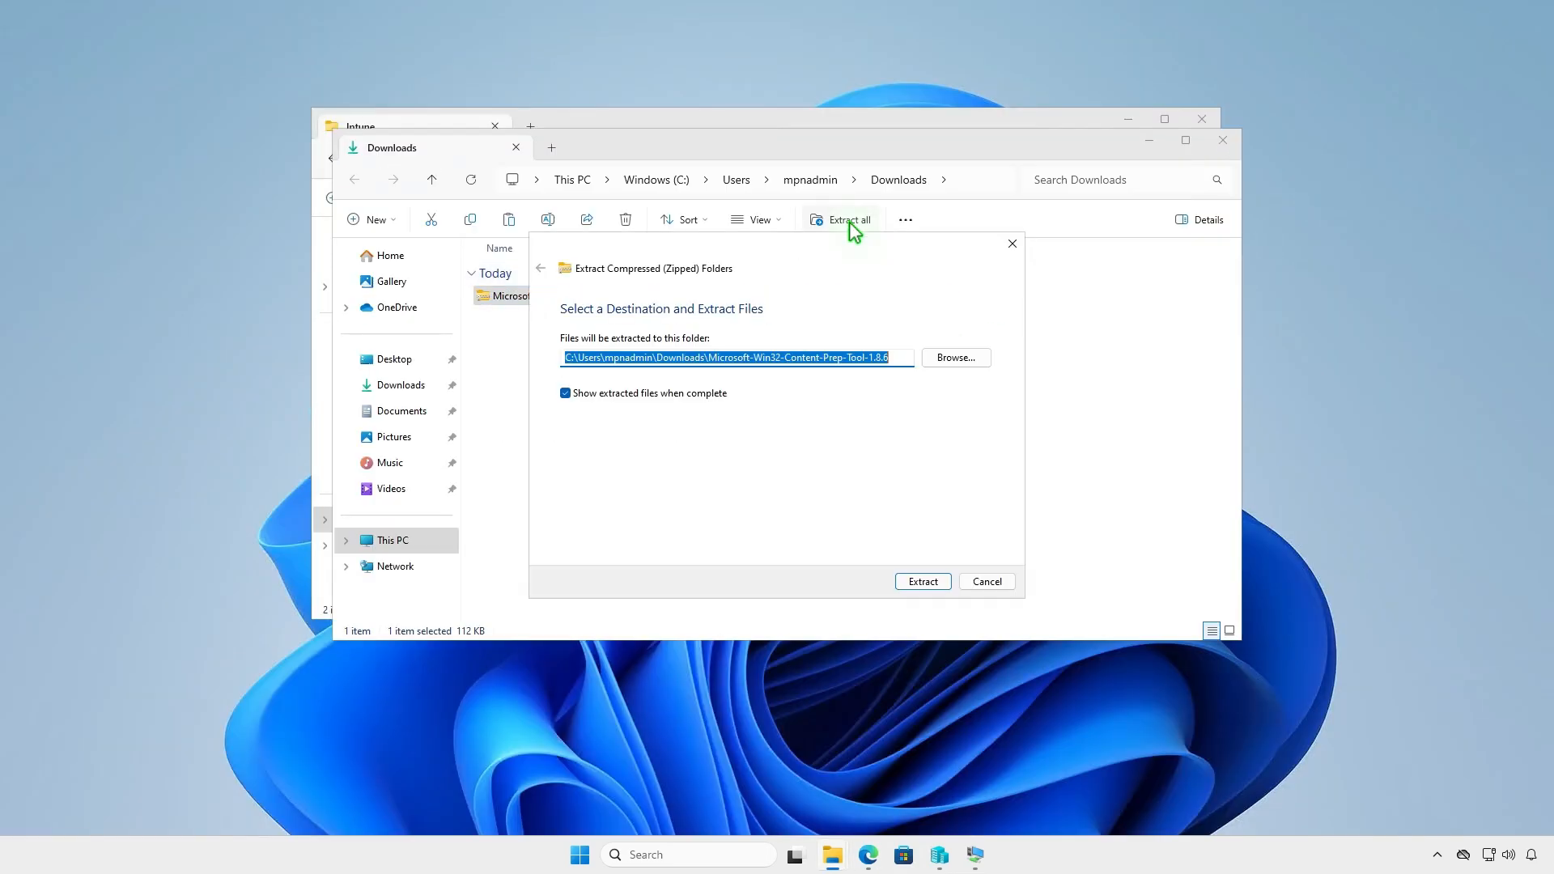
{"action": "left_click", "coordinate": [913, 579]}
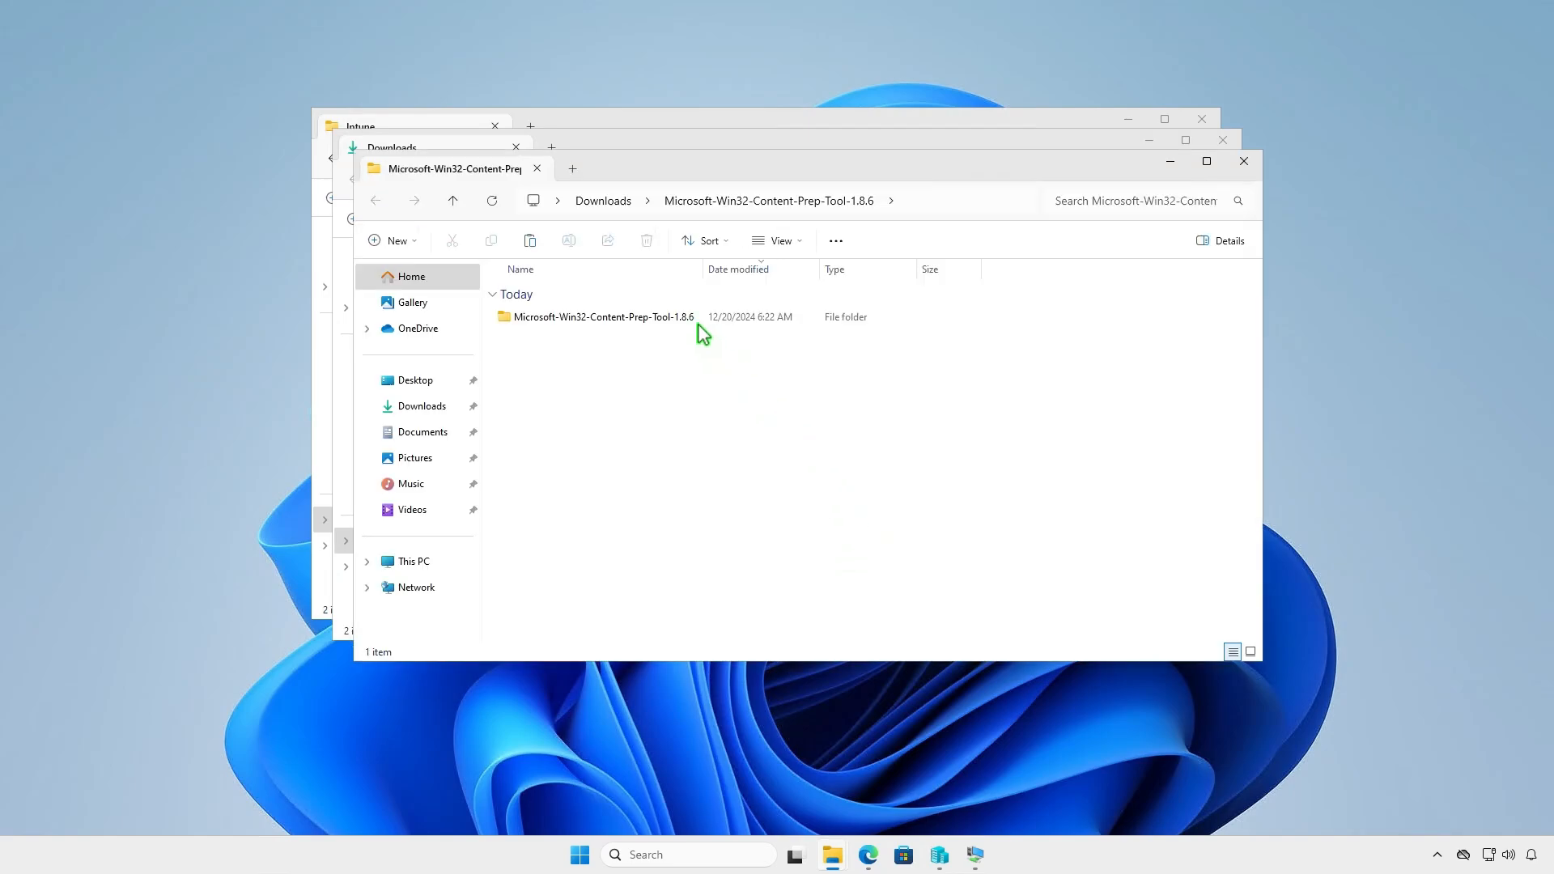
- Copy IntuneWinAppUtil from the extracted Microsoft-Win32-Content-Prep-Tool-1.8.6 folder, and close that window and the Downloads window
{"action": "double_click", "coordinate": [693, 318]}
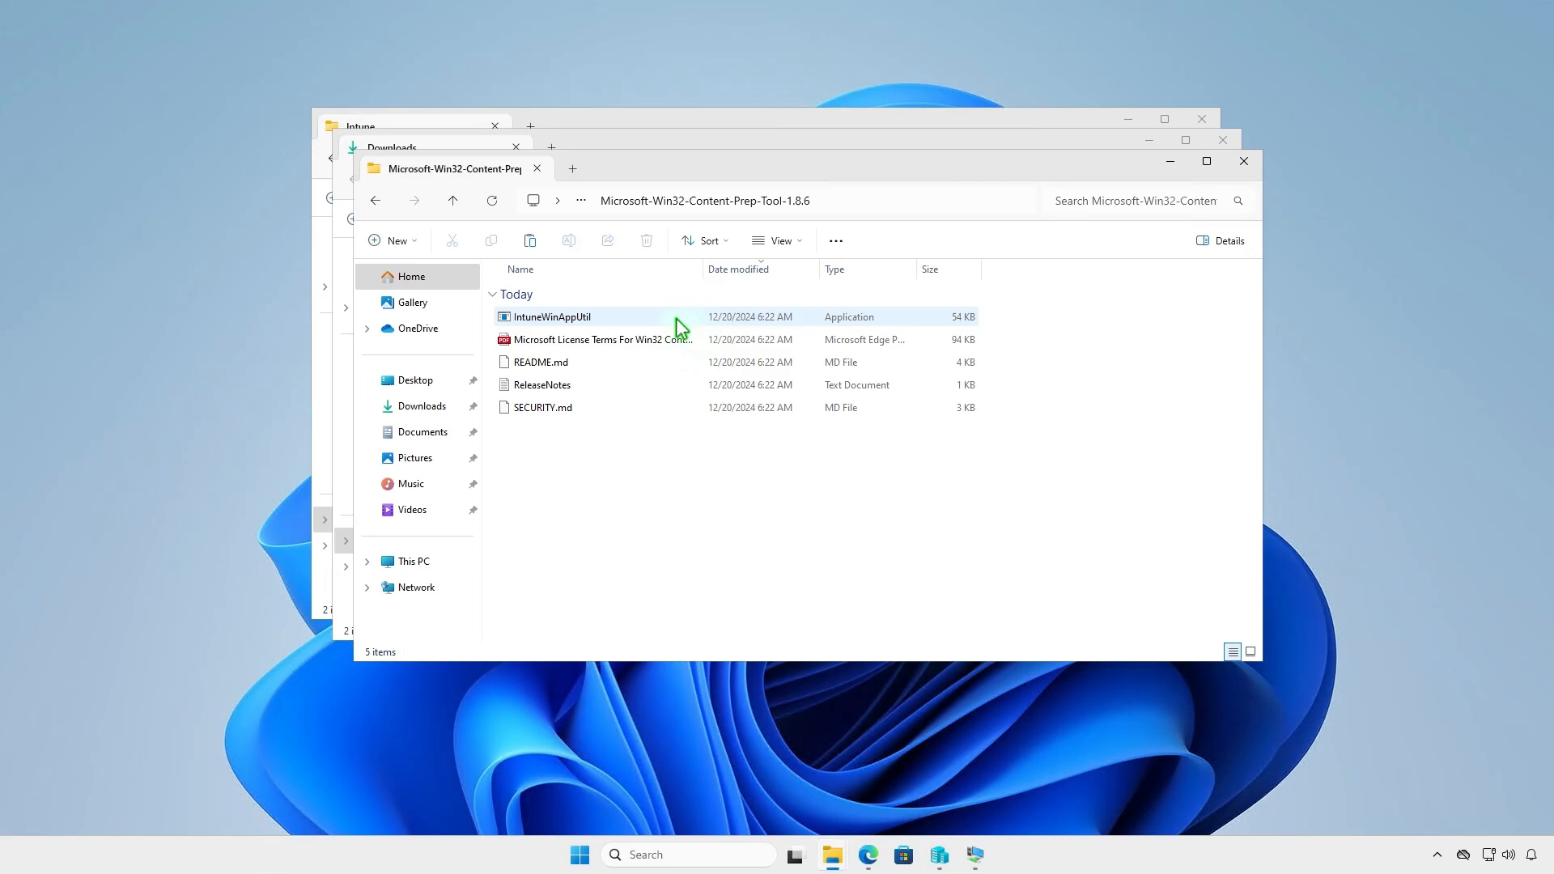
{"action": "left_click", "coordinate": [620, 316]}
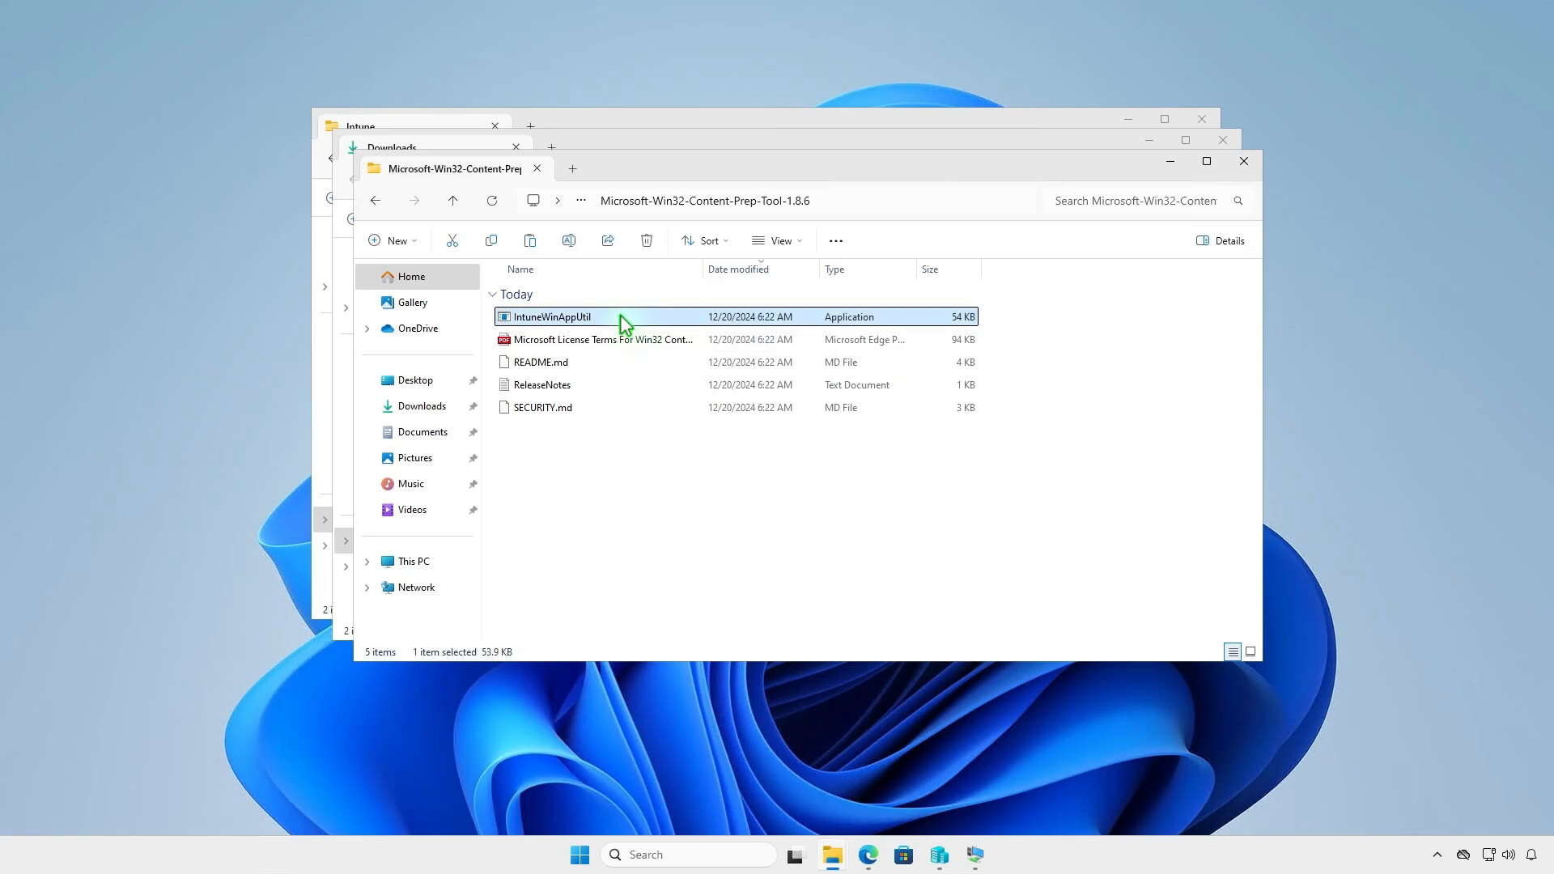
{"action": "right_click", "coordinate": [620, 316]}
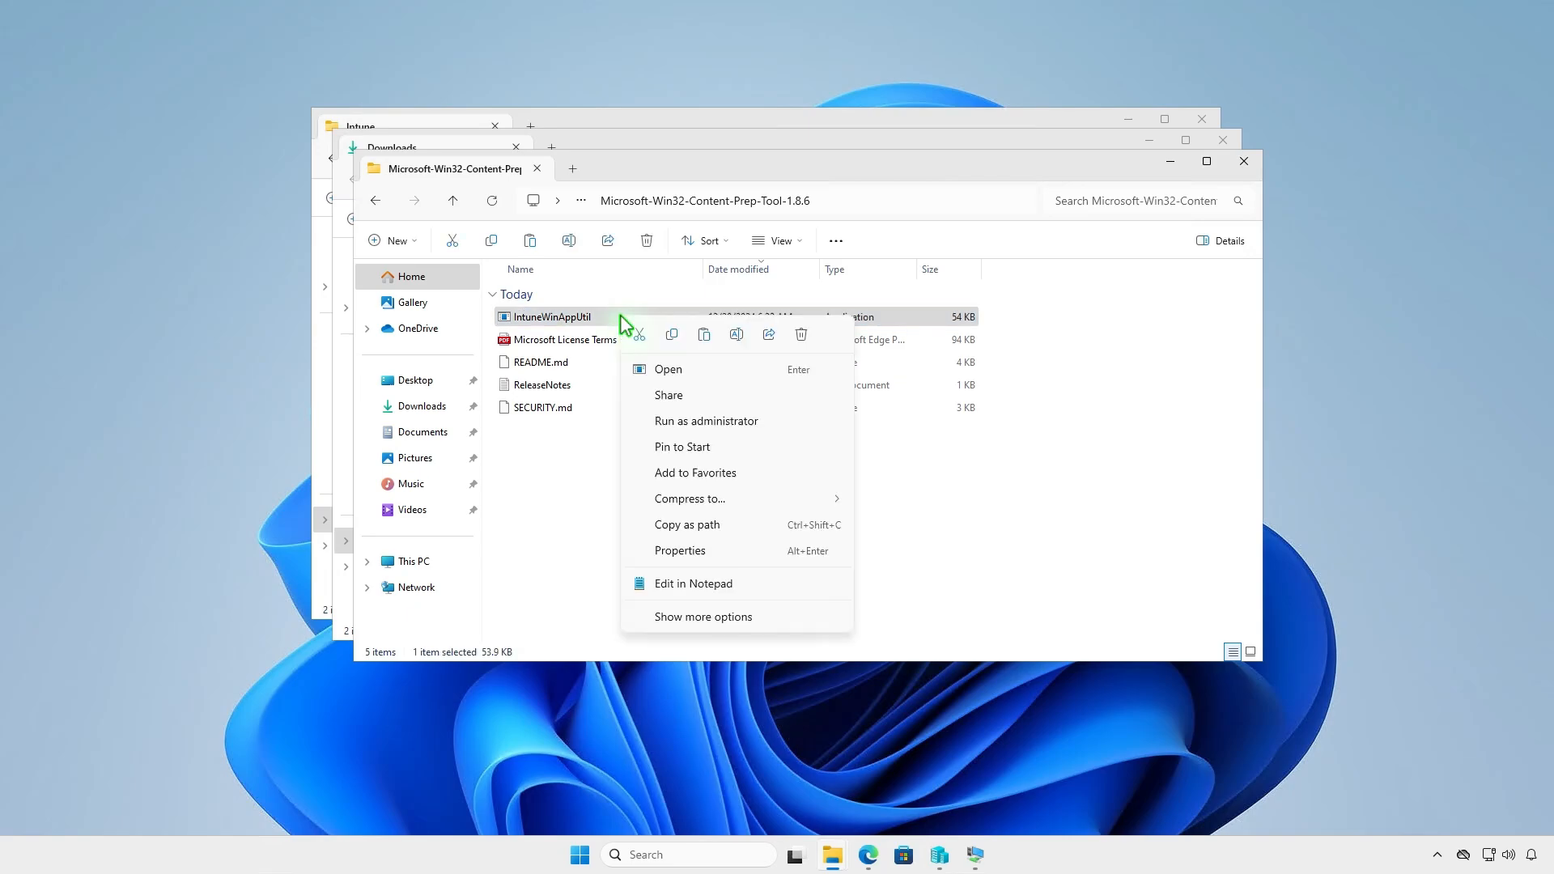
{"action": "left_click", "coordinate": [671, 336]}
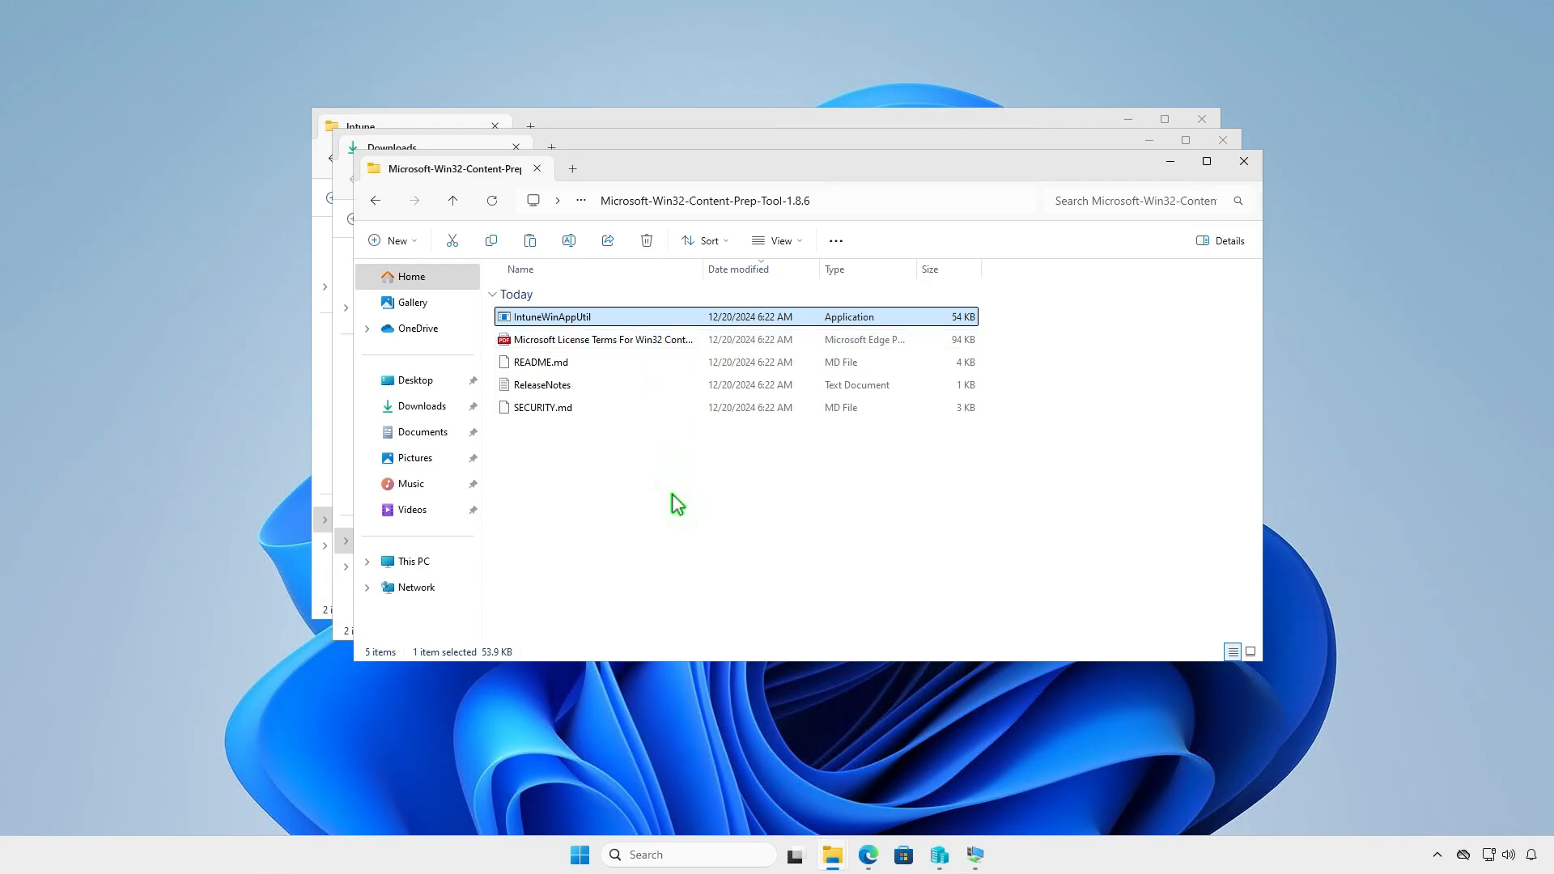
{"action": "left_click", "coordinate": [1245, 161]}
{"action": "left_click", "coordinate": [1224, 141]}
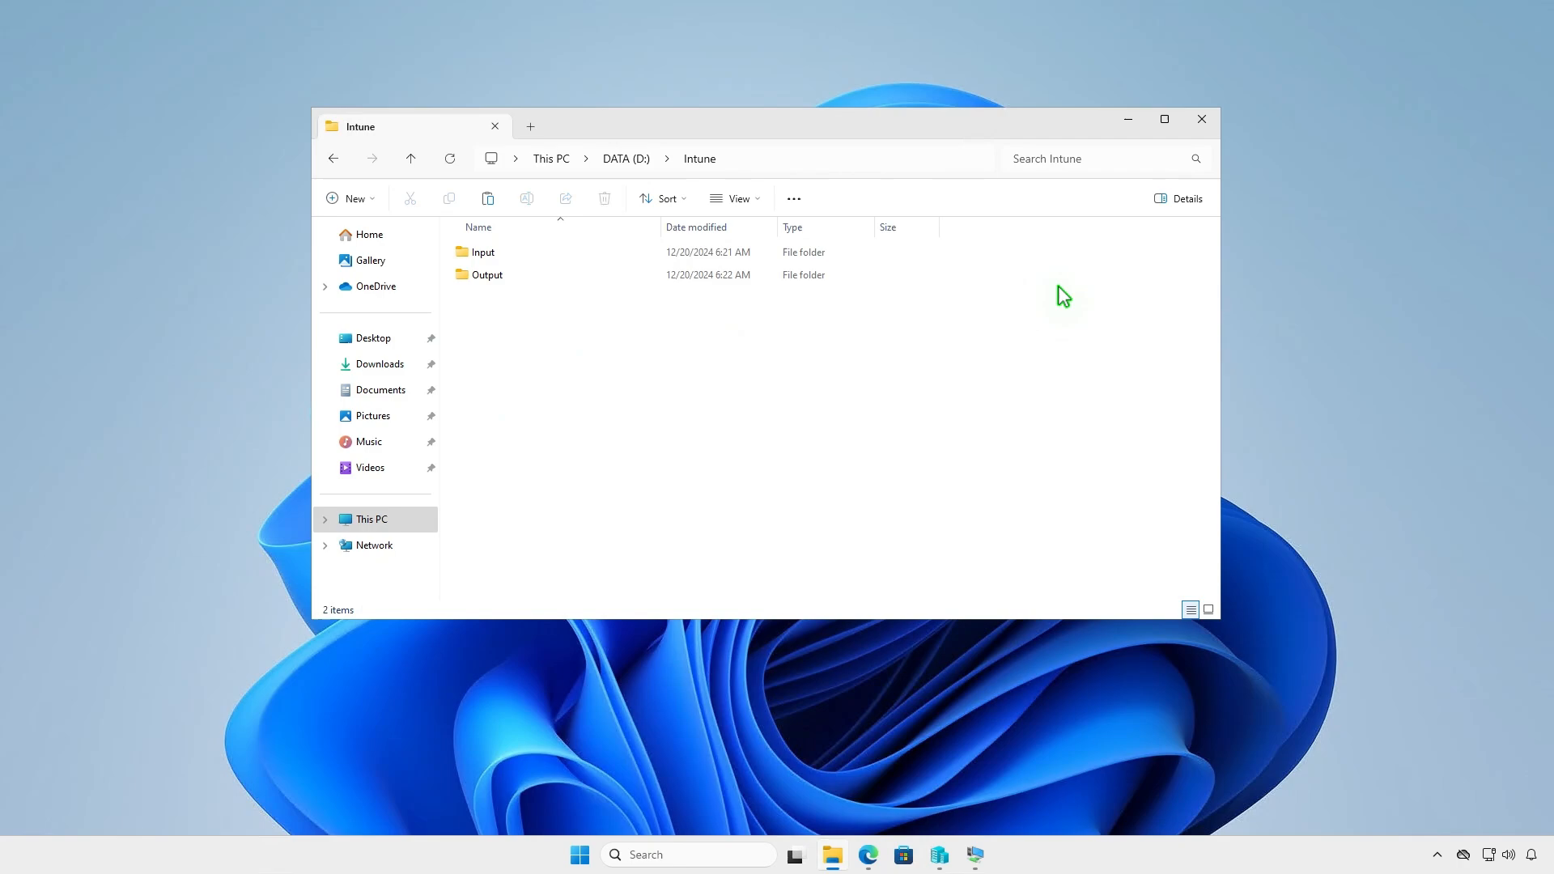
- Paste IntuneWinAppUtil into the D:\Intune folder, and rename the Trillian MSI file in Downloads as setup.msi
{"action": "right_click", "coordinate": [557, 347]}
{"action": "left_click", "coordinate": [579, 373]}
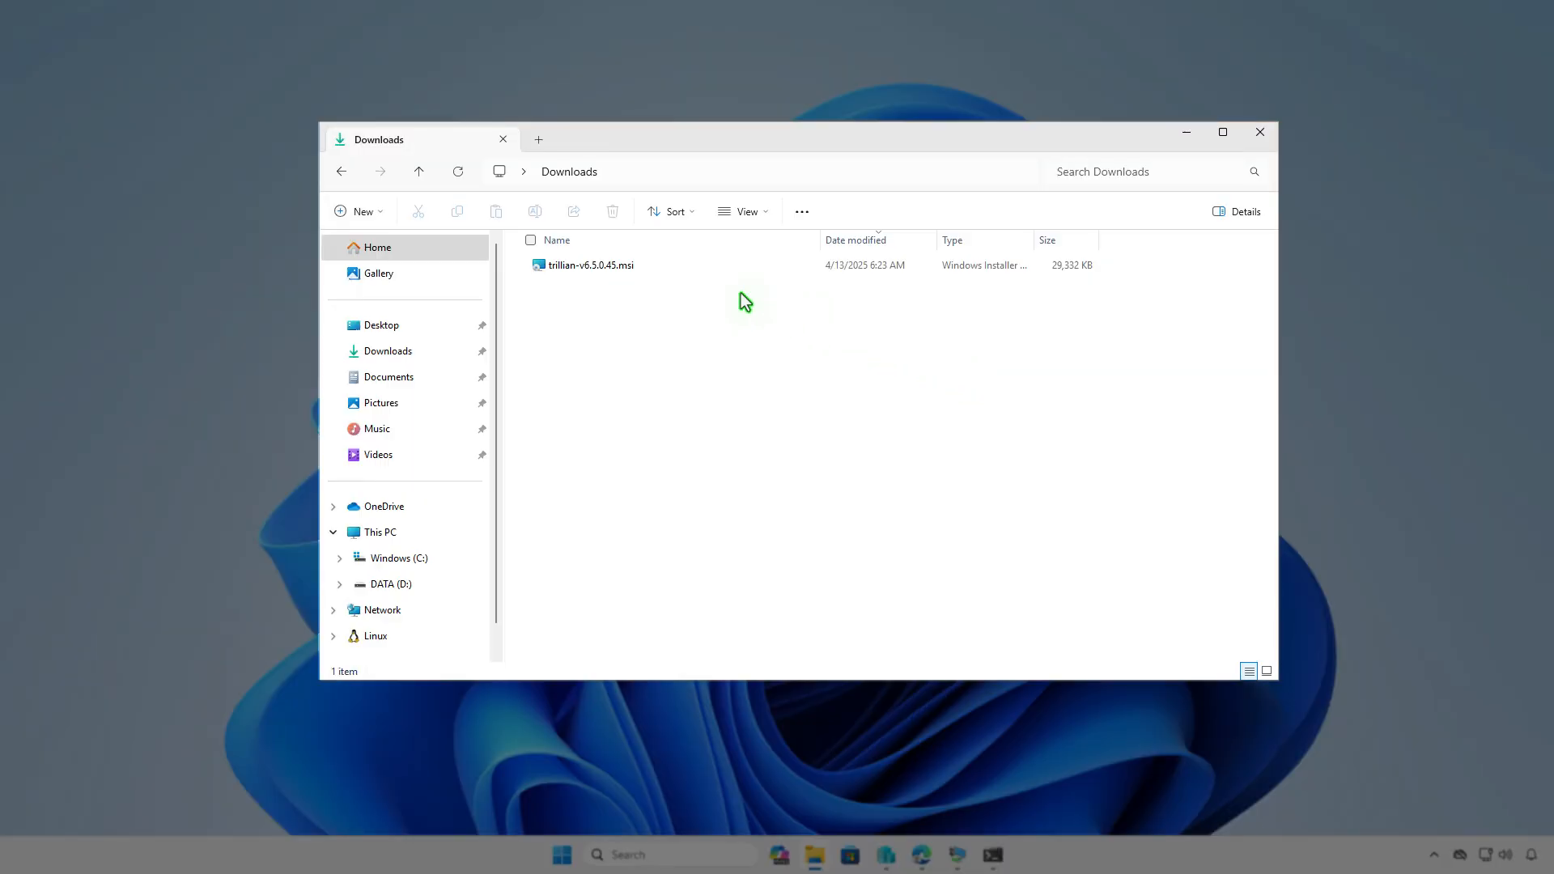
{"action": "left_click", "coordinate": [673, 271]}
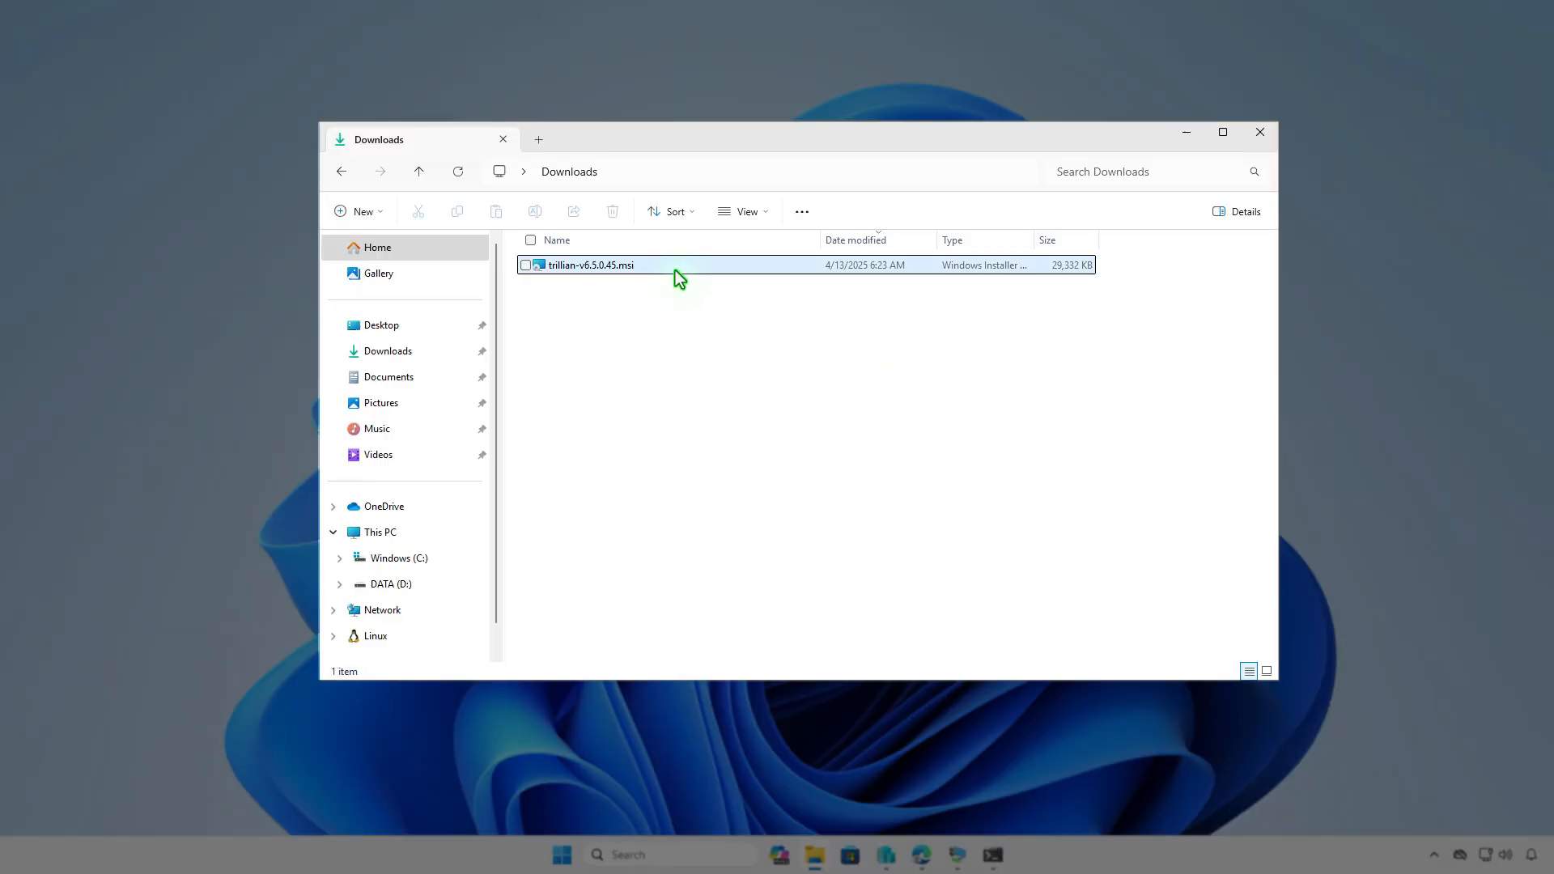
{"action": "key", "text": "F2"}
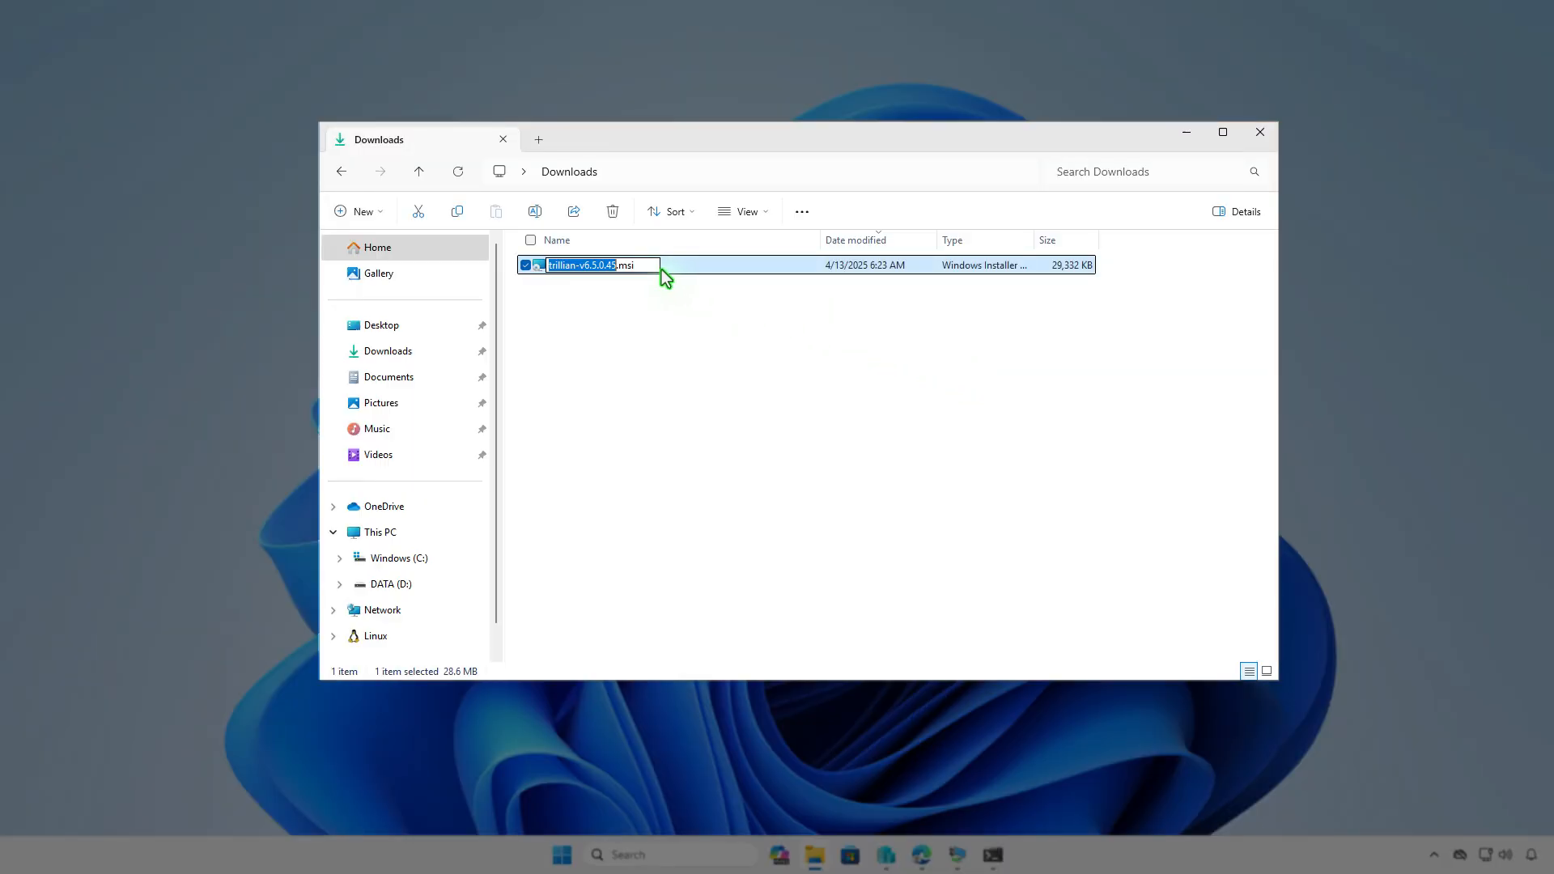
{"action": "type", "text": "setup"}
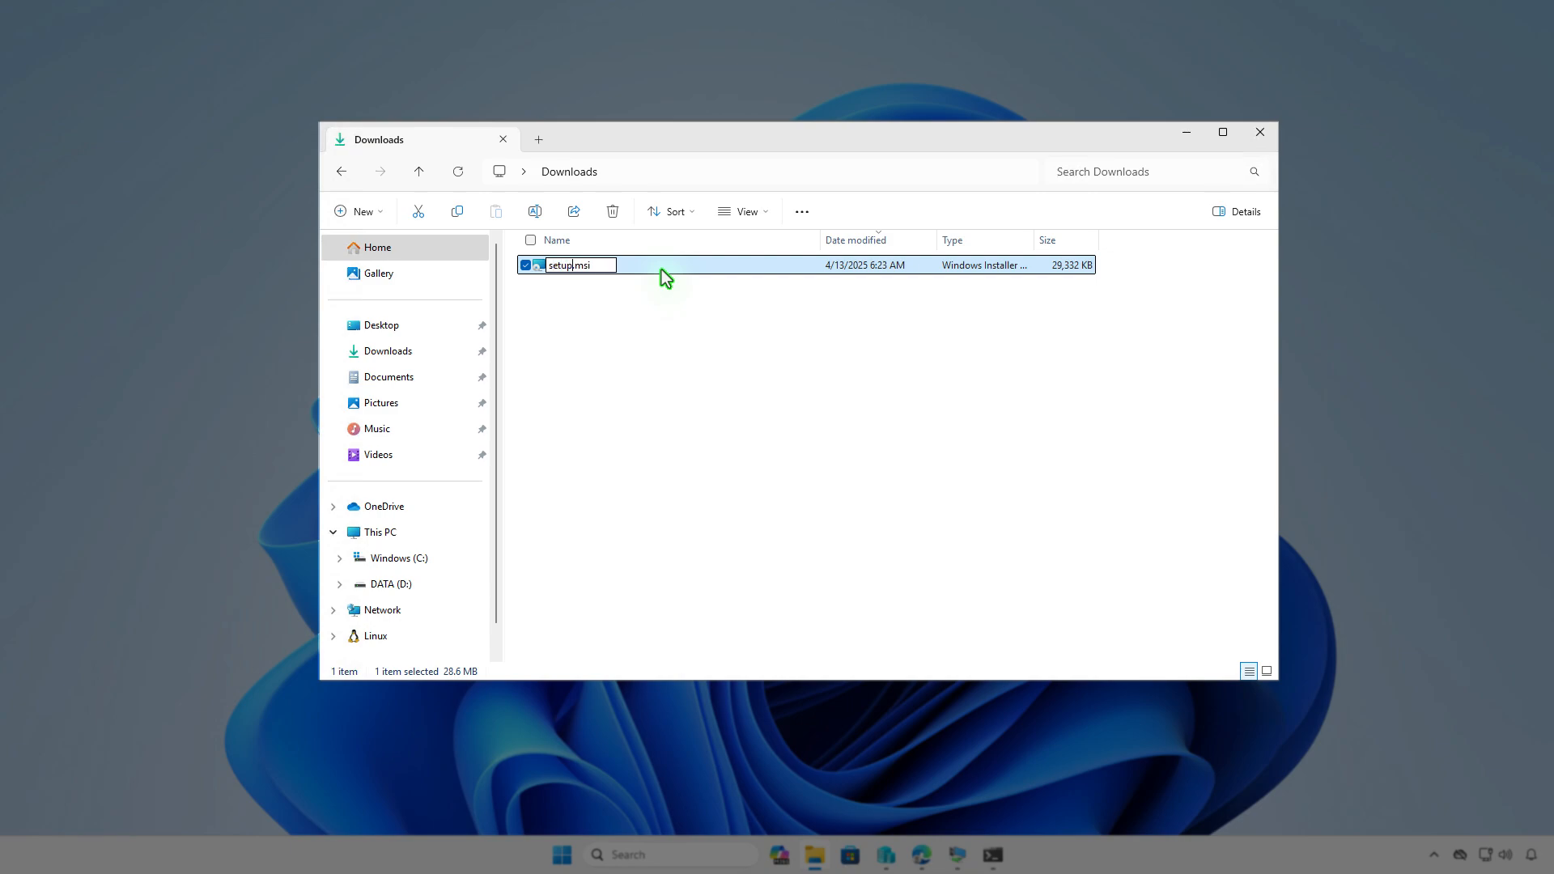
{"action": "key", "text": "Return"}
- Copy setup.msi from Downloads into the D:\Intune\Input folder, then return to the Intune folder and minimize its window
{"action": "right_click", "coordinate": [662, 270]}
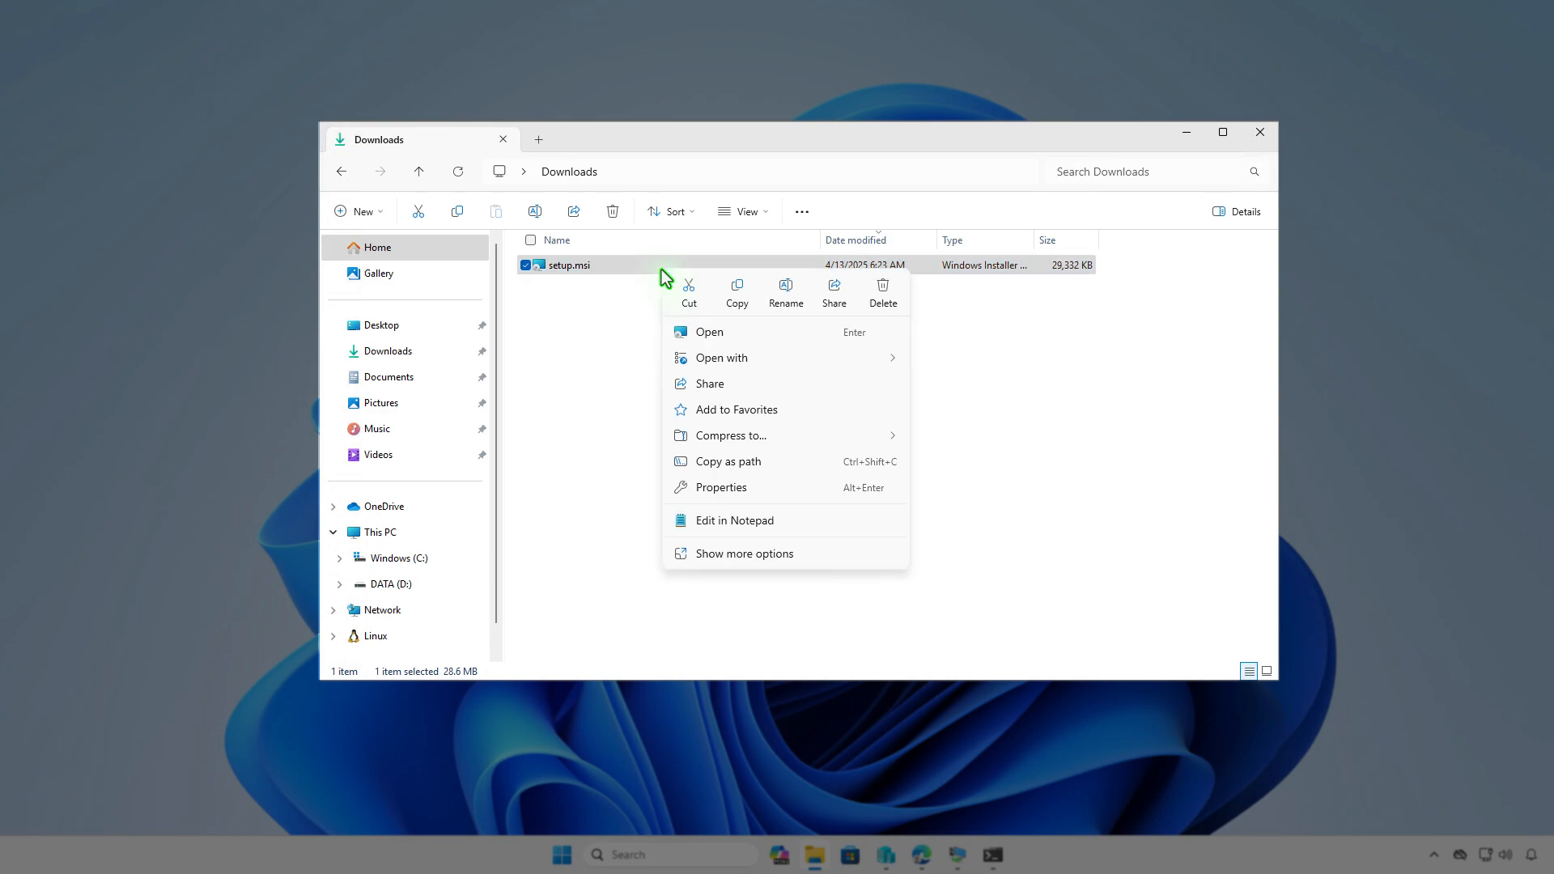
{"action": "left_click", "coordinate": [740, 293]}
{"action": "left_click", "coordinate": [454, 532]}
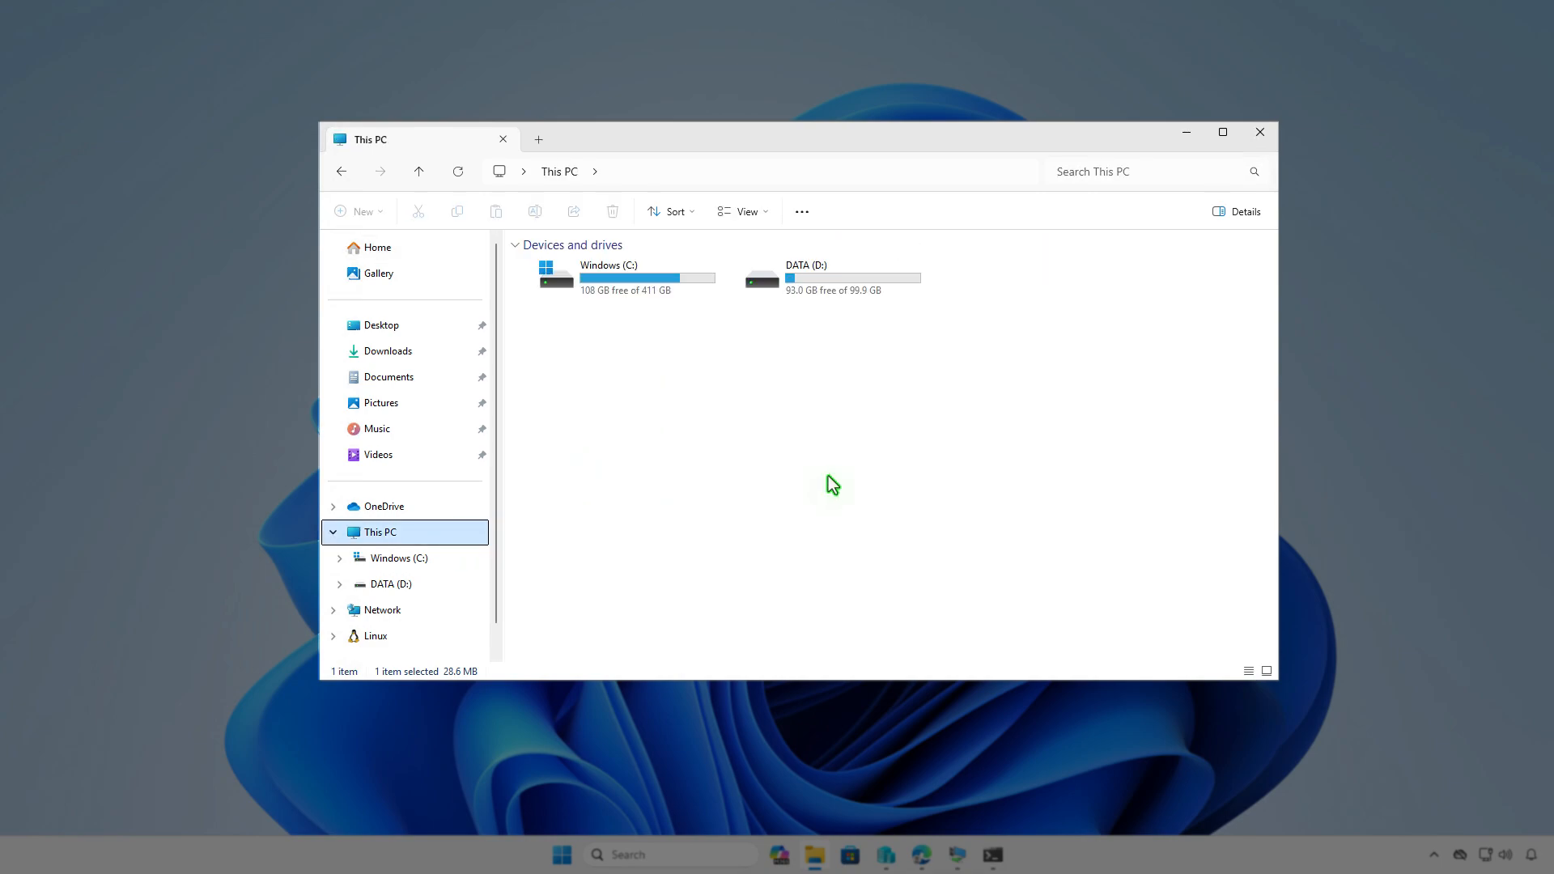
{"action": "double_click", "coordinate": [871, 279]}
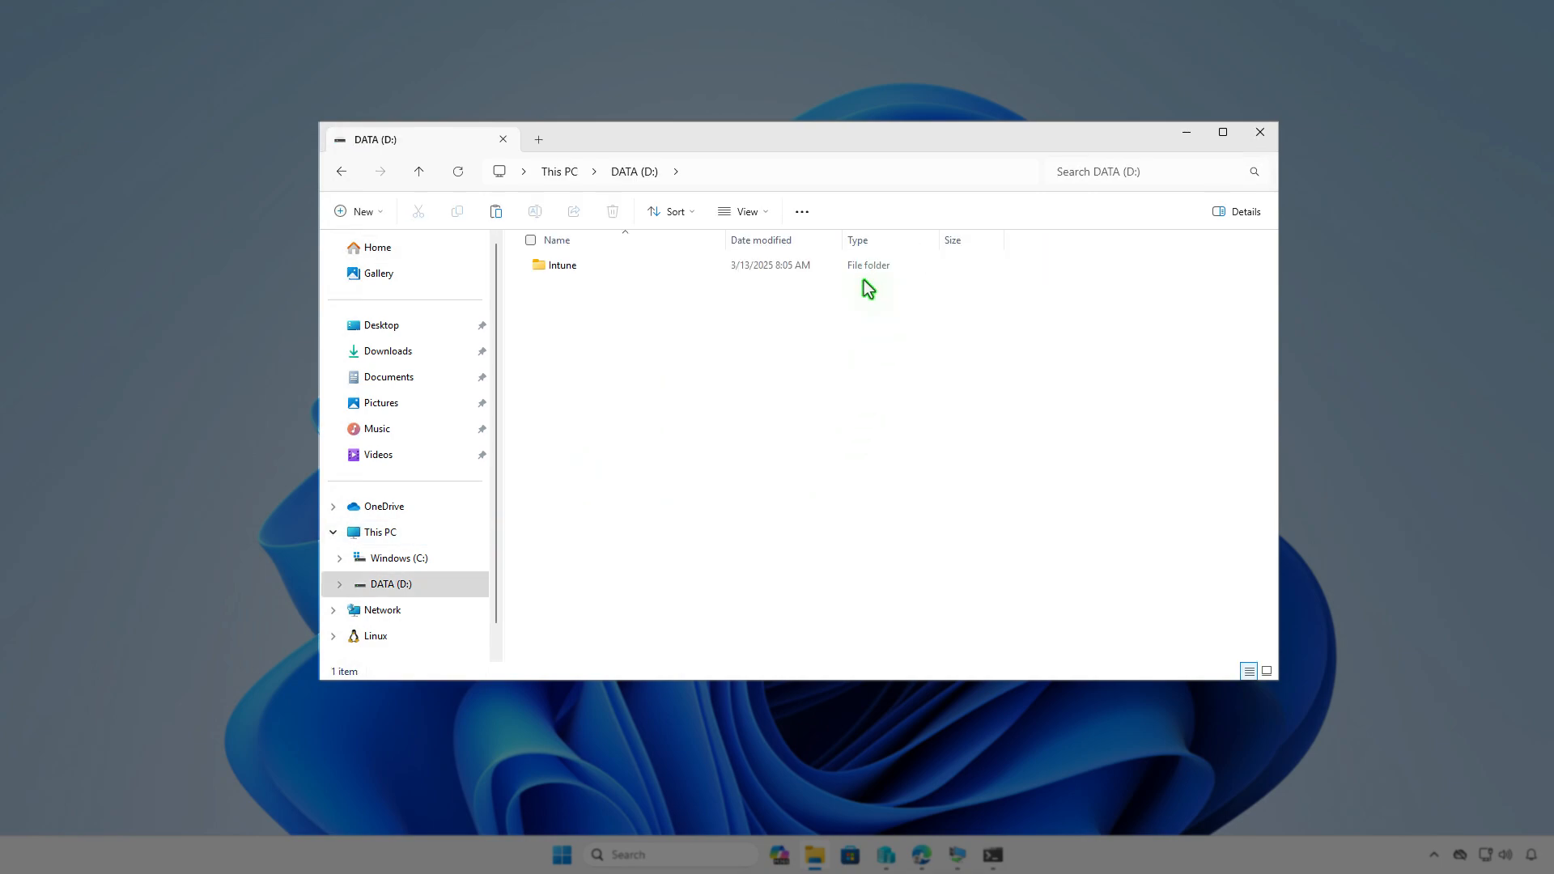
{"action": "double_click", "coordinate": [682, 266]}
{"action": "double_click", "coordinate": [684, 266]}
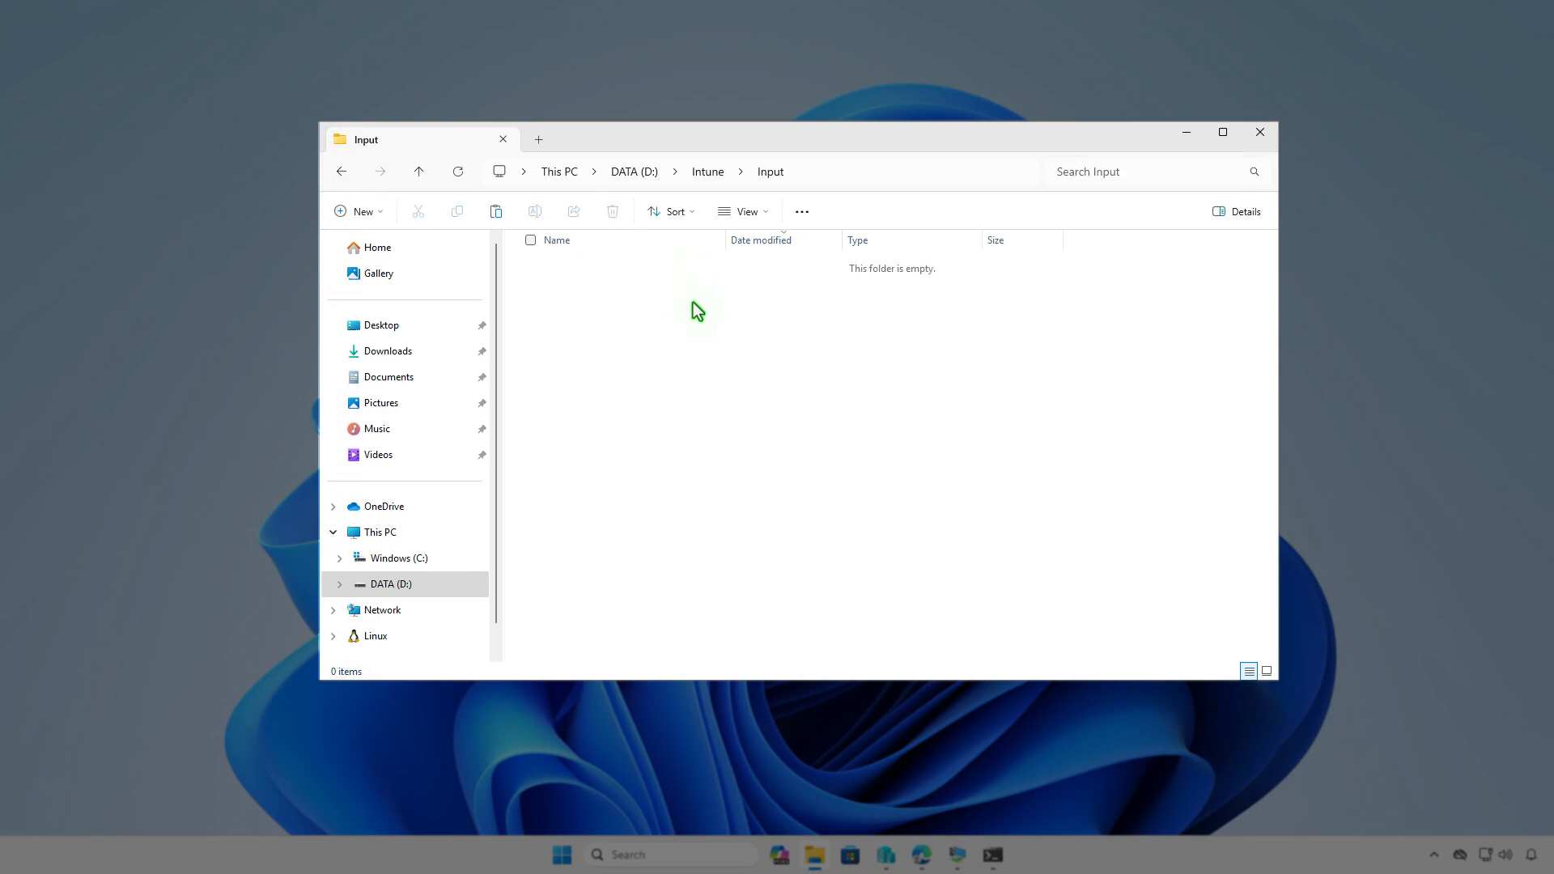
{"action": "right_click", "coordinate": [693, 303]}
{"action": "left_click", "coordinate": [717, 320]}
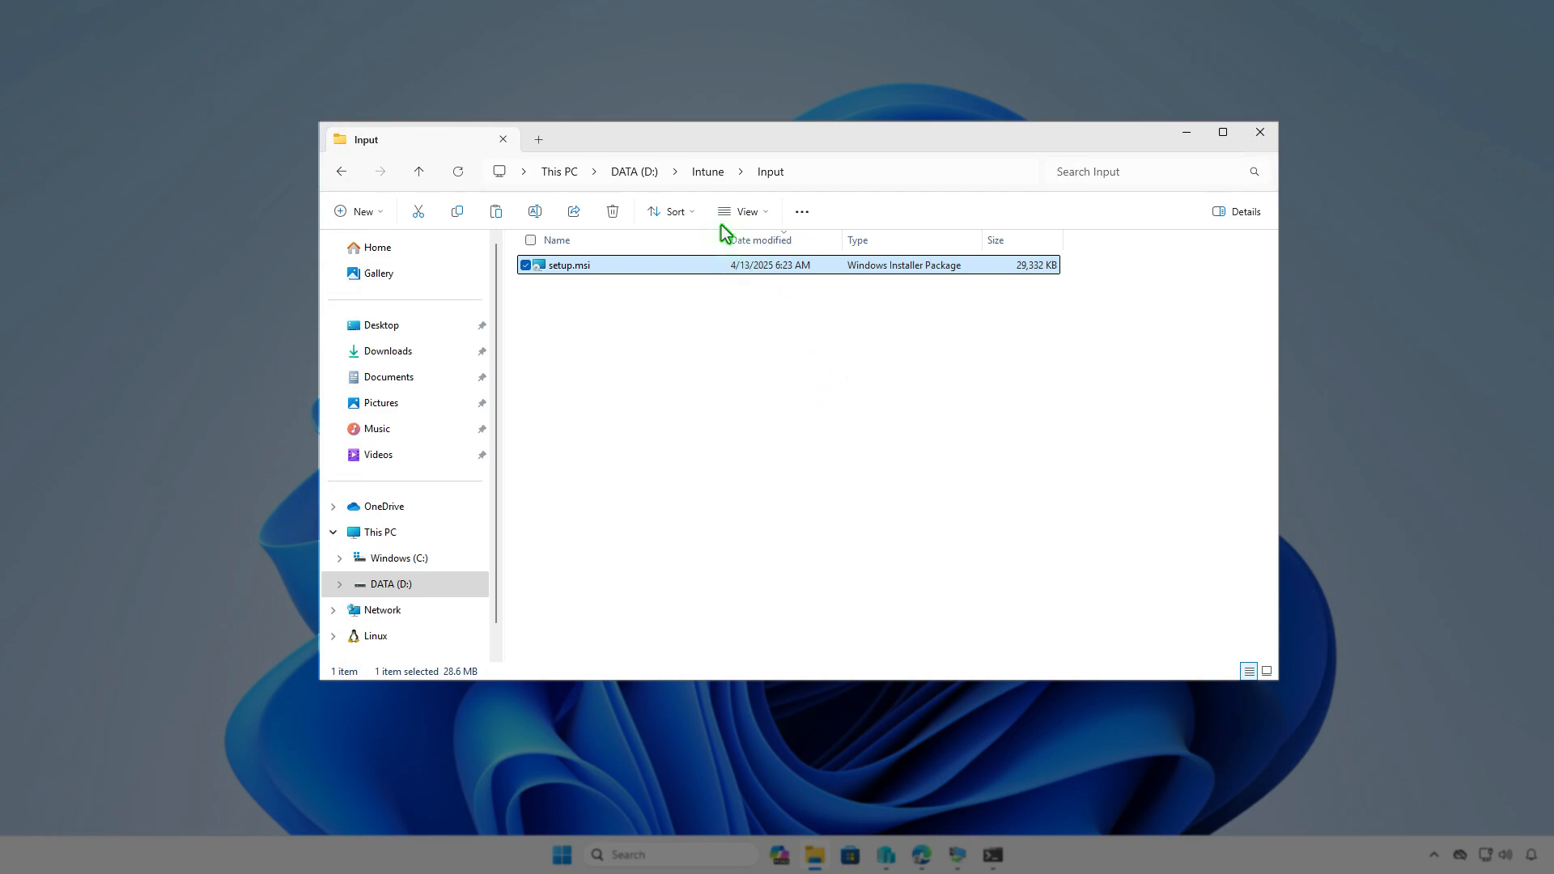
{"action": "left_click", "coordinate": [705, 171]}
{"action": "left_click", "coordinate": [760, 390]}
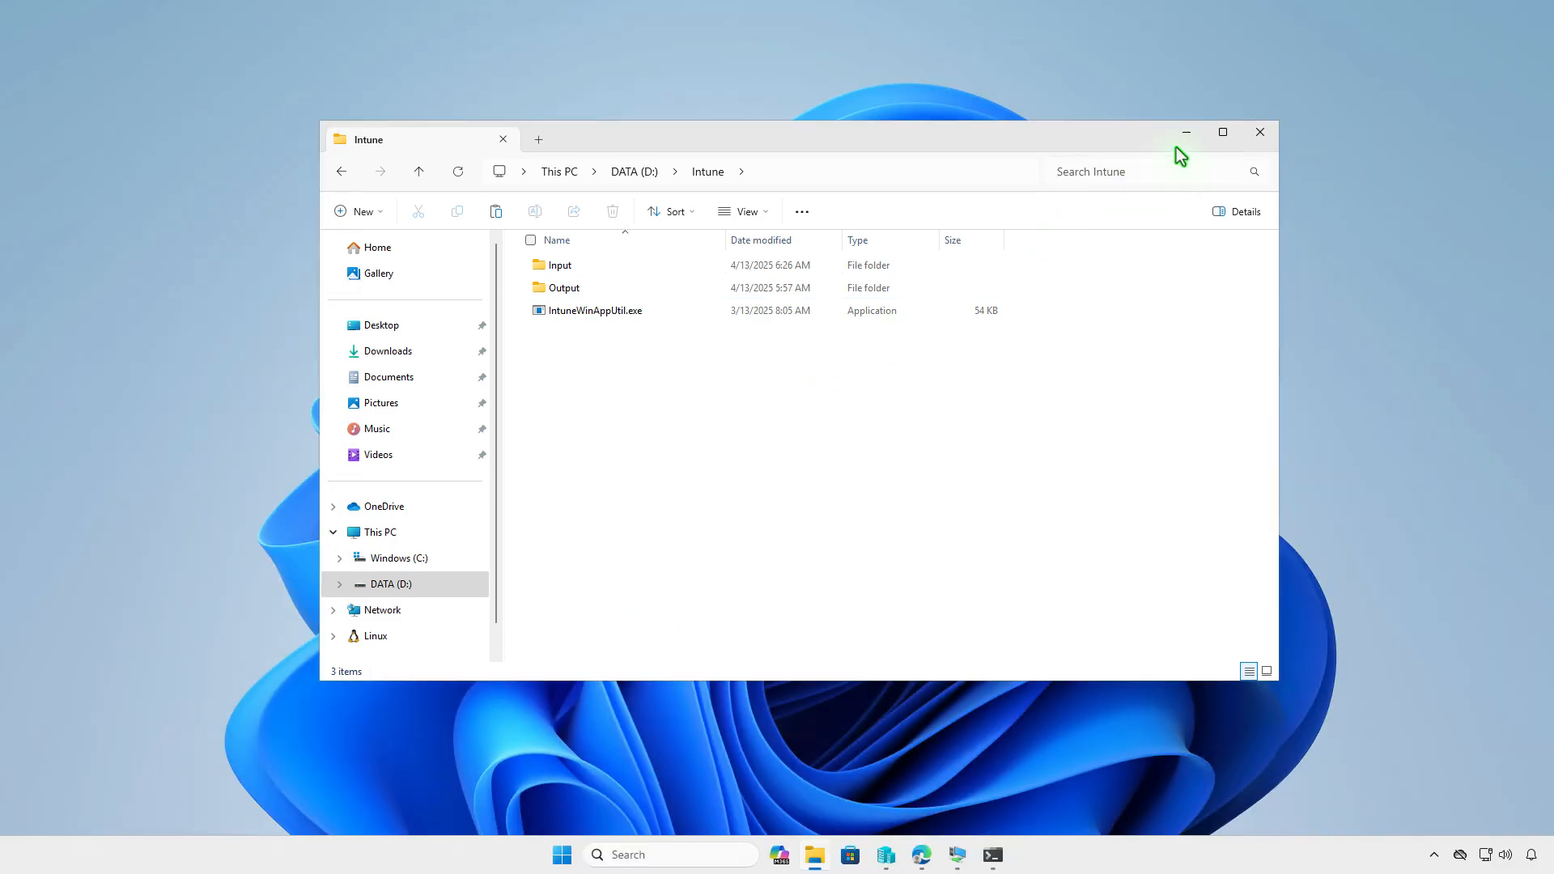
{"action": "left_click", "coordinate": [1187, 132]}
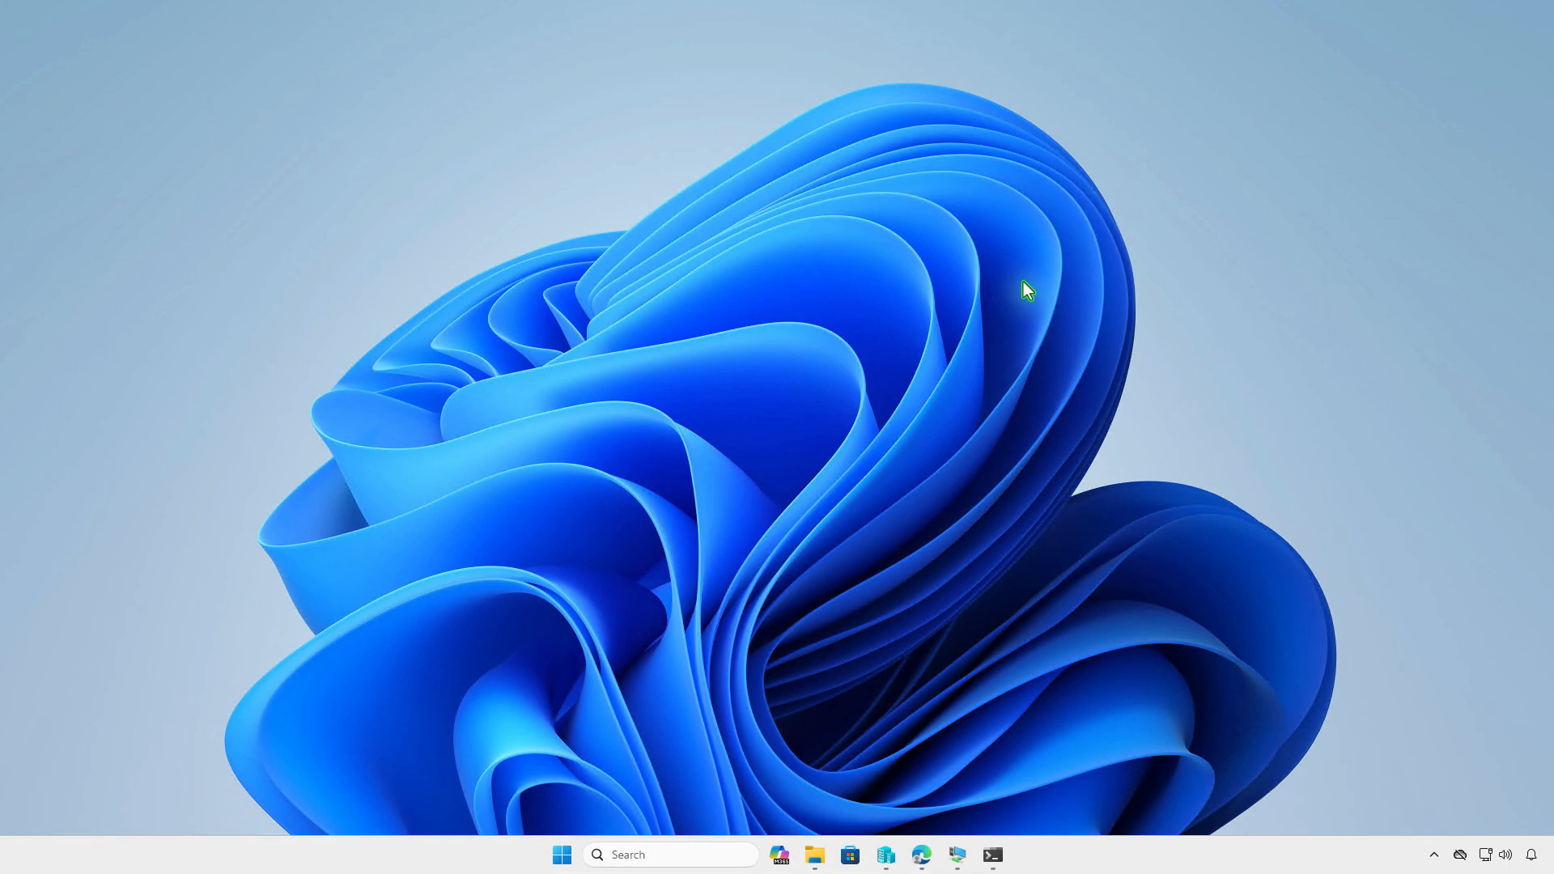
- Open Terminal as administrator and change the working directory to D:\Intune
{"action": "right_click", "coordinate": [562, 855]}
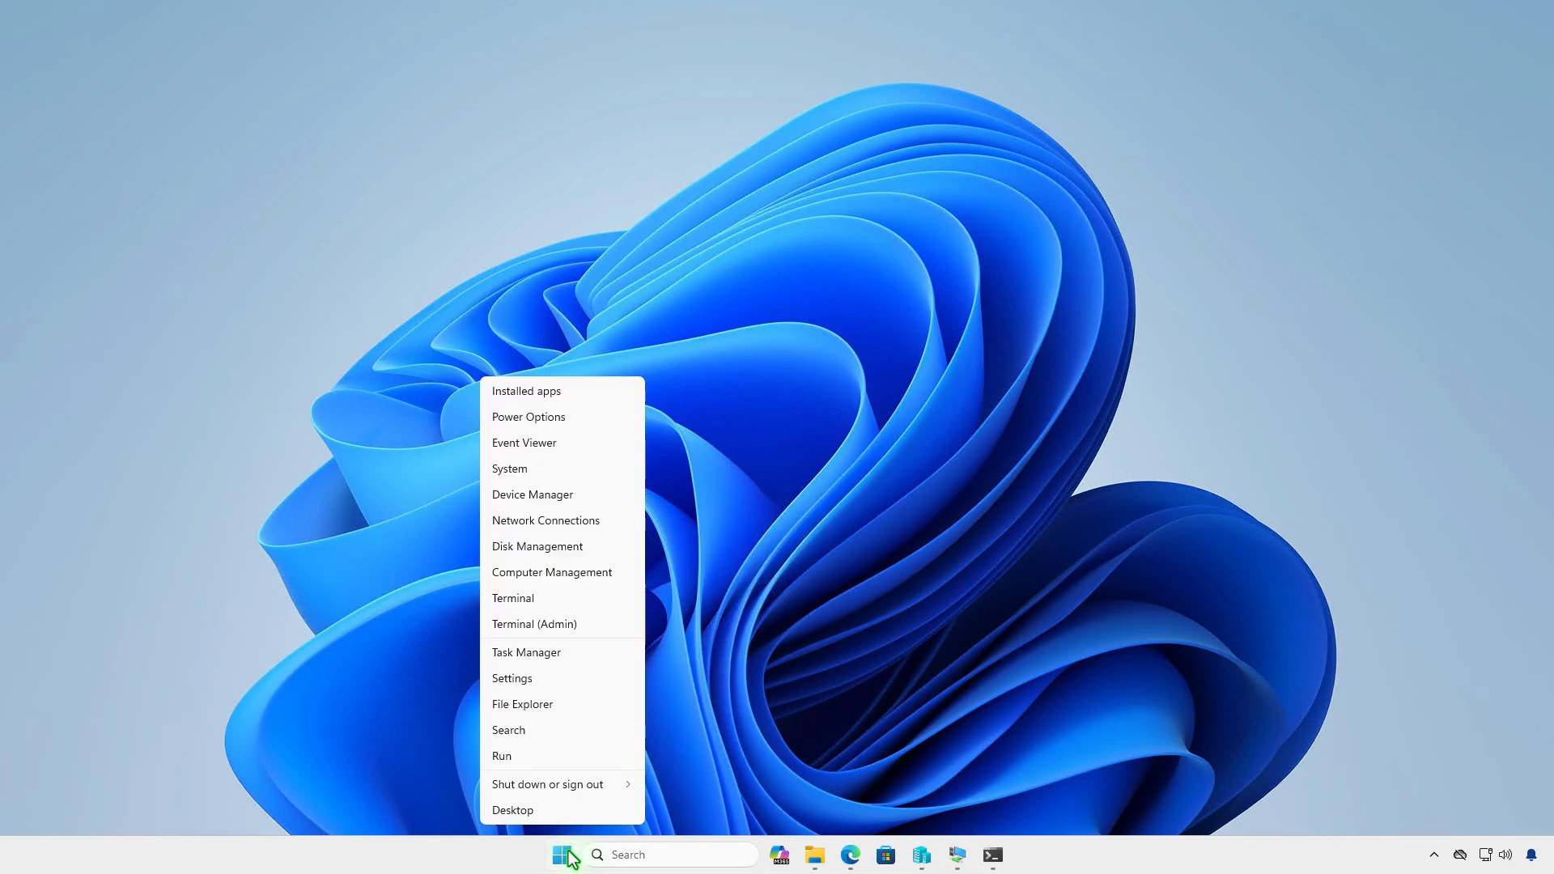
{"action": "left_click", "coordinate": [602, 630]}
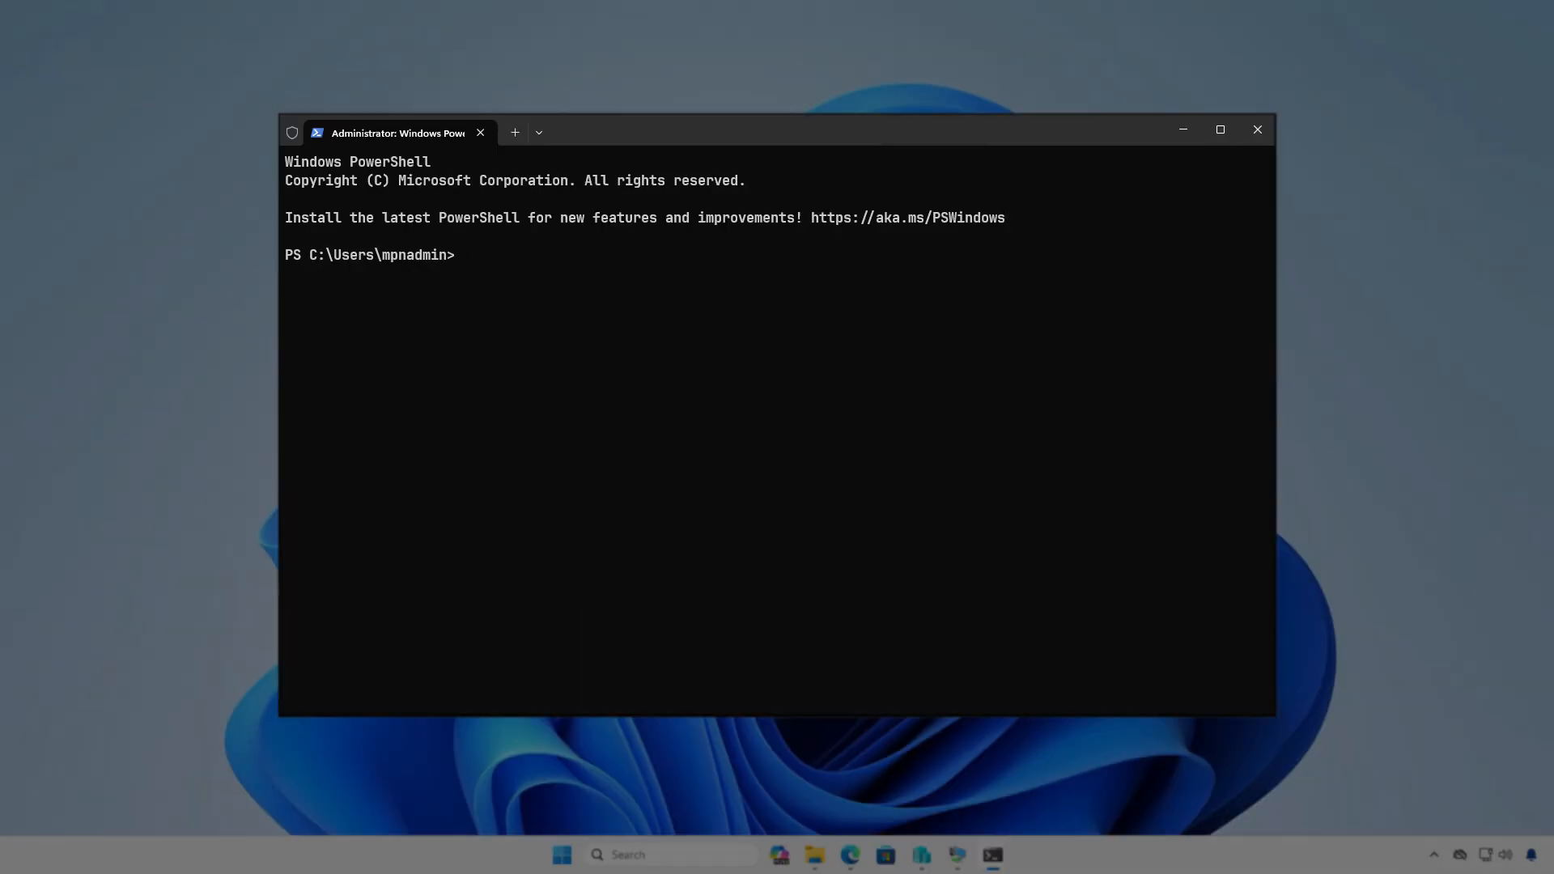
{"action": "type", "text": "cd D:"}
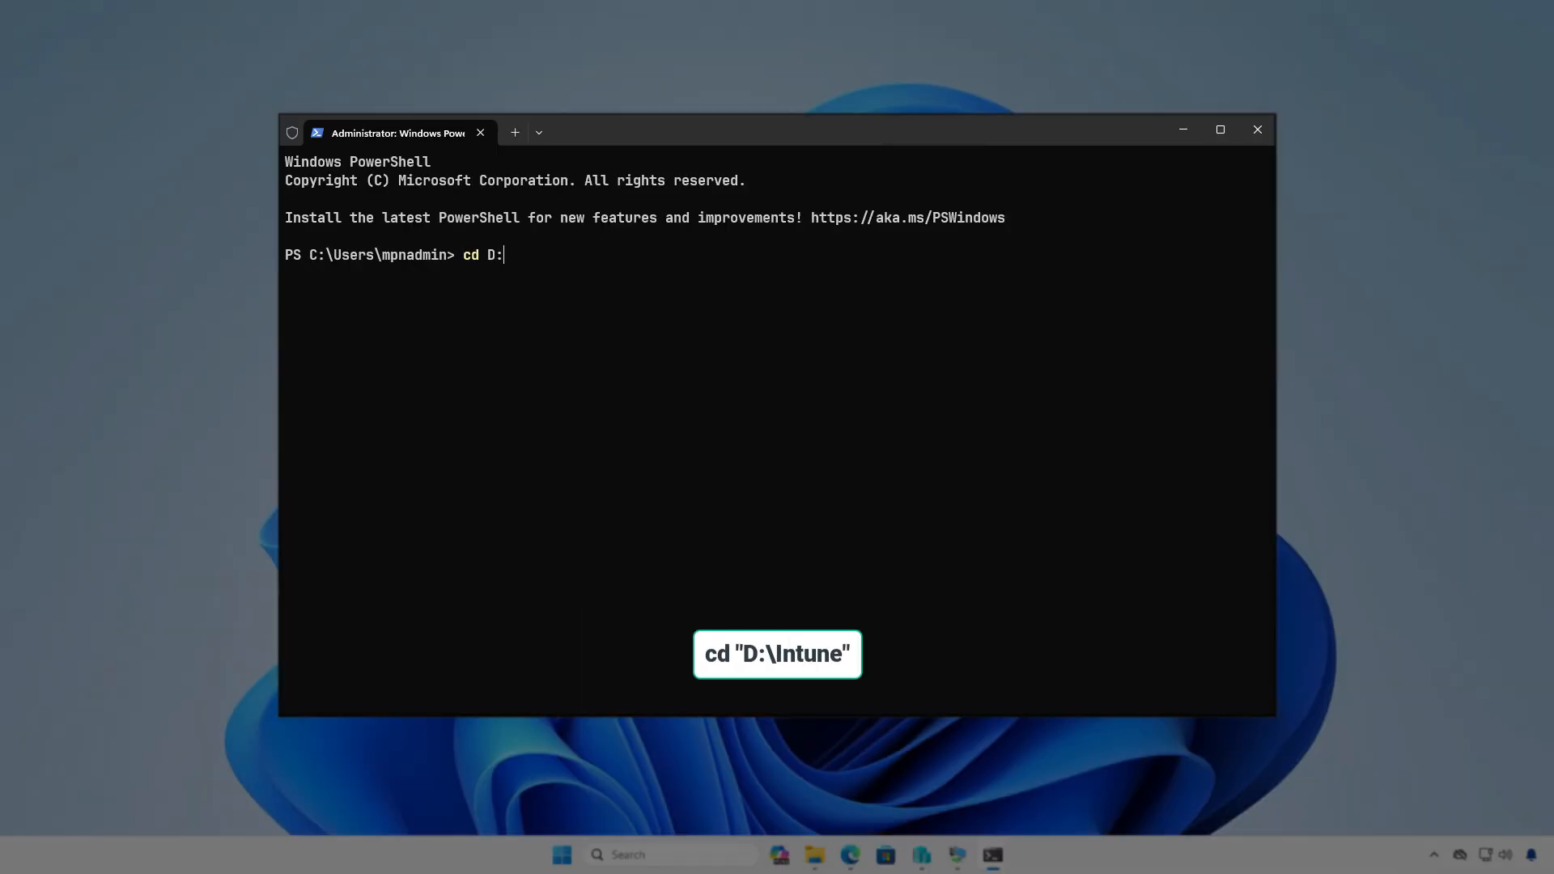
{"action": "type", "text": "\\In"}
{"action": "key", "text": "Tab"}
{"action": "key", "text": "Return"}
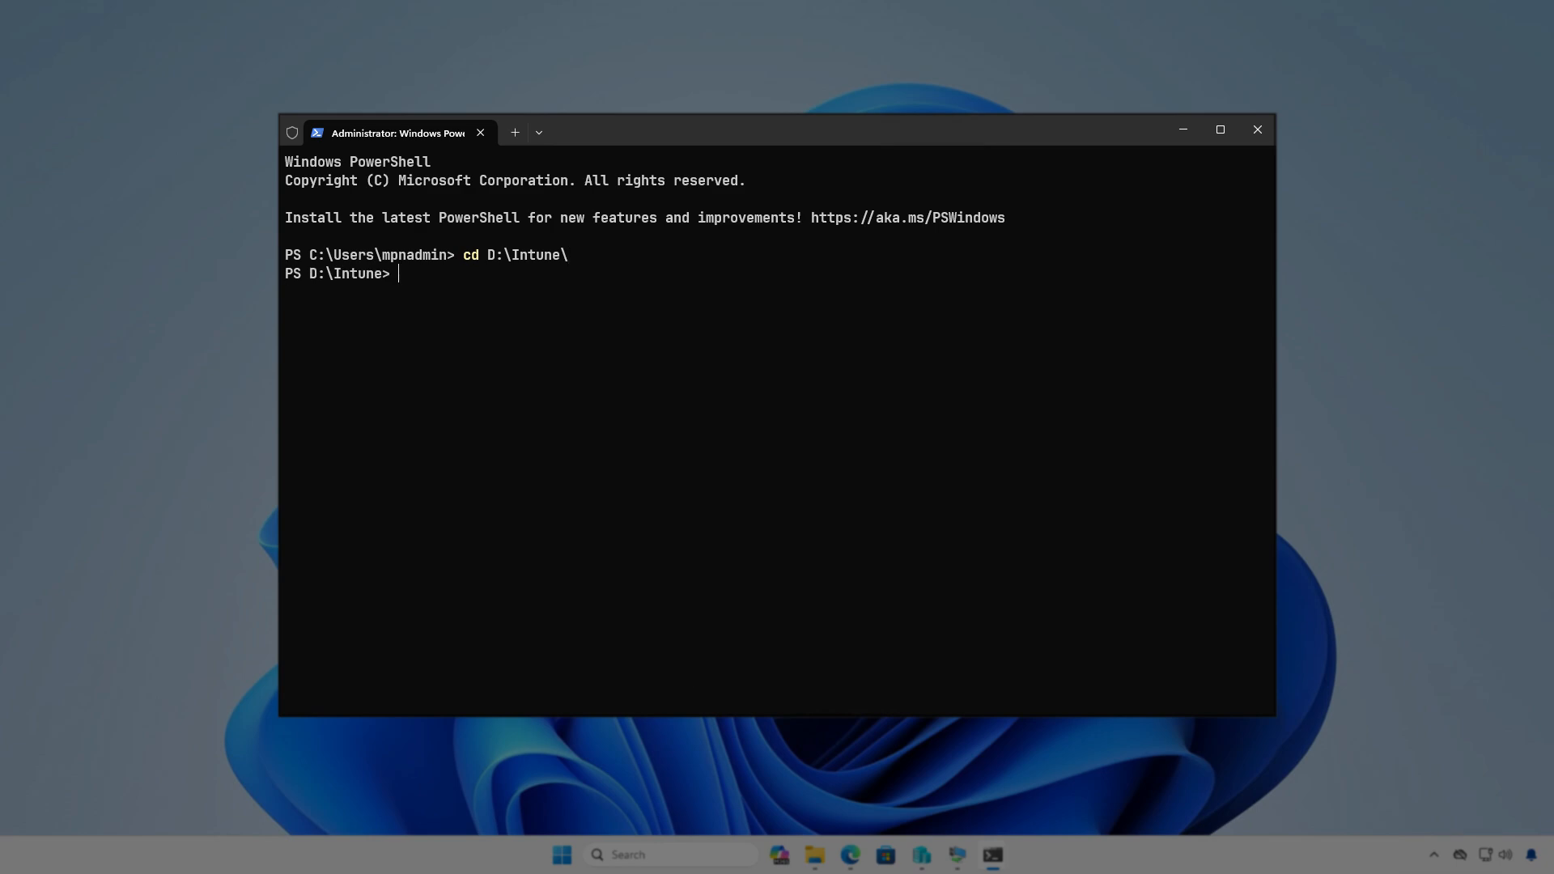
{"action": "key", "text": "Return"}
- Run IntuneWinAppUtil.exe and specify "D:\Intune\Input" as the source folder
{"action": "type", "text": "intu"}
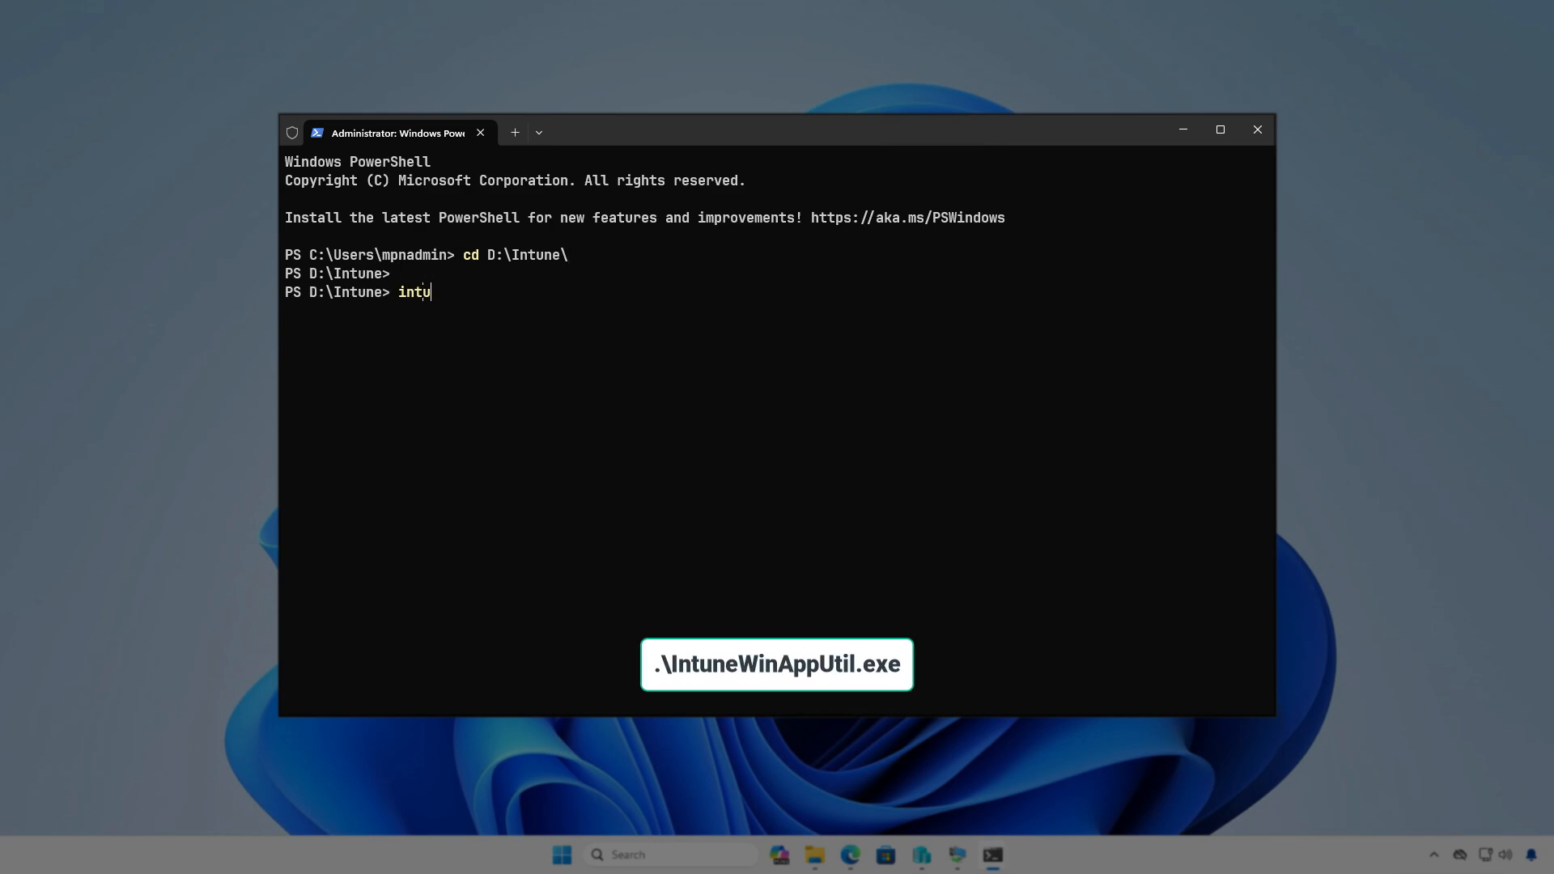
{"action": "key", "text": "Tab"}
{"action": "key", "text": "Return"}
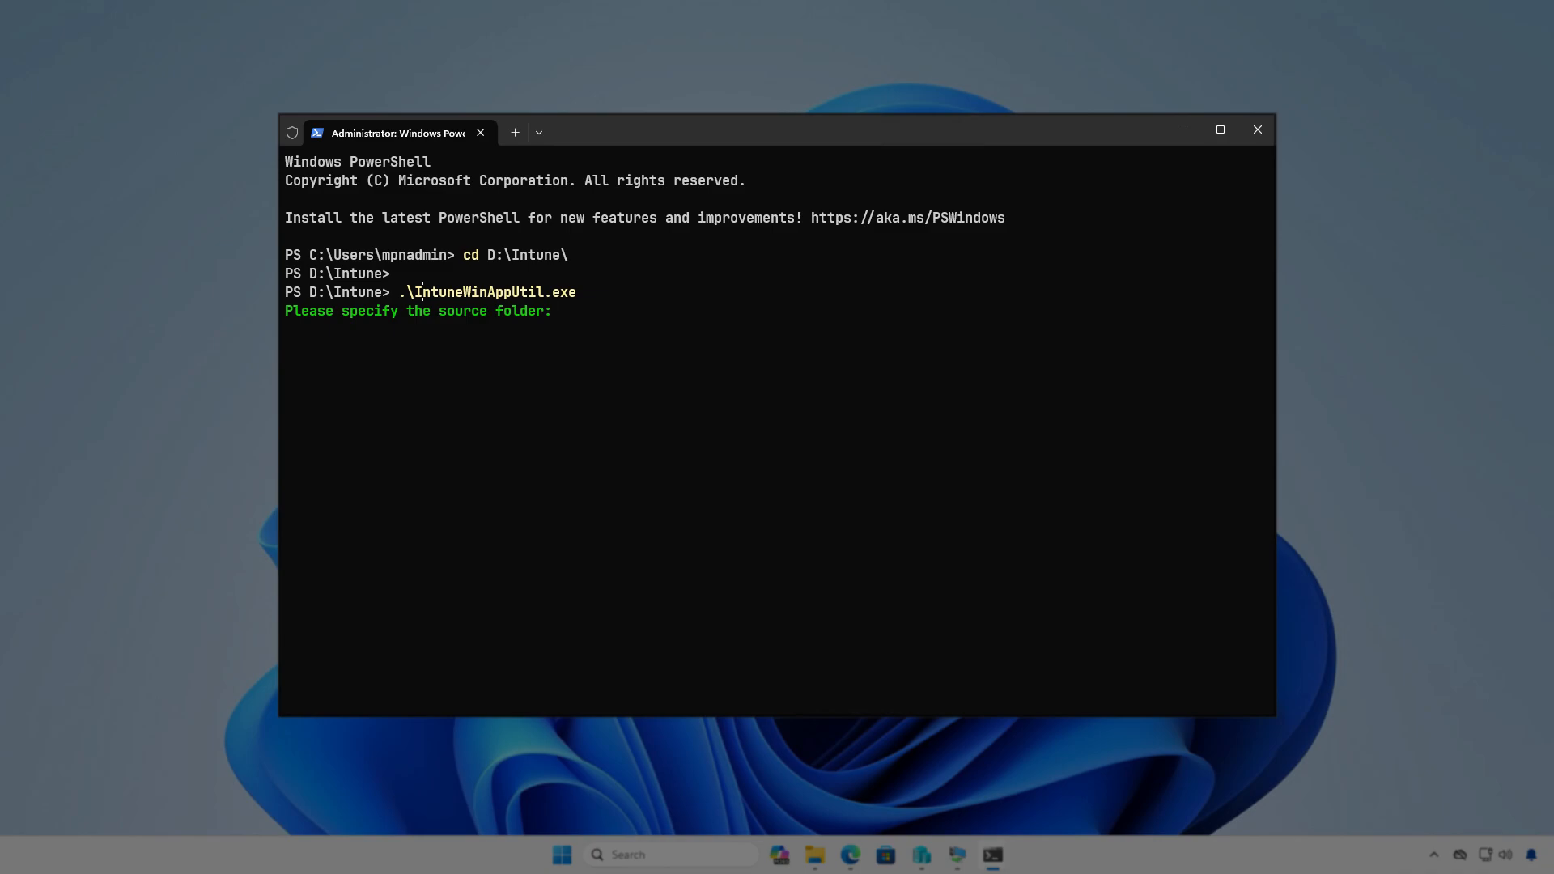
{"action": "type", "text": "\"D"}
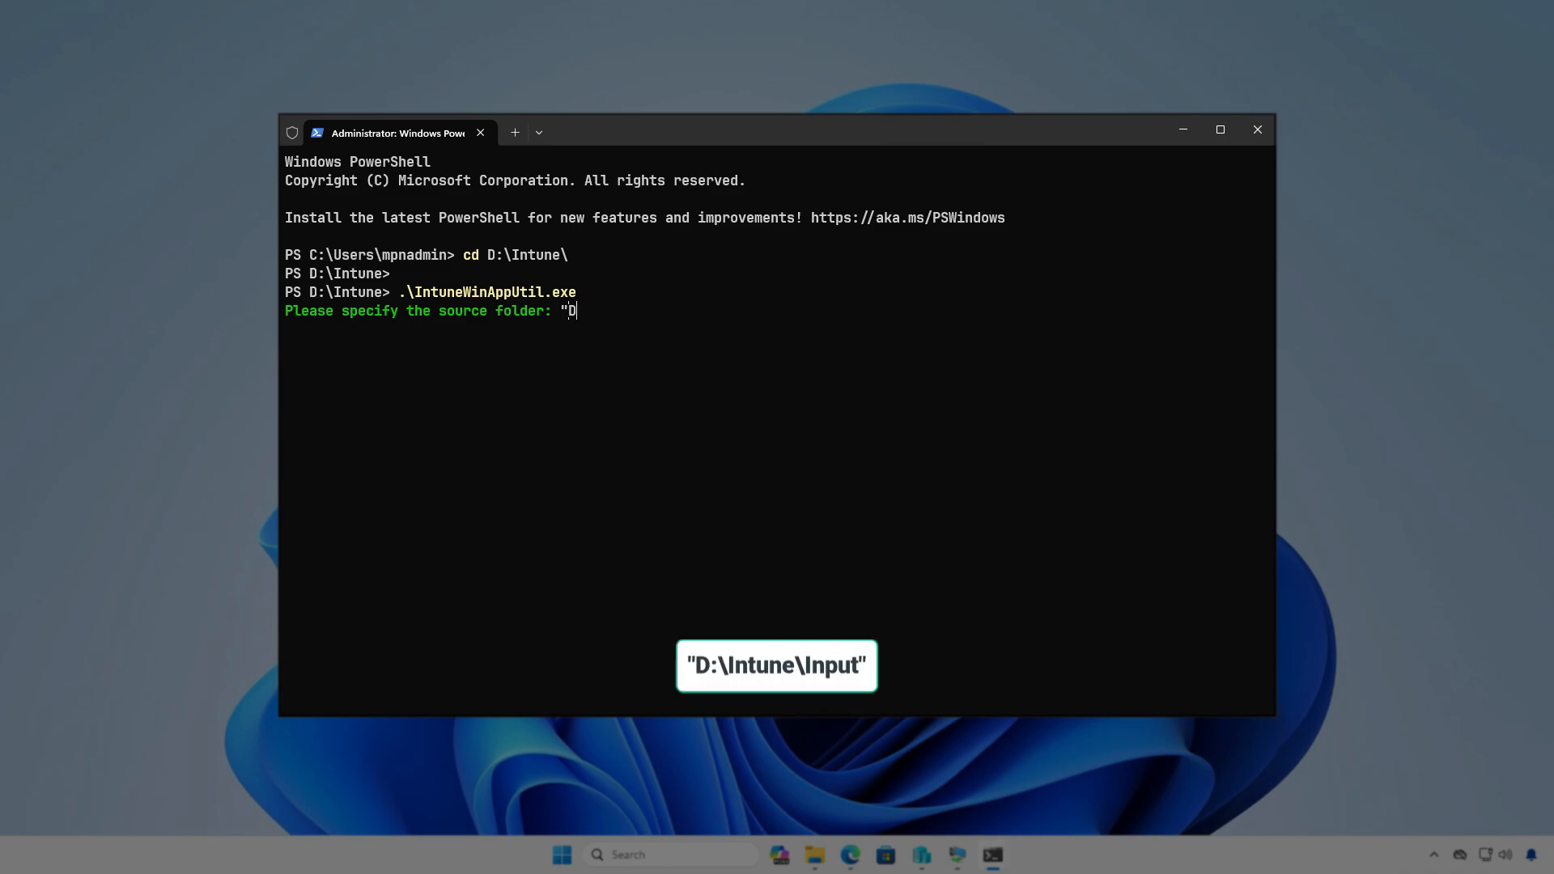
{"action": "type", "text": ":\\Intune\\Input\""}
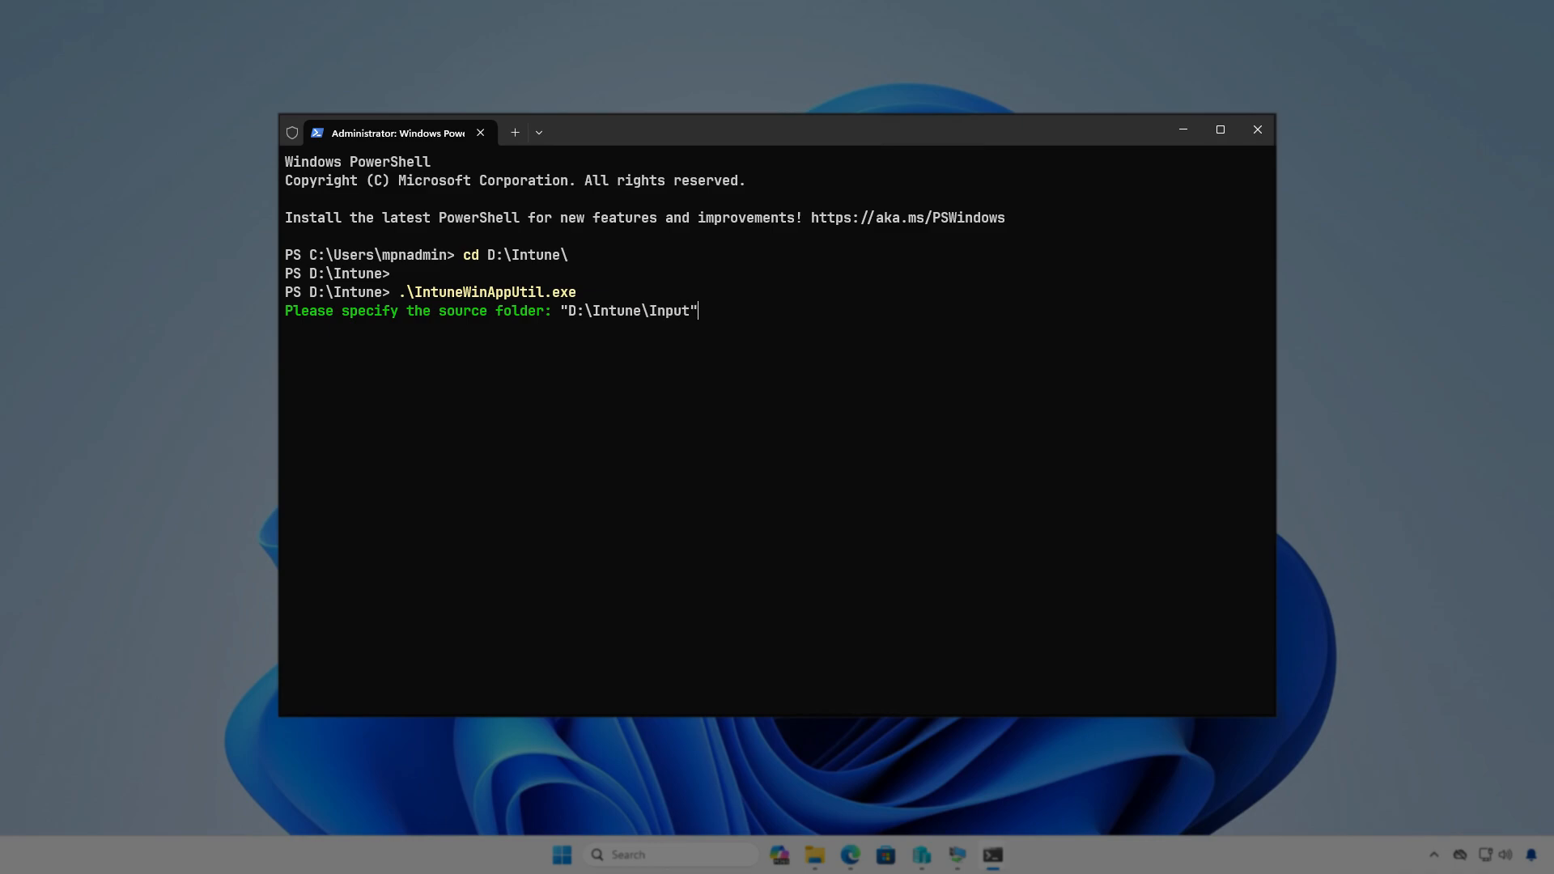
{"action": "key", "text": "Return"}
- Specify "D:\Intune\Input\setup.msi" as the setup file for the package
{"action": "key", "text": "Up"}
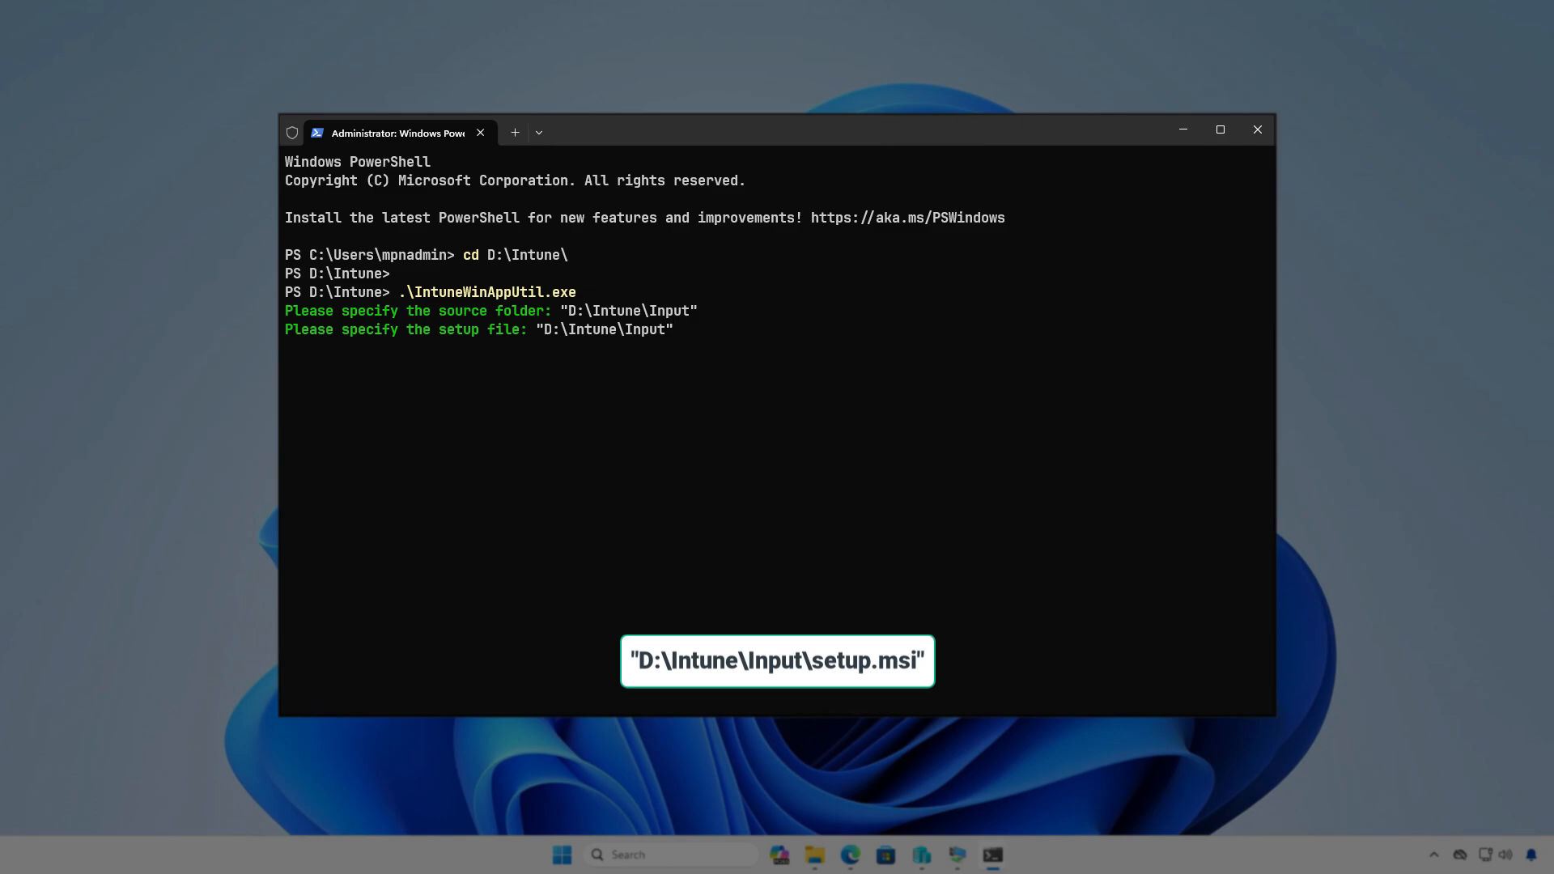
{"action": "key", "text": "BackSpace"}
{"action": "type", "text": "\\setup.msi\""}
{"action": "key", "text": "Return"}
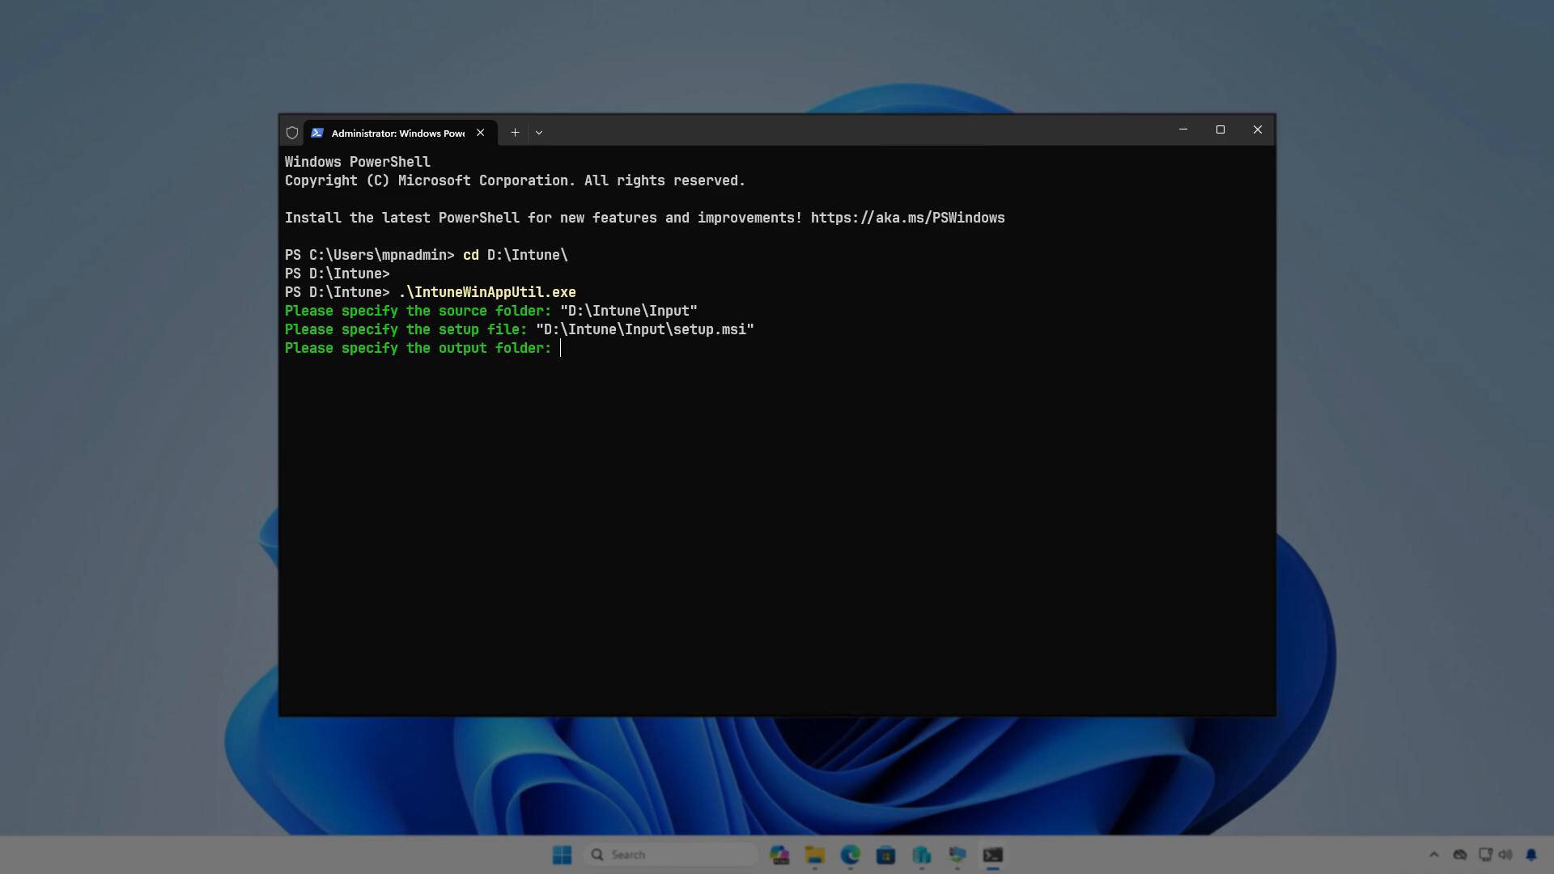
- Specify "D:\Intune\Output" as the output folder and decline to specify a catalog folder
{"action": "type", "text": "\"D:\\I"}
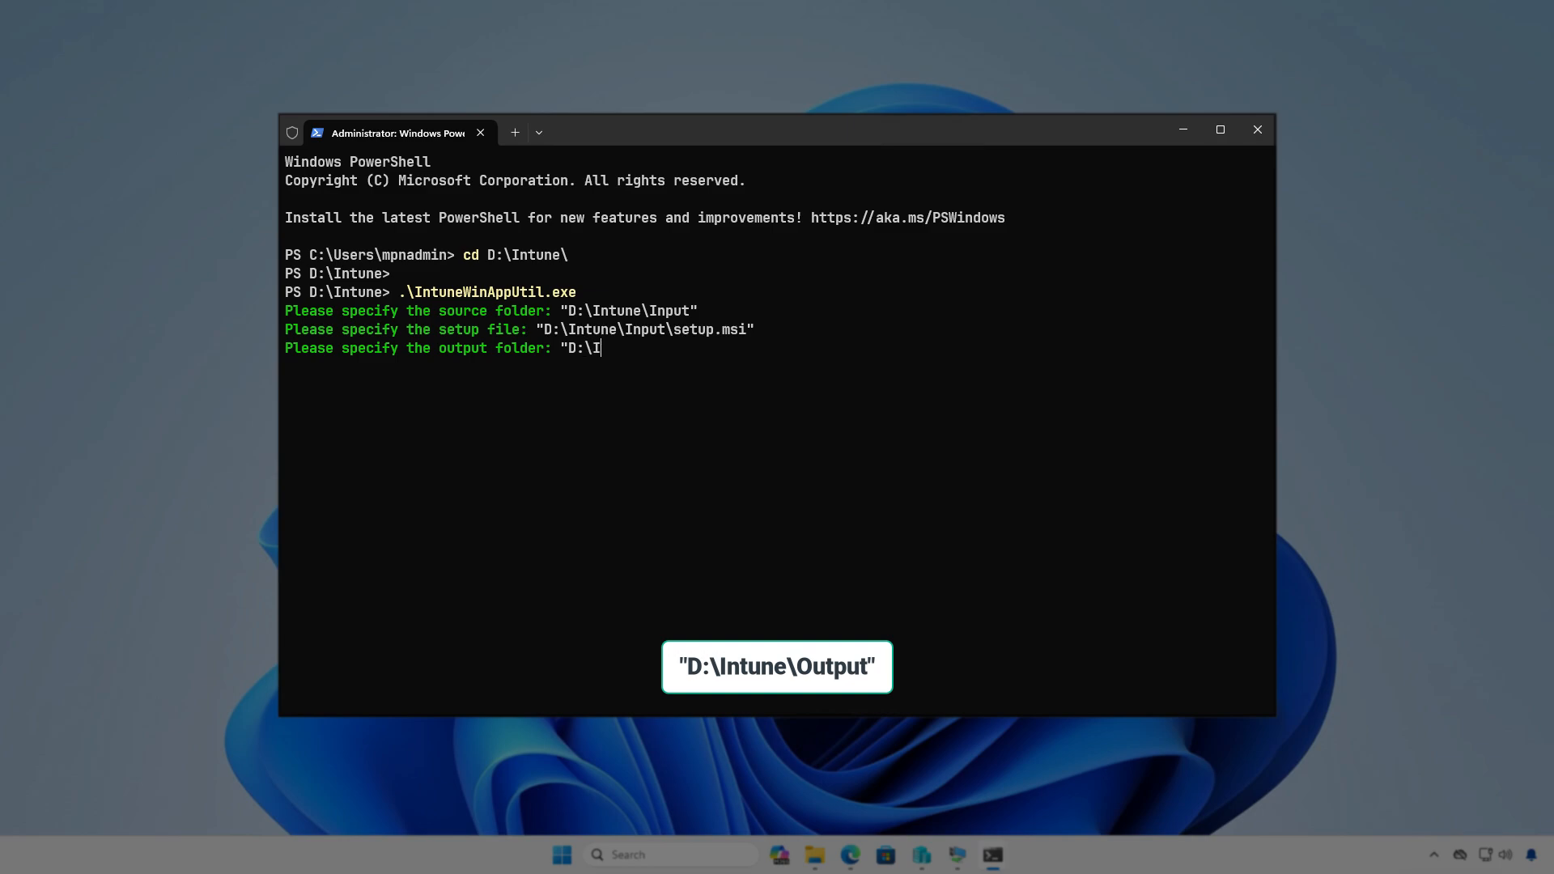
{"action": "type", "text": "ntune\\Output\""}
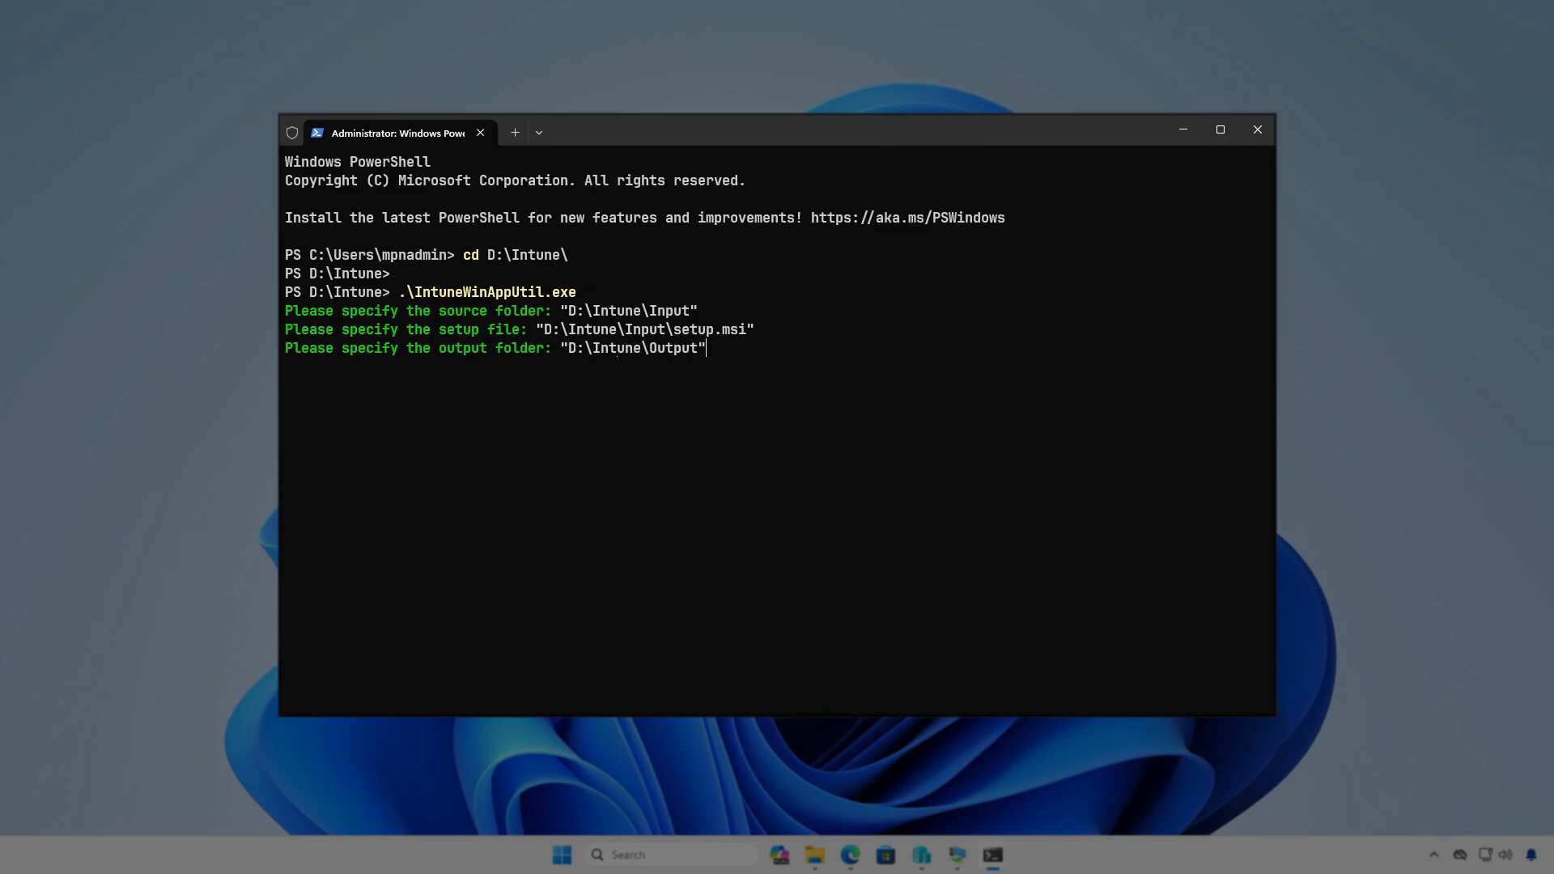
{"action": "key", "text": "Return"}
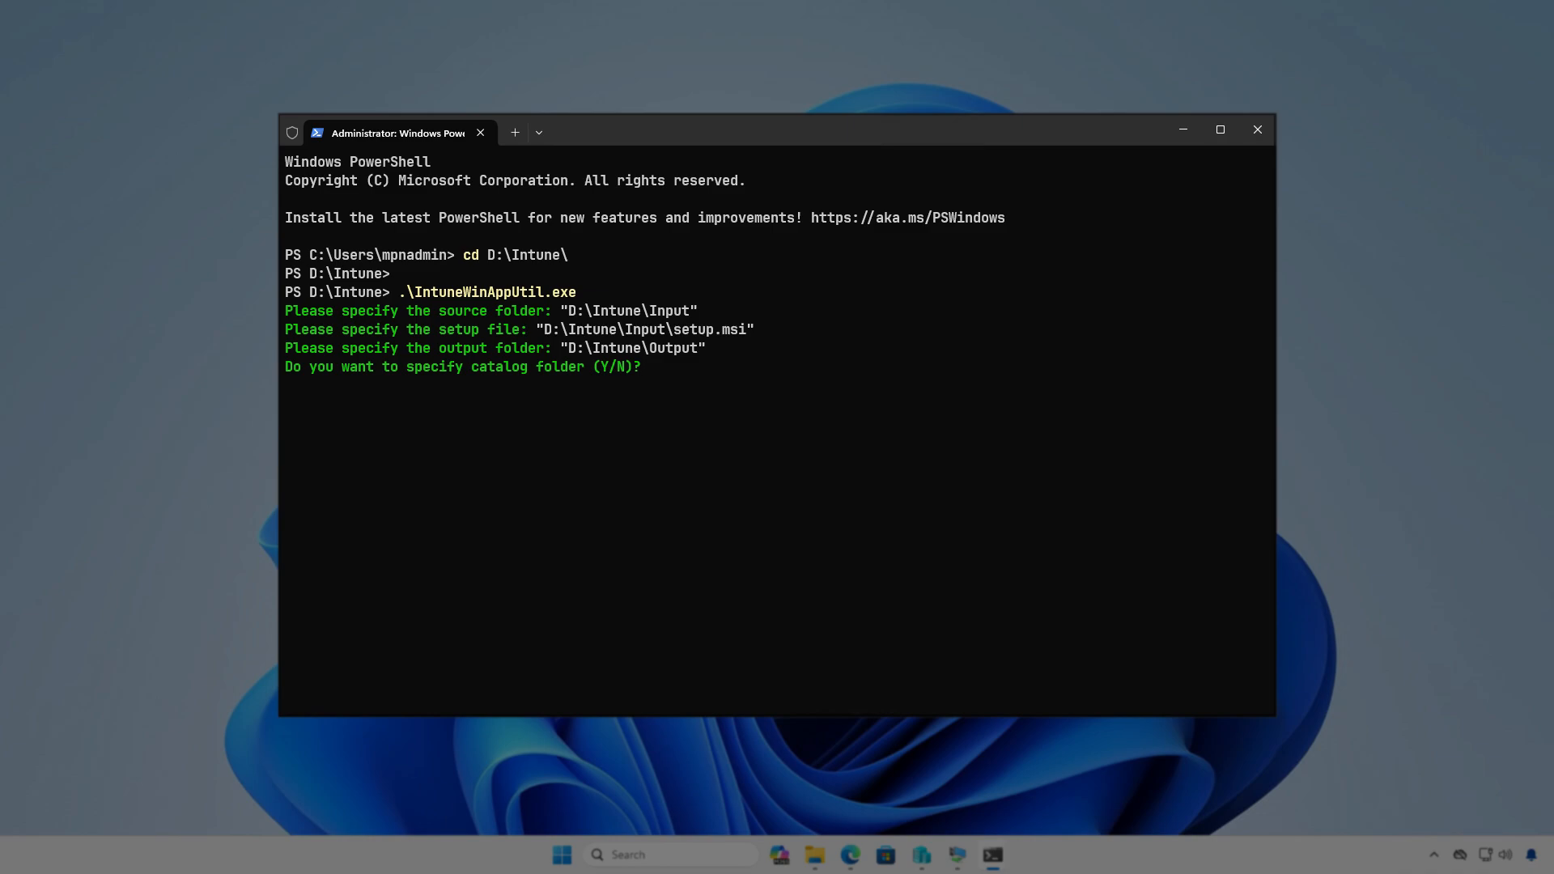
{"action": "key", "text": "n"}
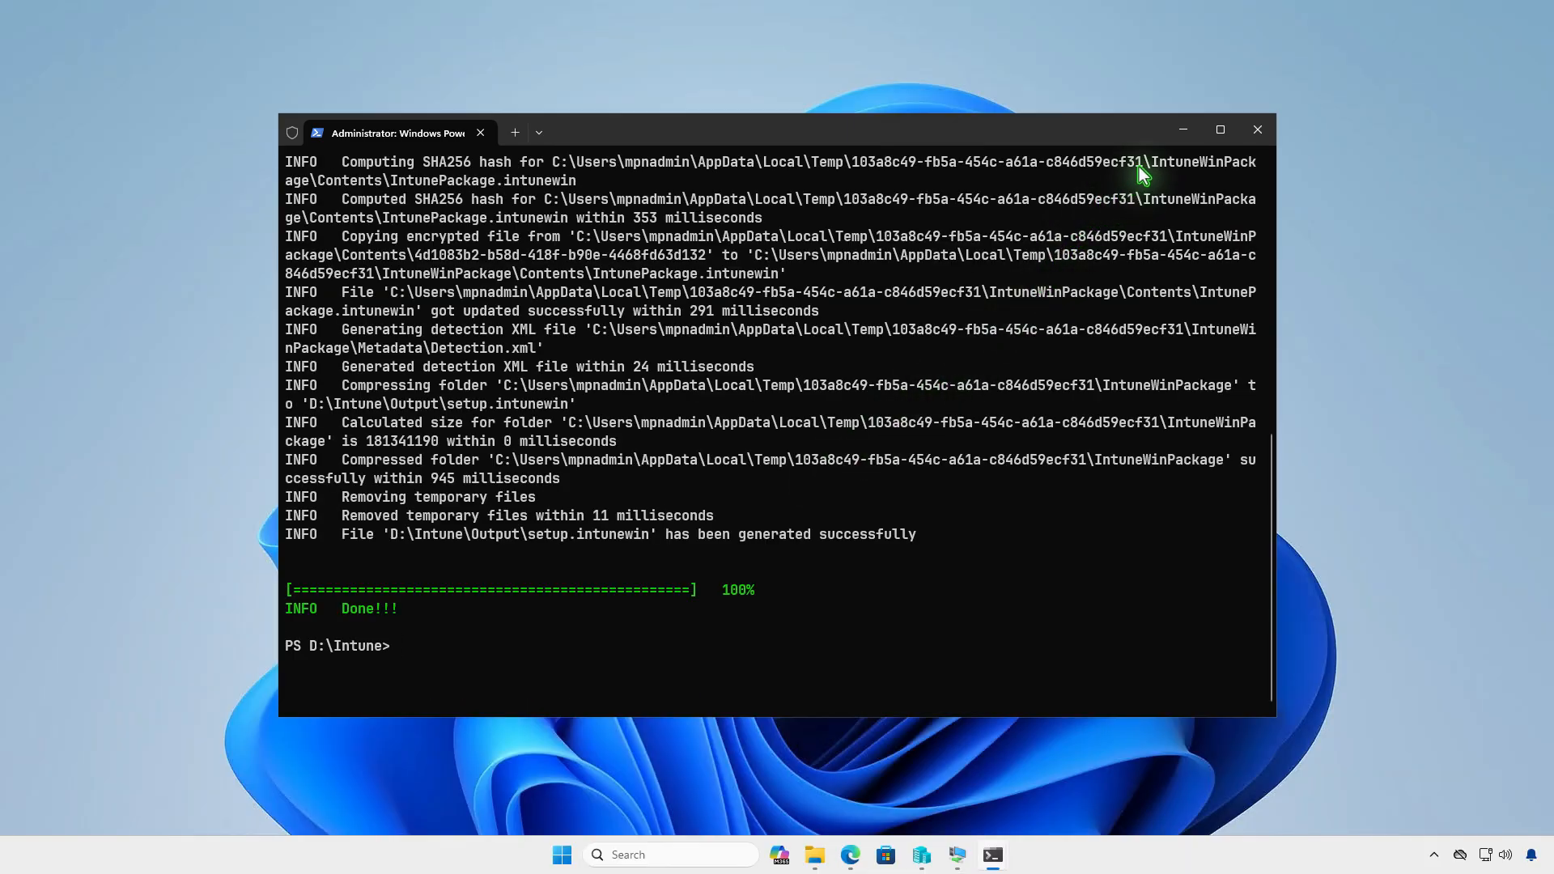
- Minimize the terminal, check the D:\Intune\Output folder for the generated package, and minimize that folder window
{"action": "left_click", "coordinate": [1184, 130]}
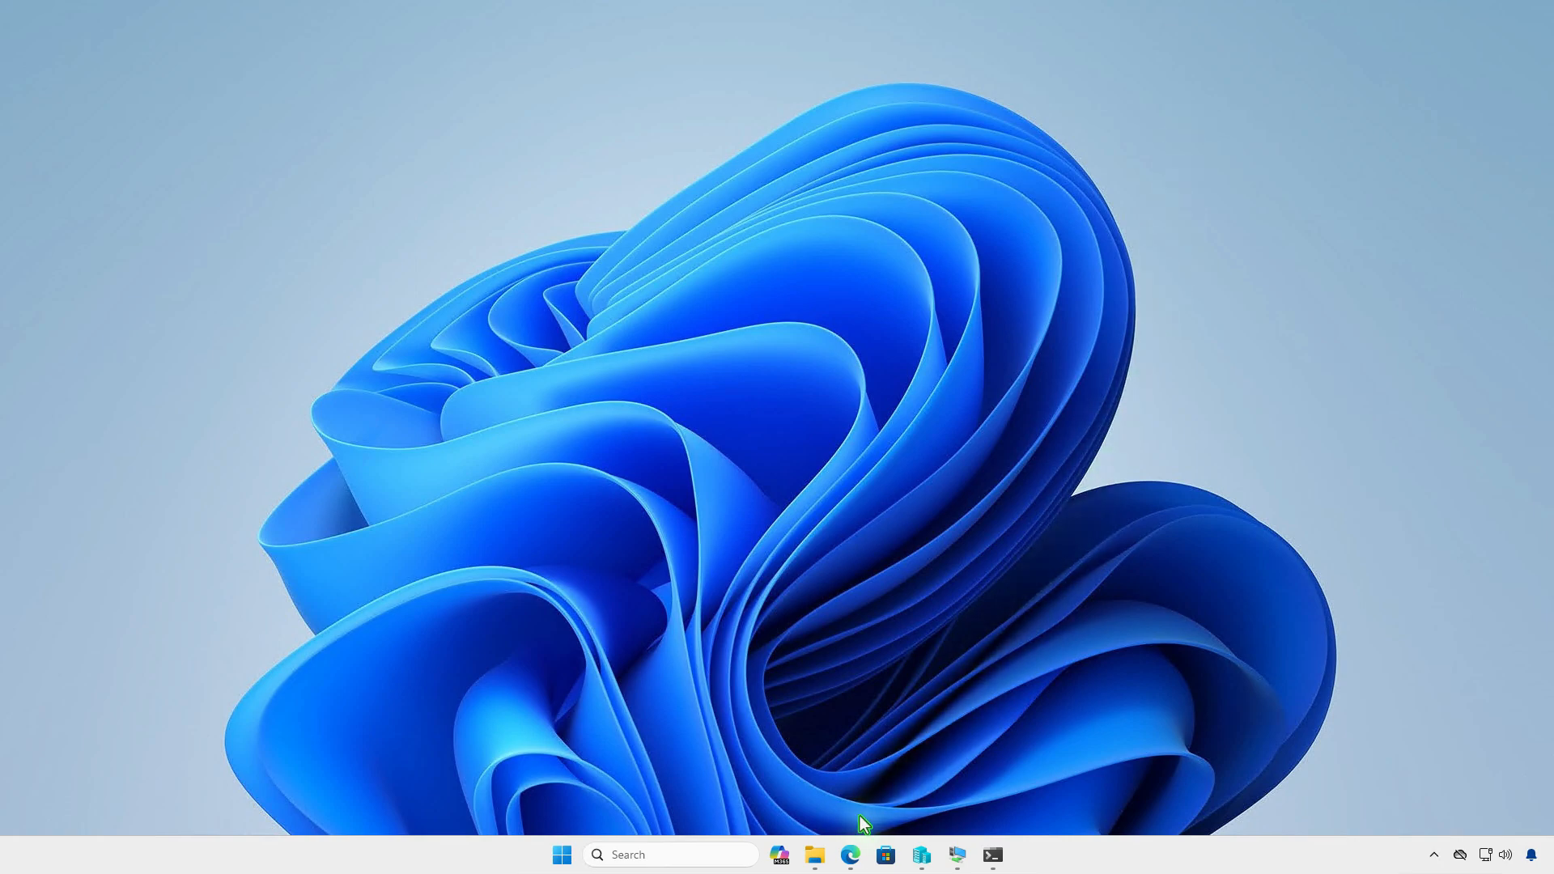
{"action": "left_click", "coordinate": [814, 855]}
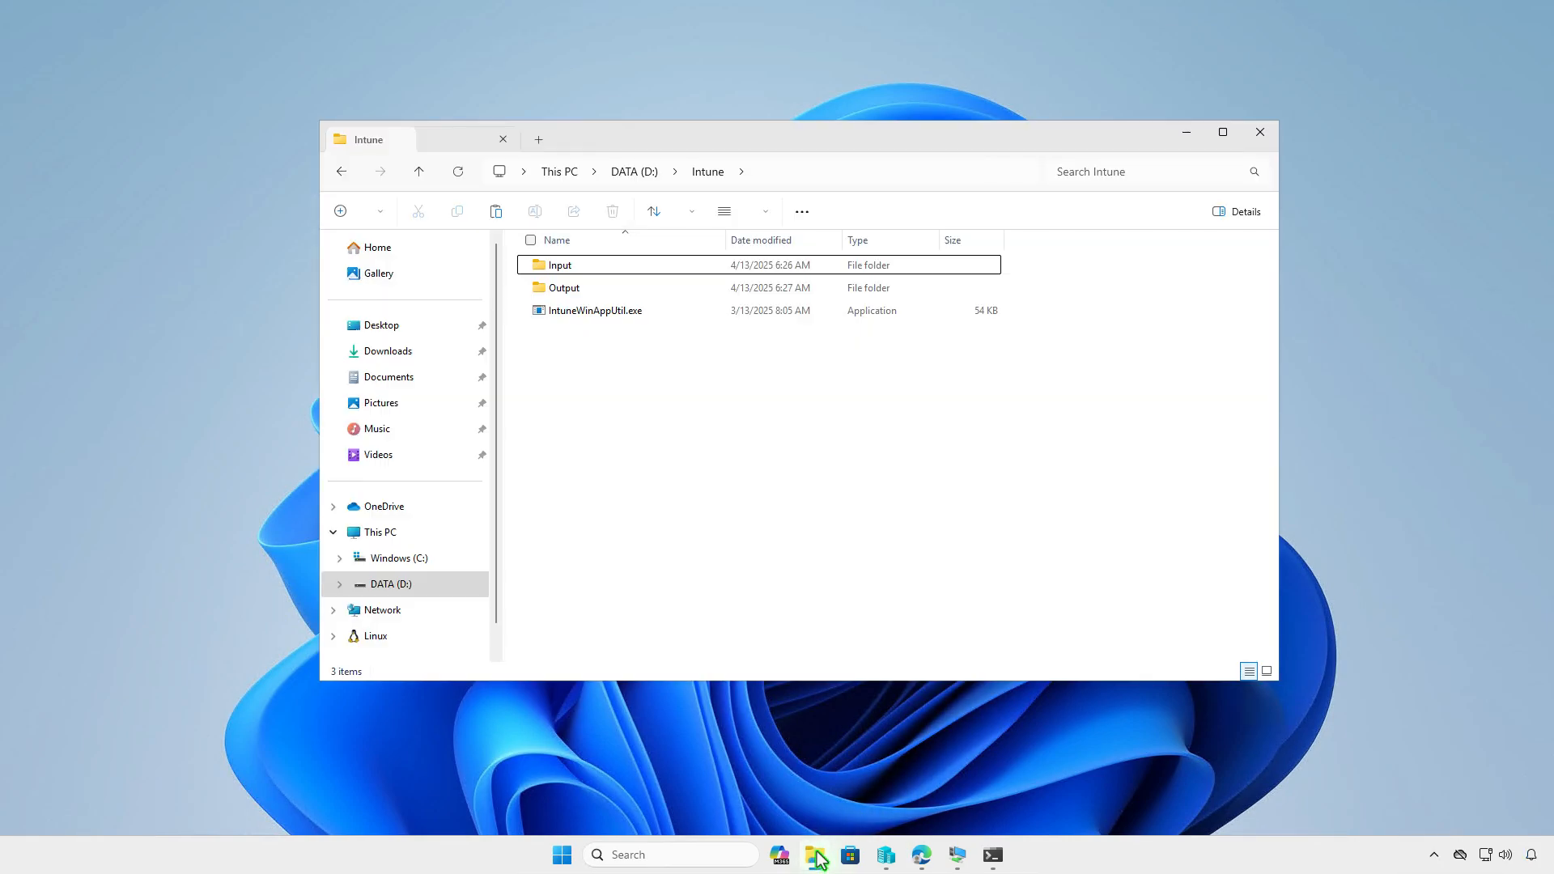
{"action": "double_click", "coordinate": [625, 296]}
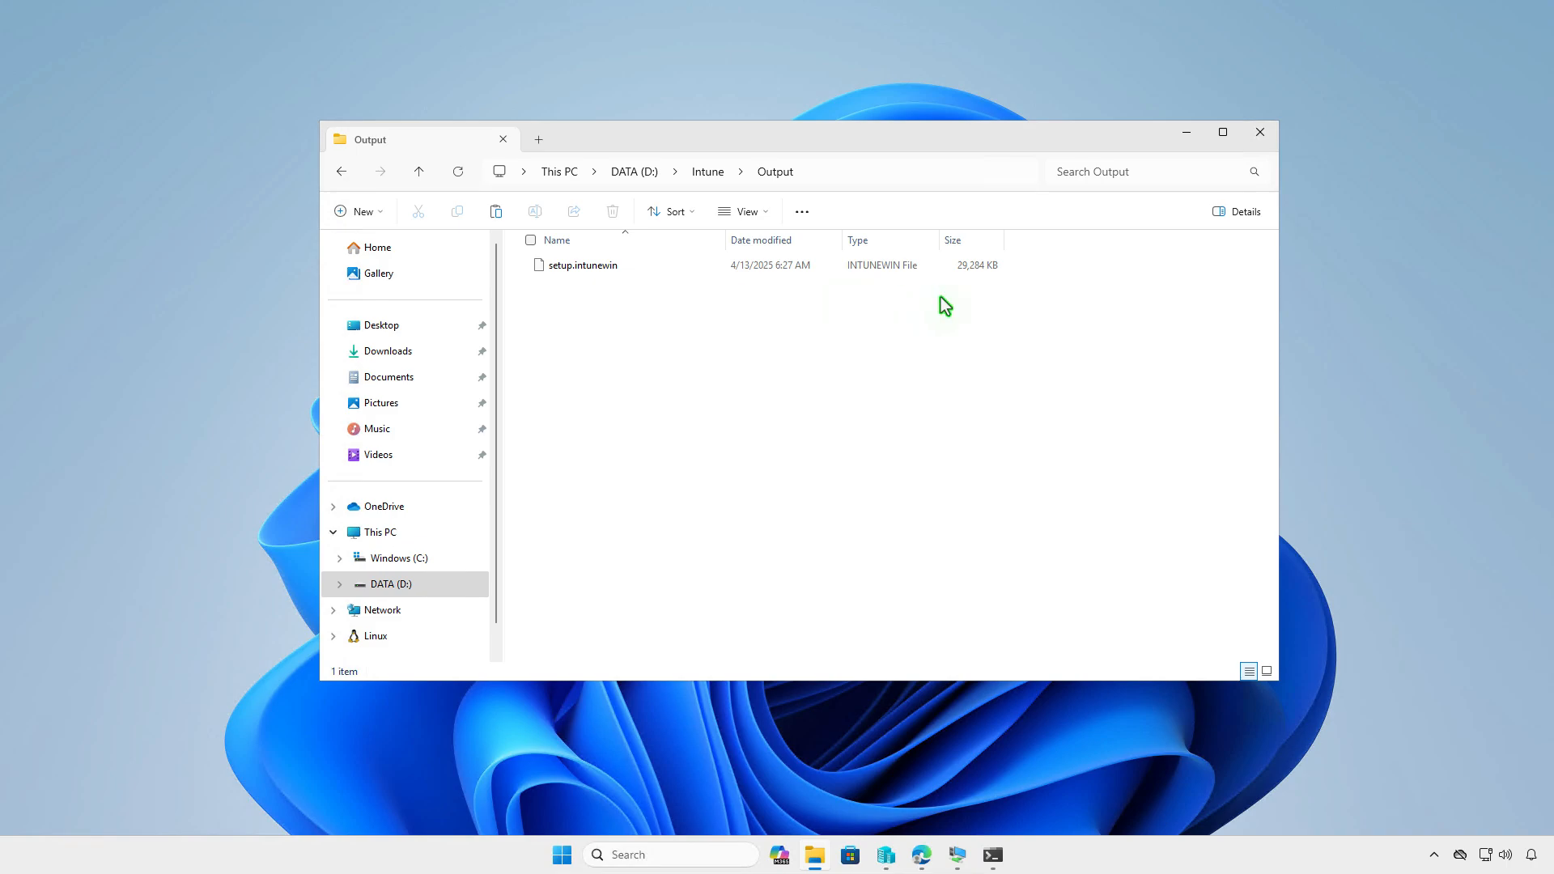
{"action": "left_click", "coordinate": [1185, 133]}
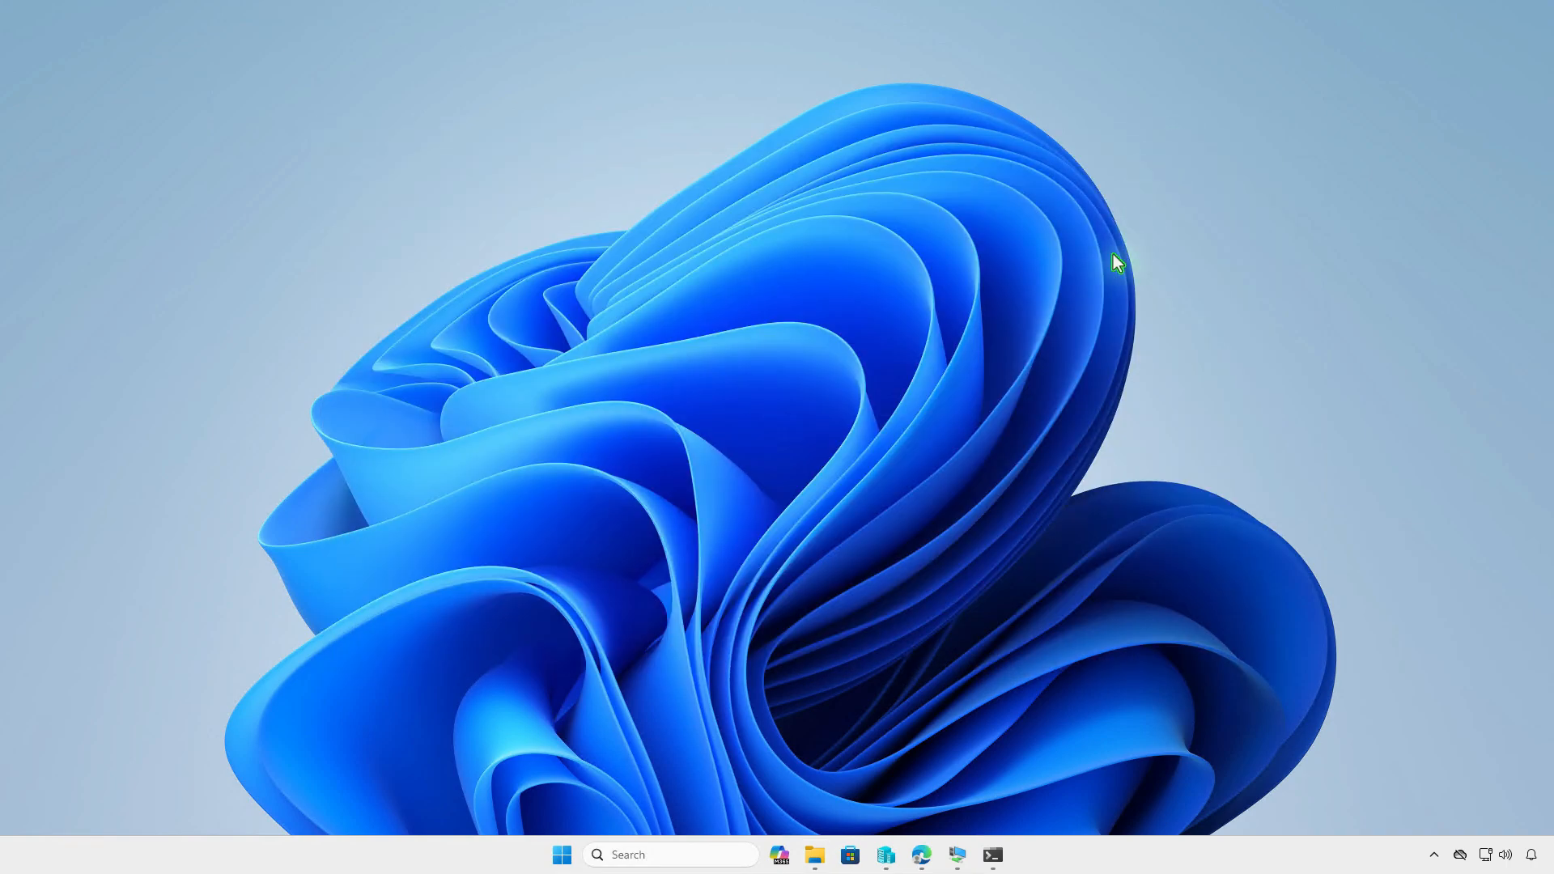
- Switch to the Intune admin center in Edge and open the list of Windows apps
{"action": "left_click", "coordinate": [927, 852]}
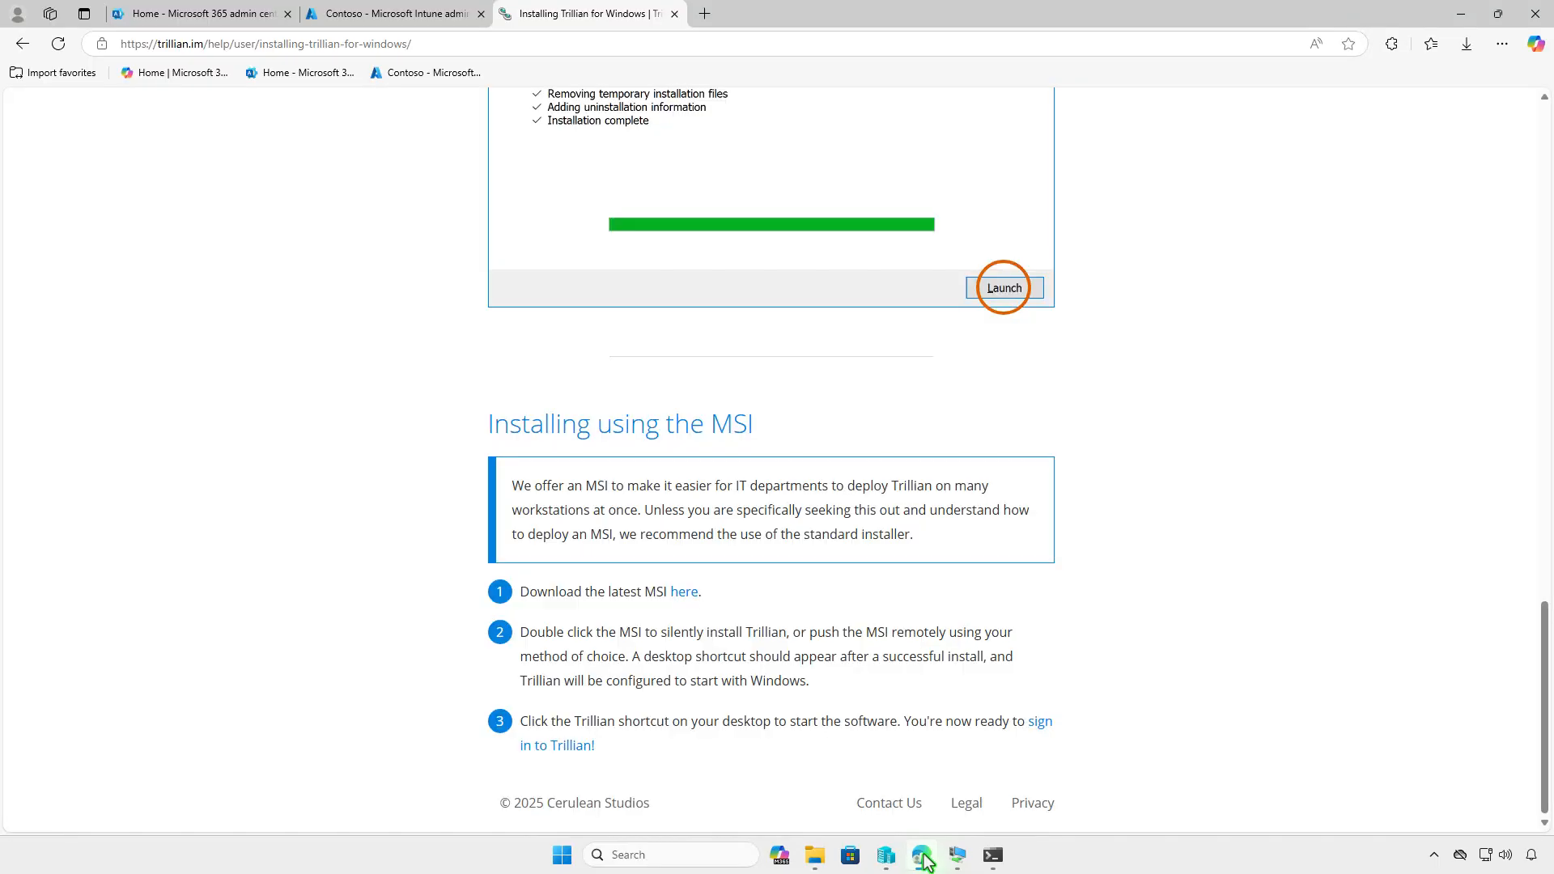
{"action": "left_click", "coordinate": [459, 18]}
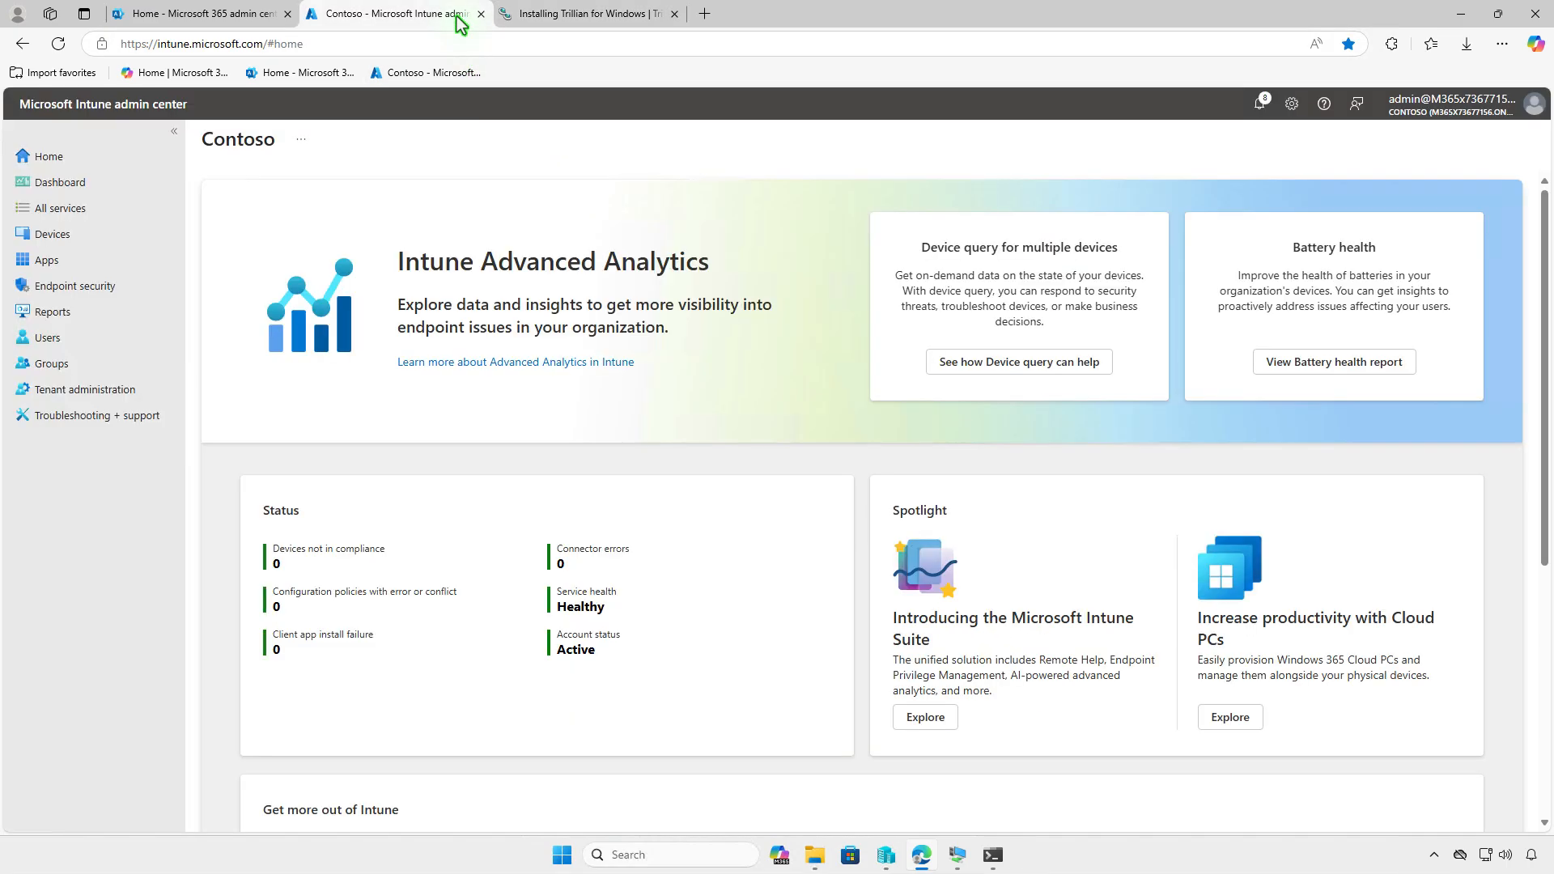
{"action": "left_click", "coordinate": [110, 265]}
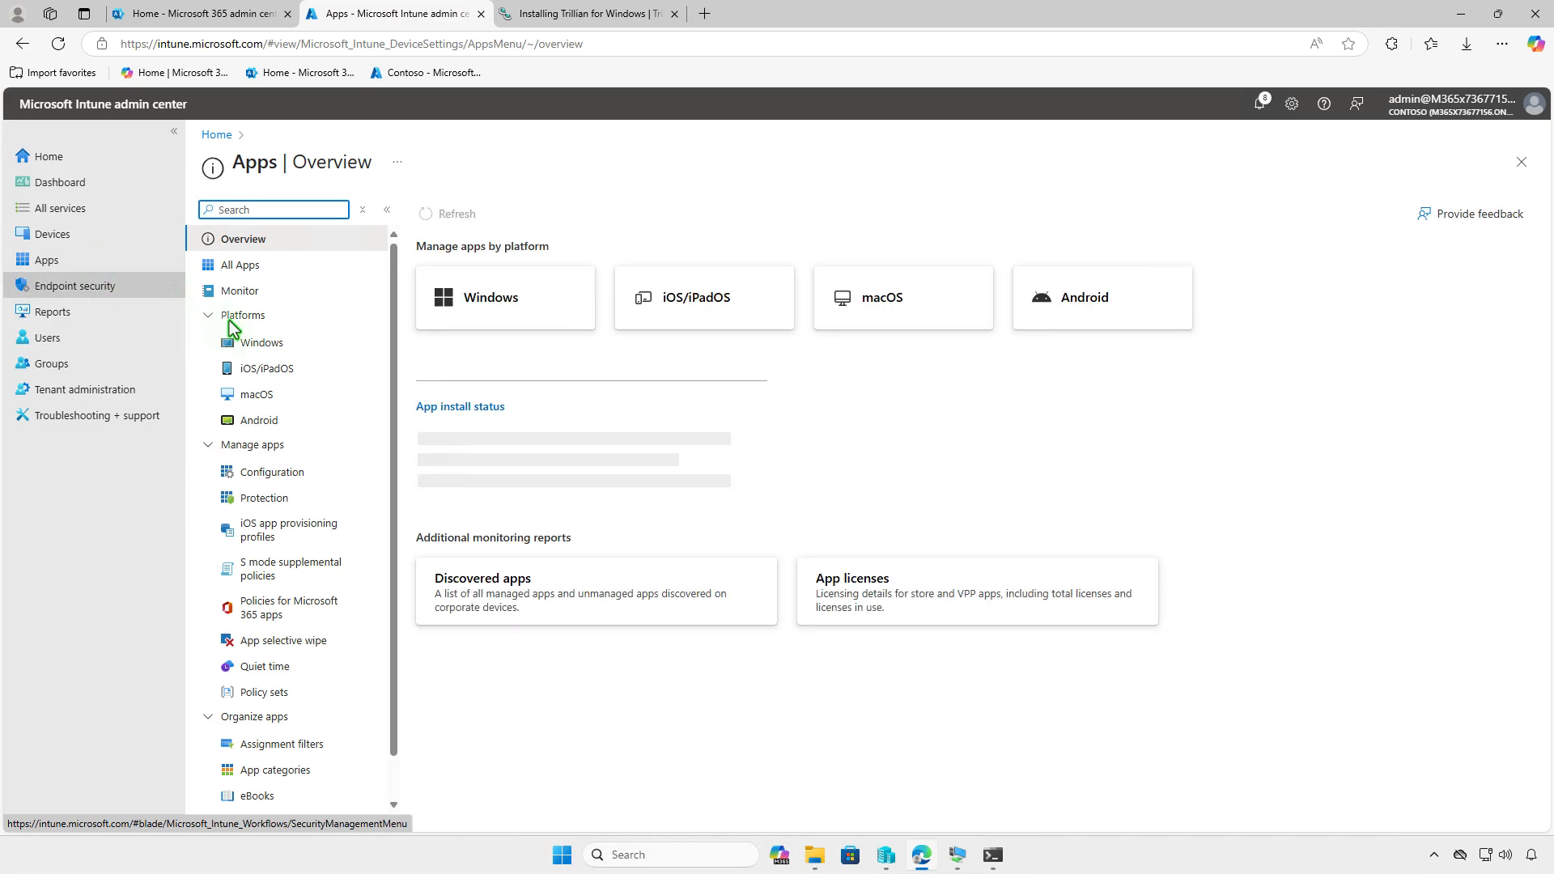
{"action": "left_click", "coordinate": [283, 350]}
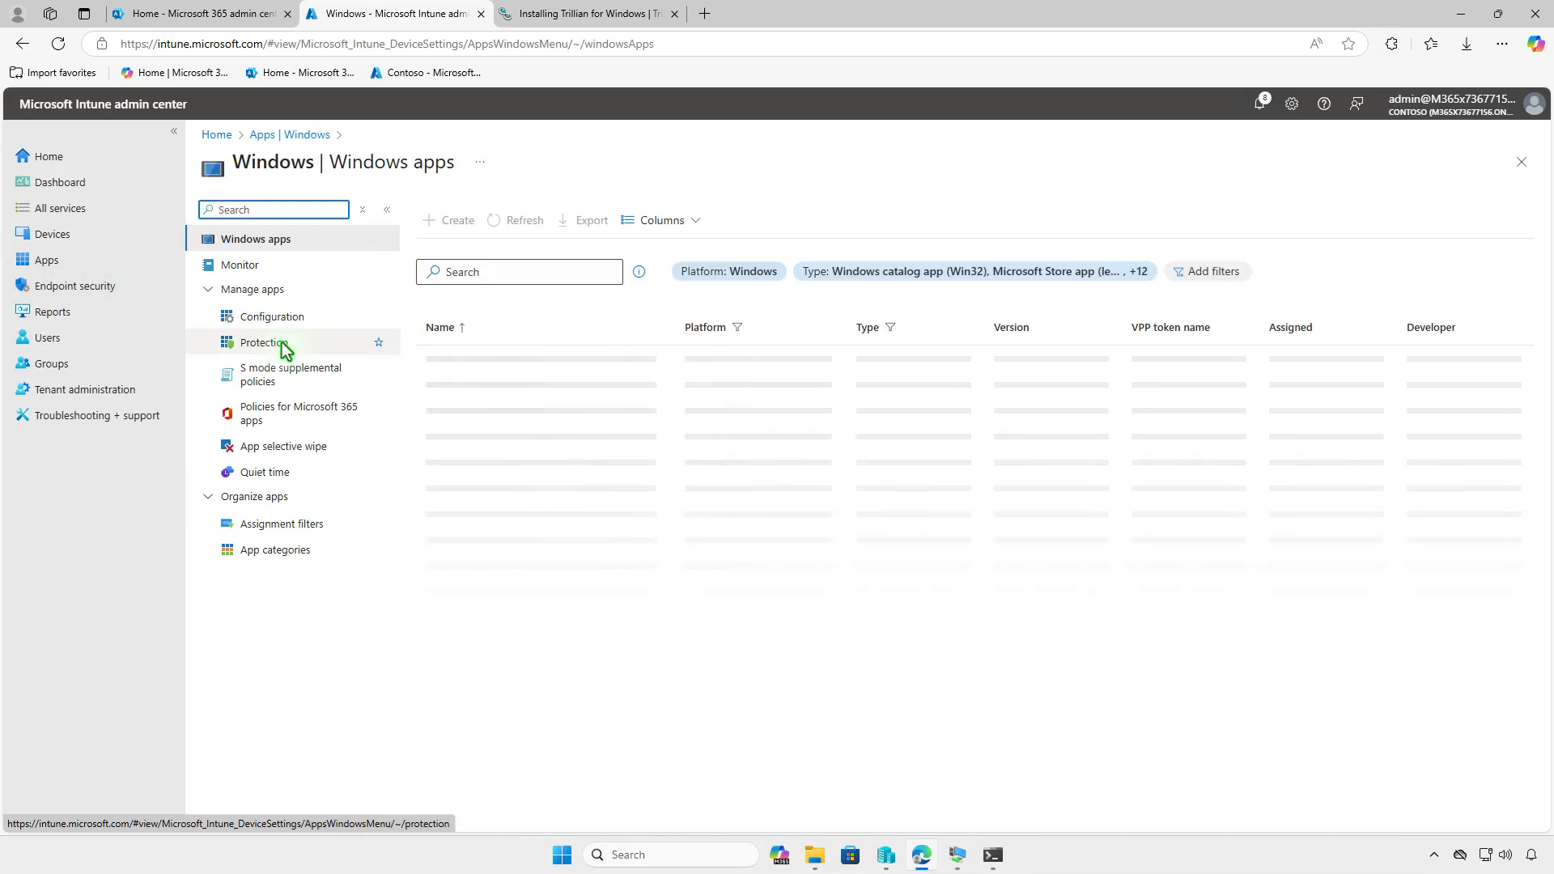
- Start creating a new app with the app type Windows app (Win32)
{"action": "left_click", "coordinate": [460, 221]}
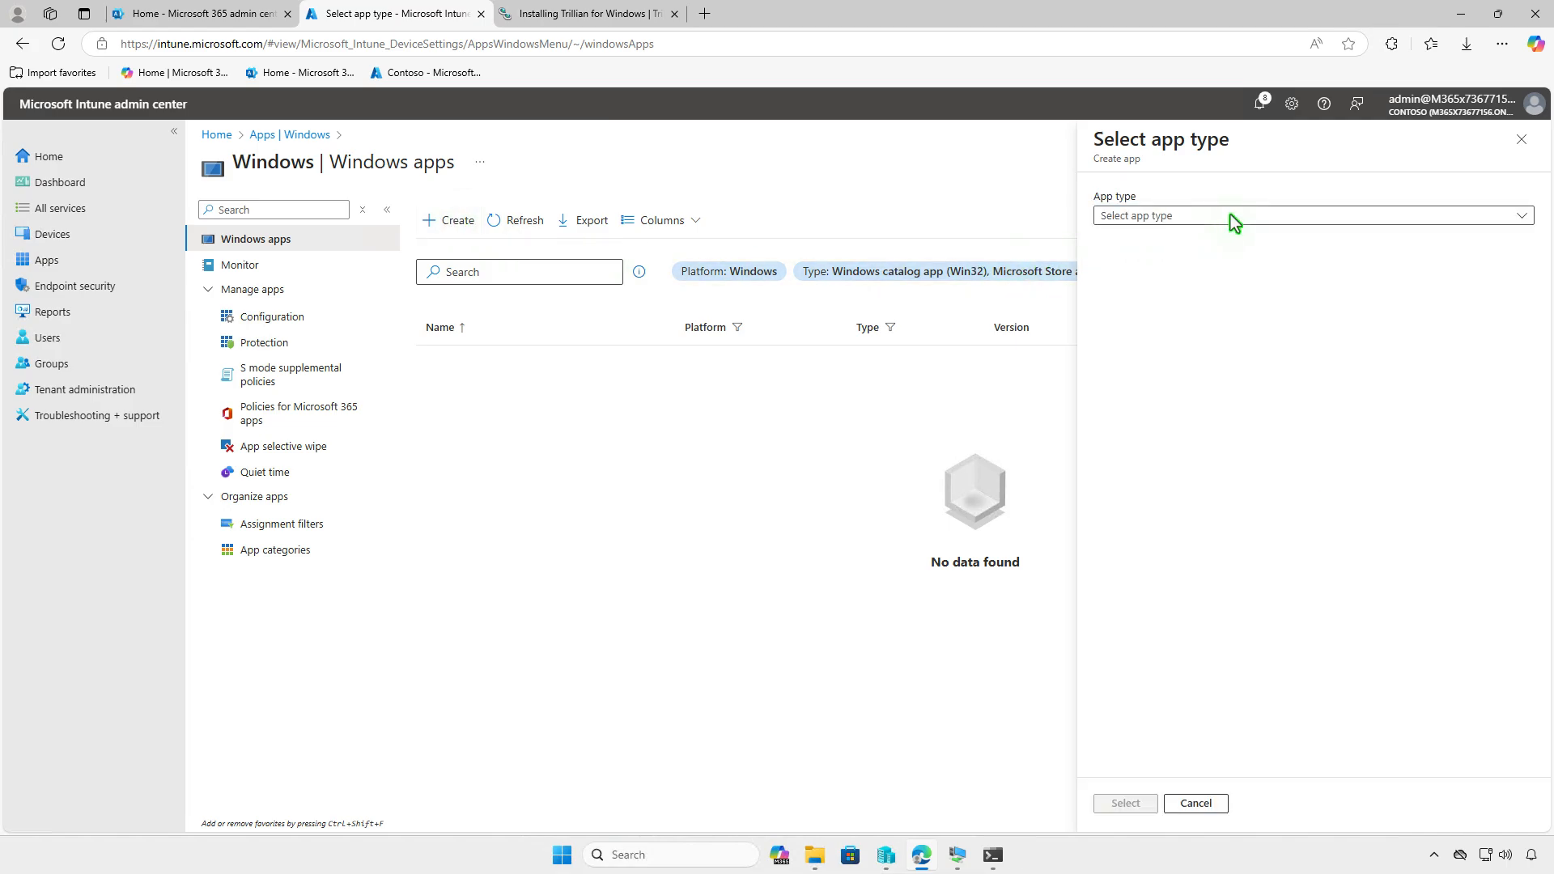
{"action": "left_click", "coordinate": [1230, 215]}
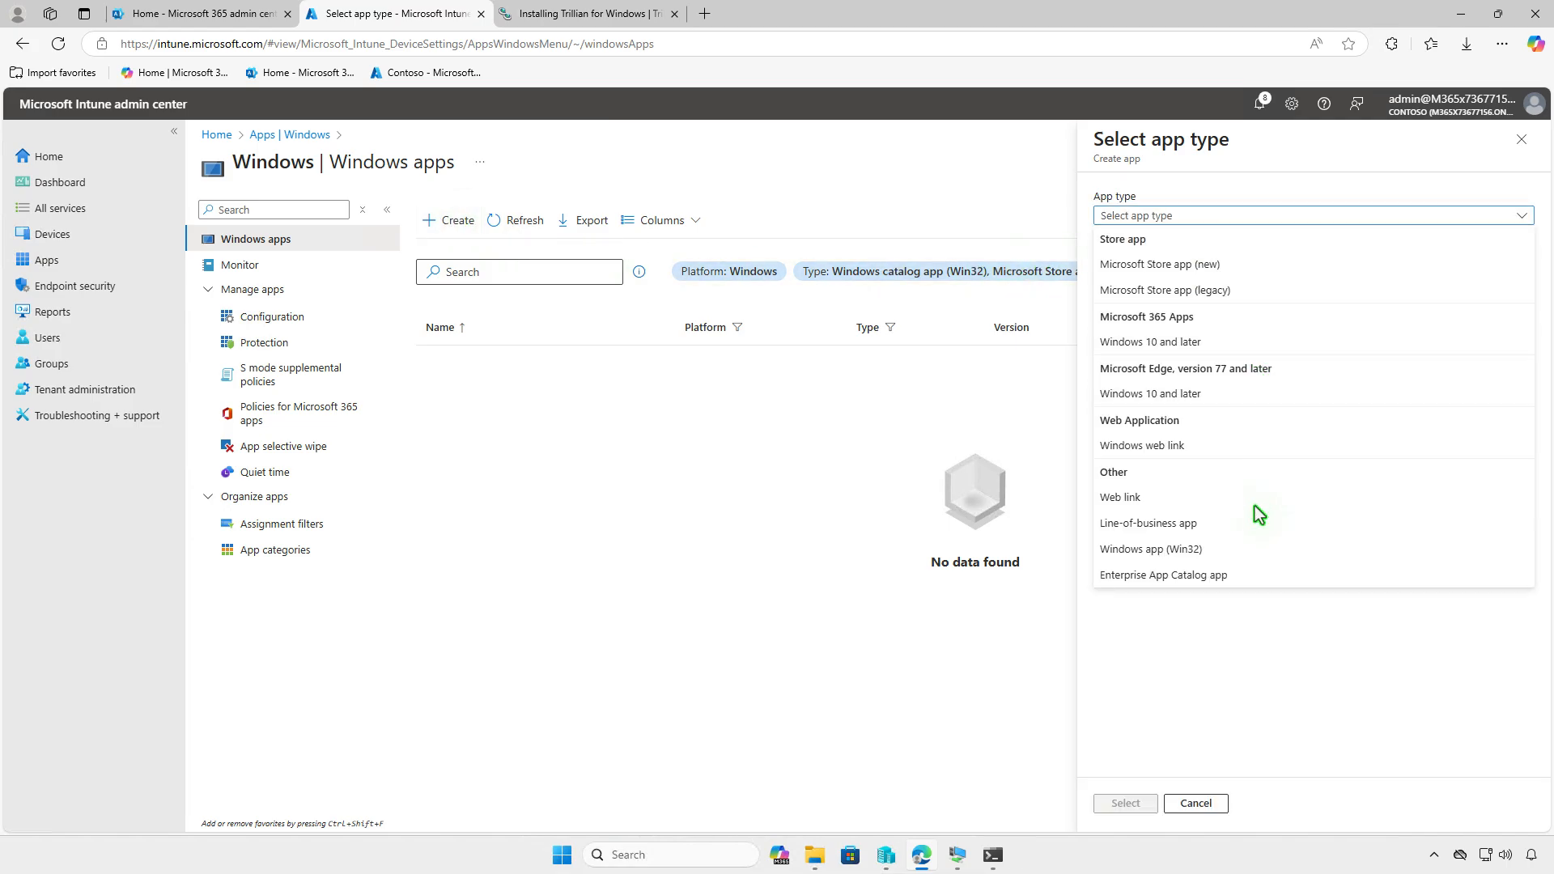
{"action": "left_click", "coordinate": [1246, 556]}
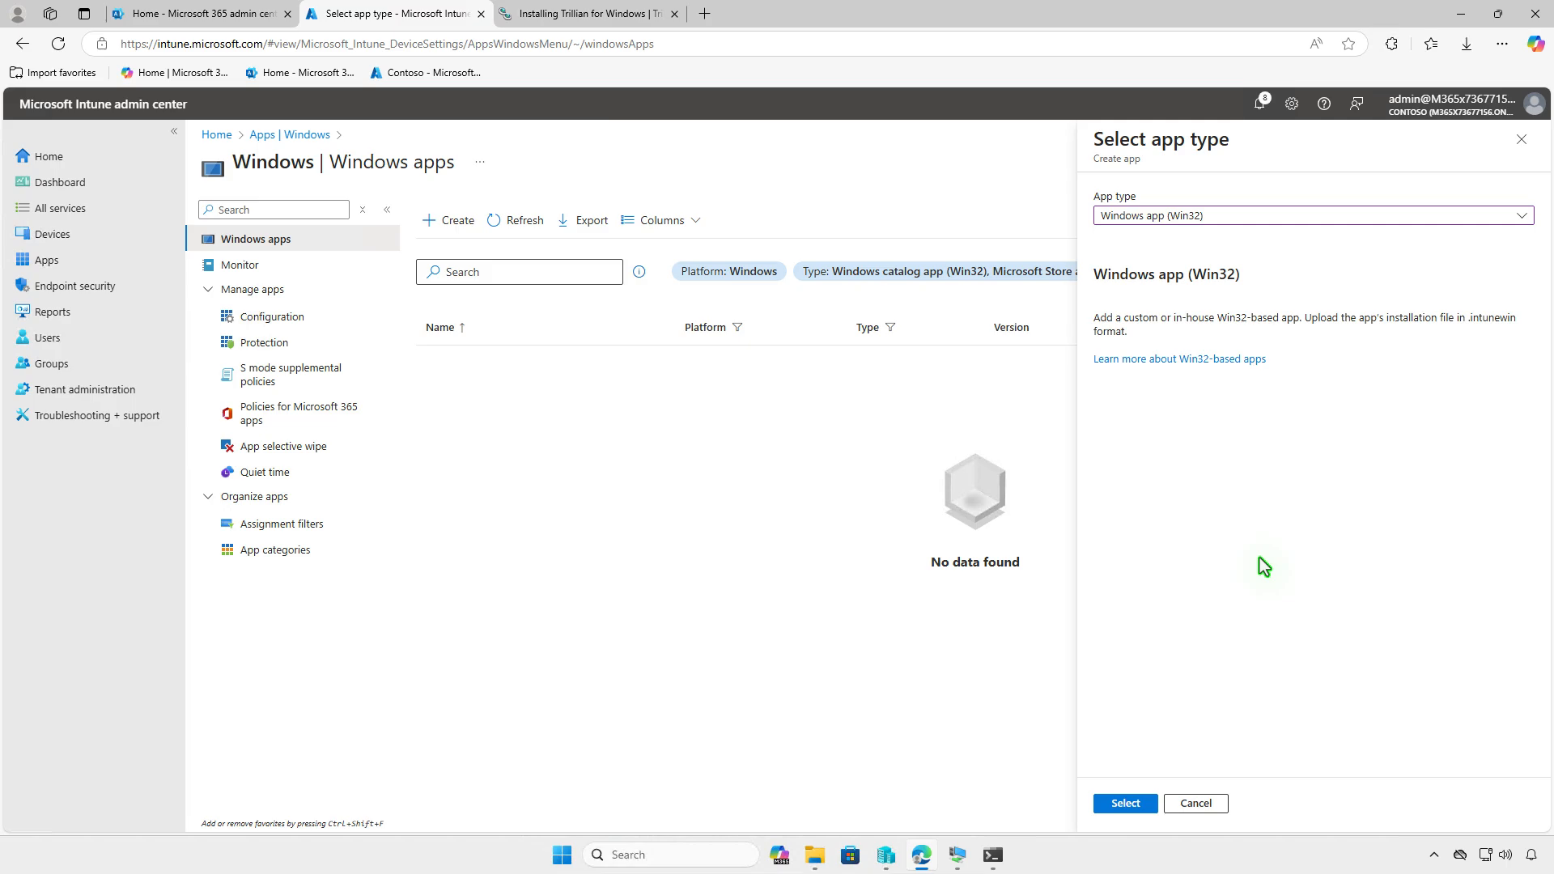
{"action": "left_click", "coordinate": [1125, 803]}
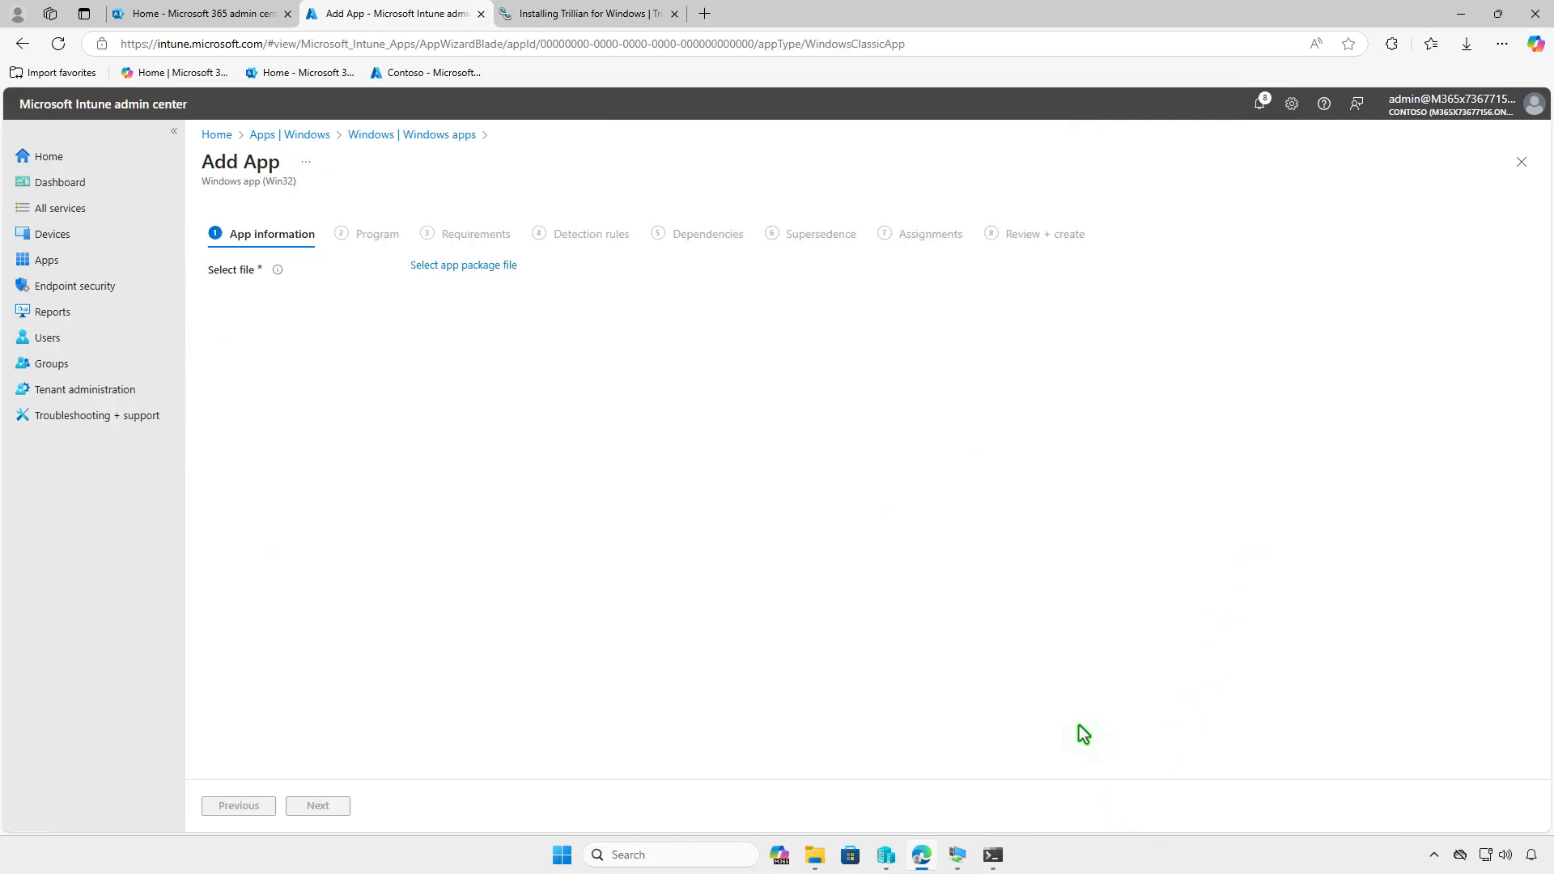
- Select setup.intunewin from D:\Intune\Output as the app package file and confirm it
{"action": "left_click", "coordinate": [509, 268]}
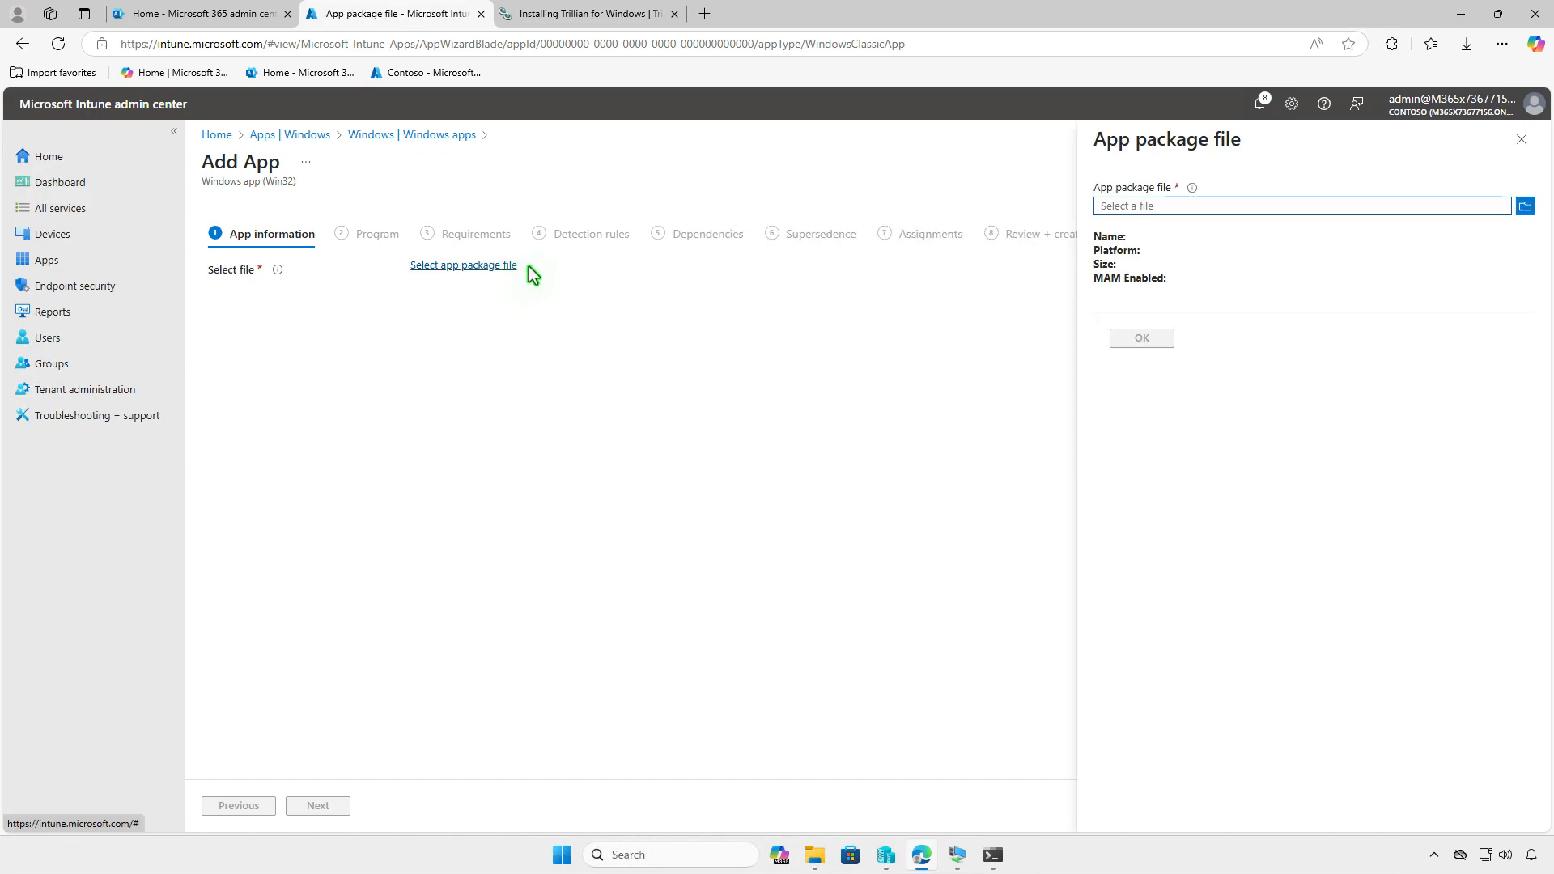
{"action": "left_click", "coordinate": [1225, 203]}
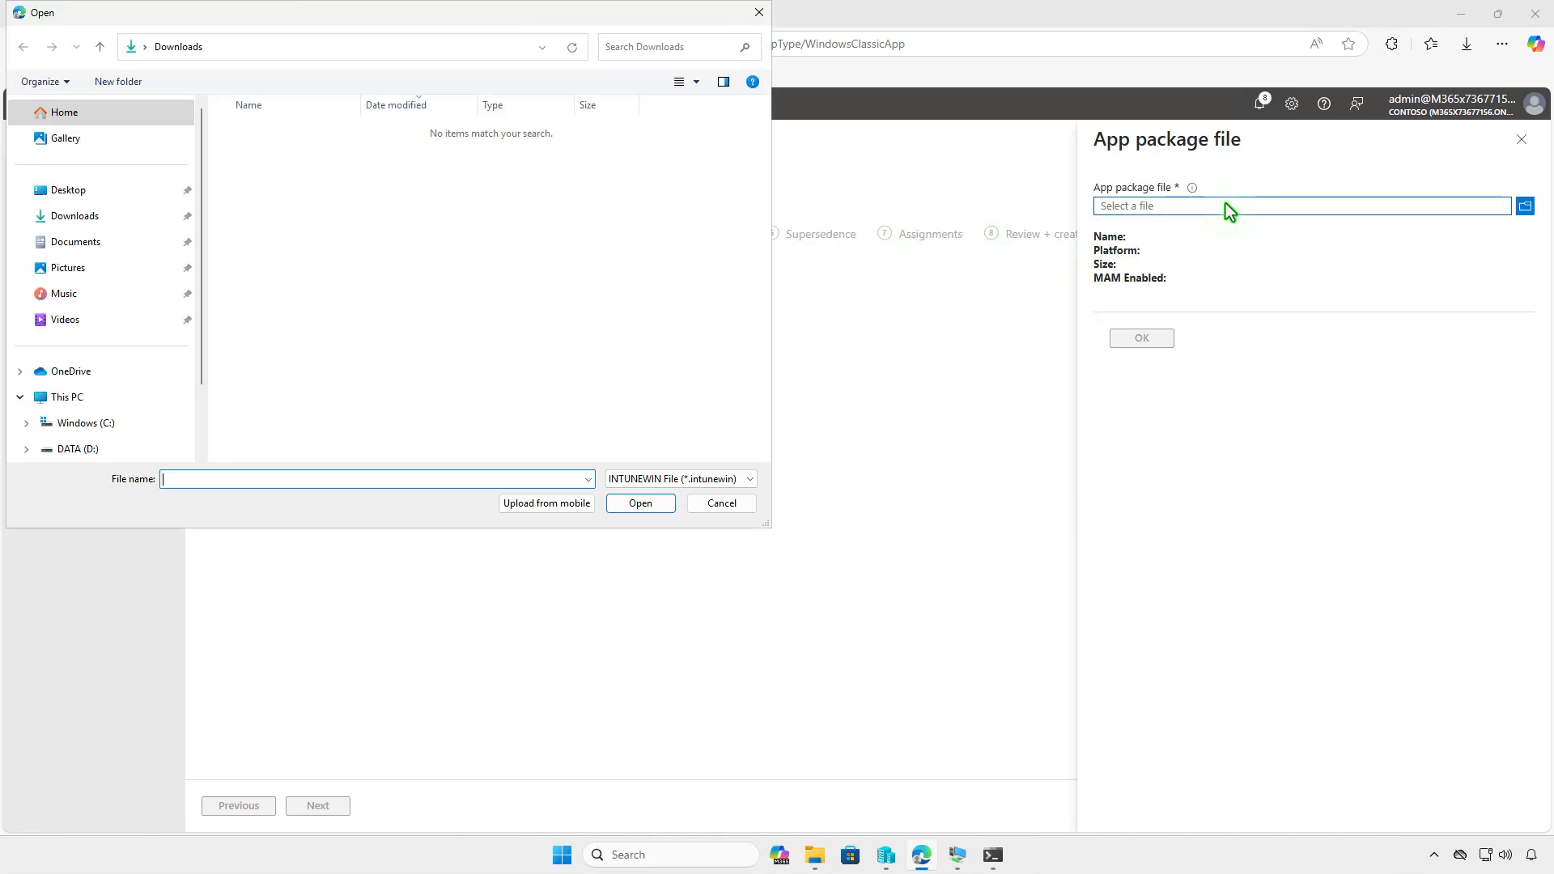
{"action": "left_click", "coordinate": [81, 397]}
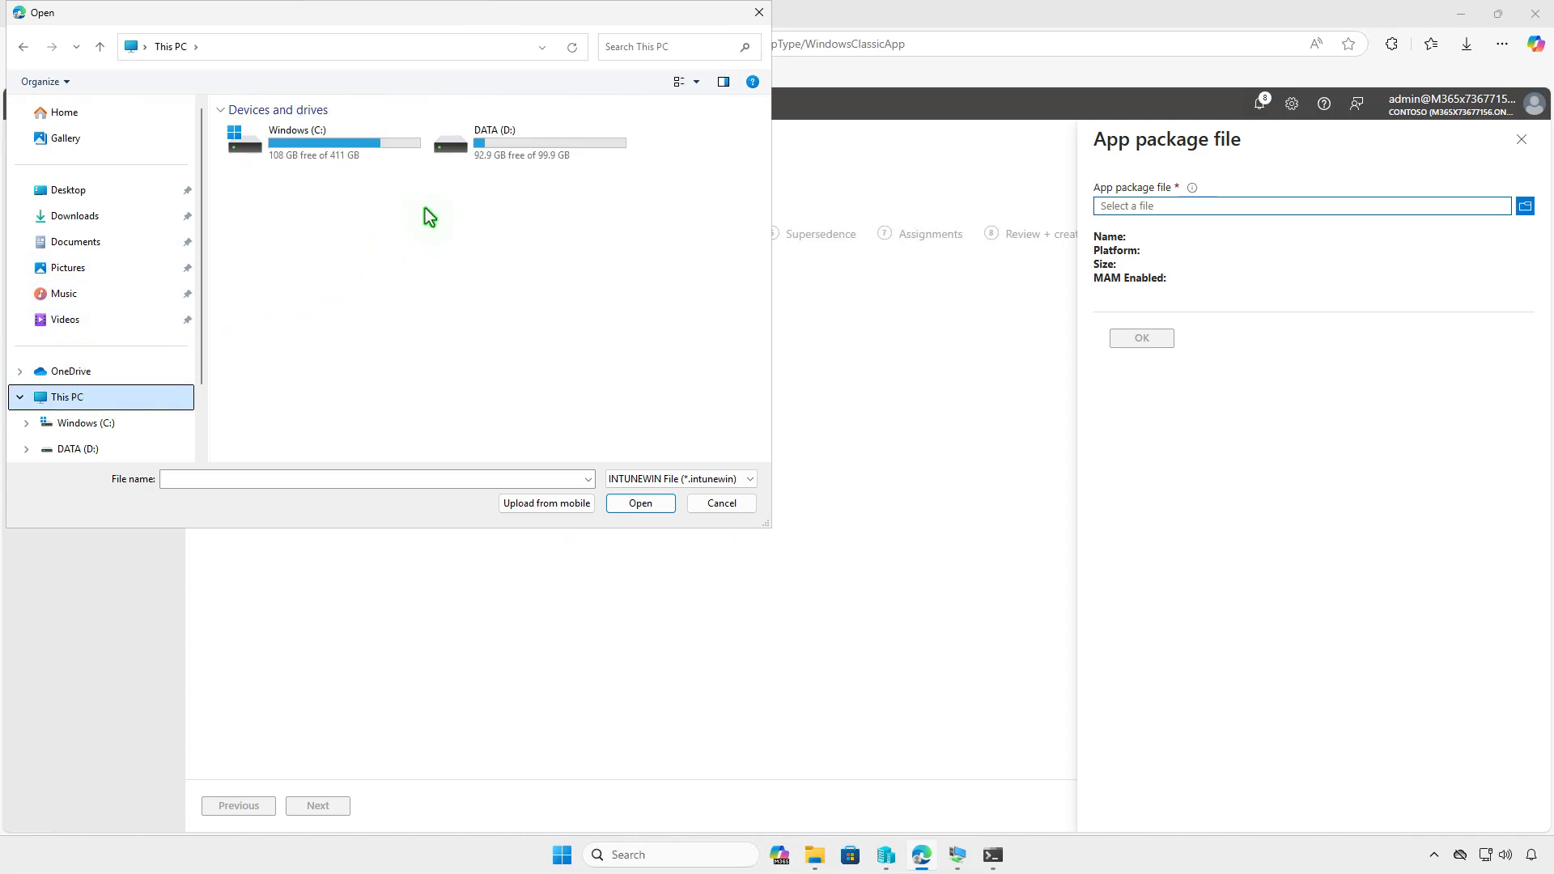
{"action": "double_click", "coordinate": [561, 146]}
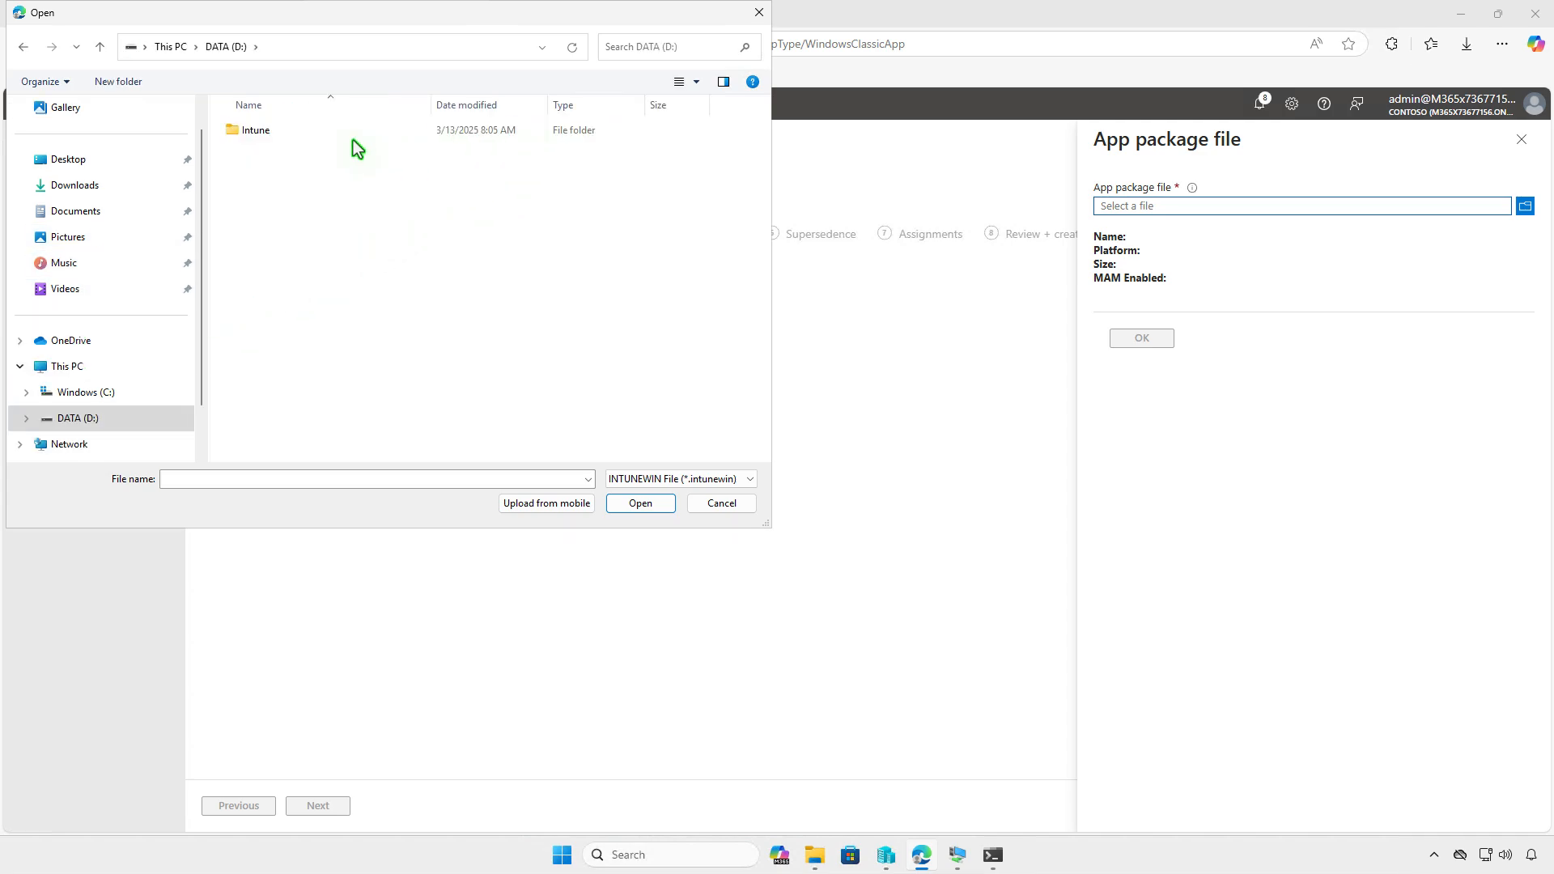
{"action": "left_click", "coordinate": [326, 138]}
{"action": "double_click", "coordinate": [325, 137]}
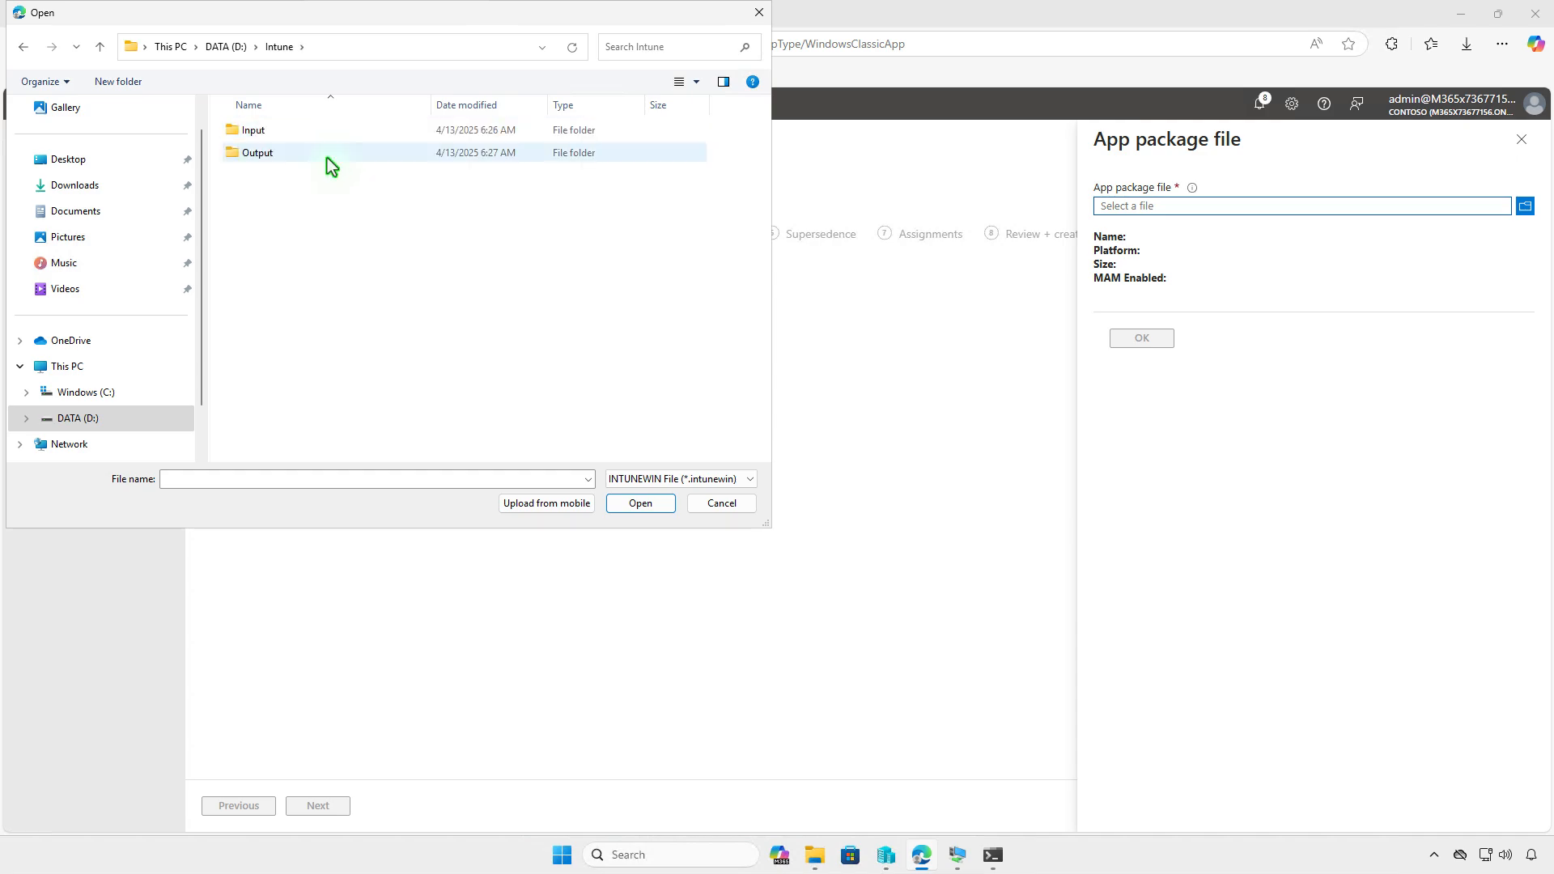
{"action": "double_click", "coordinate": [327, 154]}
{"action": "left_click", "coordinate": [324, 133]}
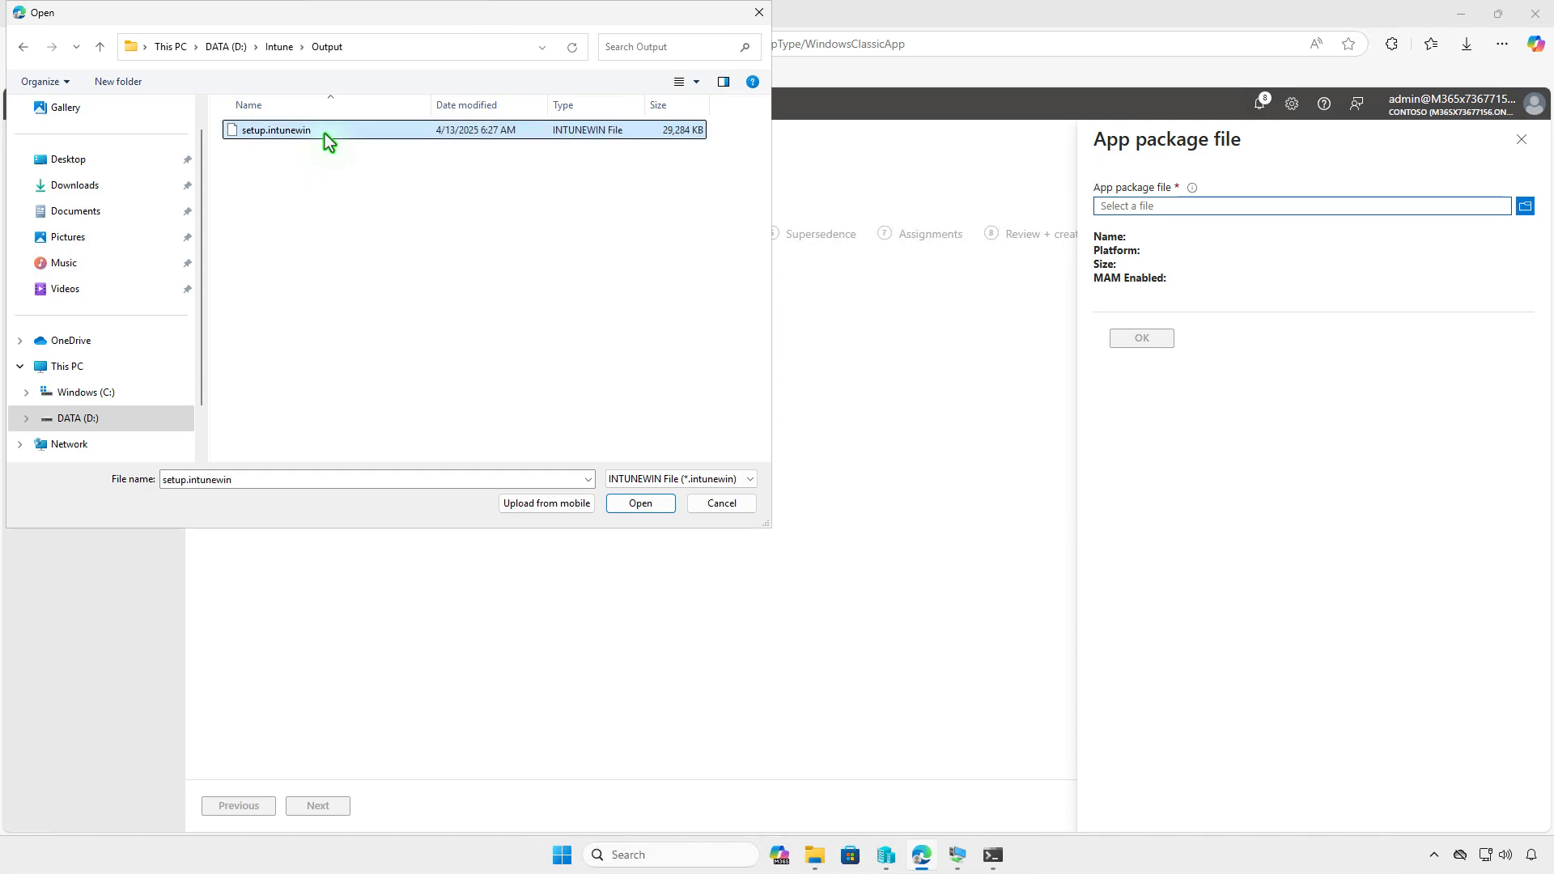
{"action": "left_click", "coordinate": [646, 506]}
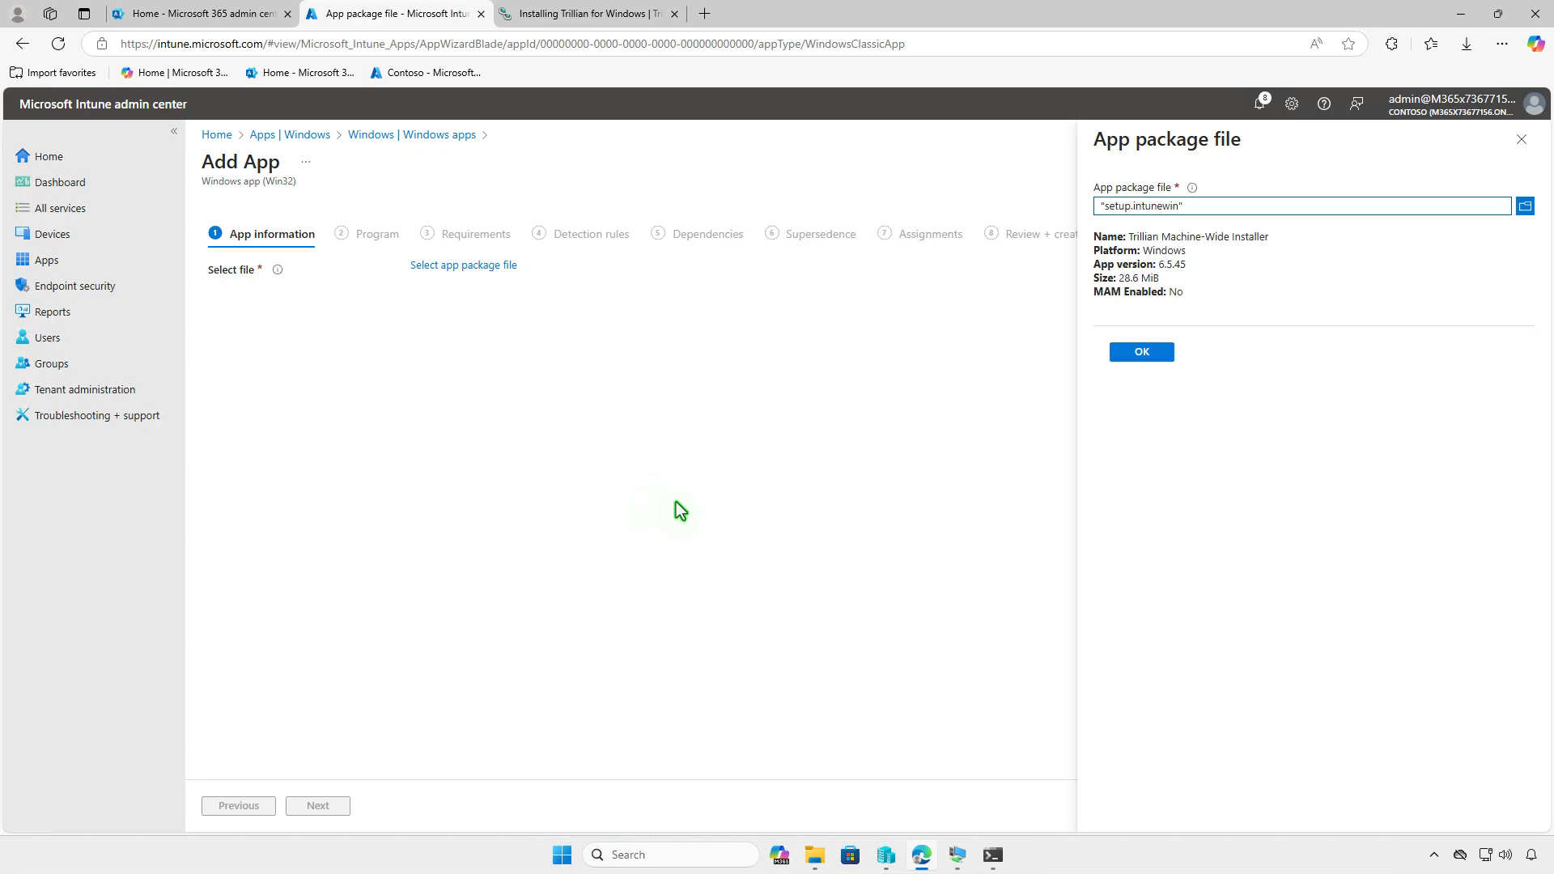
{"action": "left_click", "coordinate": [1139, 357]}
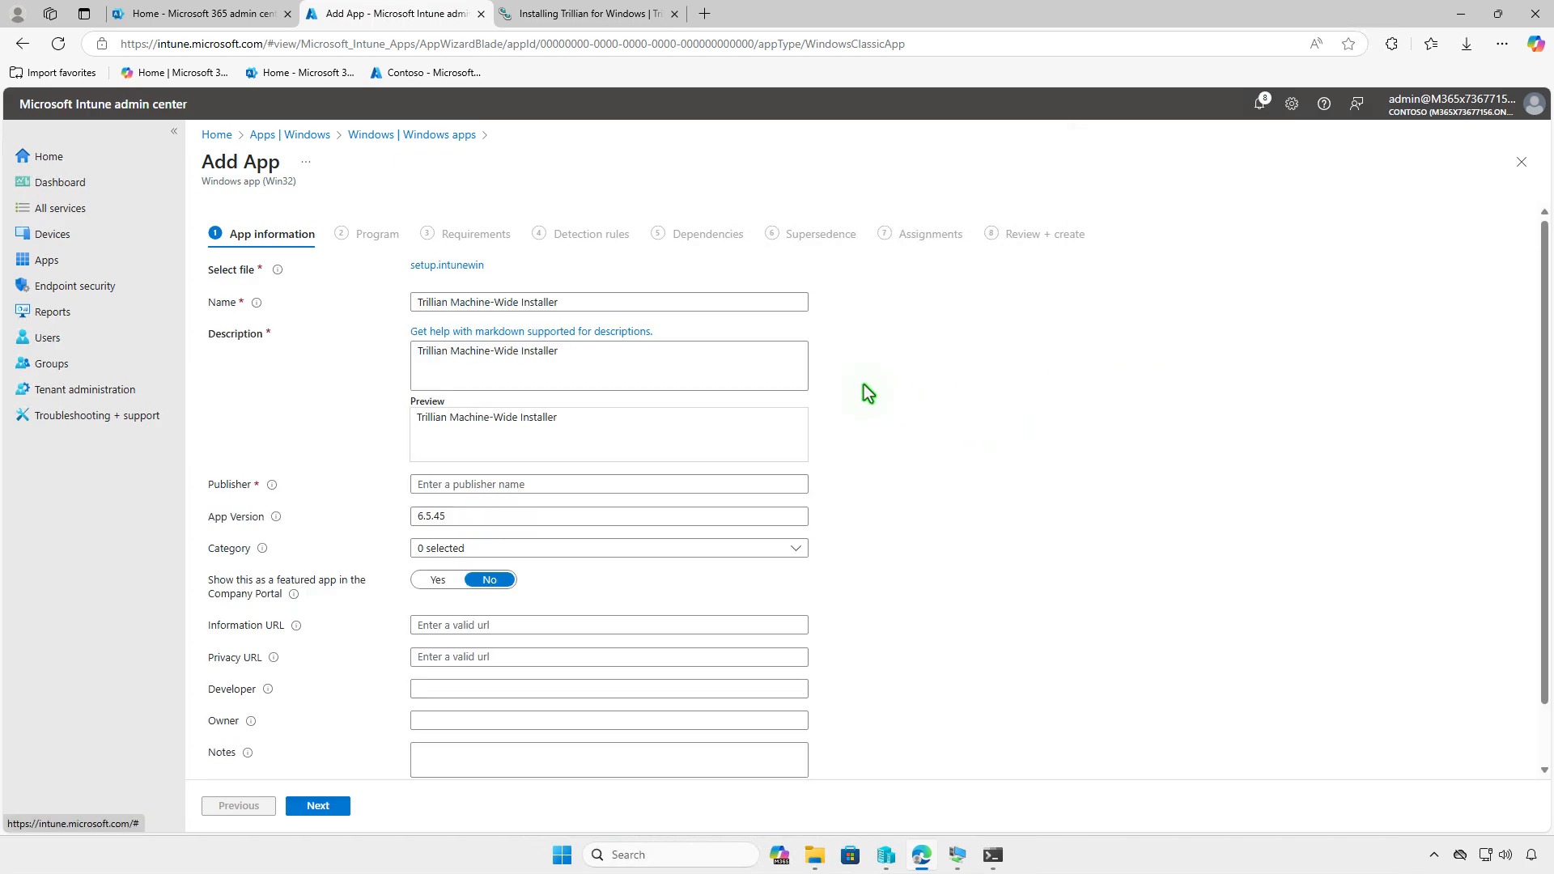
- Shorten the app name to "Trillian" and copy it into the publisher field
{"action": "left_click_drag", "start_coordinate": [450, 304], "coordinate": [659, 309]}
{"action": "key", "text": "BackSpace"}
{"action": "key", "text": "BackSpace"}
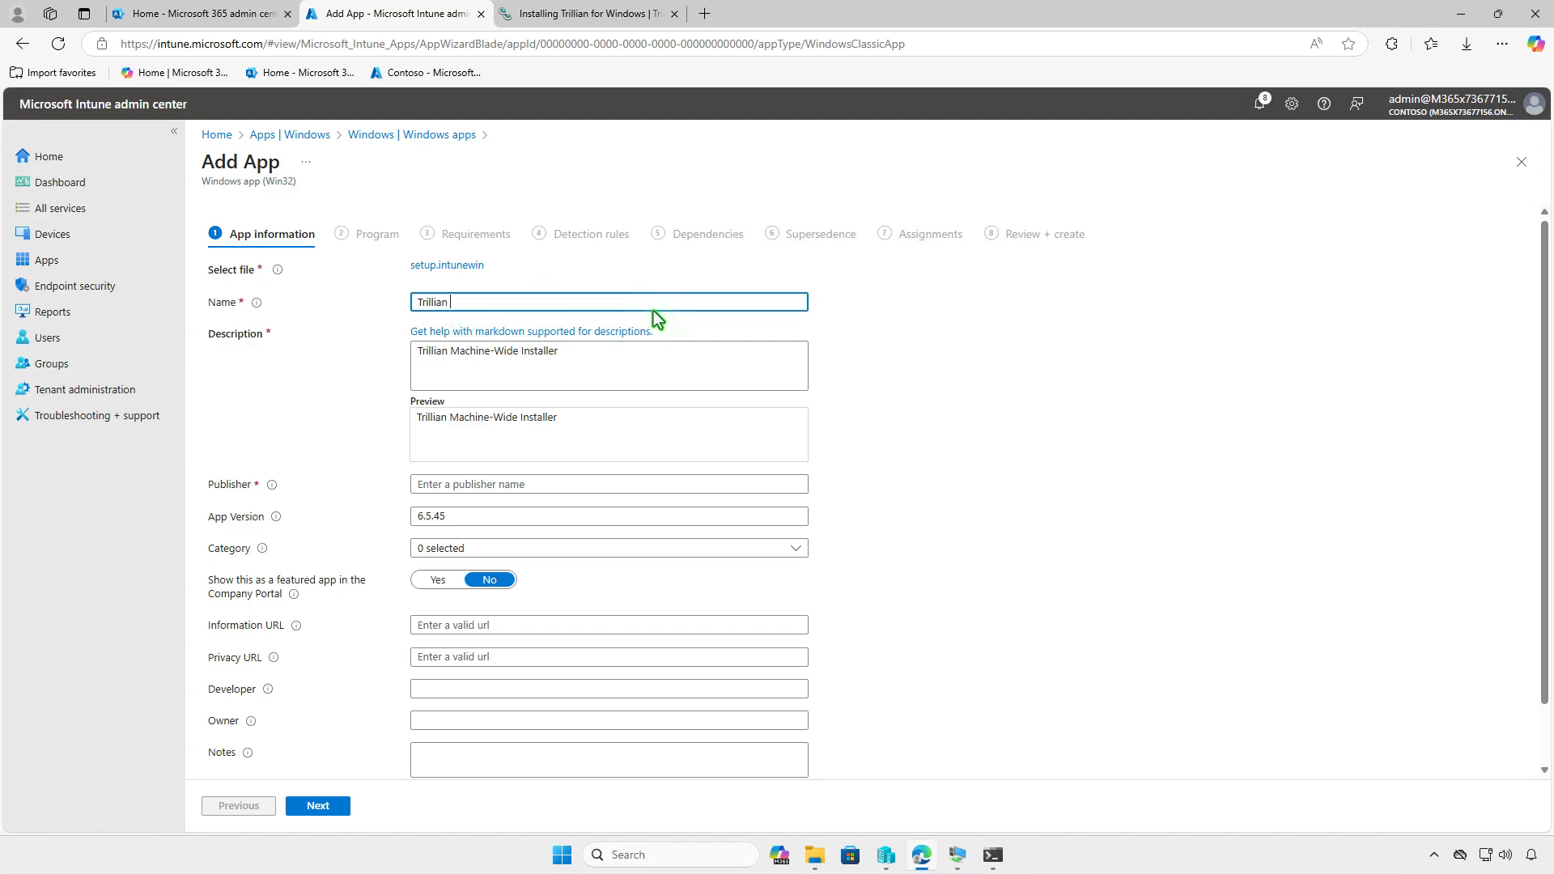
{"action": "left_click", "coordinate": [470, 484]}
{"action": "left_click_drag", "start_coordinate": [468, 308], "coordinate": [366, 312]}
{"action": "key", "text": "ctrl+c"}
{"action": "left_click", "coordinate": [423, 484]}
{"action": "key", "text": "ctrl+v"}
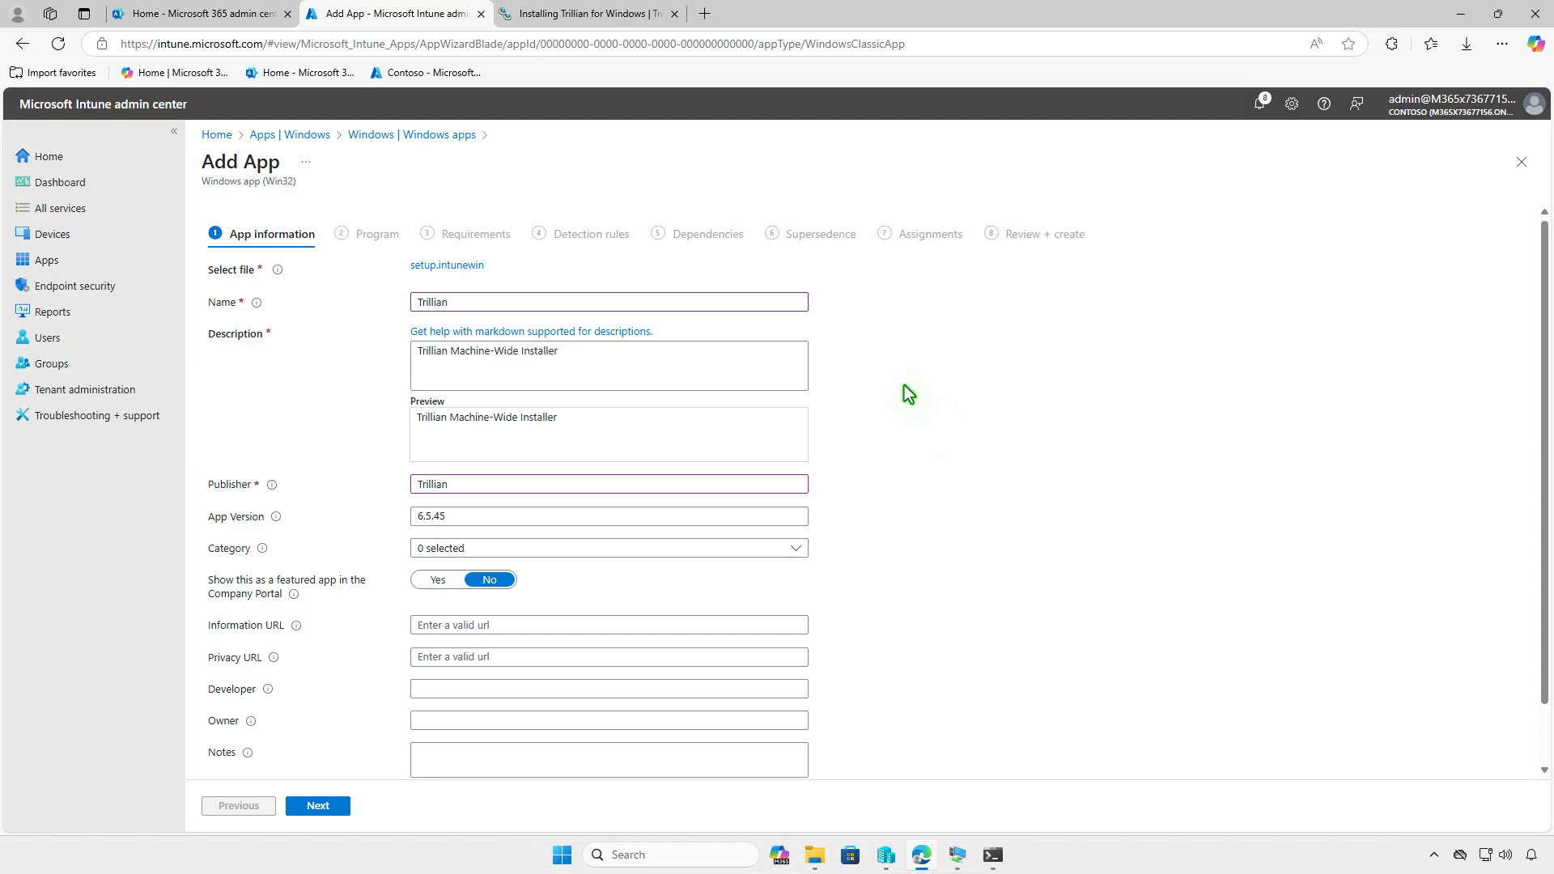
- Upload images.png from the Downloads folder as the app logo and continue to the program settings
{"action": "scroll", "coordinate": [906, 392], "scroll_direction": "down", "scroll_amount": 1}
{"action": "left_click", "coordinate": [454, 732]}
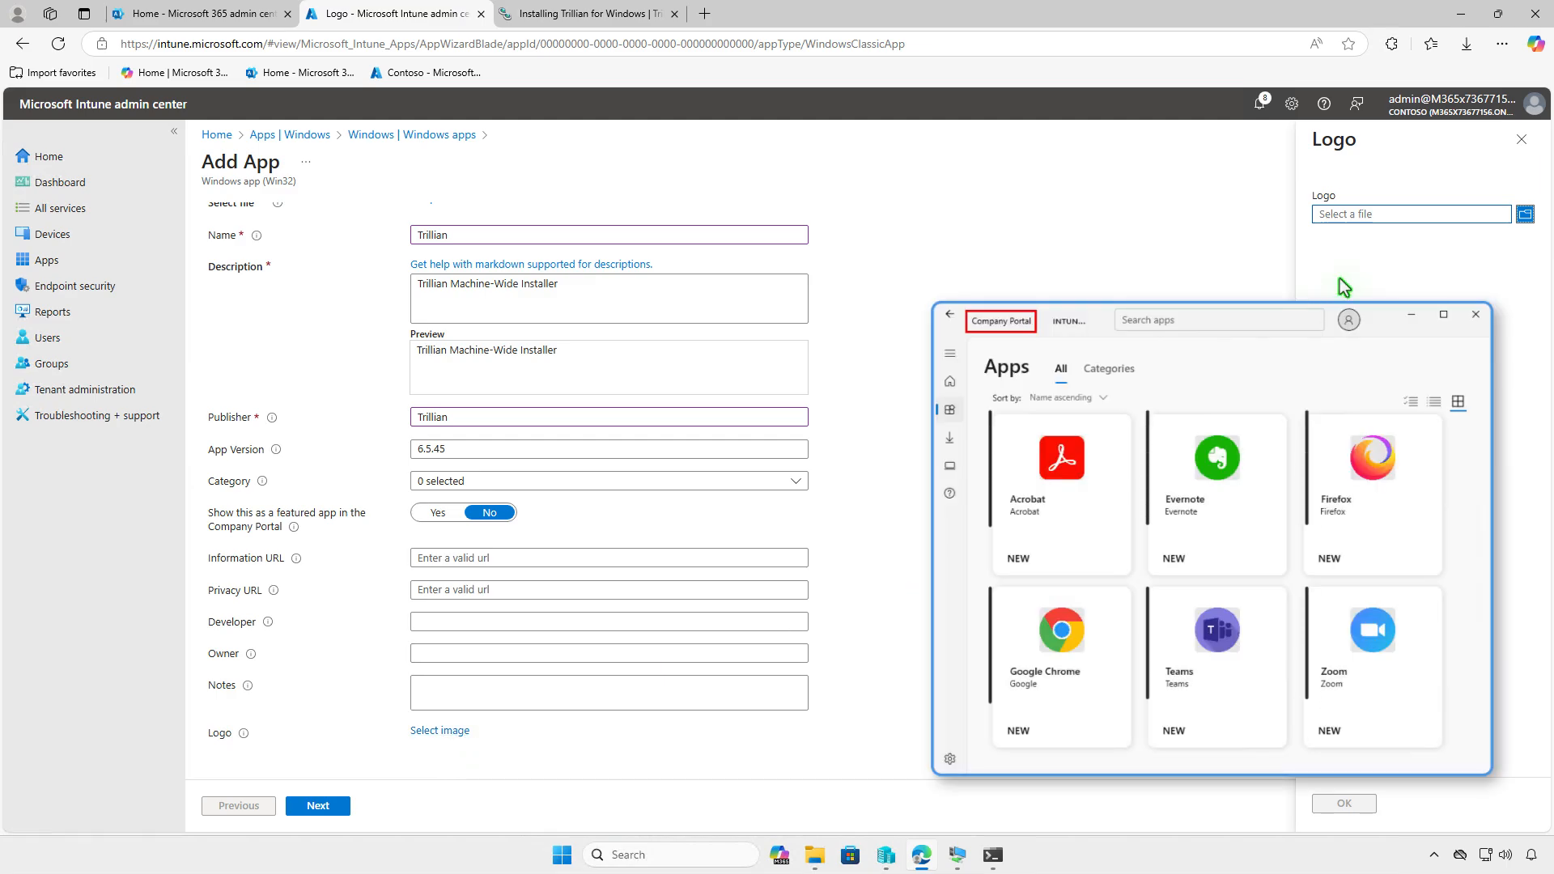
{"action": "left_click", "coordinate": [1440, 216]}
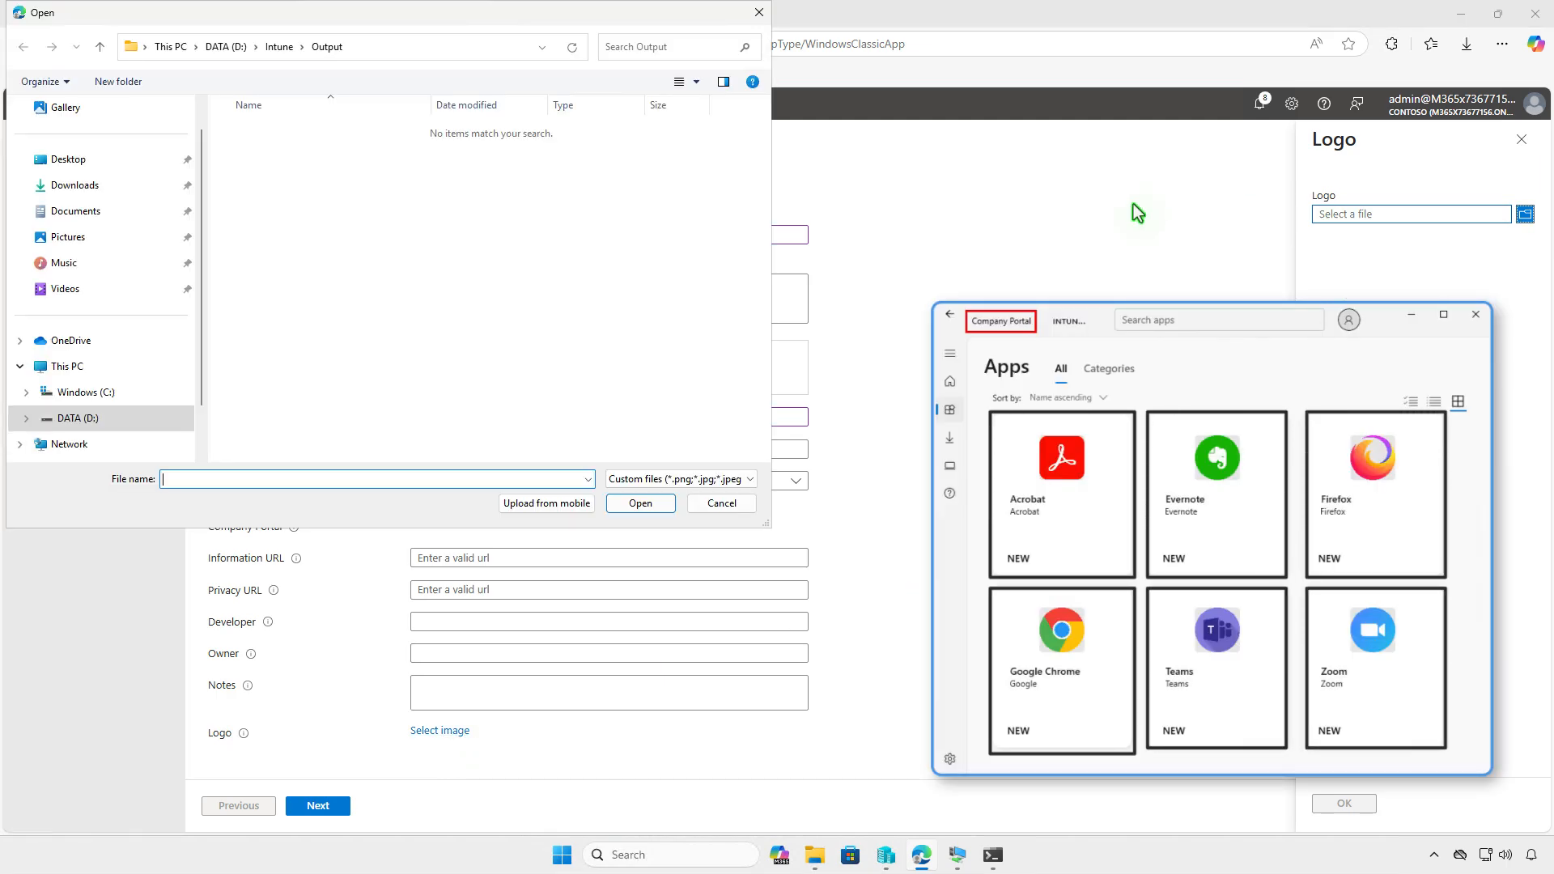
{"action": "left_click", "coordinate": [120, 186]}
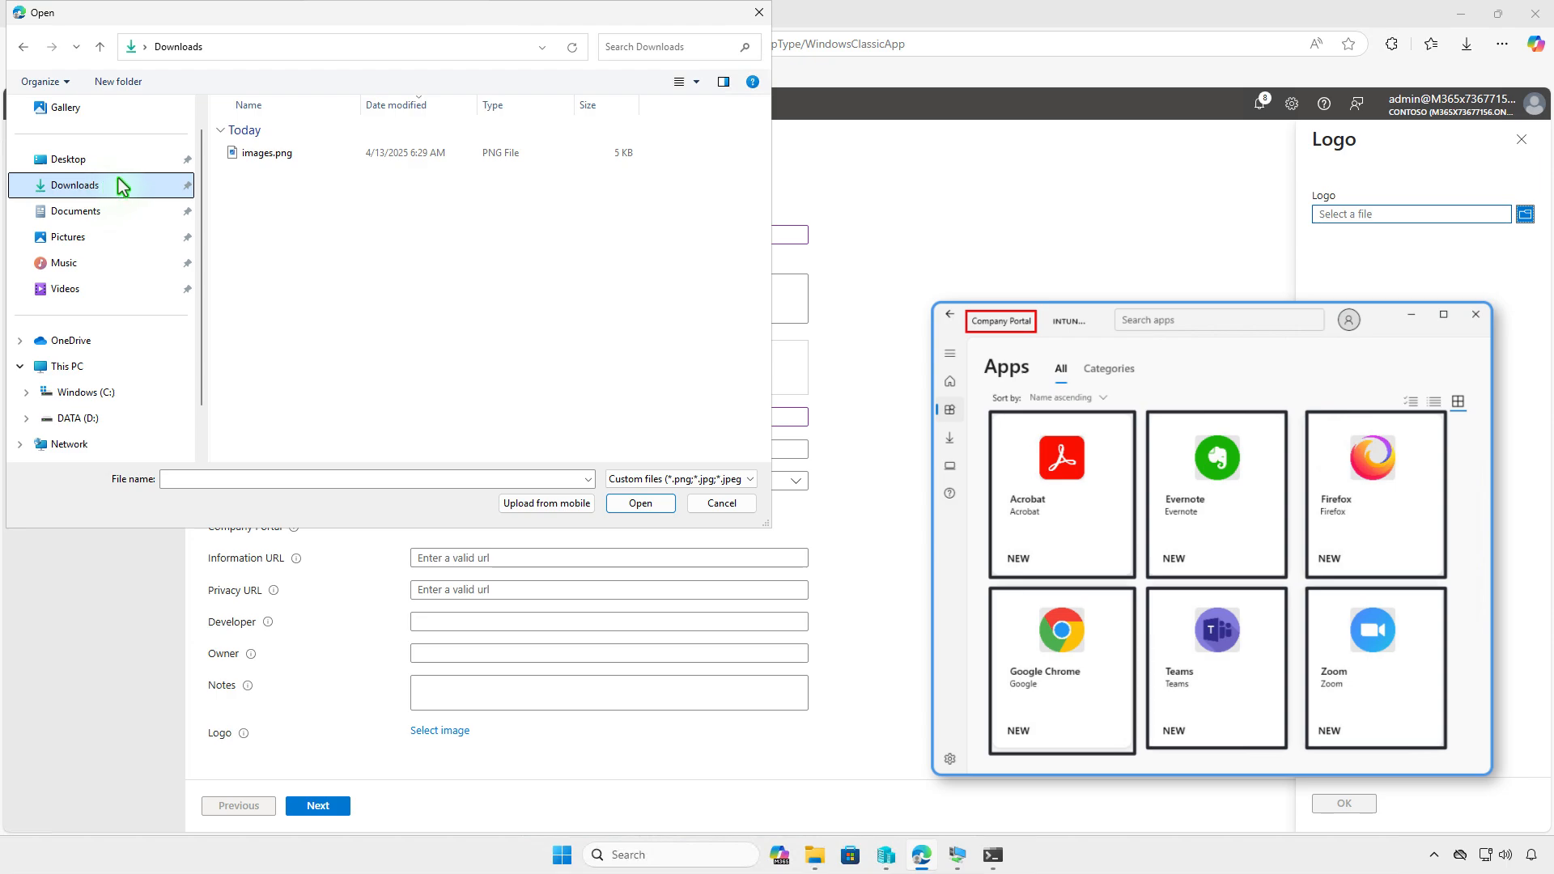
{"action": "left_click", "coordinate": [336, 154]}
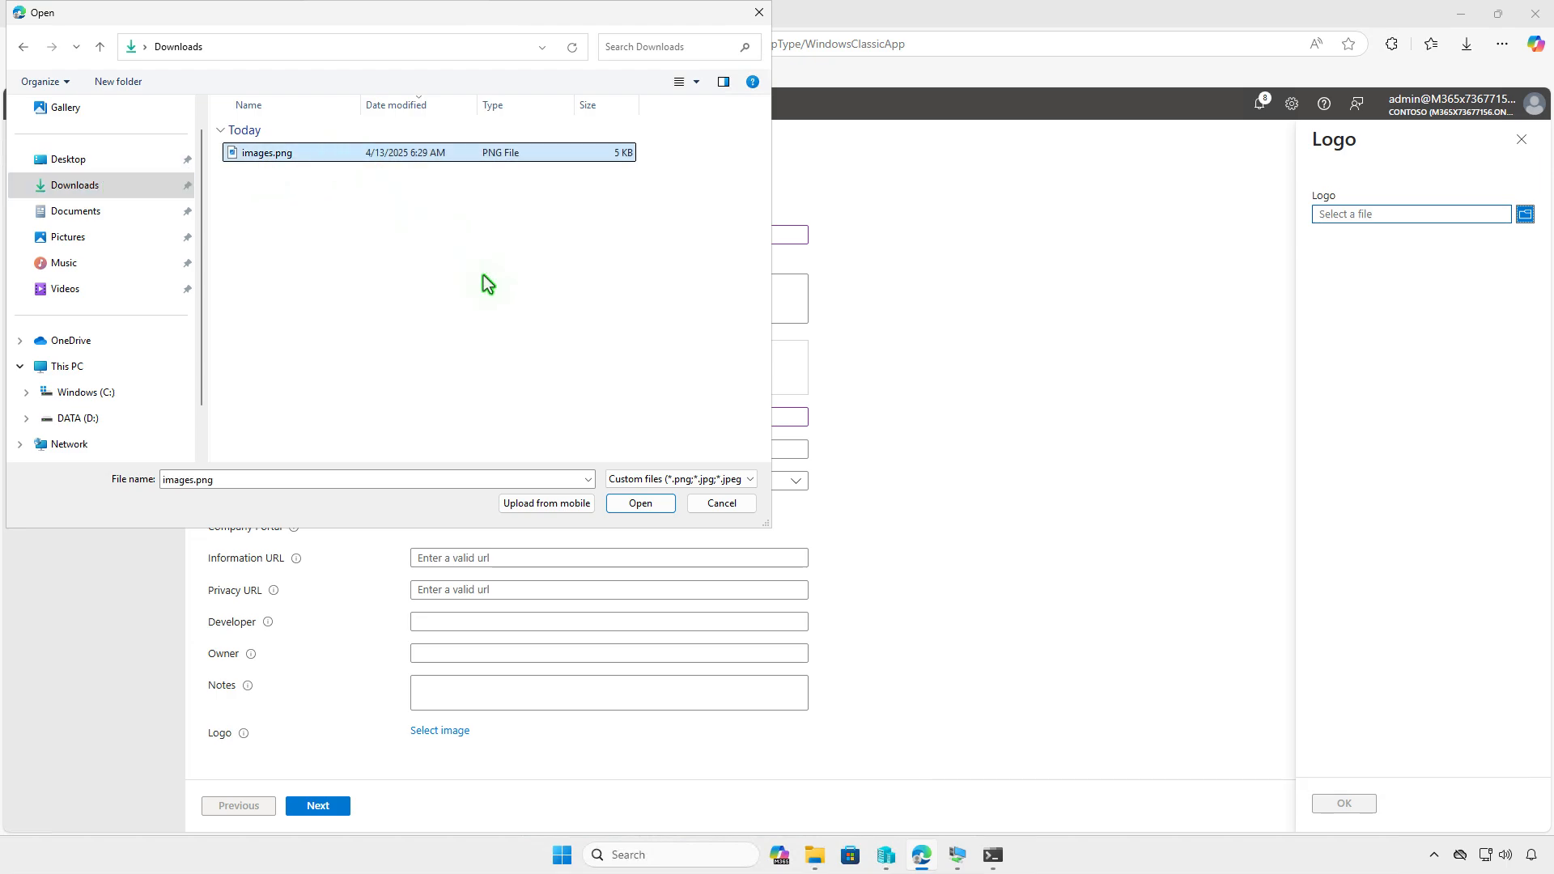
{"action": "left_click", "coordinate": [646, 506]}
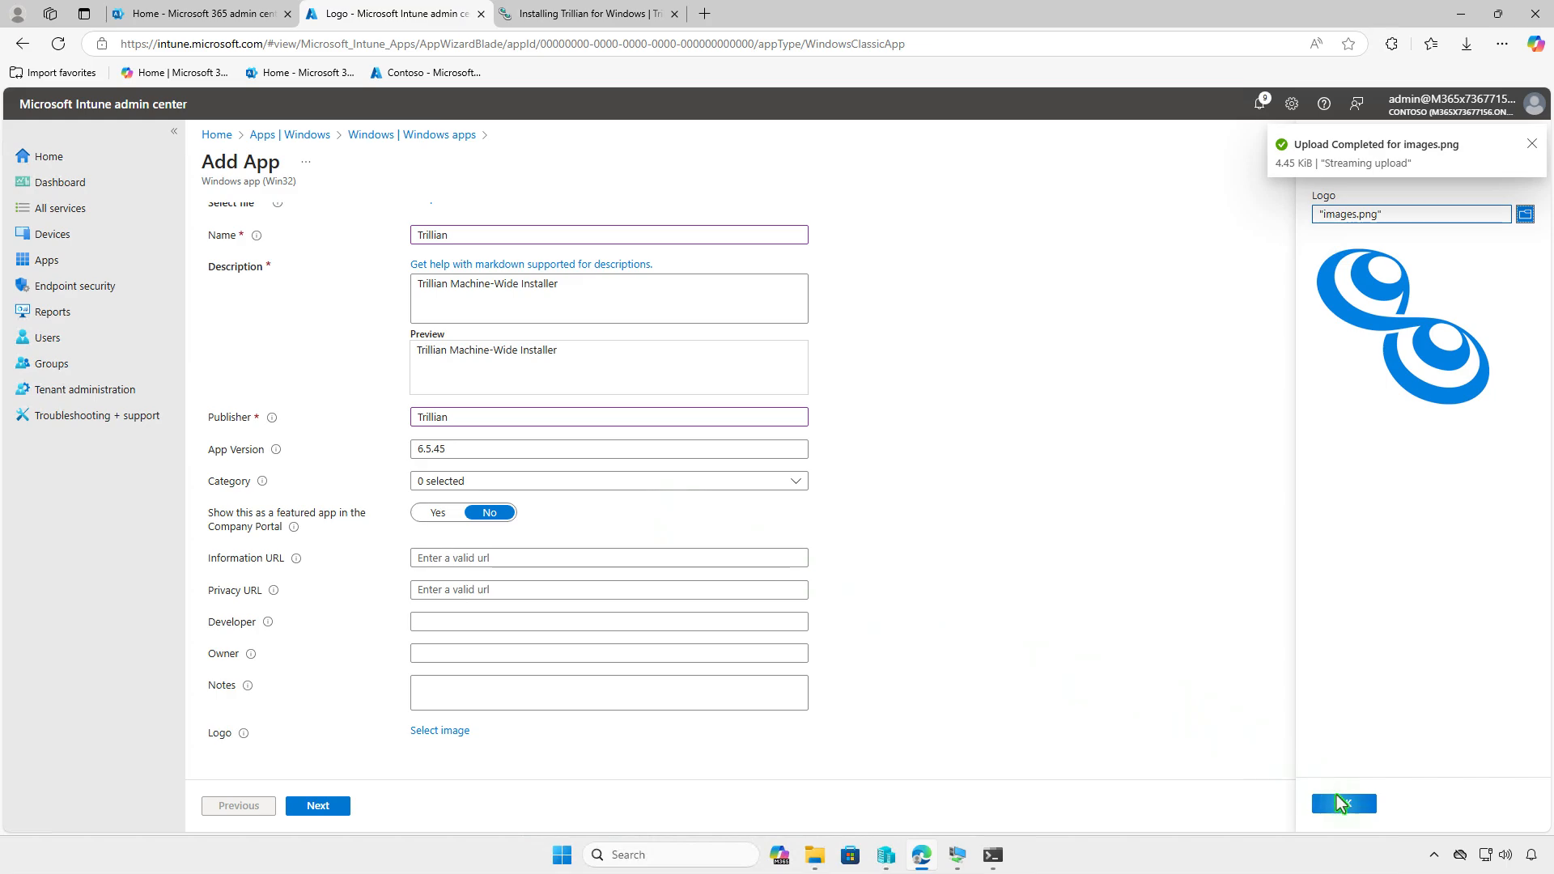
{"action": "left_click", "coordinate": [1344, 804]}
{"action": "scroll", "coordinate": [900, 705], "scroll_direction": "down", "scroll_amount": 2}
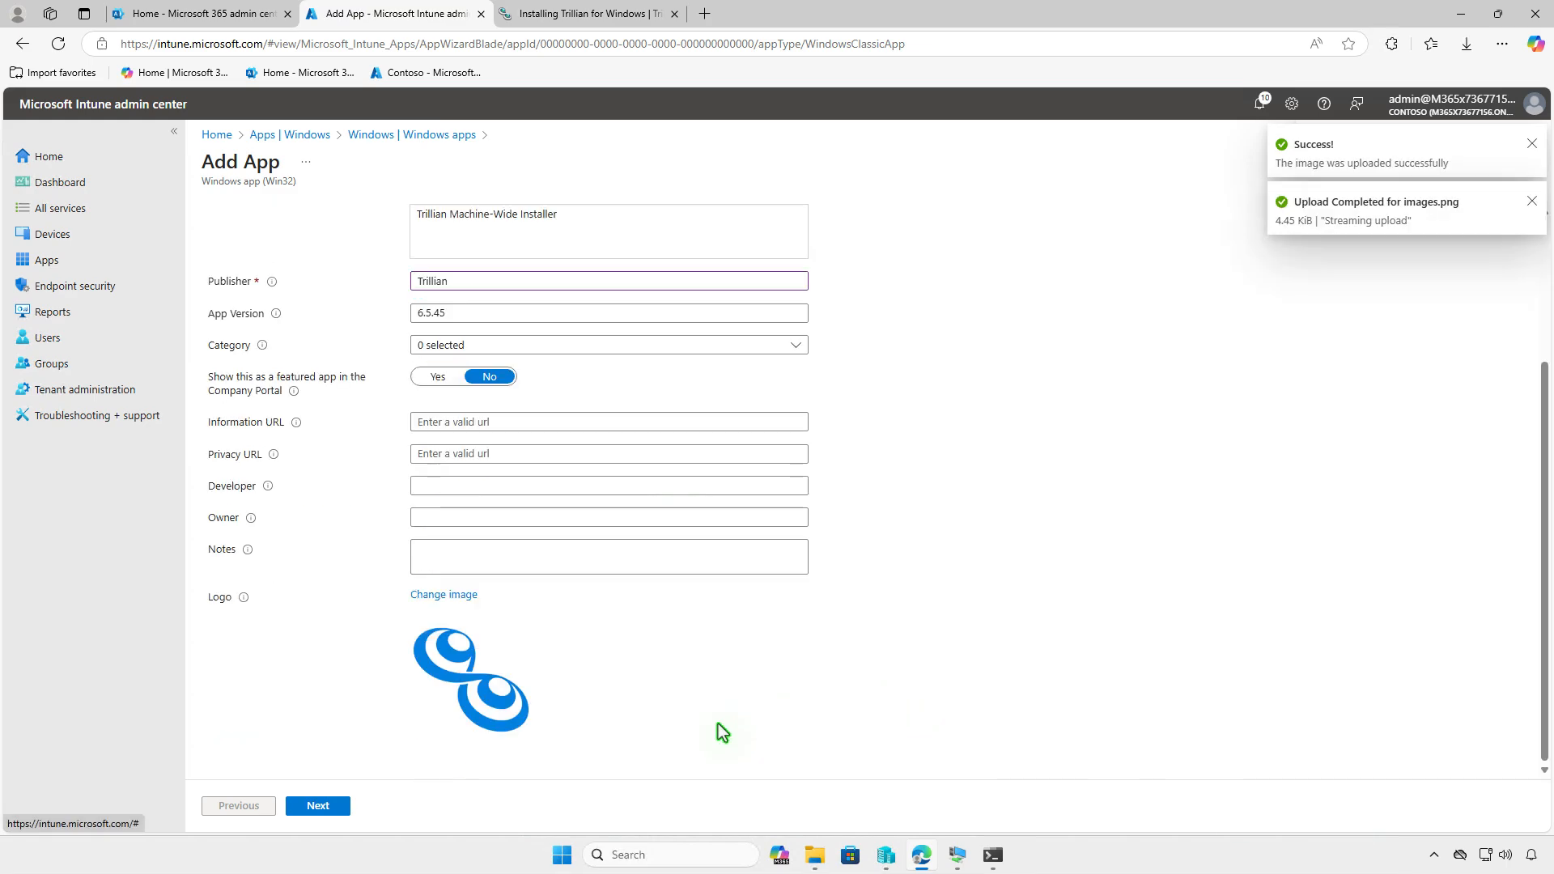
{"action": "left_click", "coordinate": [338, 808]}
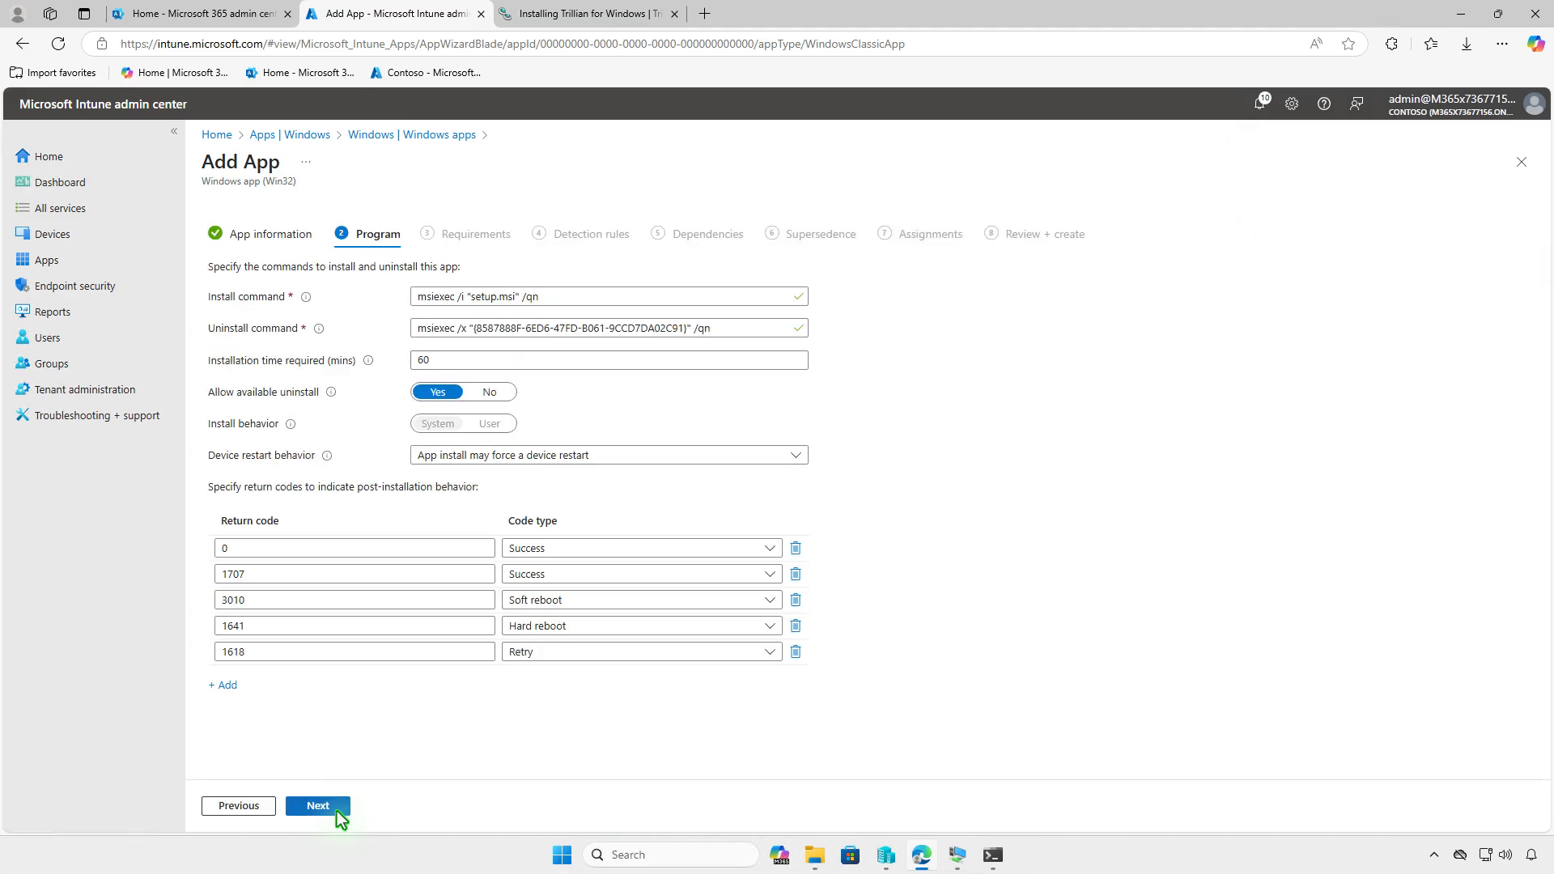
- Accept the default program settings, then require 64-bit architecture and Windows 10 1607 as the minimum operating system
{"action": "left_click", "coordinate": [337, 811]}
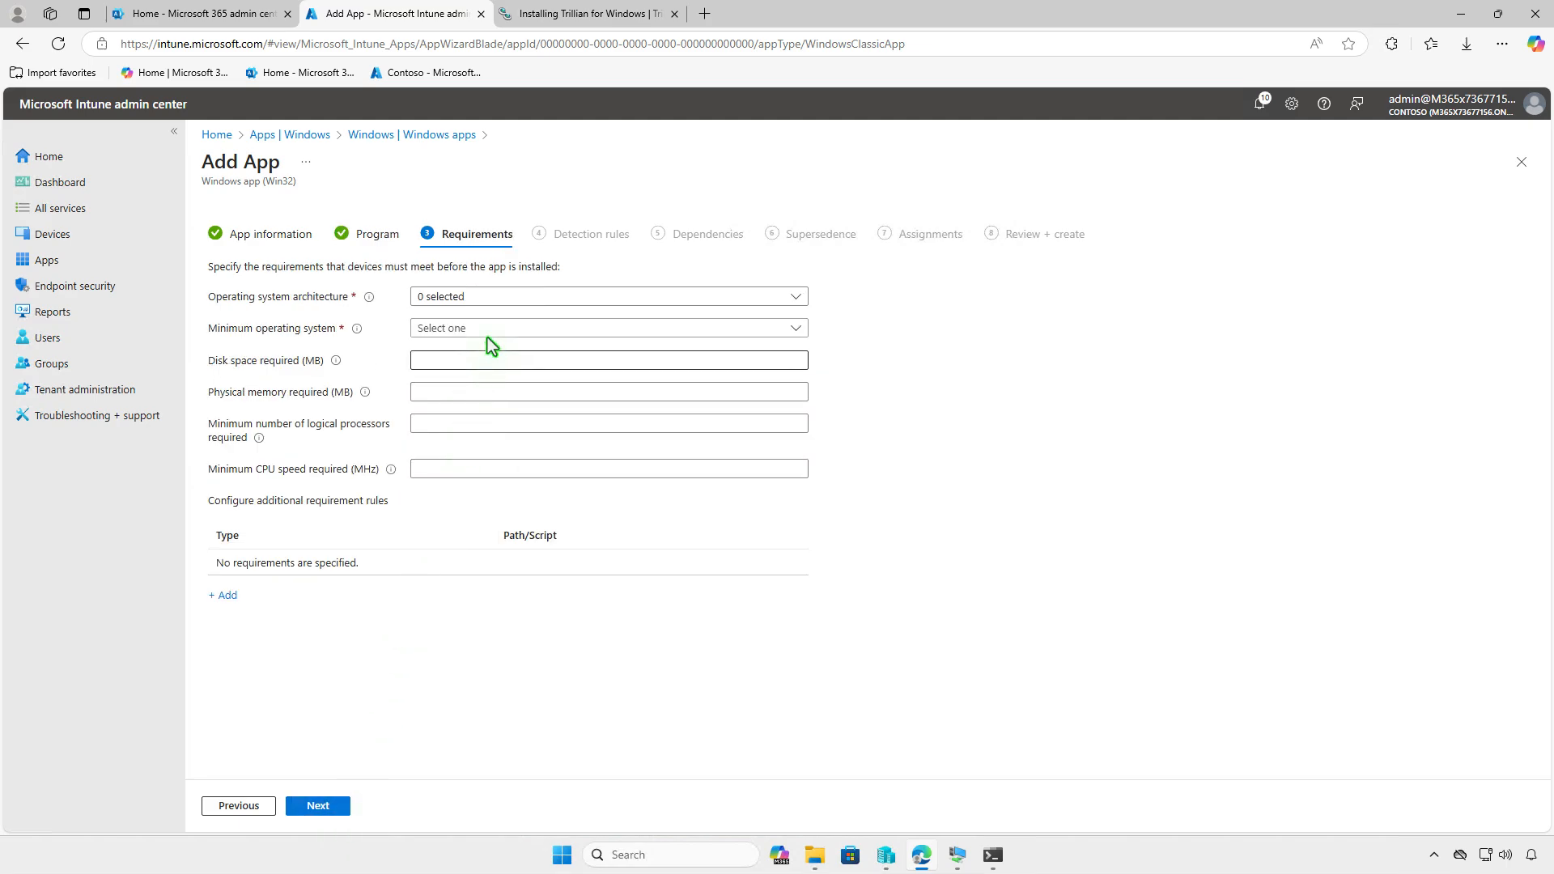
{"action": "left_click", "coordinate": [489, 297]}
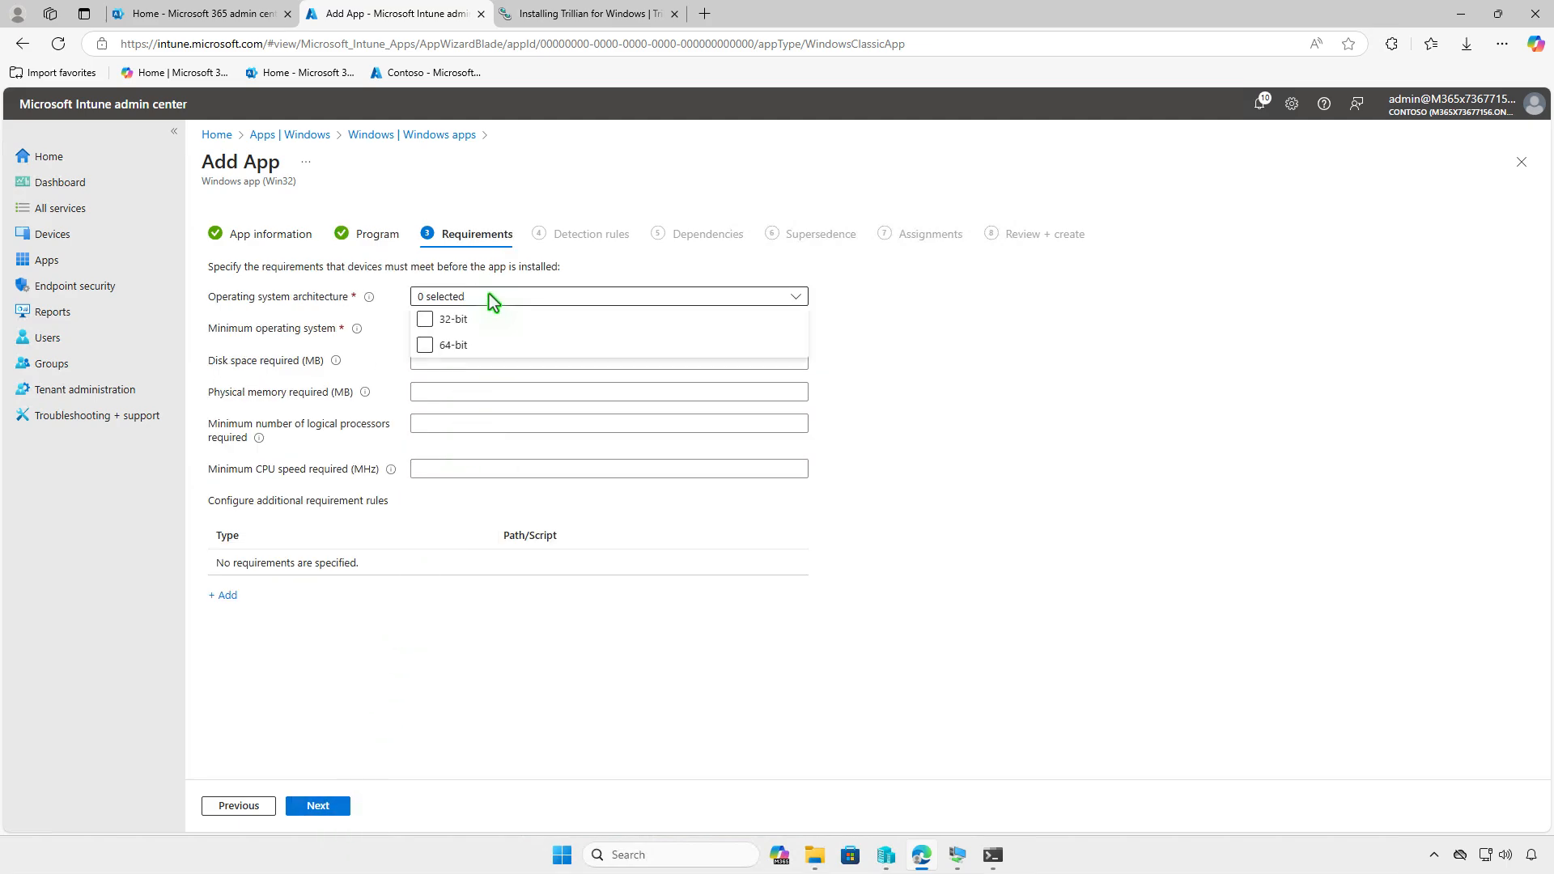
{"action": "left_click", "coordinate": [462, 345]}
{"action": "left_click", "coordinate": [393, 360]}
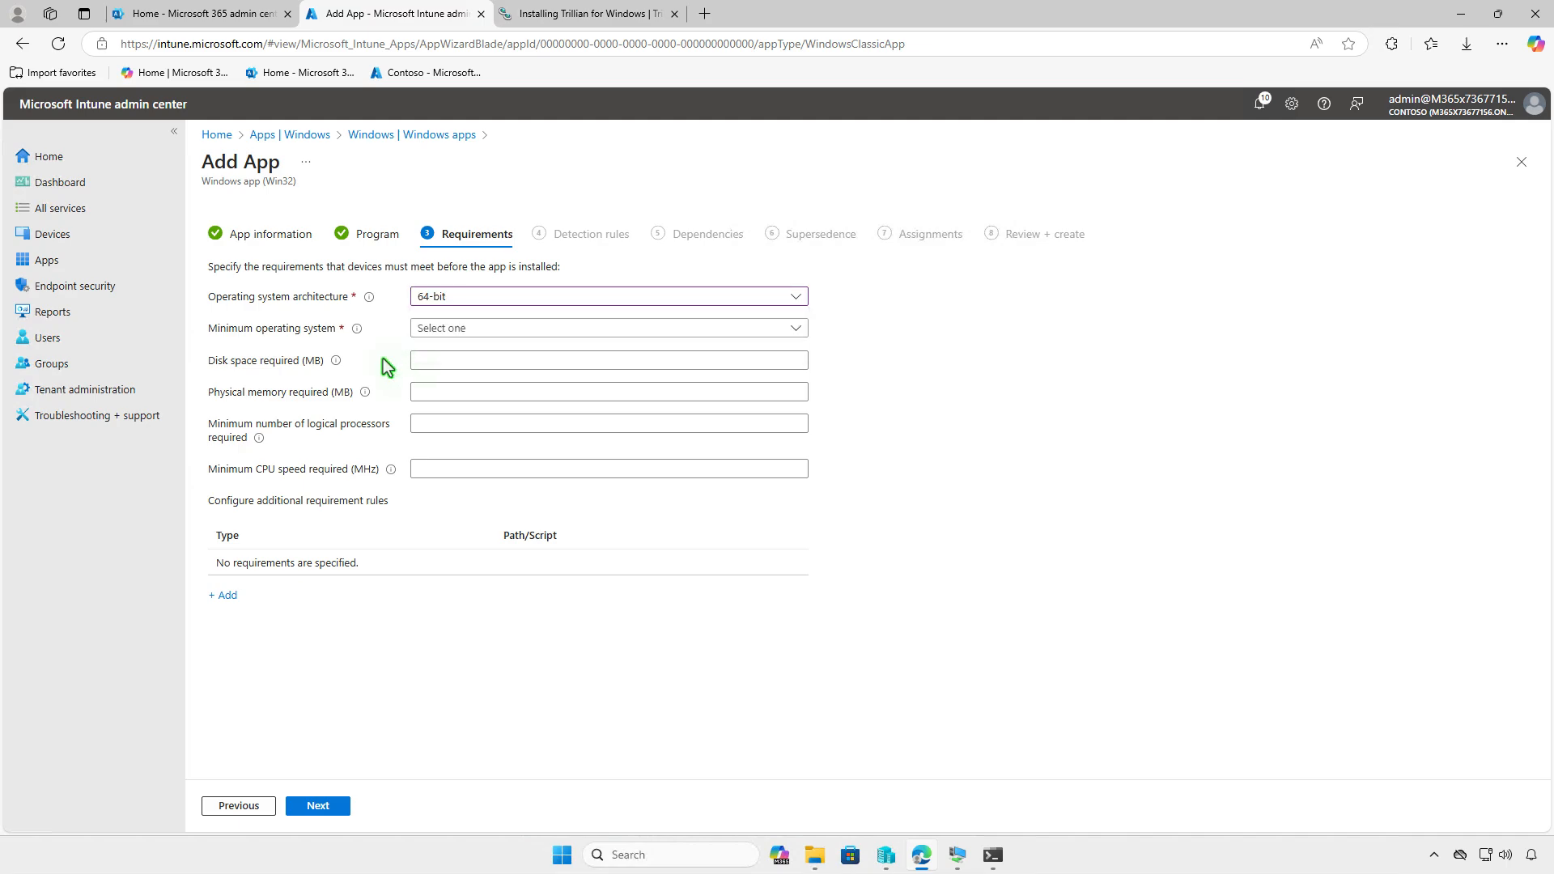
{"action": "left_click", "coordinate": [500, 330]}
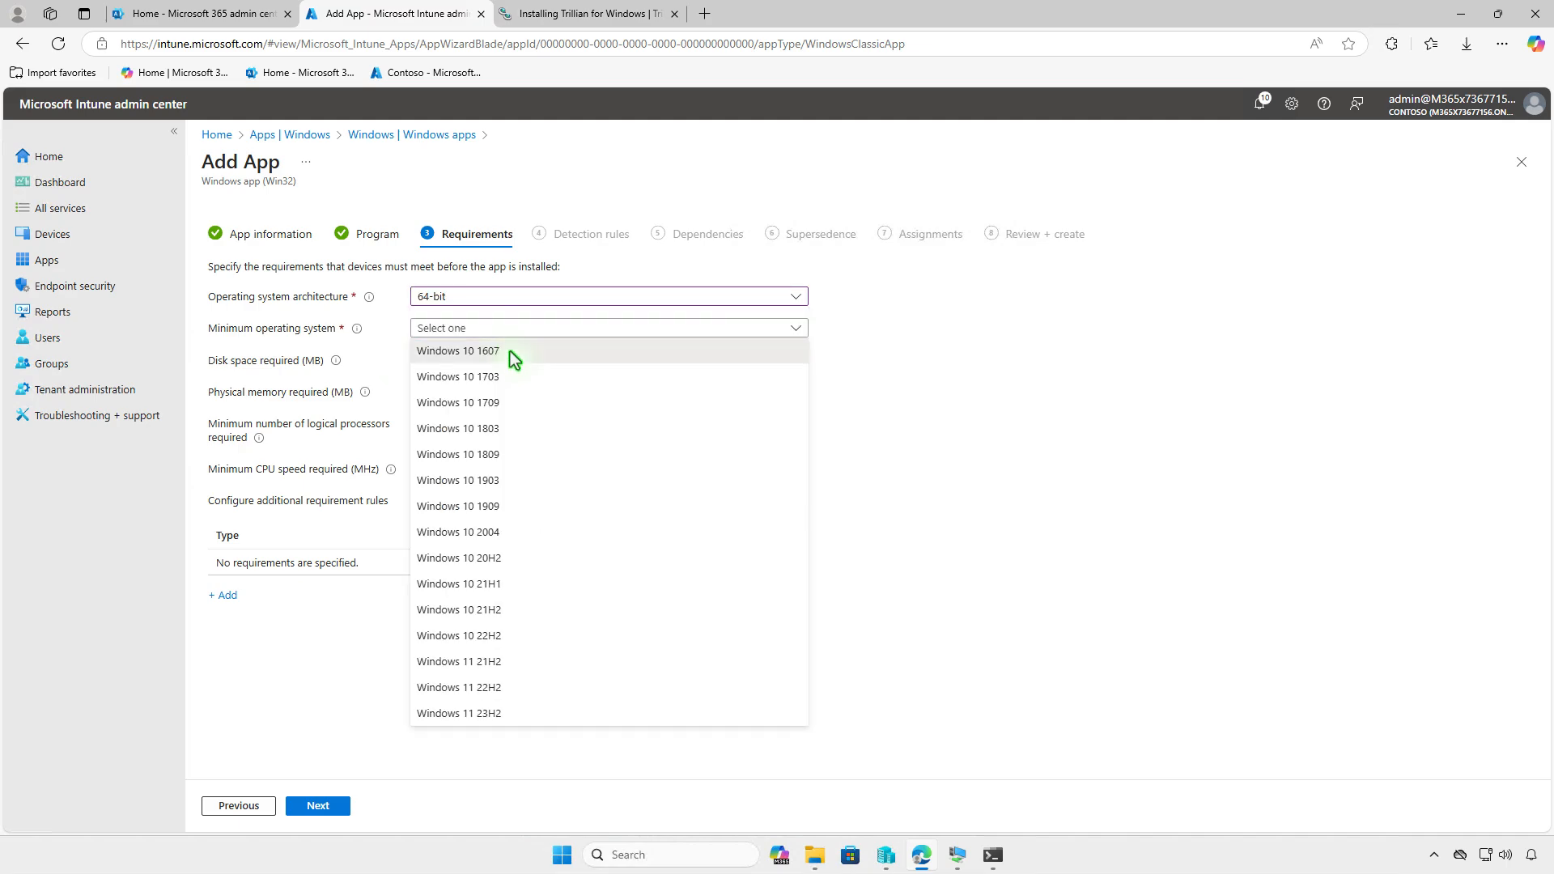
{"action": "left_click", "coordinate": [510, 352]}
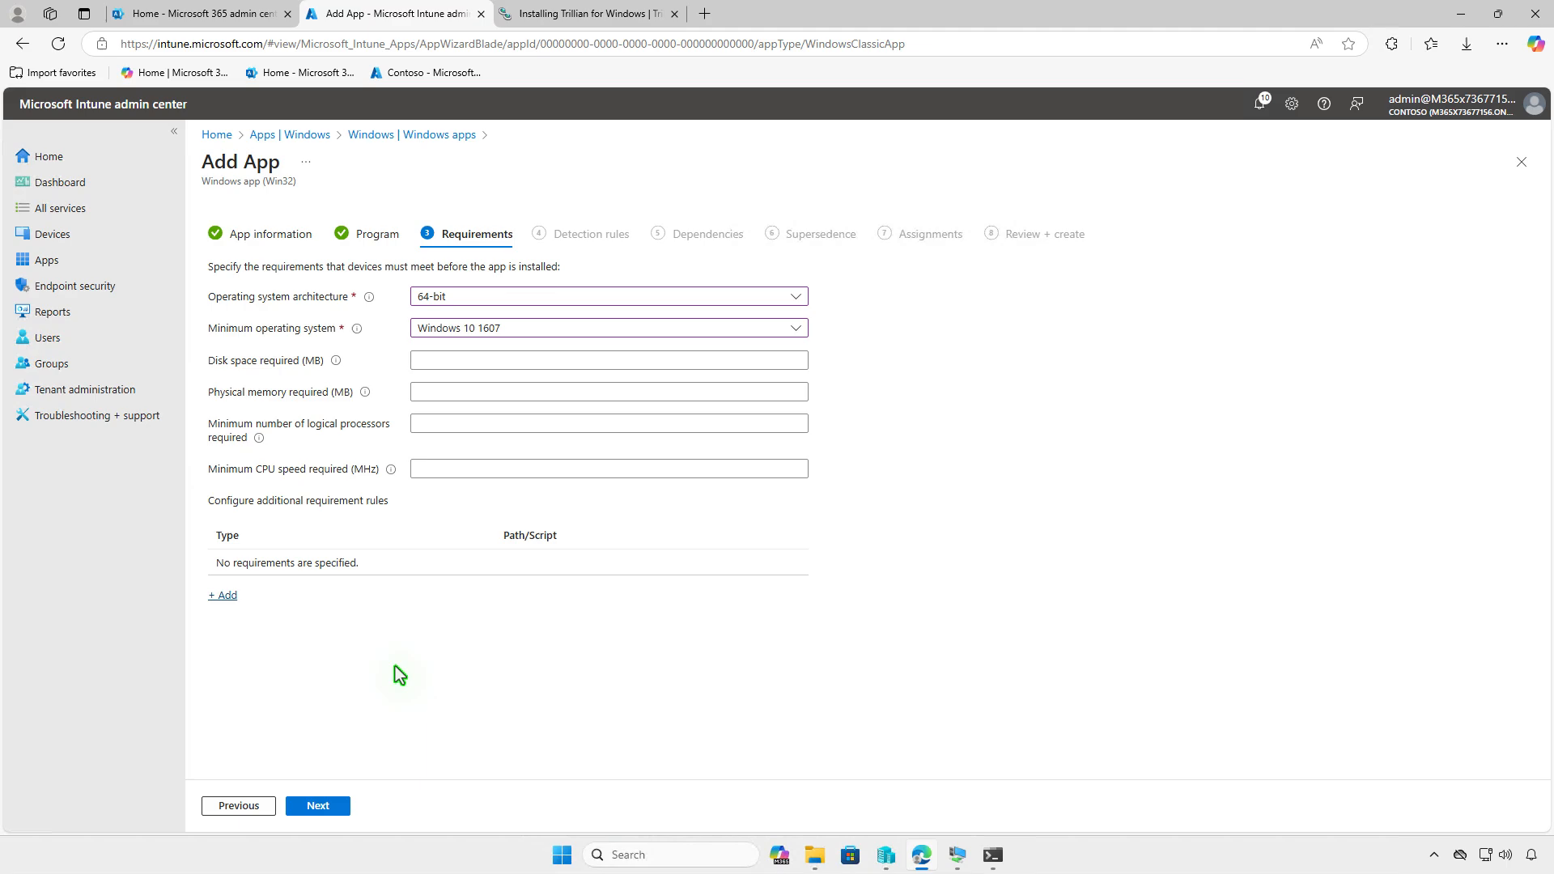
{"action": "left_click", "coordinate": [338, 808]}
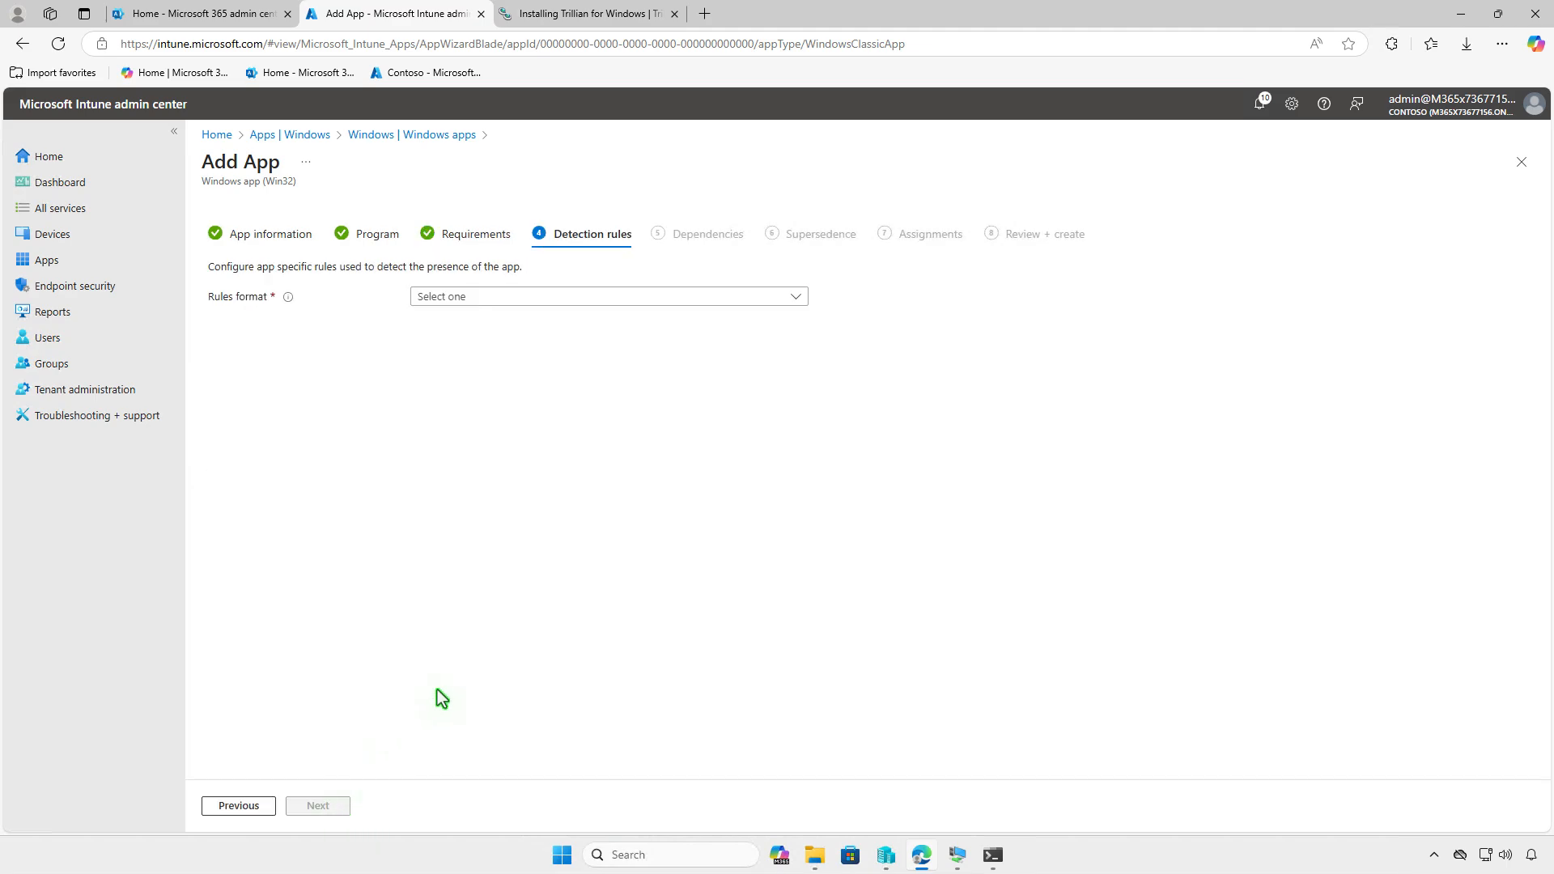
- Choose manually configured detection rules and add an MSI rule with the prefilled product code and no version check
{"action": "left_click", "coordinate": [557, 297]}
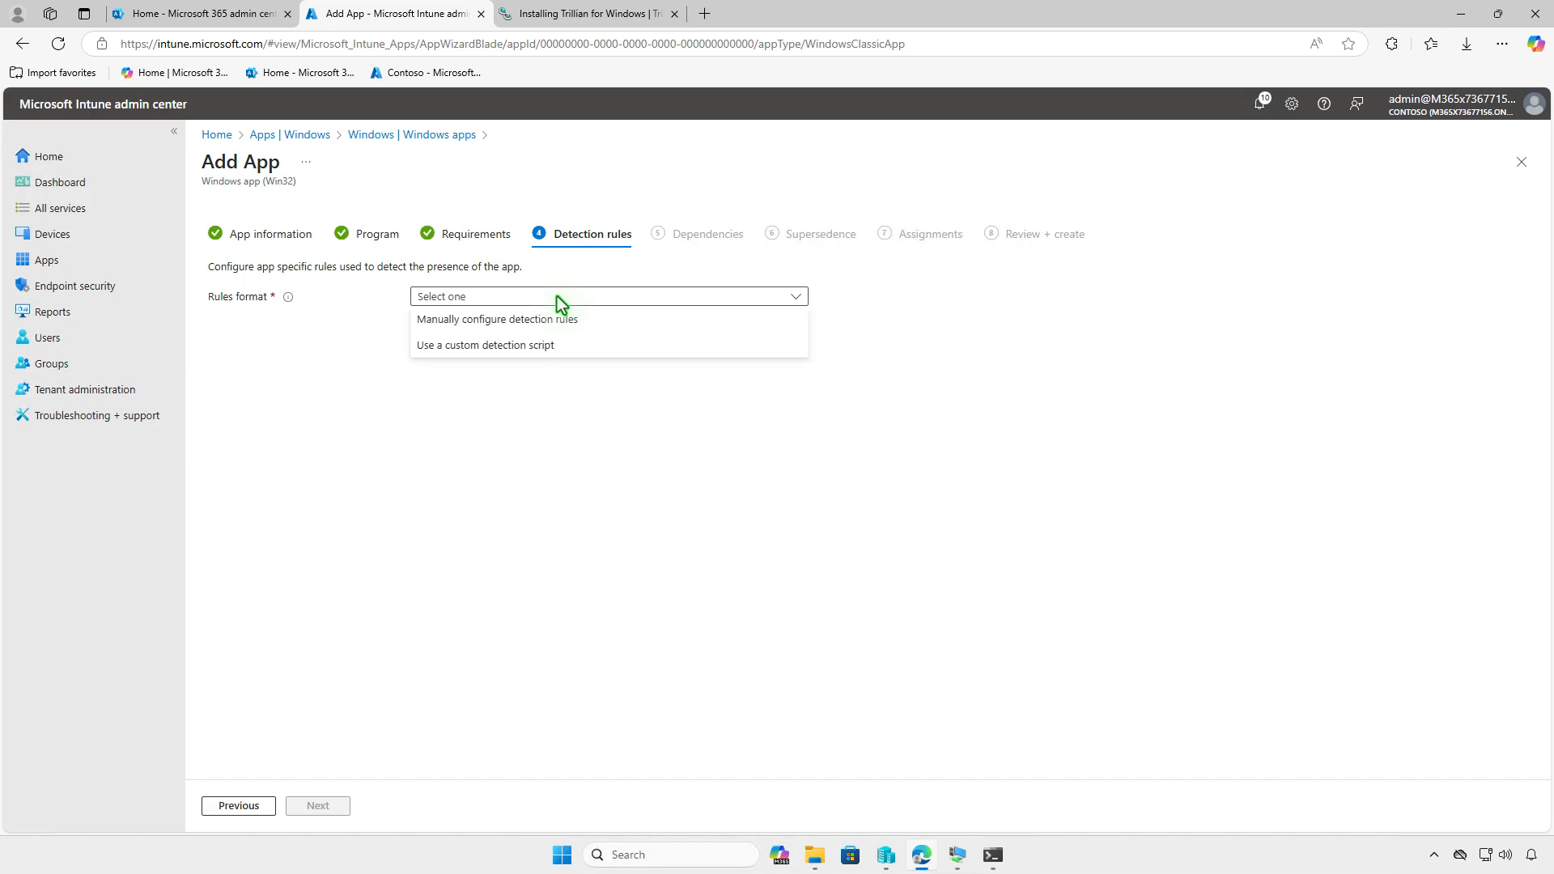
{"action": "left_click", "coordinate": [599, 321]}
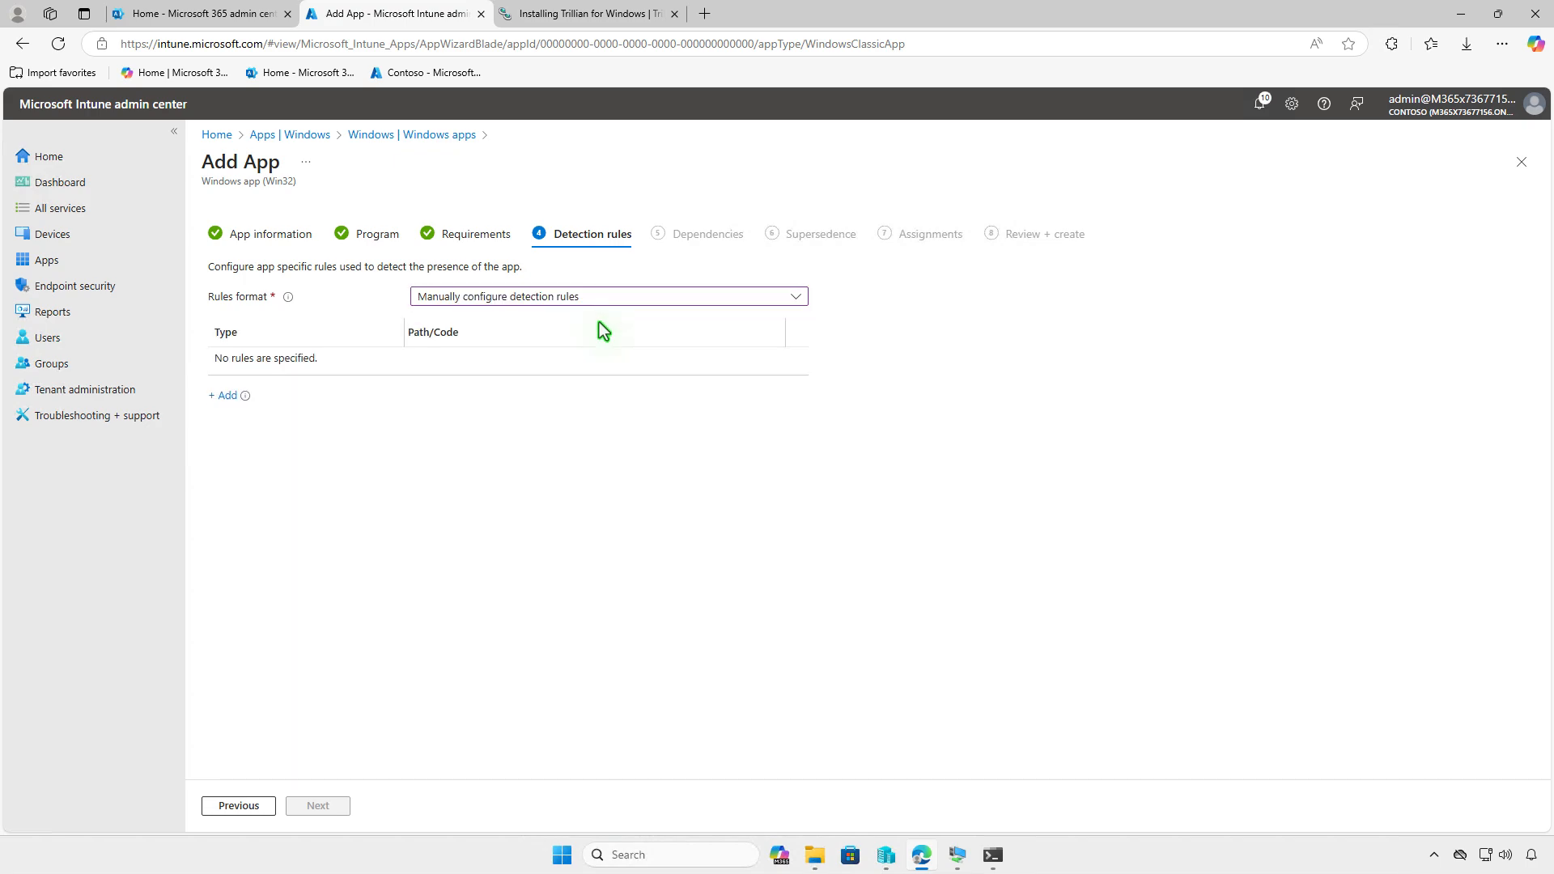
{"action": "left_click", "coordinate": [224, 397]}
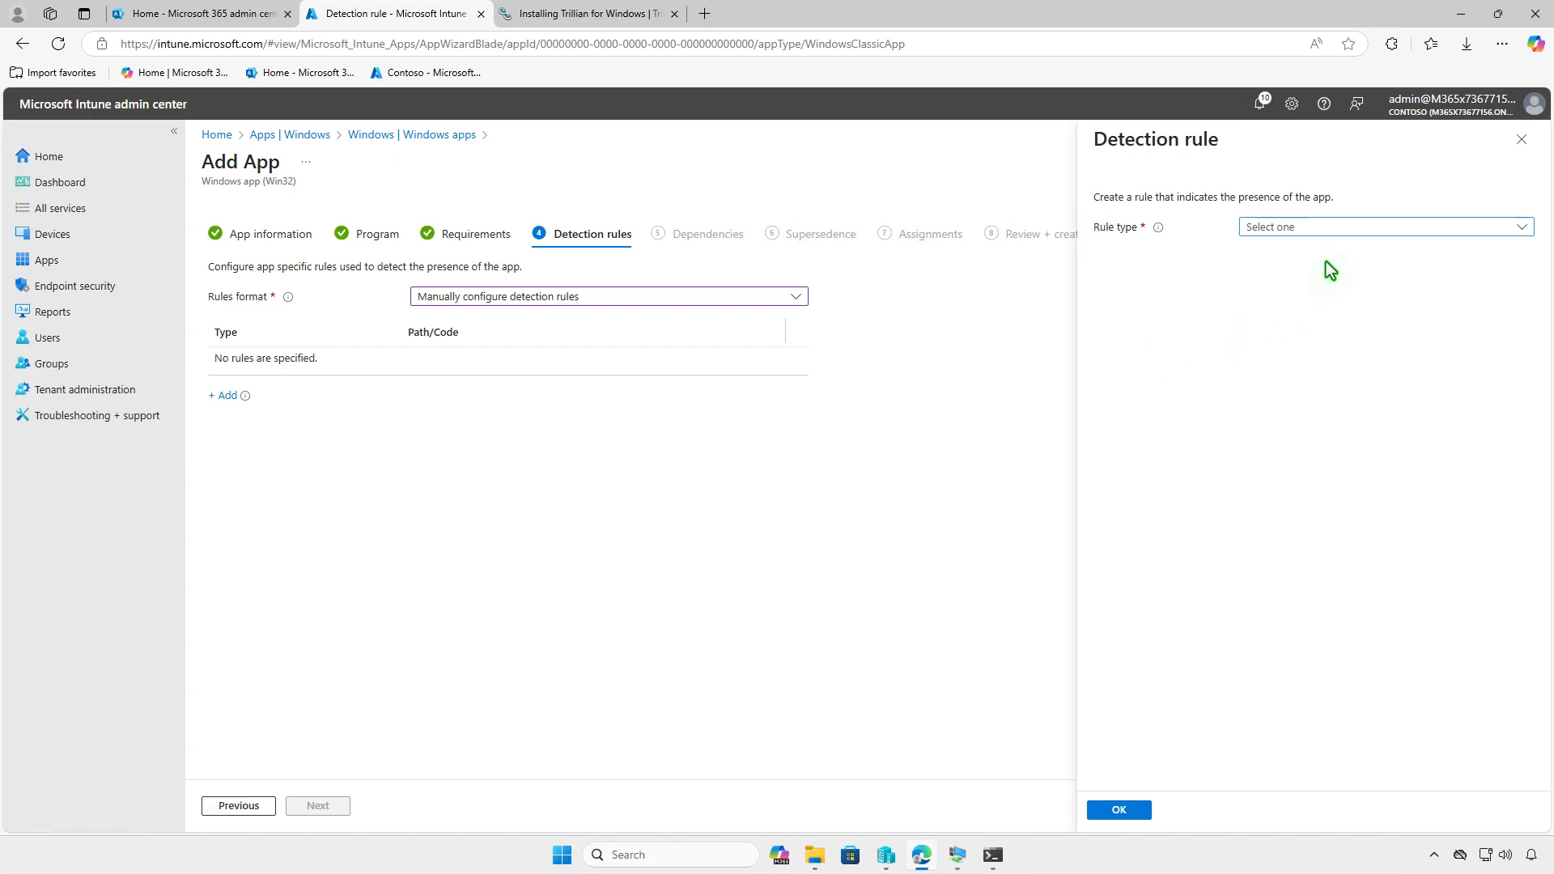
{"action": "left_click", "coordinate": [1377, 227]}
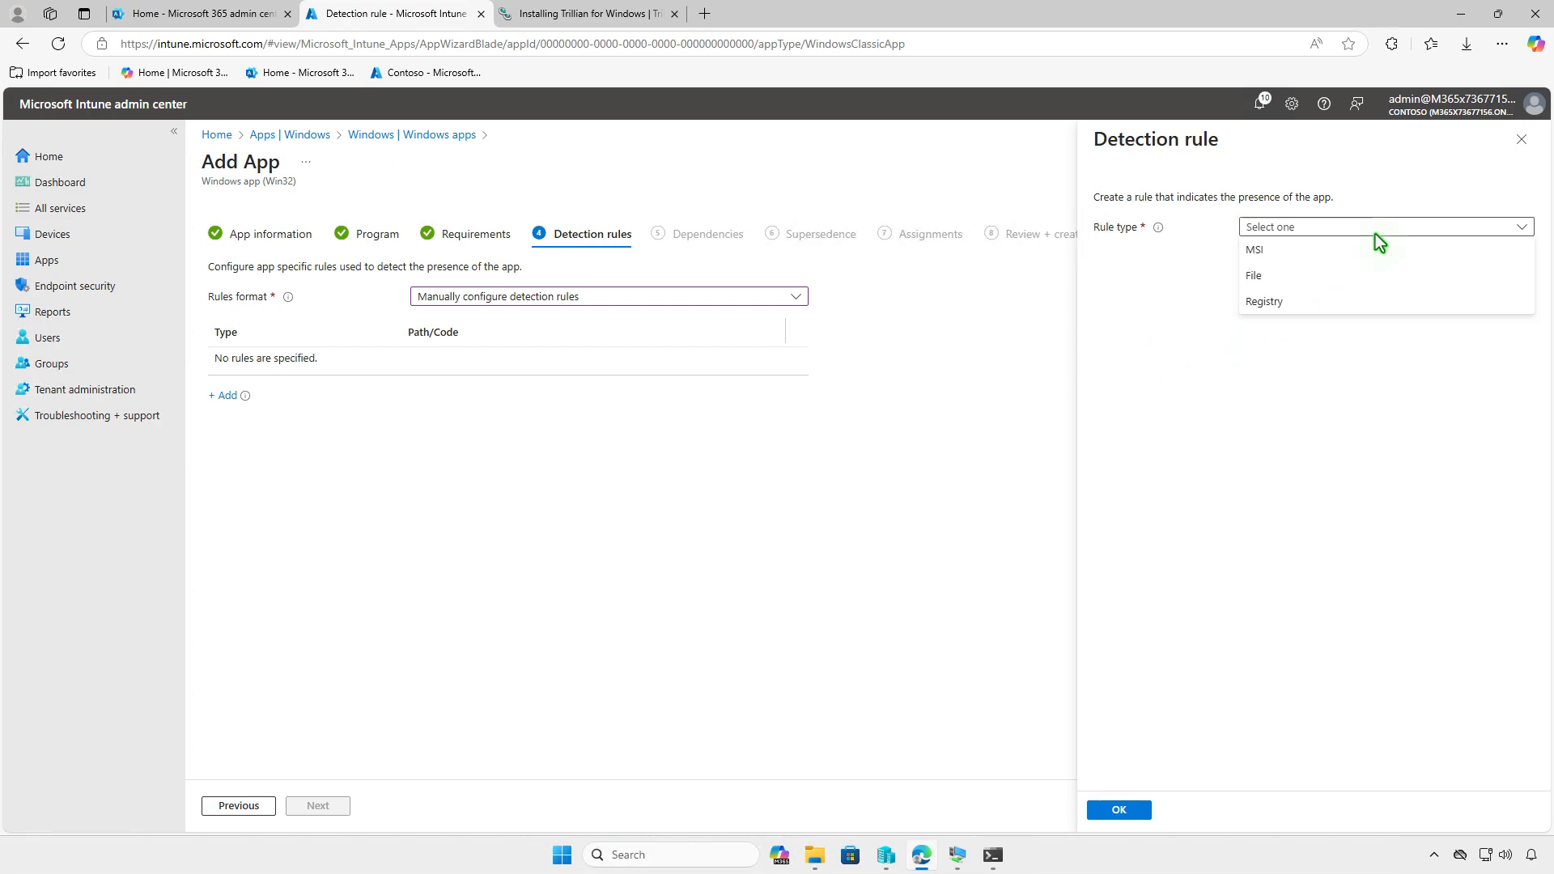
{"action": "left_click", "coordinate": [1377, 247]}
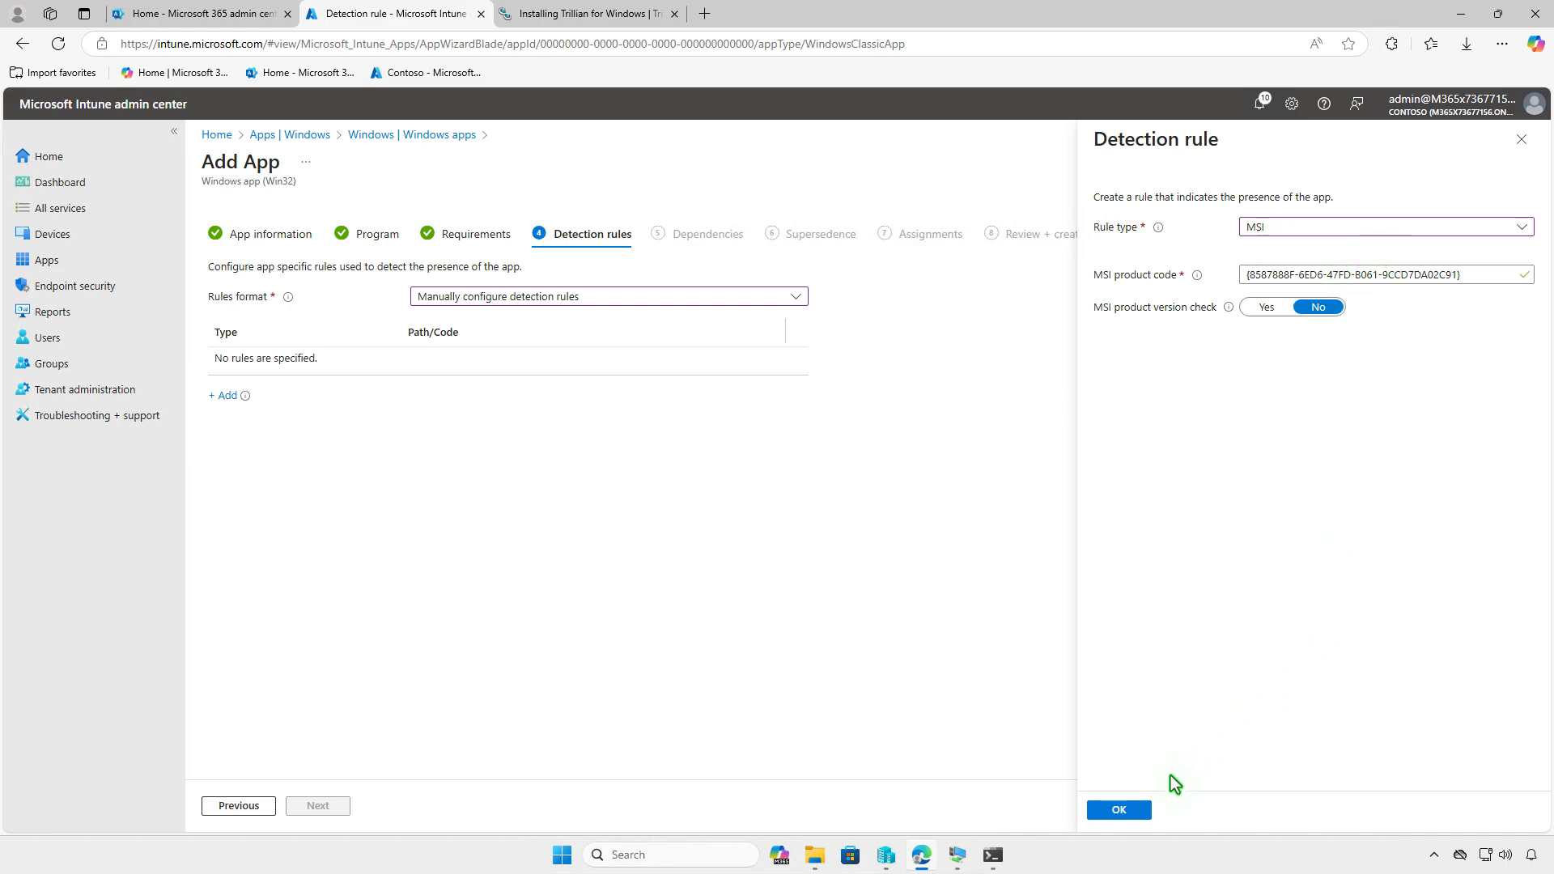
{"action": "left_click", "coordinate": [1140, 811]}
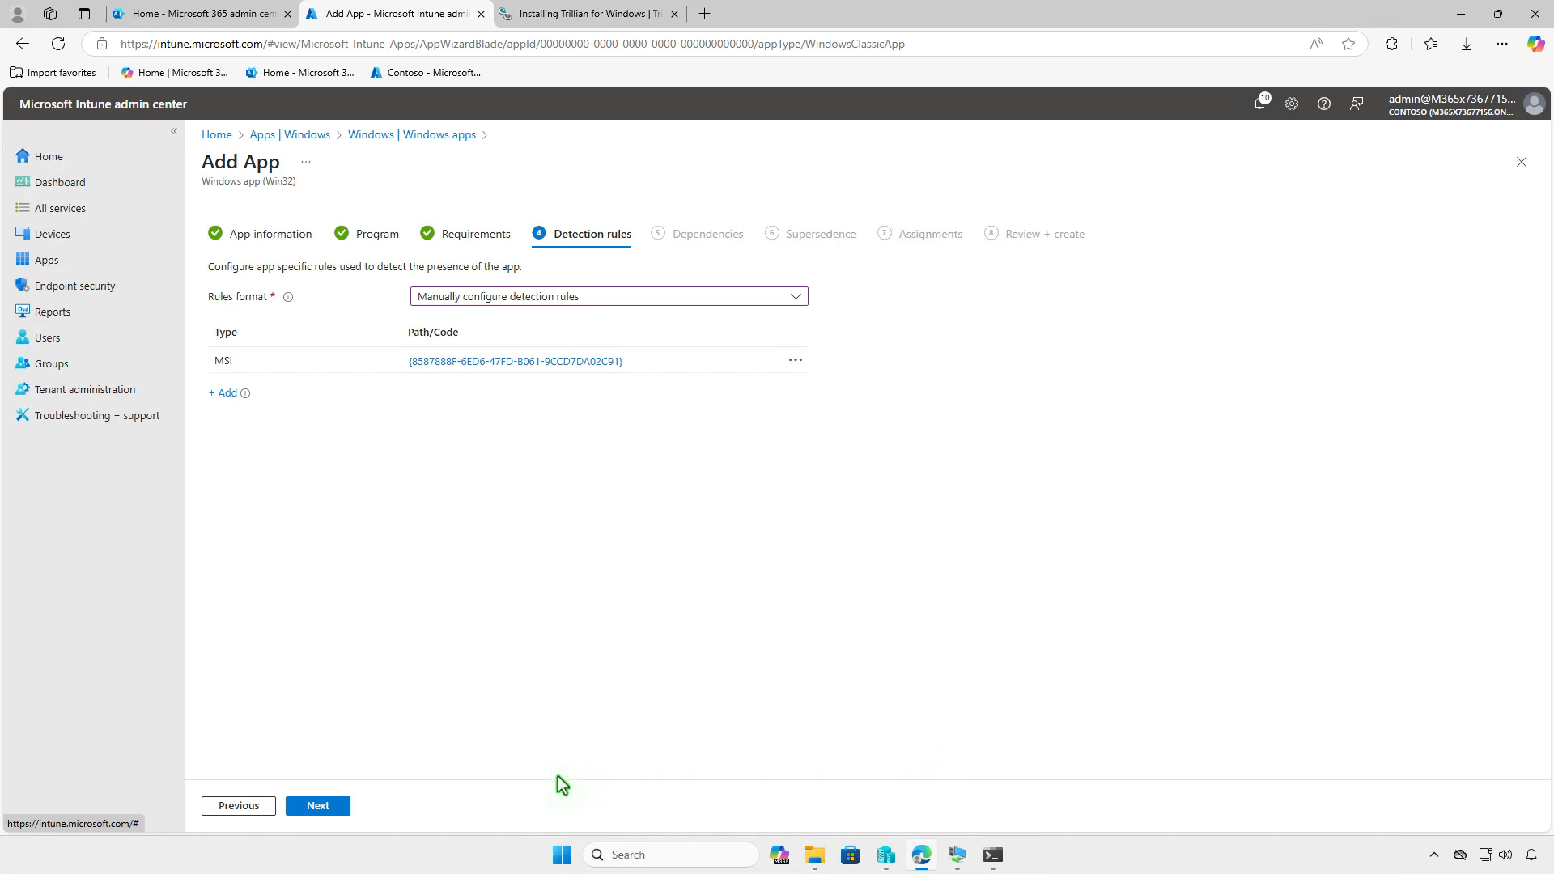
- Leave dependencies and supersedence empty, then add the Test_Devices group as a required assignment
{"action": "left_click", "coordinate": [328, 807]}
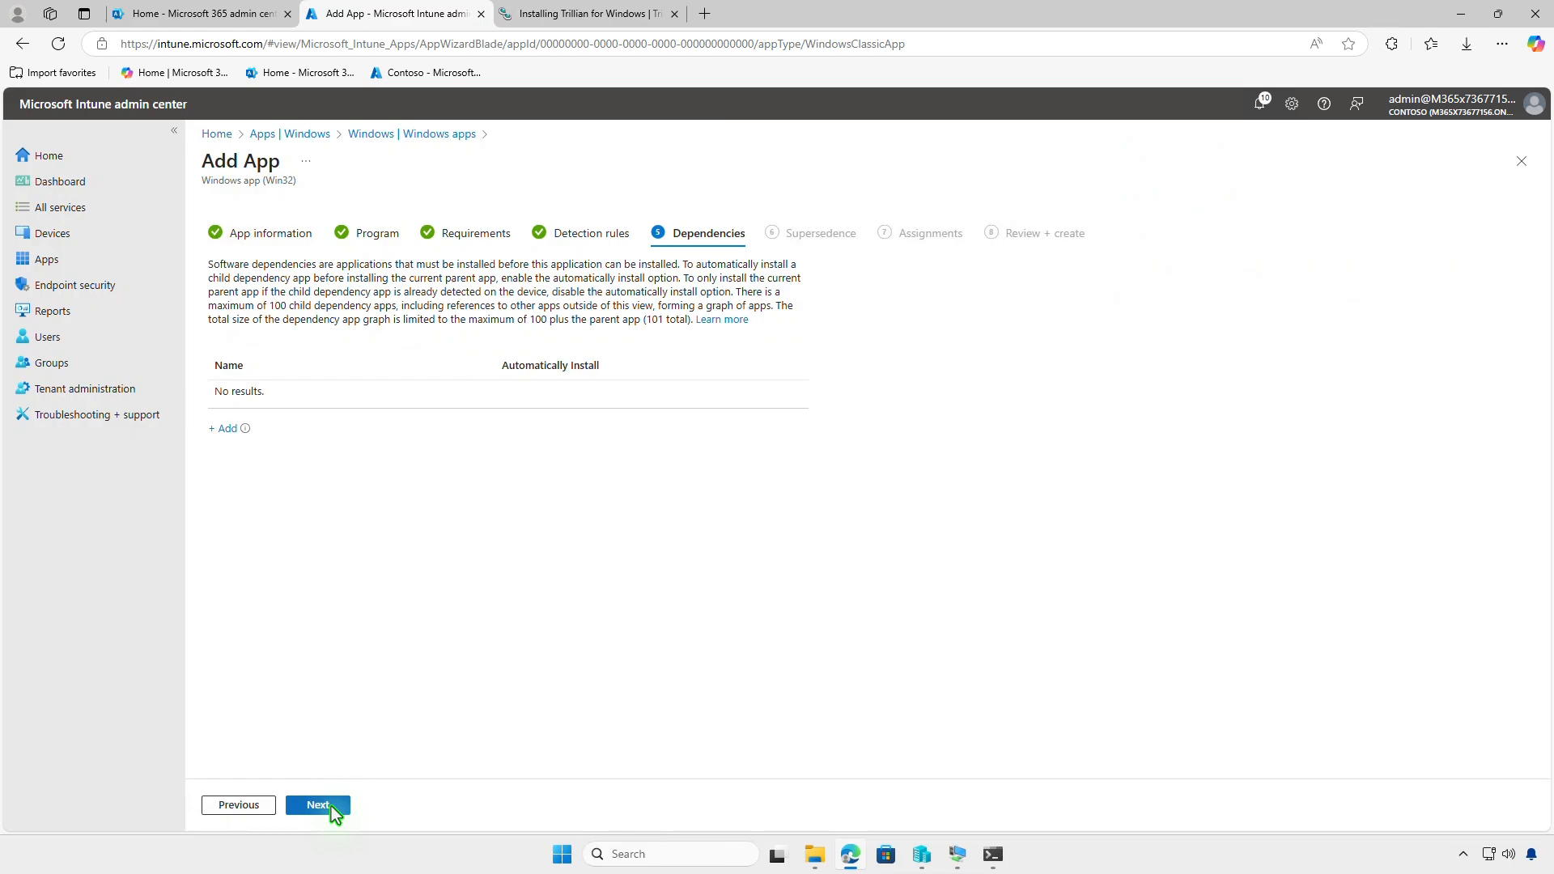
{"action": "left_click", "coordinate": [333, 808]}
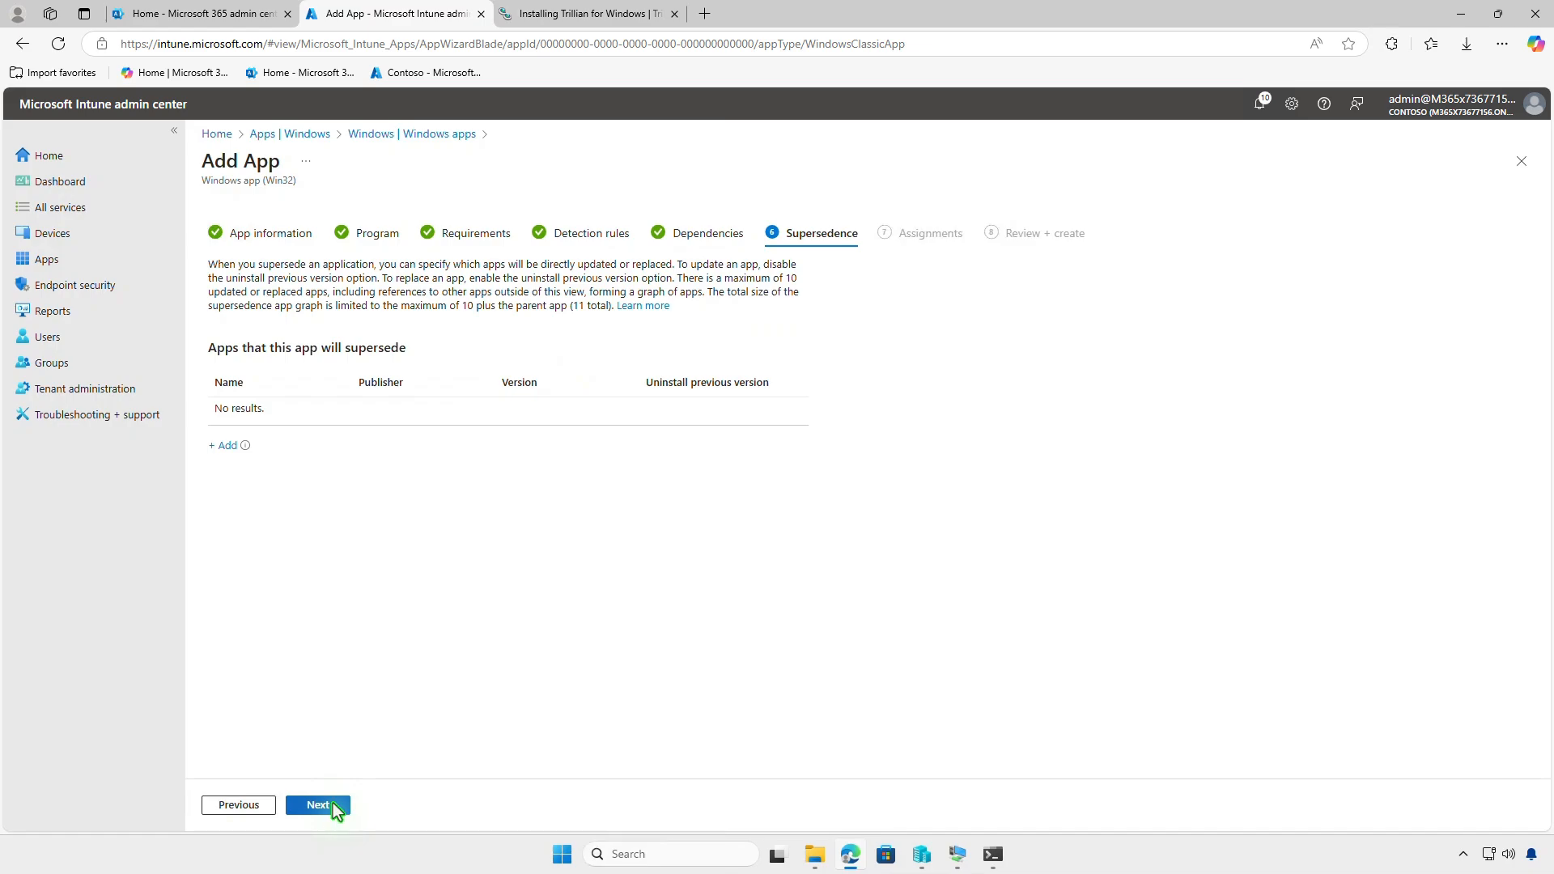
{"action": "left_click", "coordinate": [332, 806]}
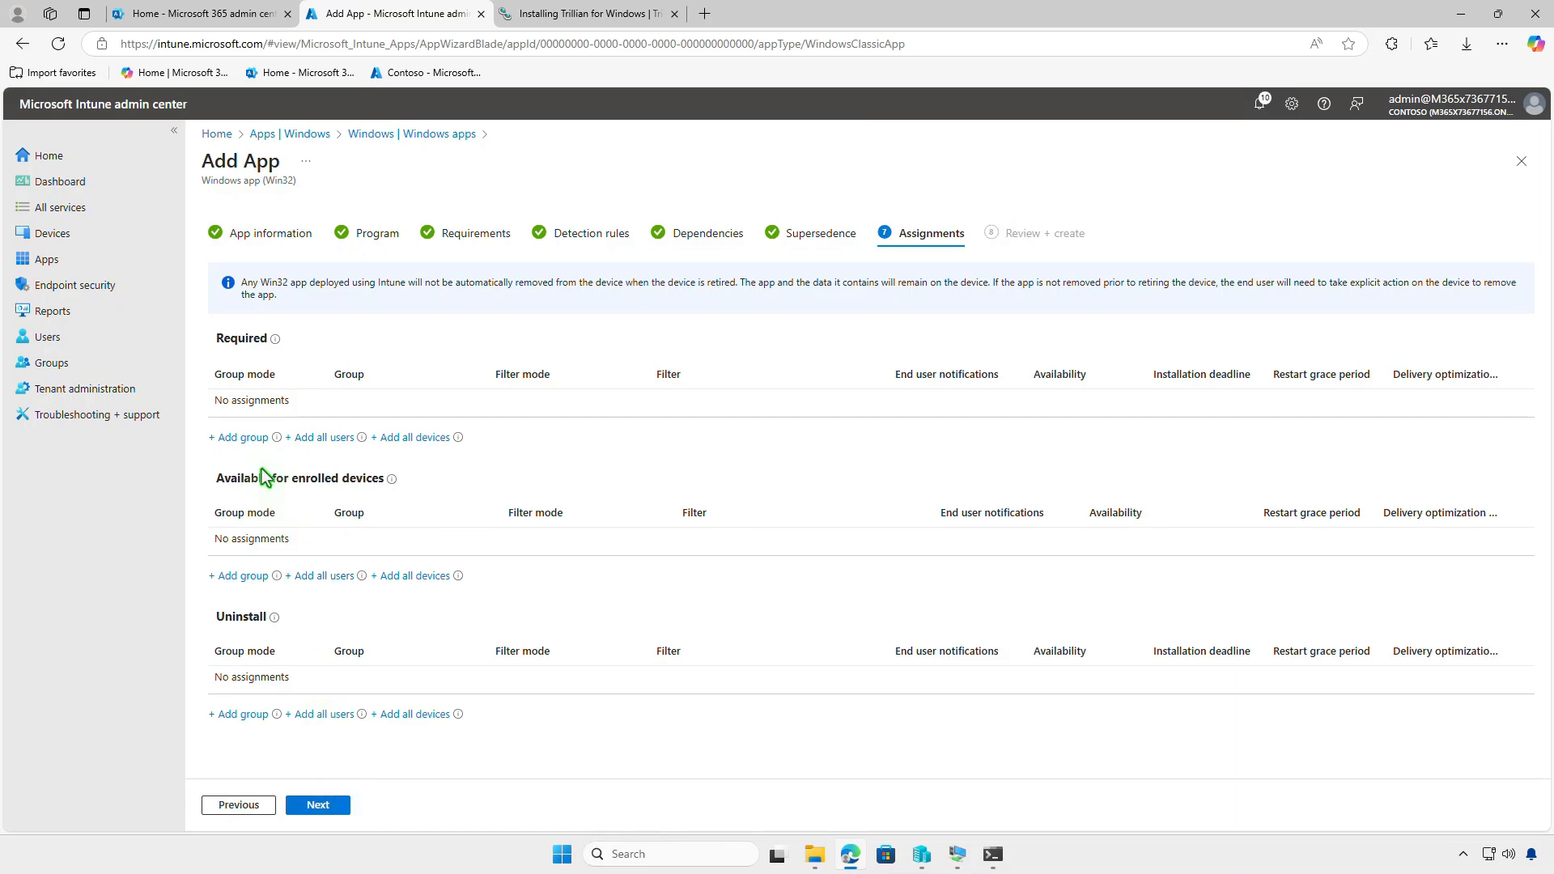
{"action": "left_click", "coordinate": [259, 440]}
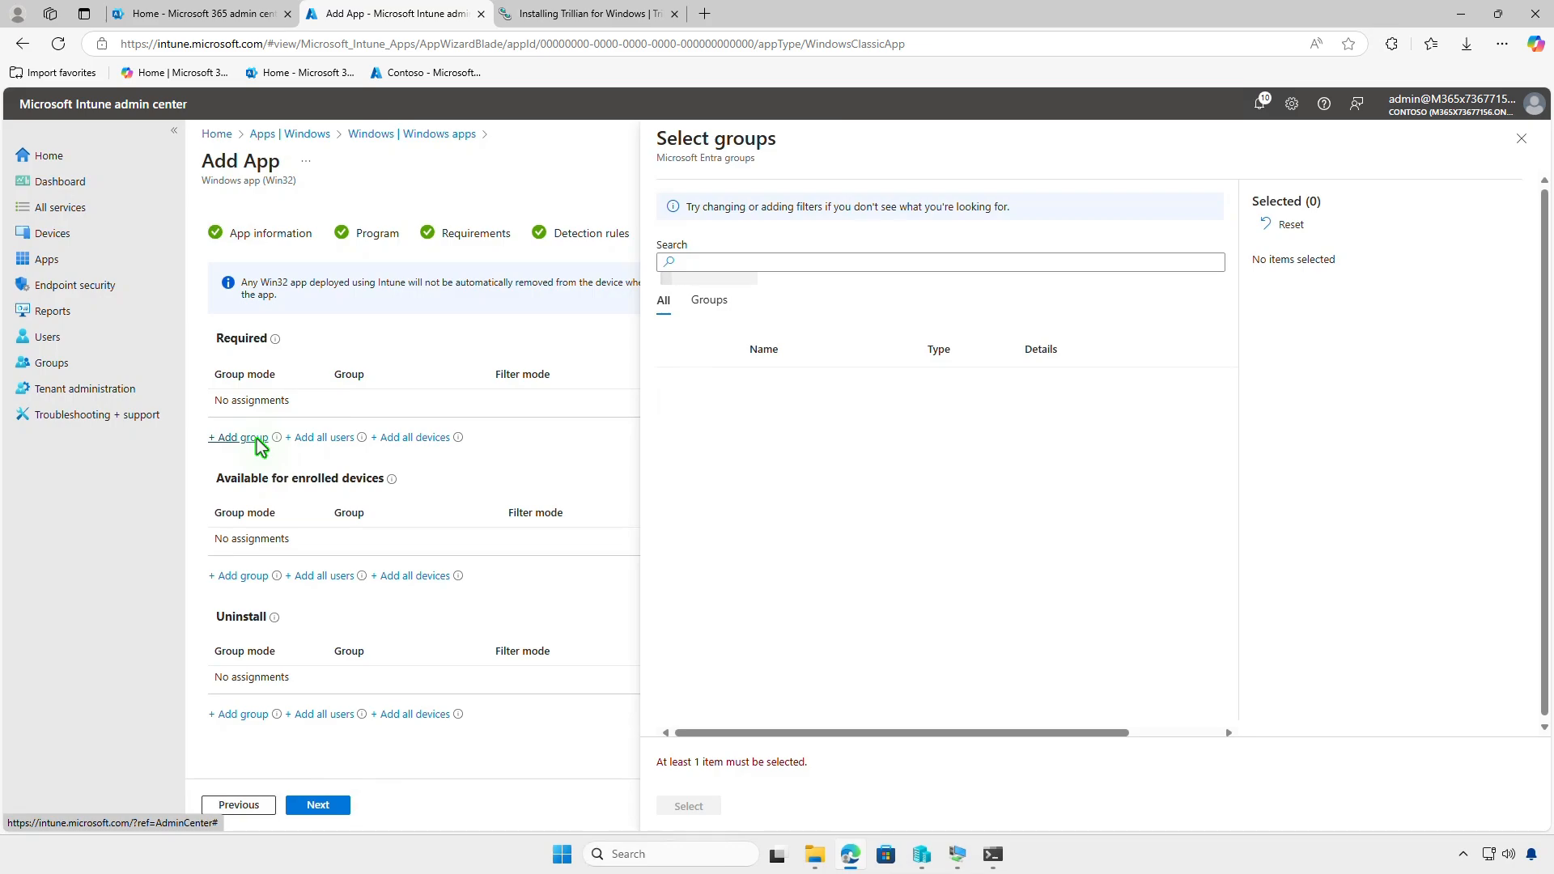
{"action": "left_click", "coordinate": [678, 386]}
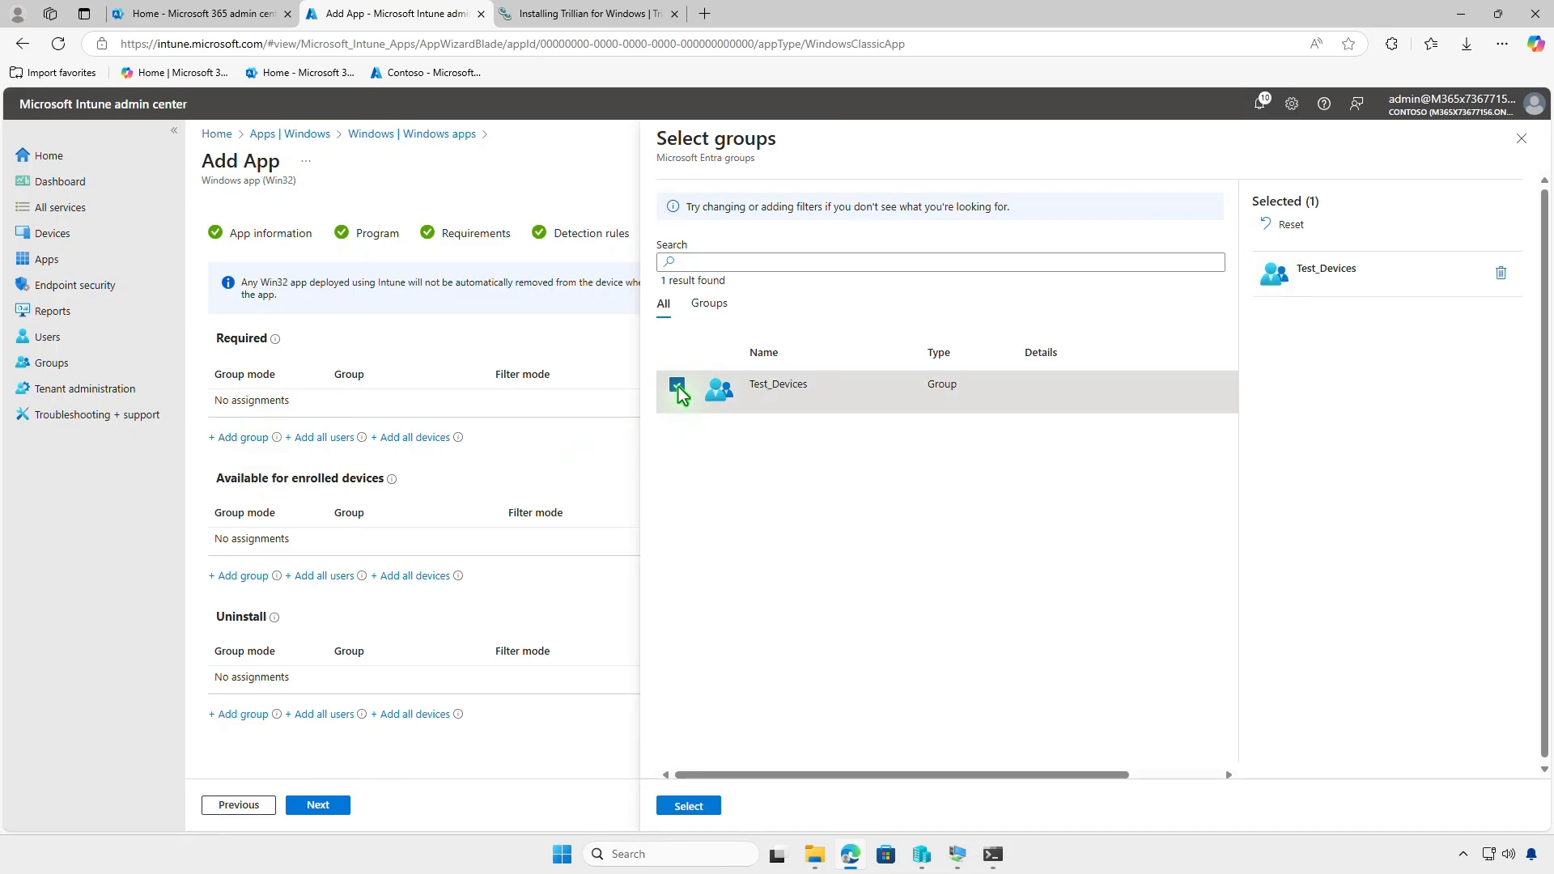
{"action": "left_click", "coordinate": [698, 805]}
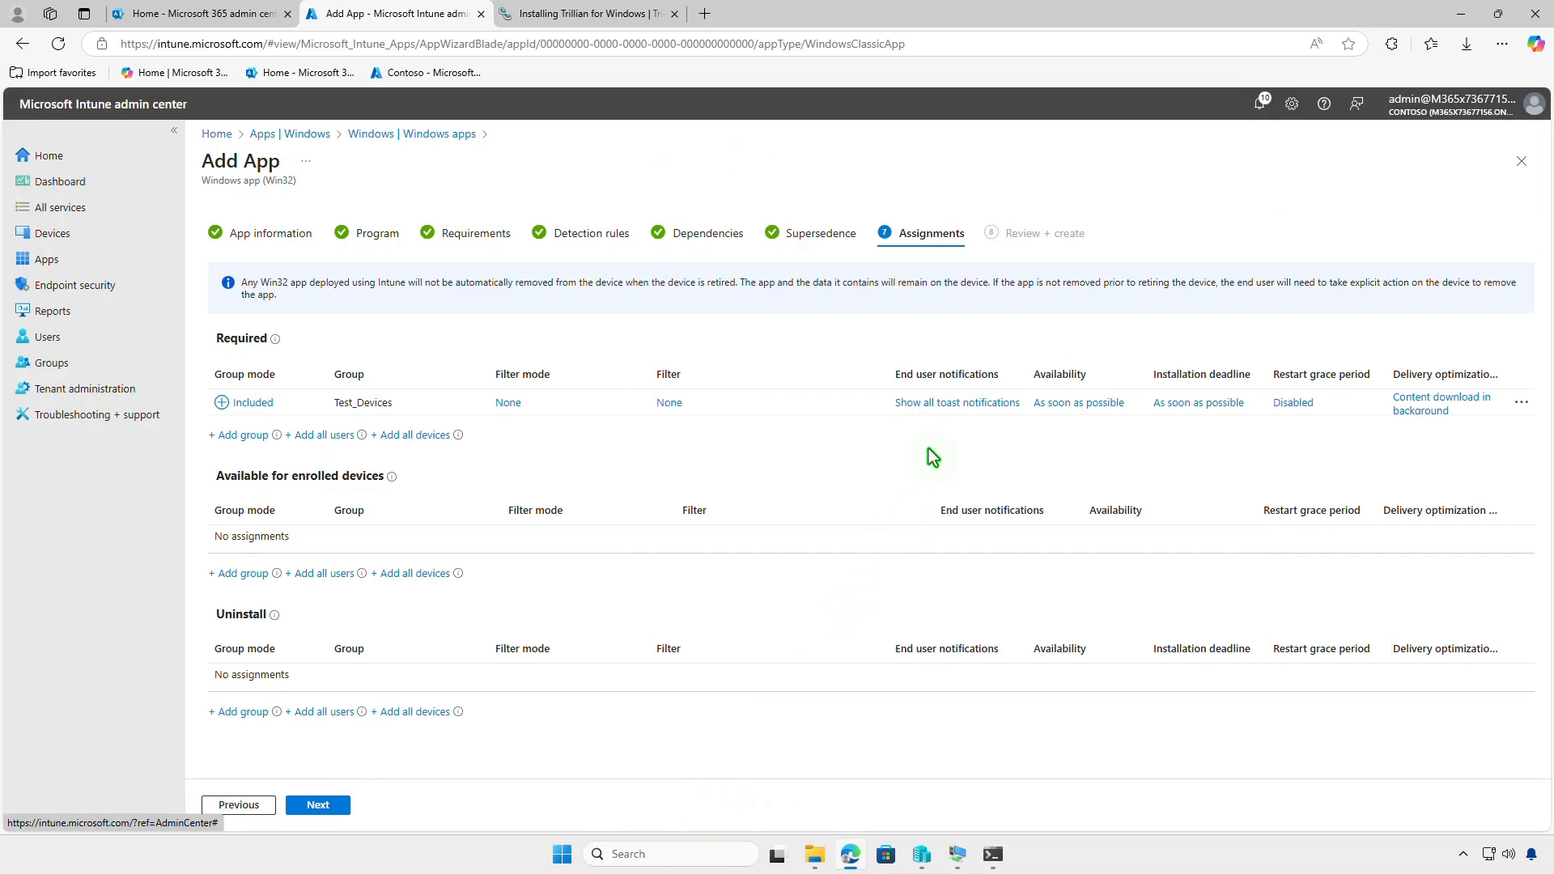
- Check the Test_Devices assignment's notification settings without changing them, then review and create the Trillian app
{"action": "left_click", "coordinate": [940, 404]}
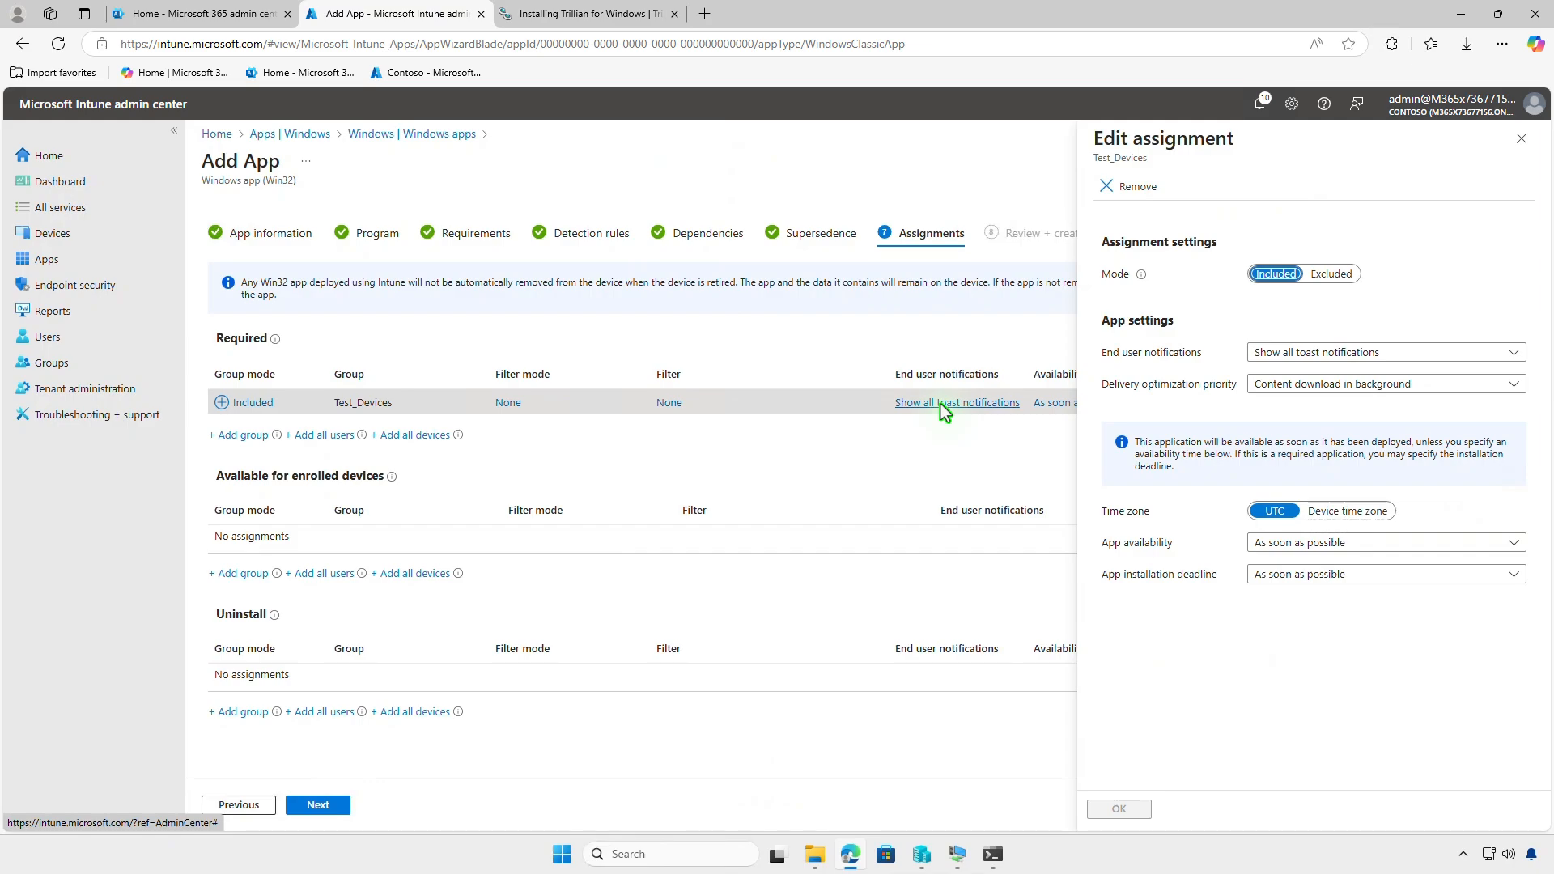
{"action": "left_click", "coordinate": [1522, 139]}
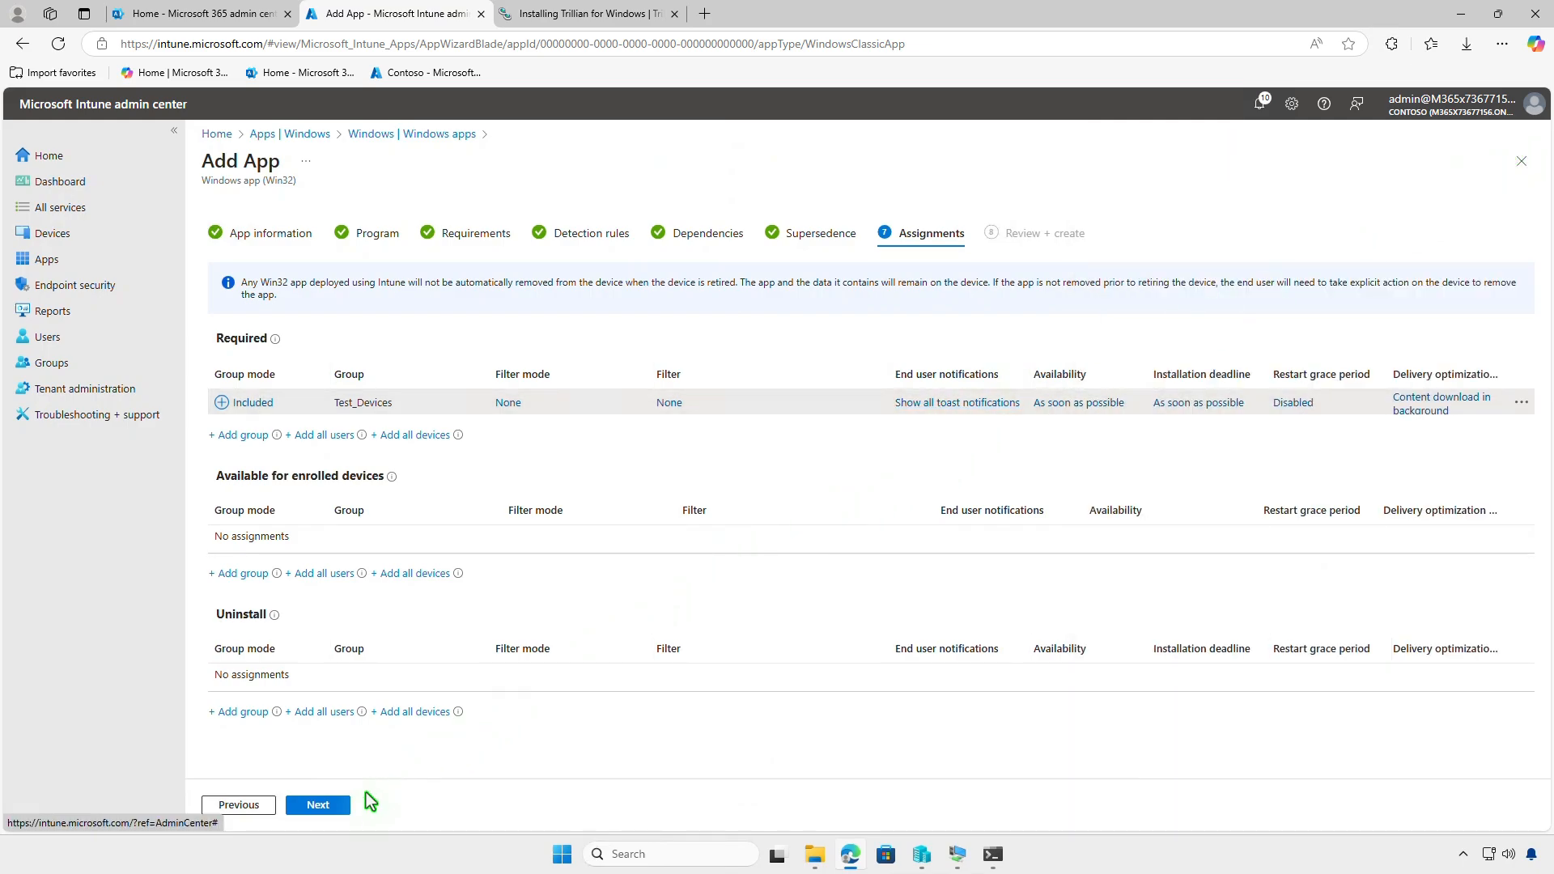
{"action": "left_click", "coordinate": [339, 807]}
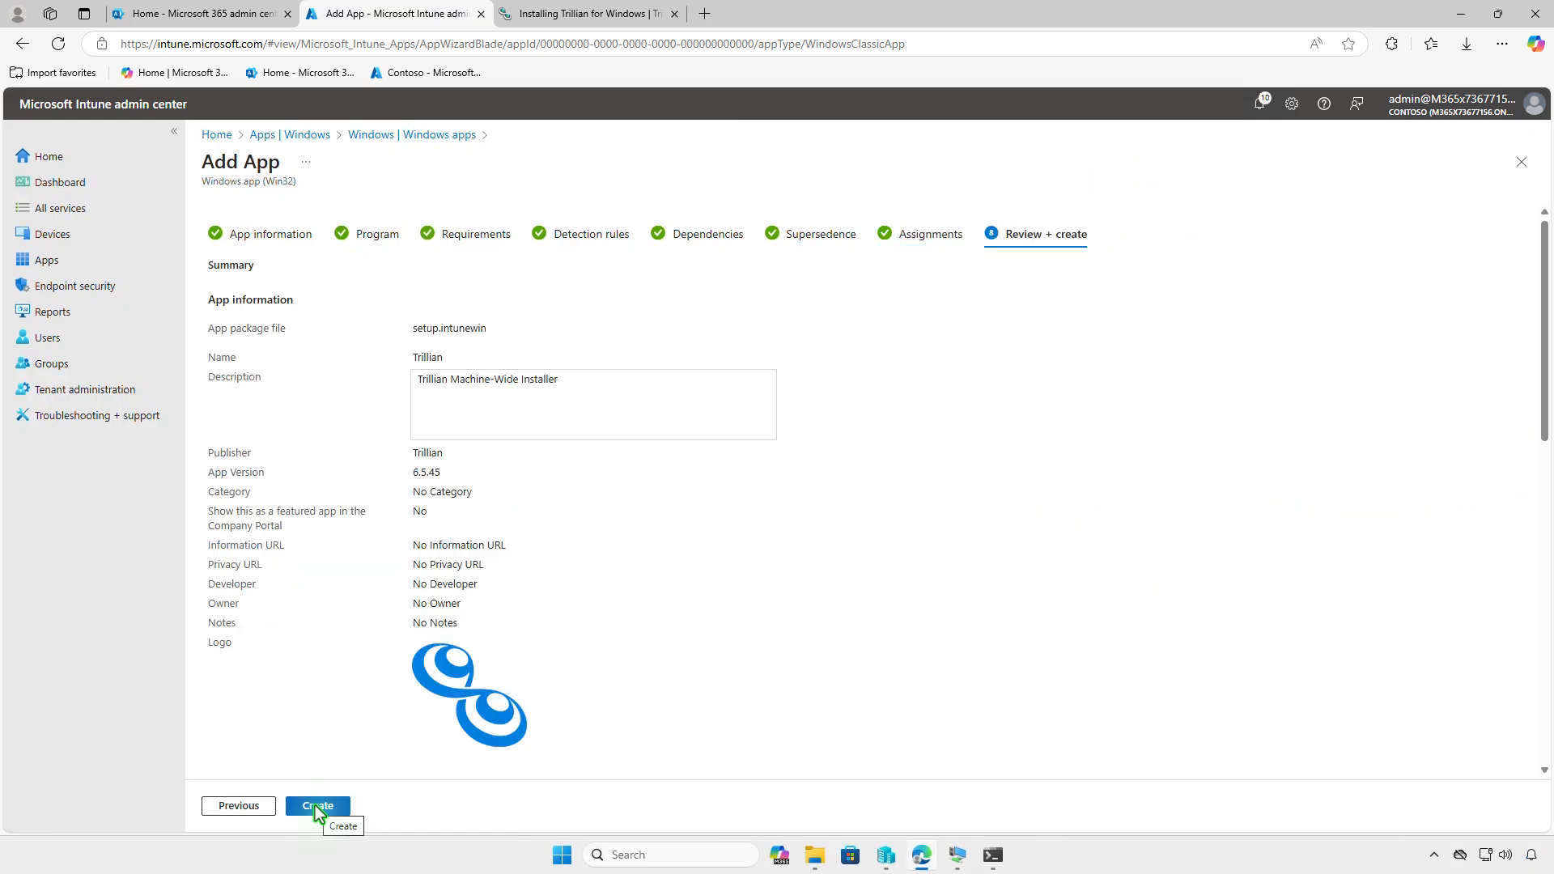
{"action": "left_click", "coordinate": [316, 805]}
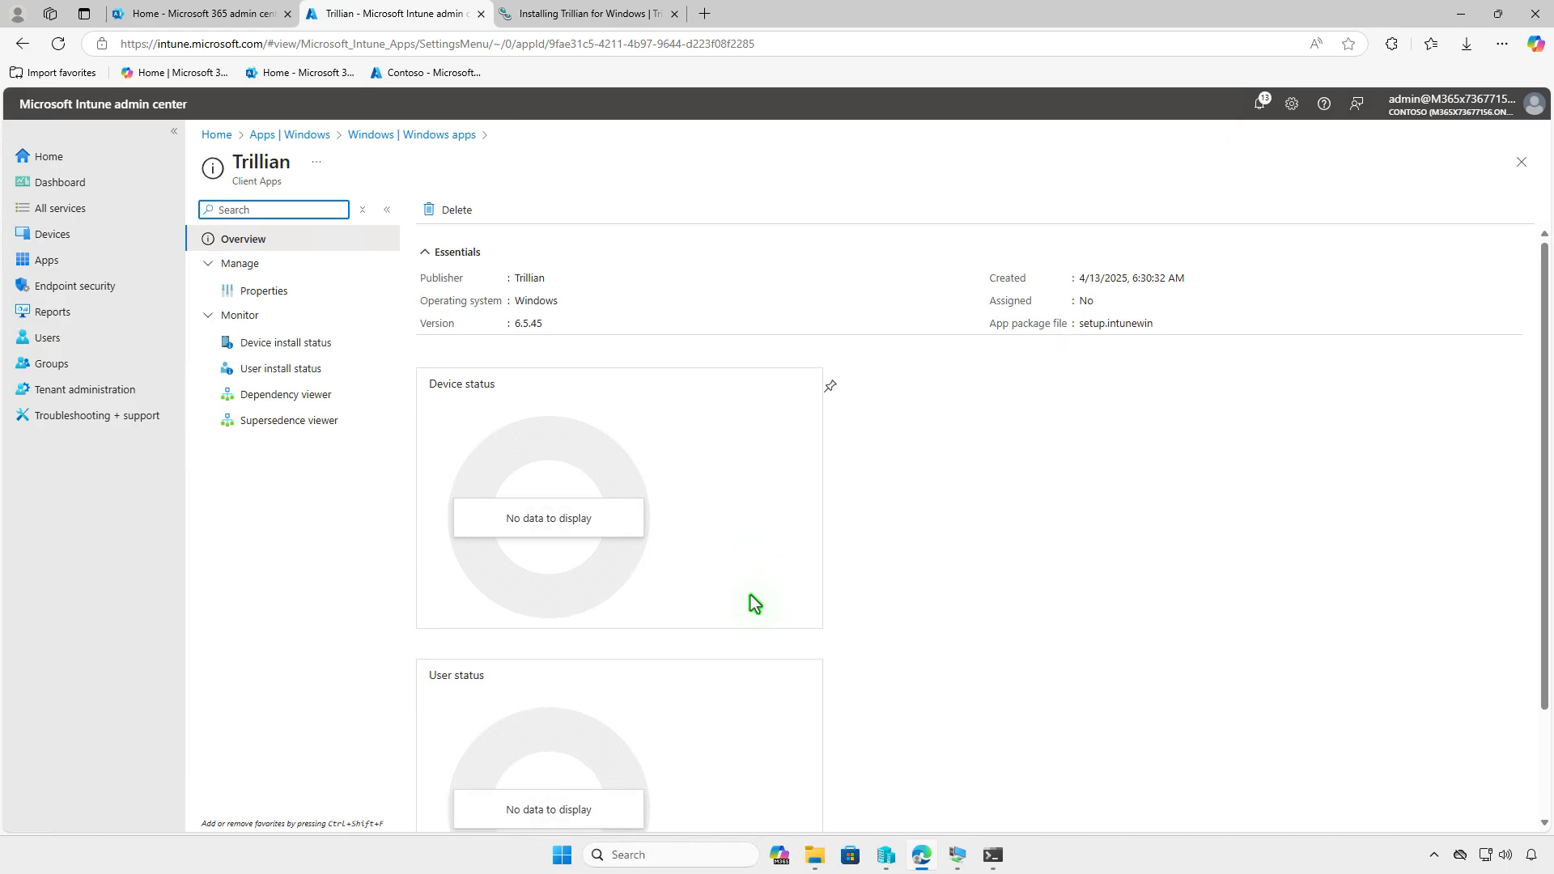
- Switch to the WIN10-CTL virtual machine and open the Access work or school account settings
{"action": "left_click", "coordinate": [1462, 14]}
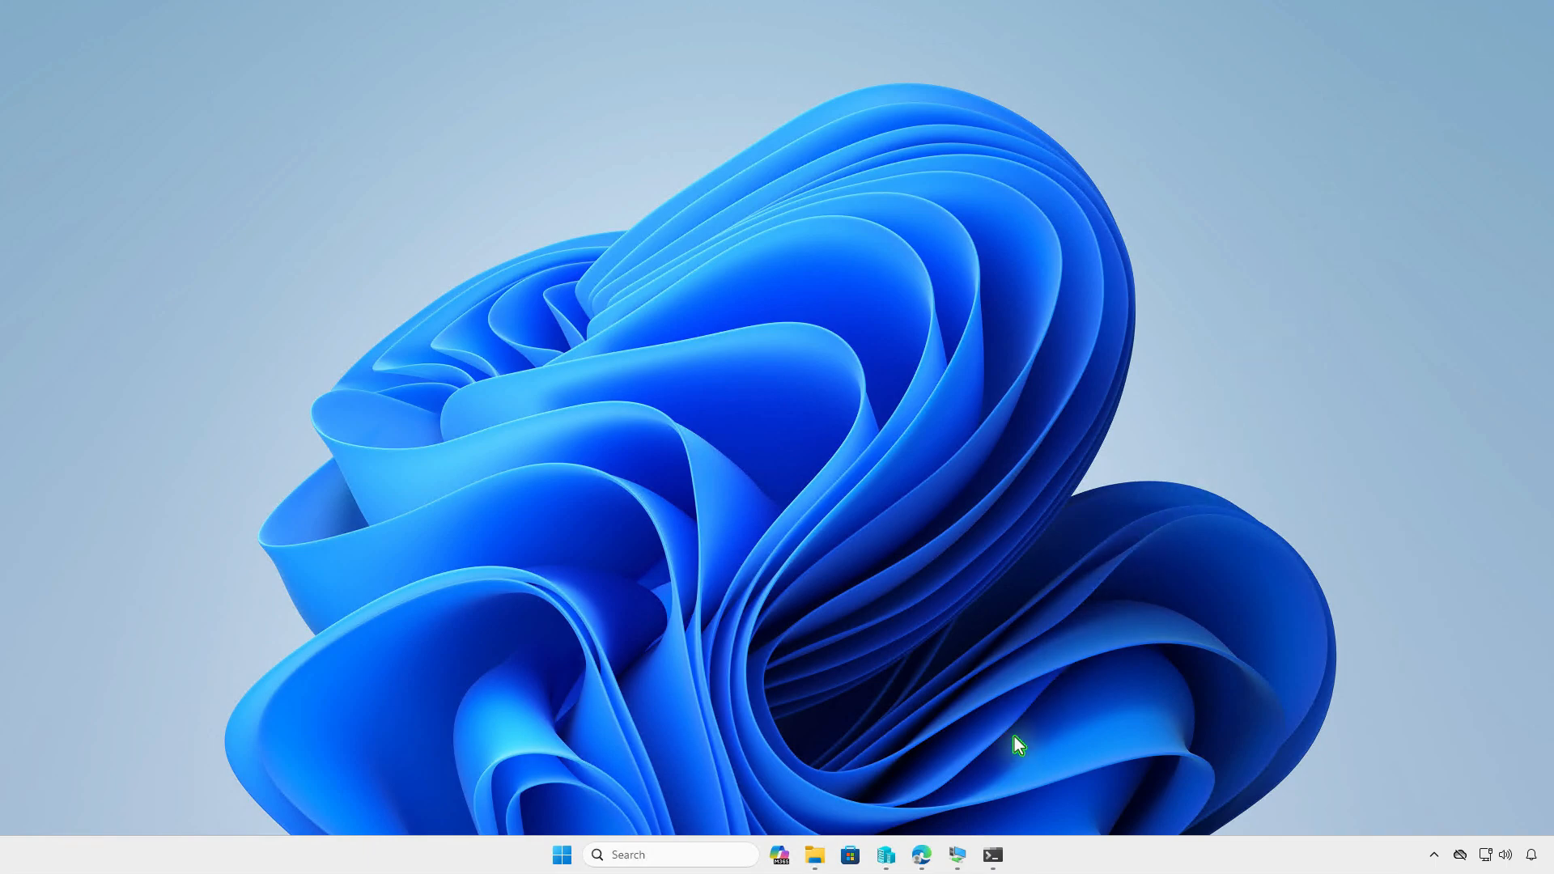
{"action": "left_click", "coordinate": [958, 854]}
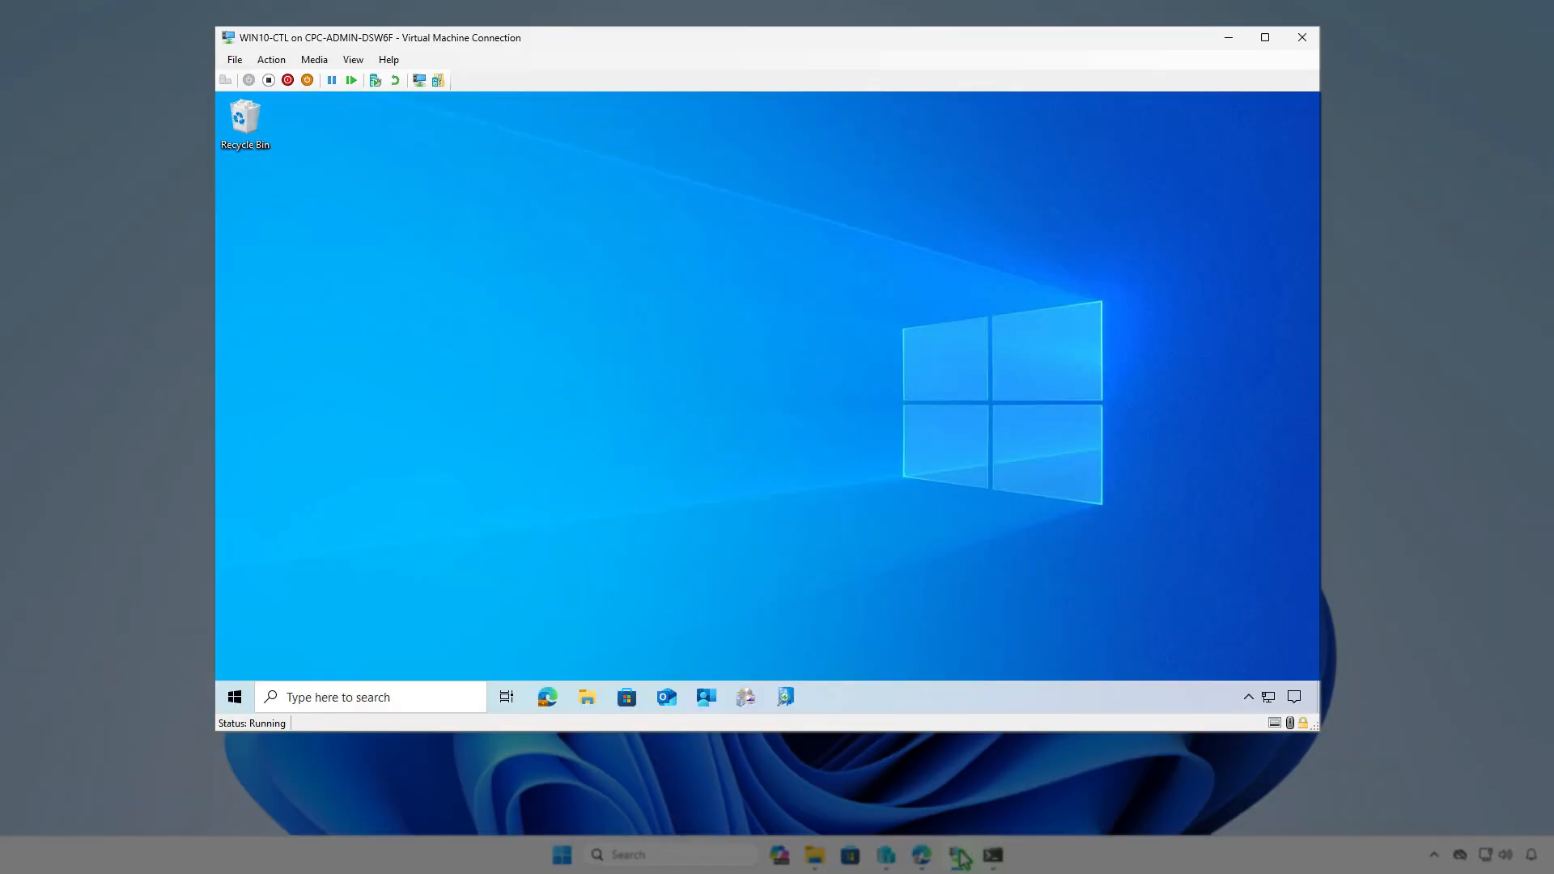
{"action": "left_click", "coordinate": [235, 697]}
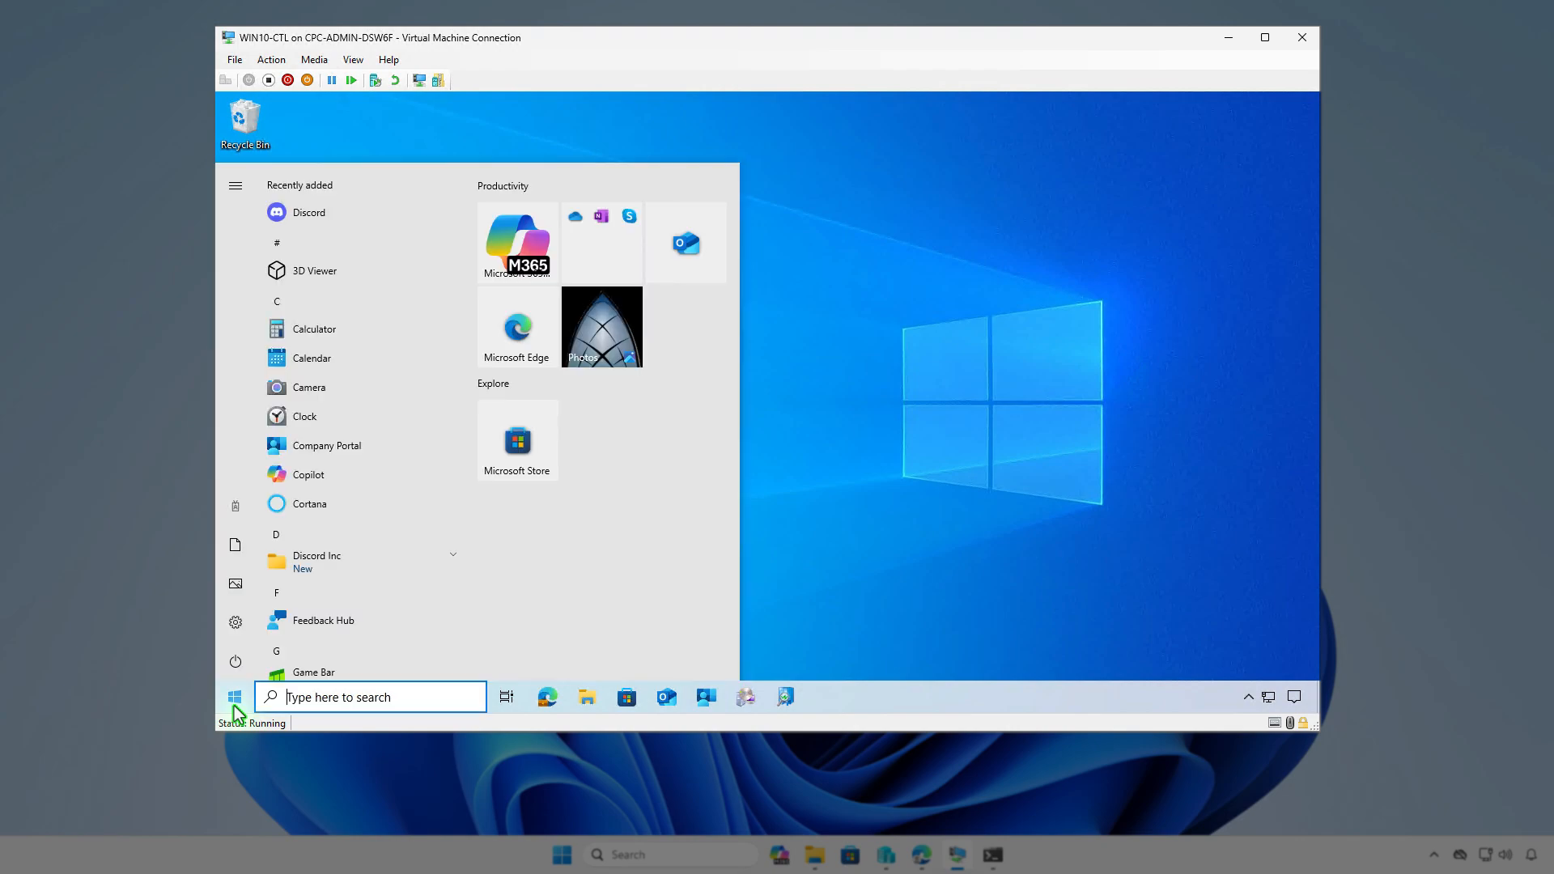
{"action": "left_click", "coordinate": [236, 508]}
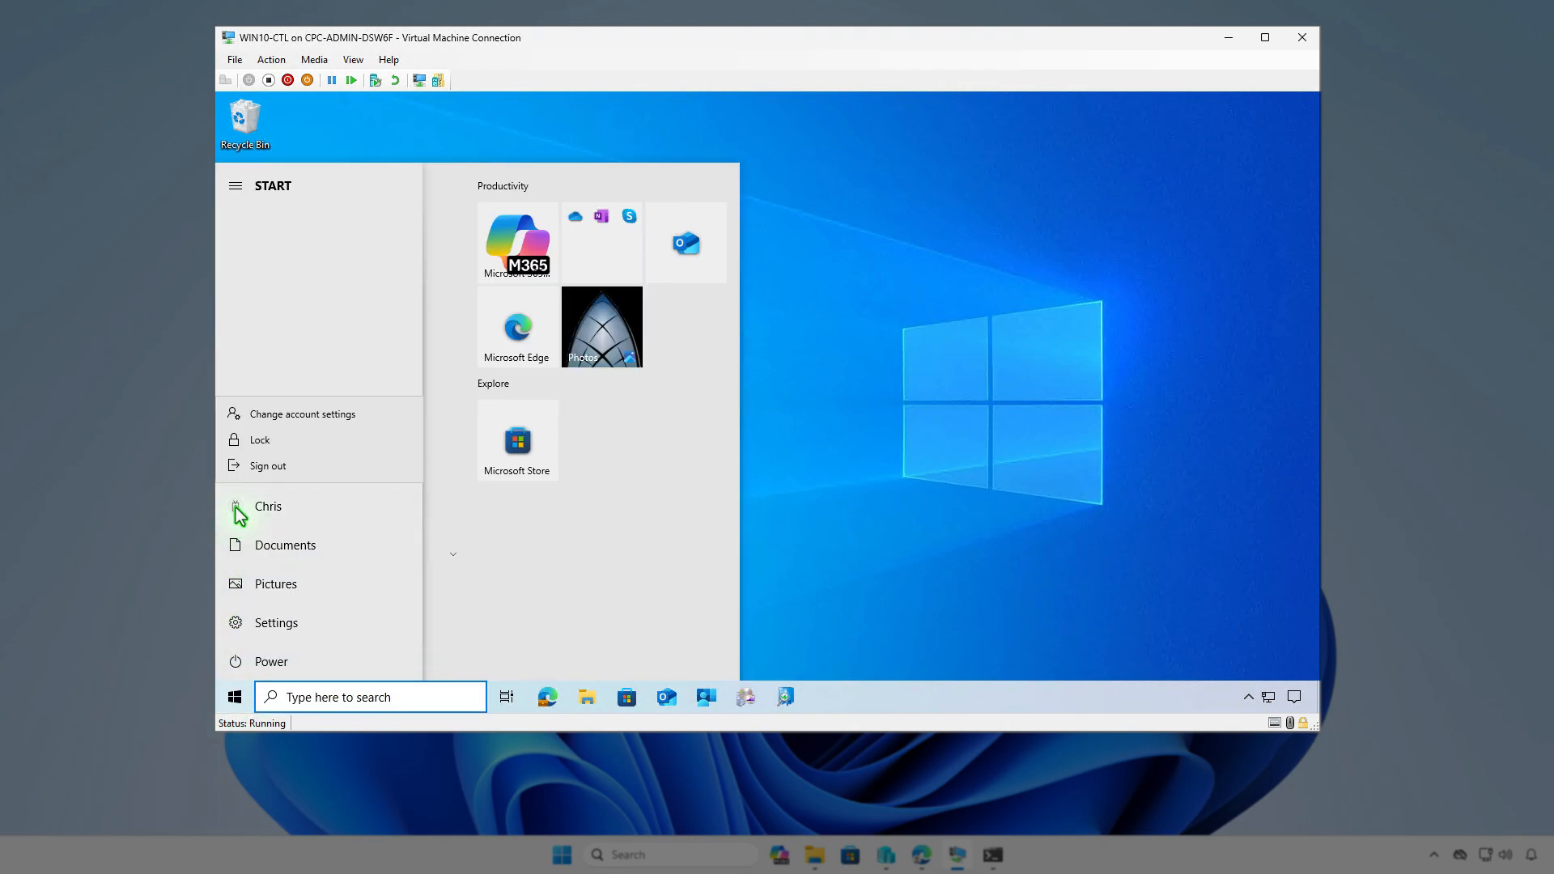
{"action": "left_click", "coordinate": [364, 419]}
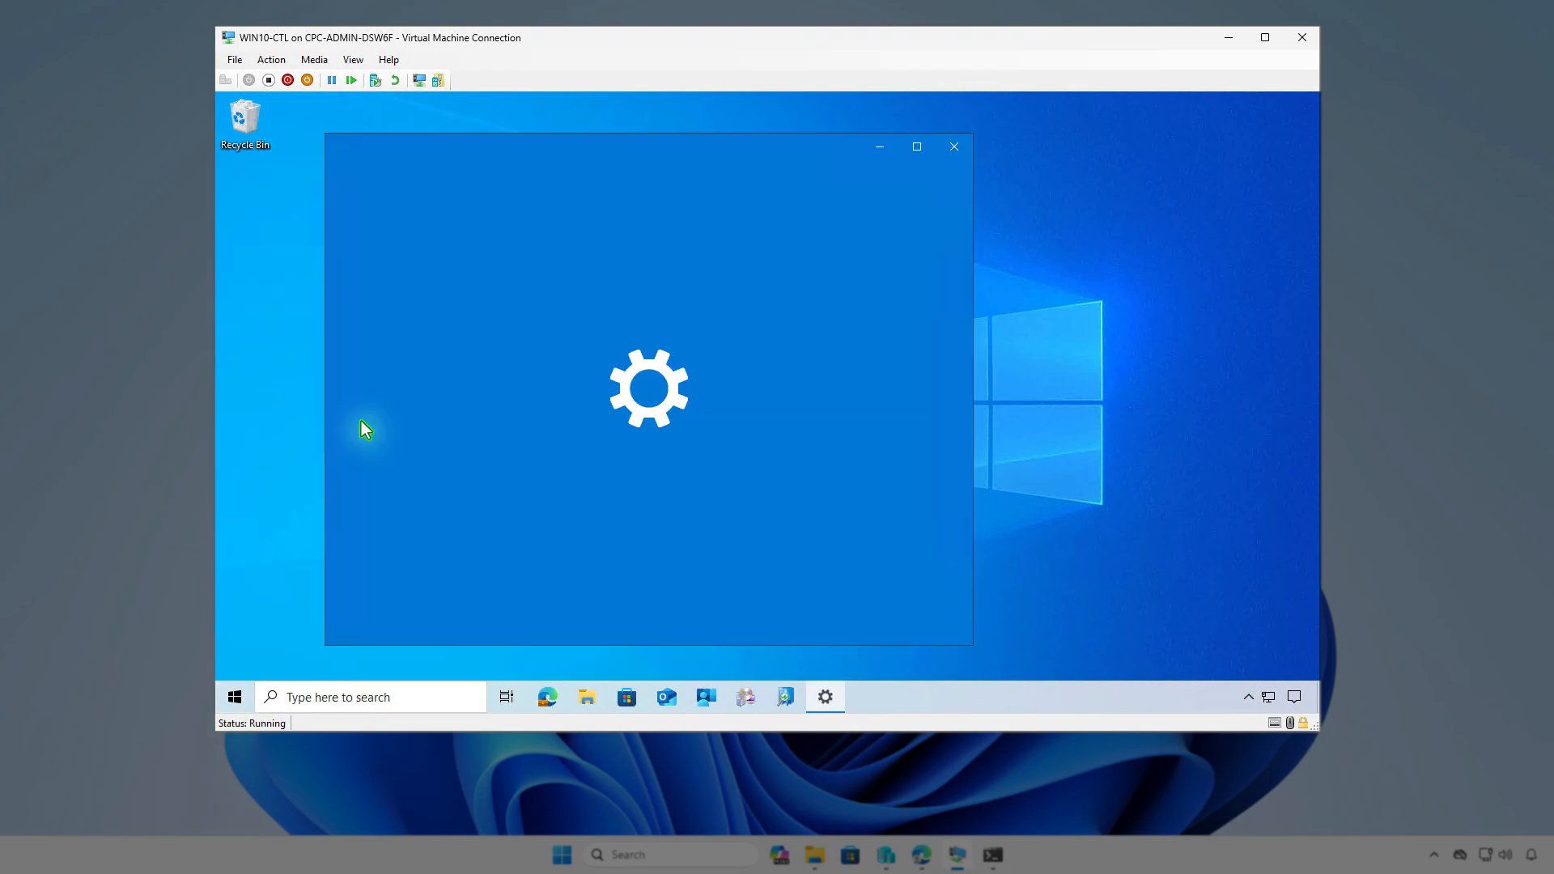
{"action": "left_click", "coordinate": [517, 436]}
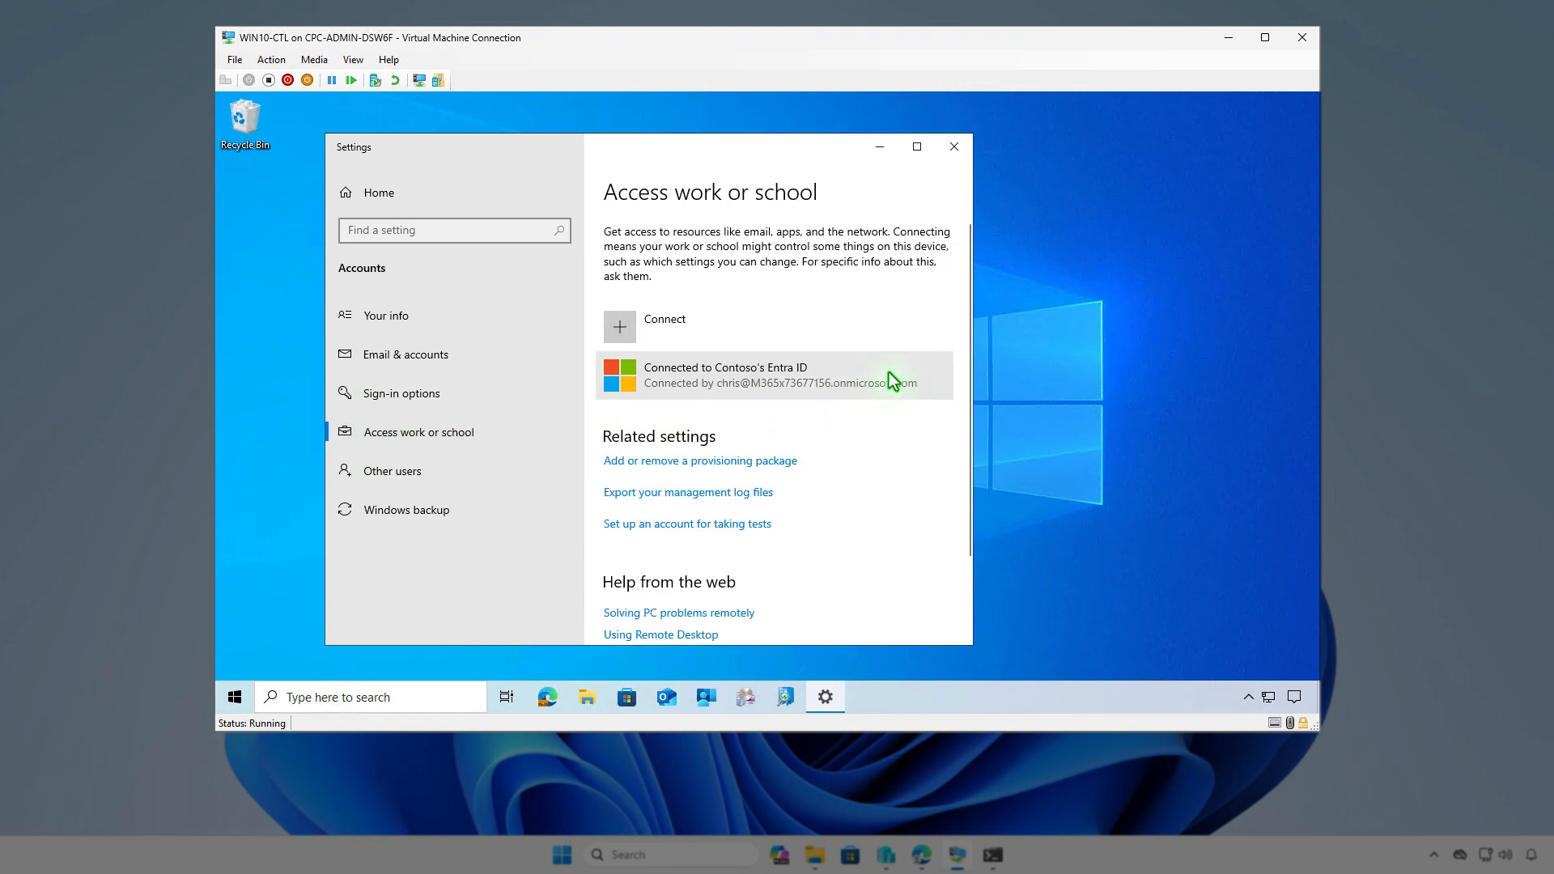
- View the device sync status in the Contoso Entra ID connection's details, then minimize the Settings window
{"action": "left_click", "coordinate": [888, 374]}
{"action": "left_click", "coordinate": [847, 442]}
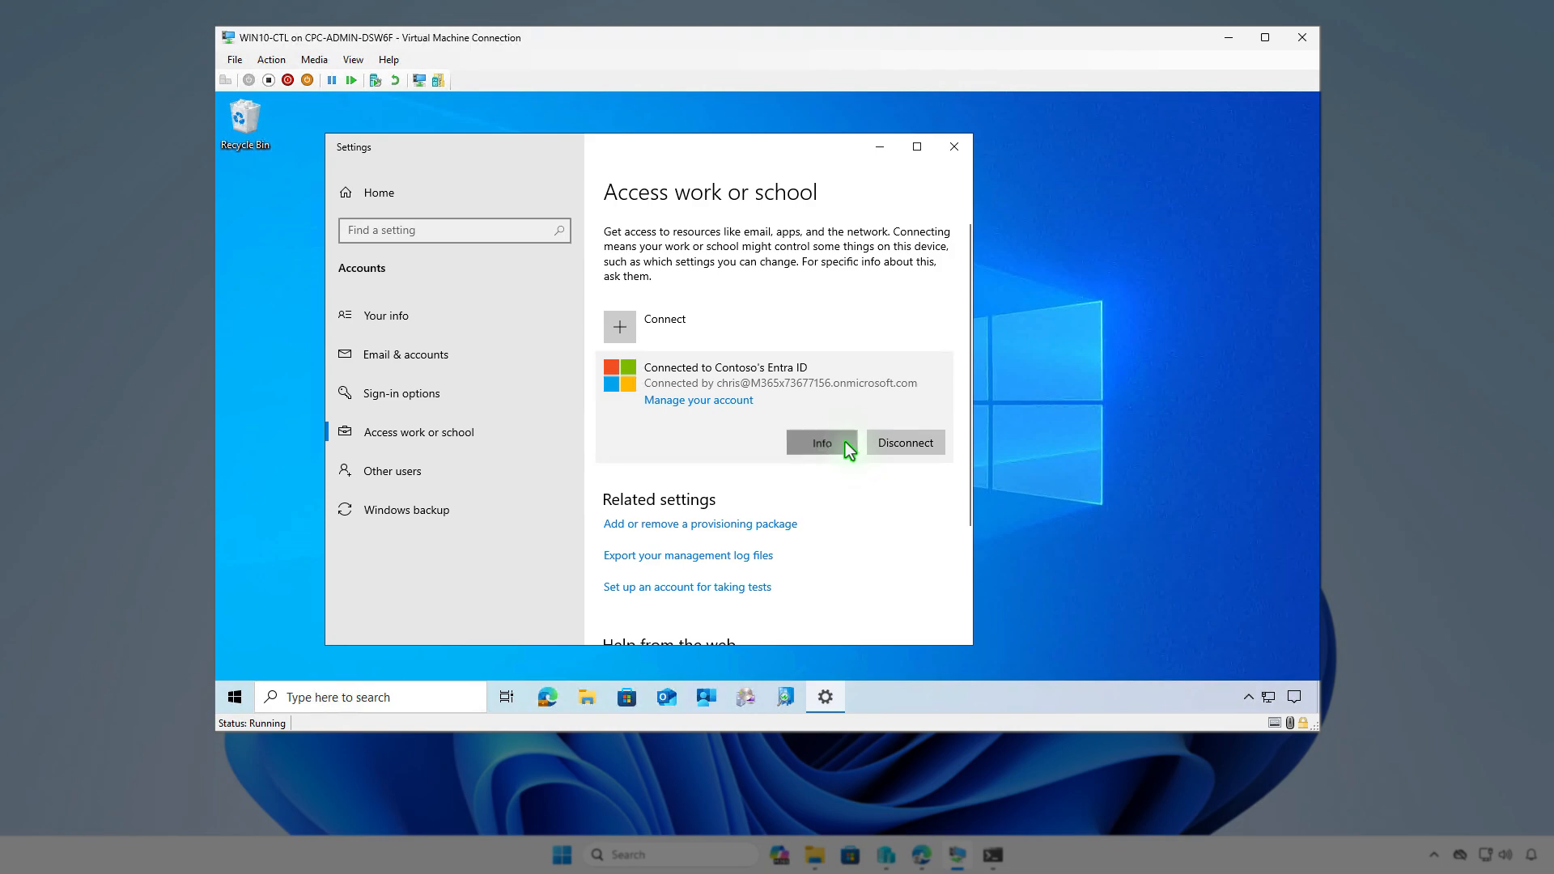
{"action": "scroll", "coordinate": [837, 455], "scroll_direction": "down", "scroll_amount": 10}
{"action": "scroll", "coordinate": [837, 455], "scroll_direction": "down", "scroll_amount": 1}
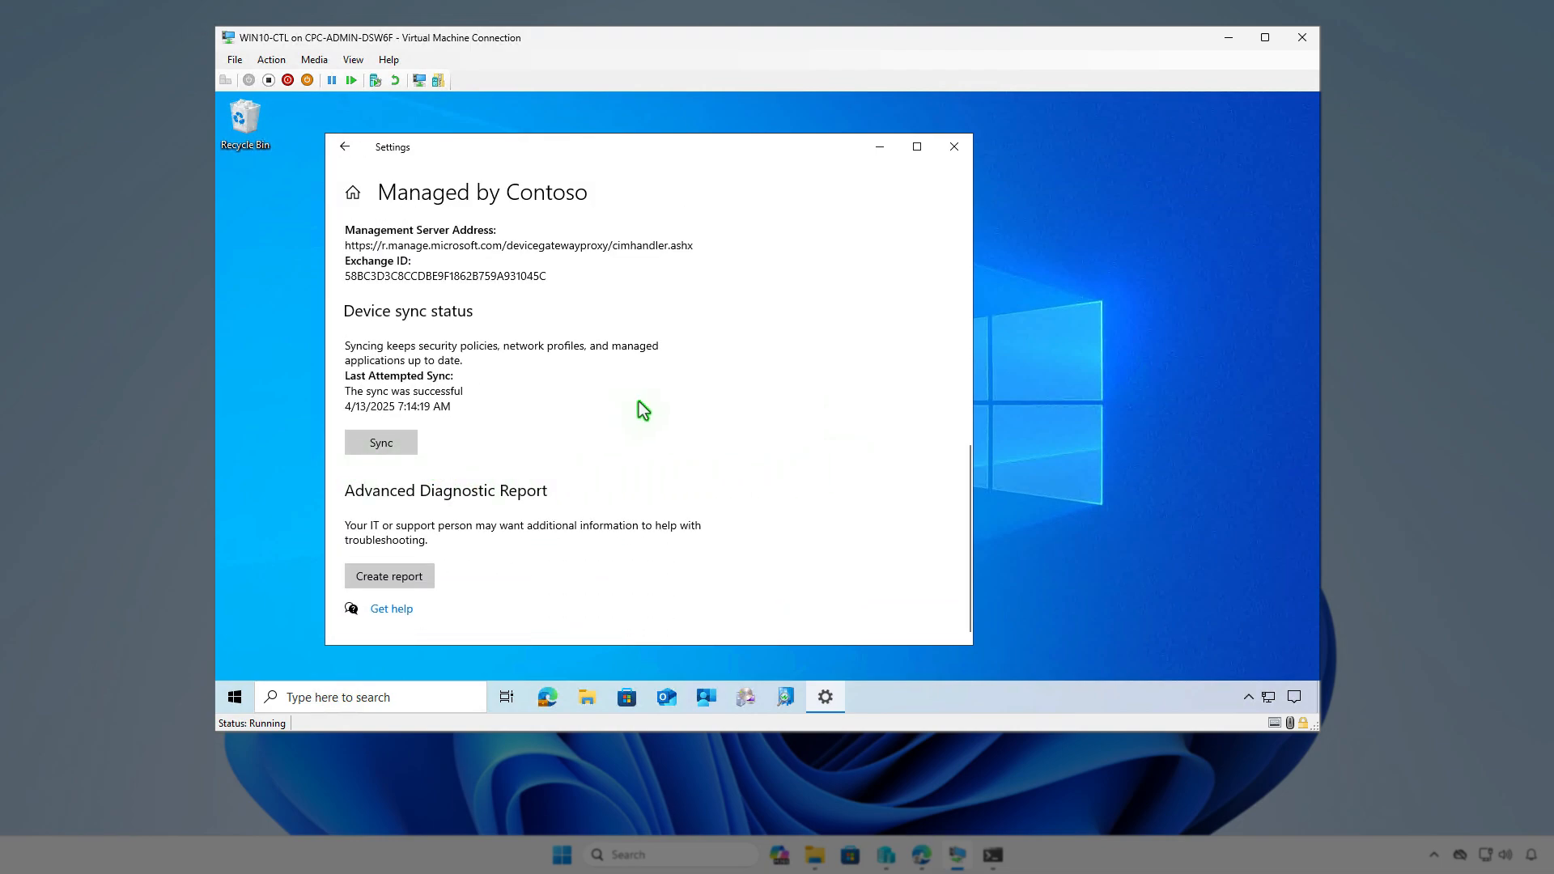
{"action": "left_click", "coordinate": [879, 151]}
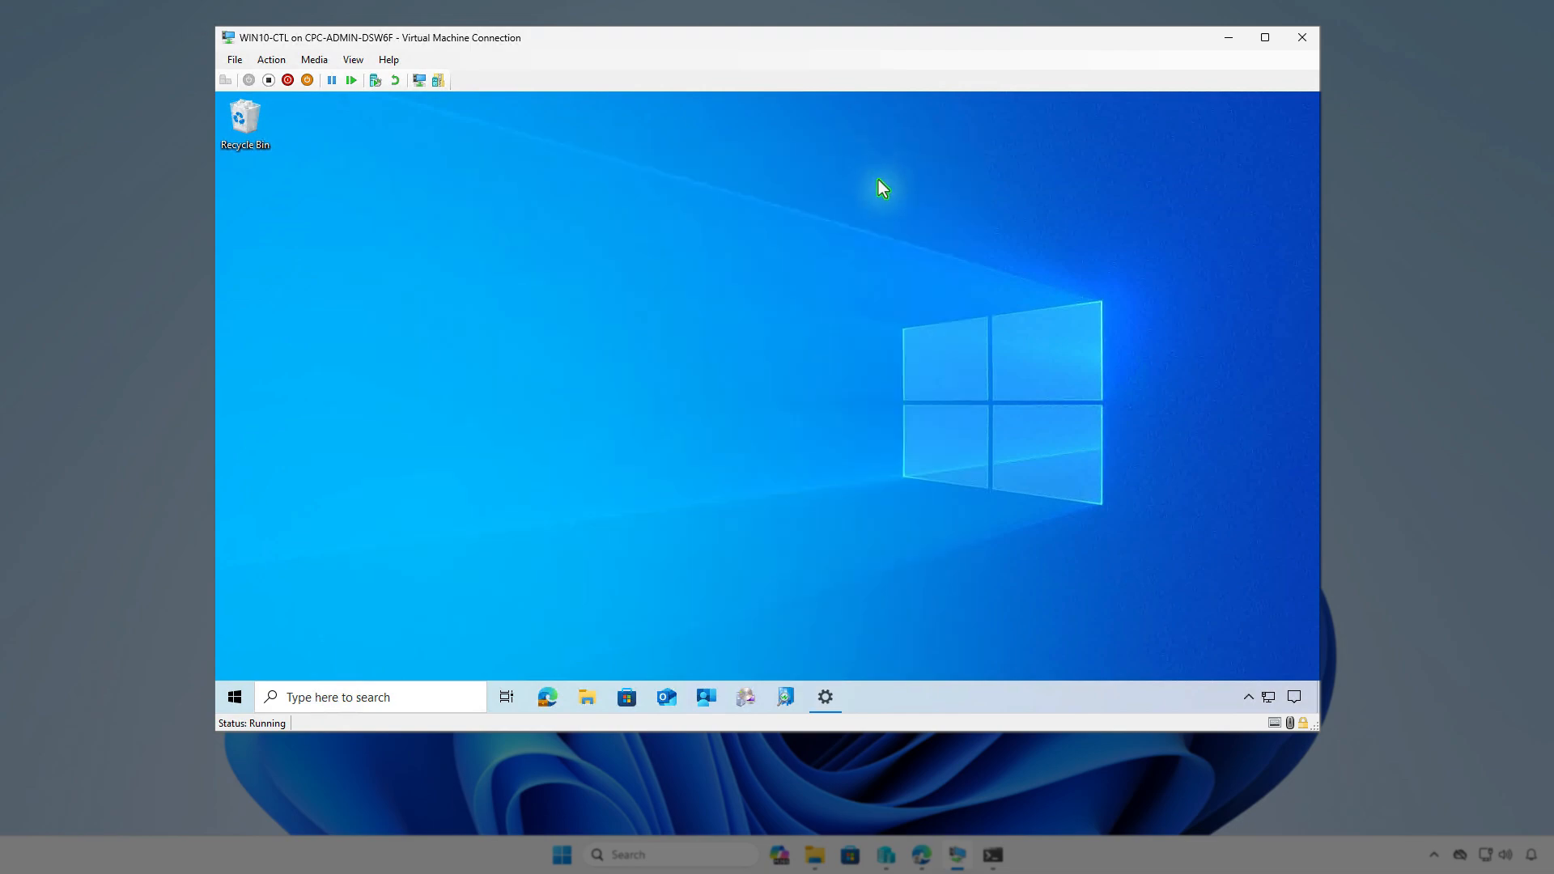
- Sync the device from the Company Portal app's settings and check the Intune software distribution notifications
{"action": "left_click", "coordinate": [704, 696]}
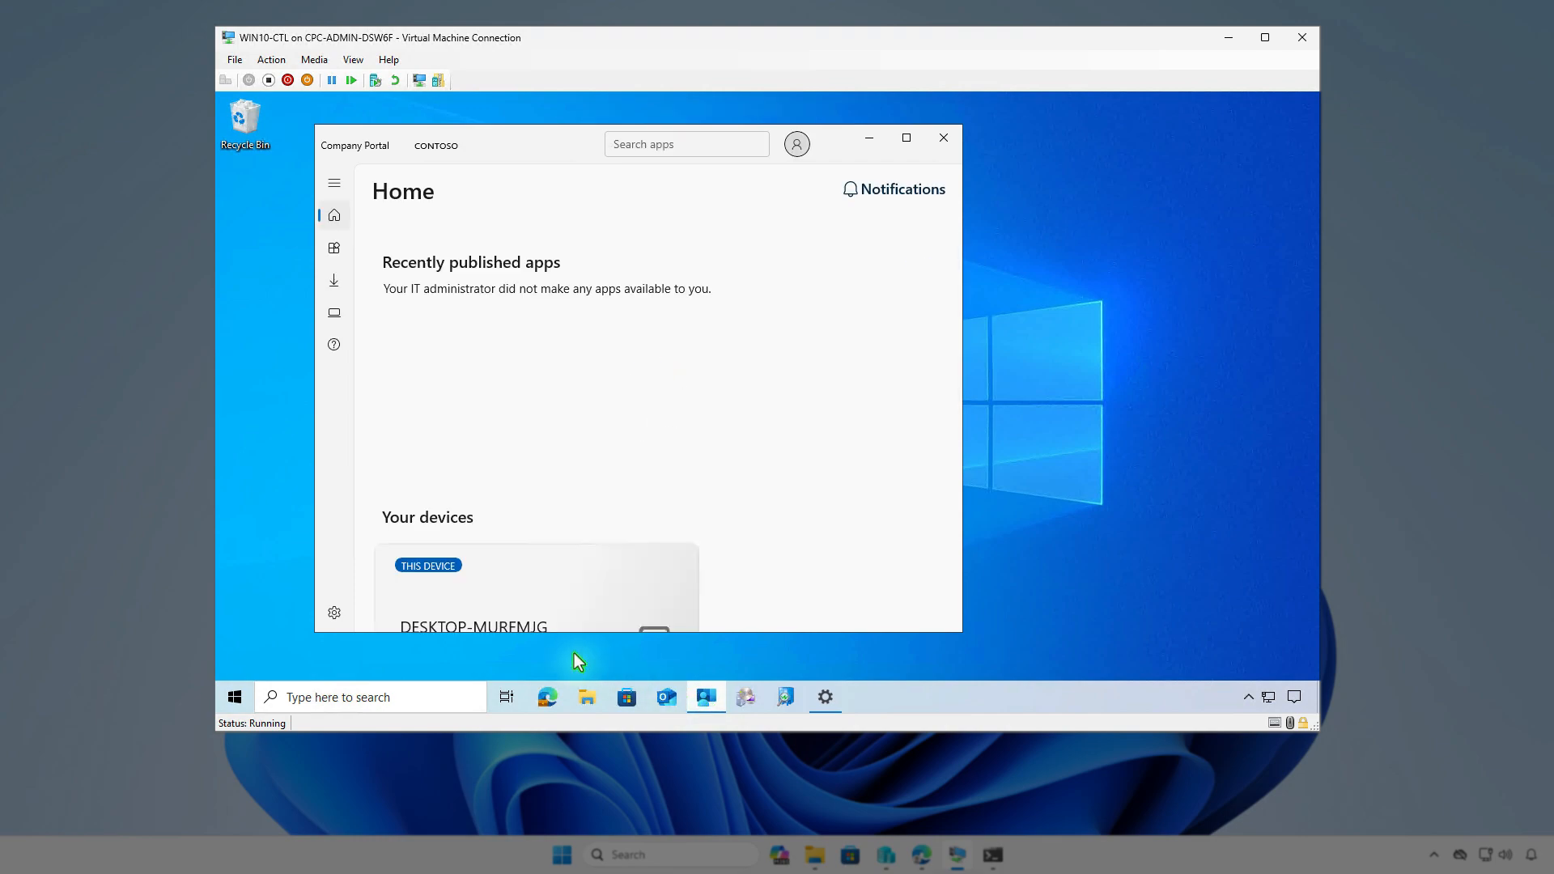
{"action": "left_click", "coordinate": [333, 620]}
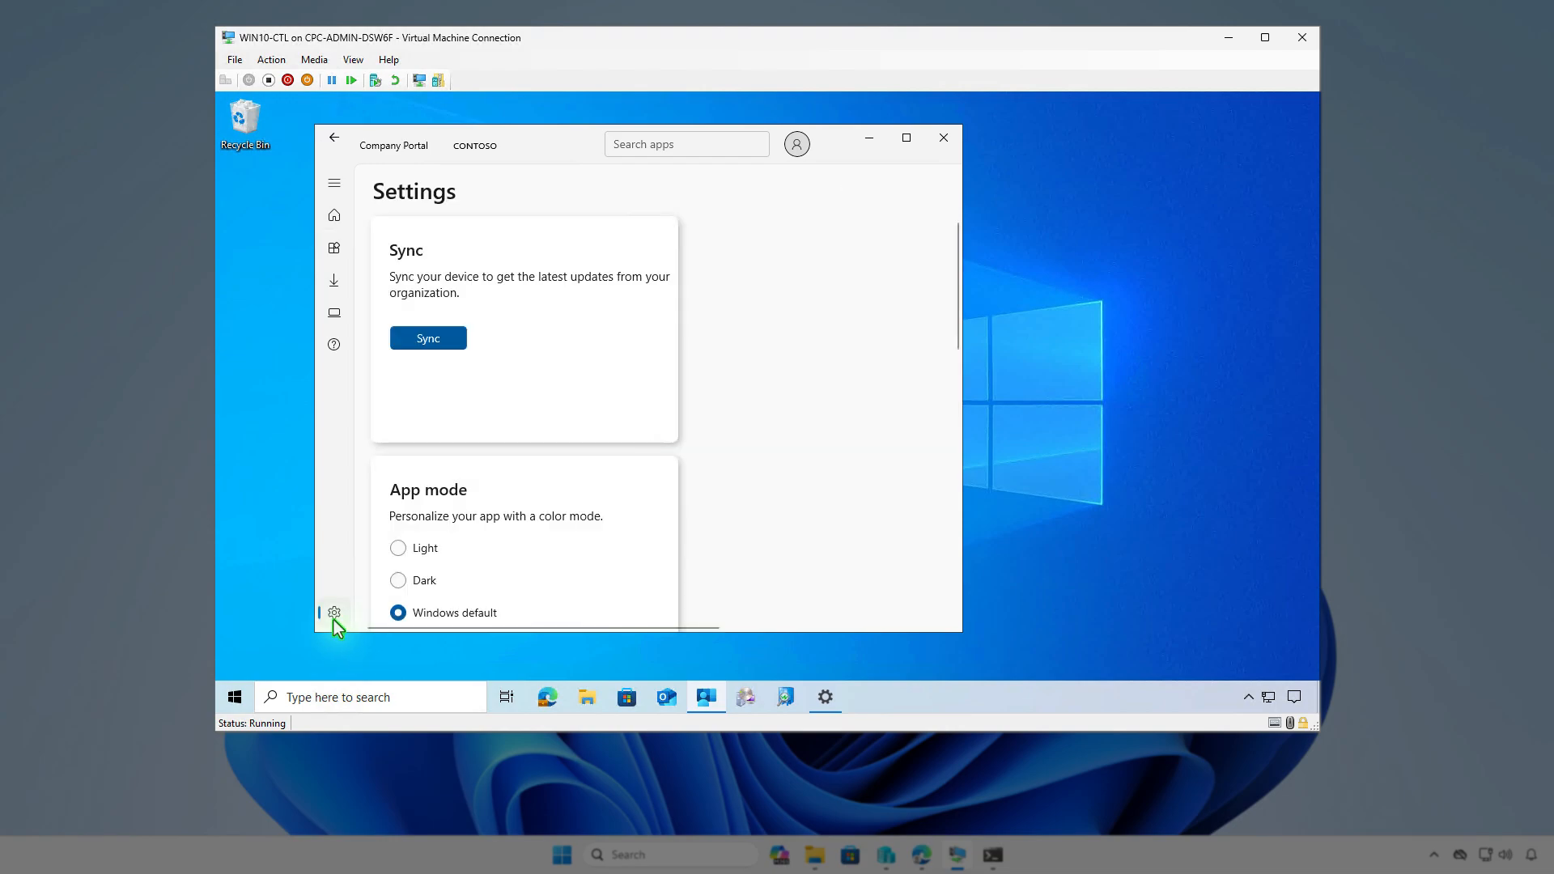
{"action": "left_click", "coordinate": [453, 339]}
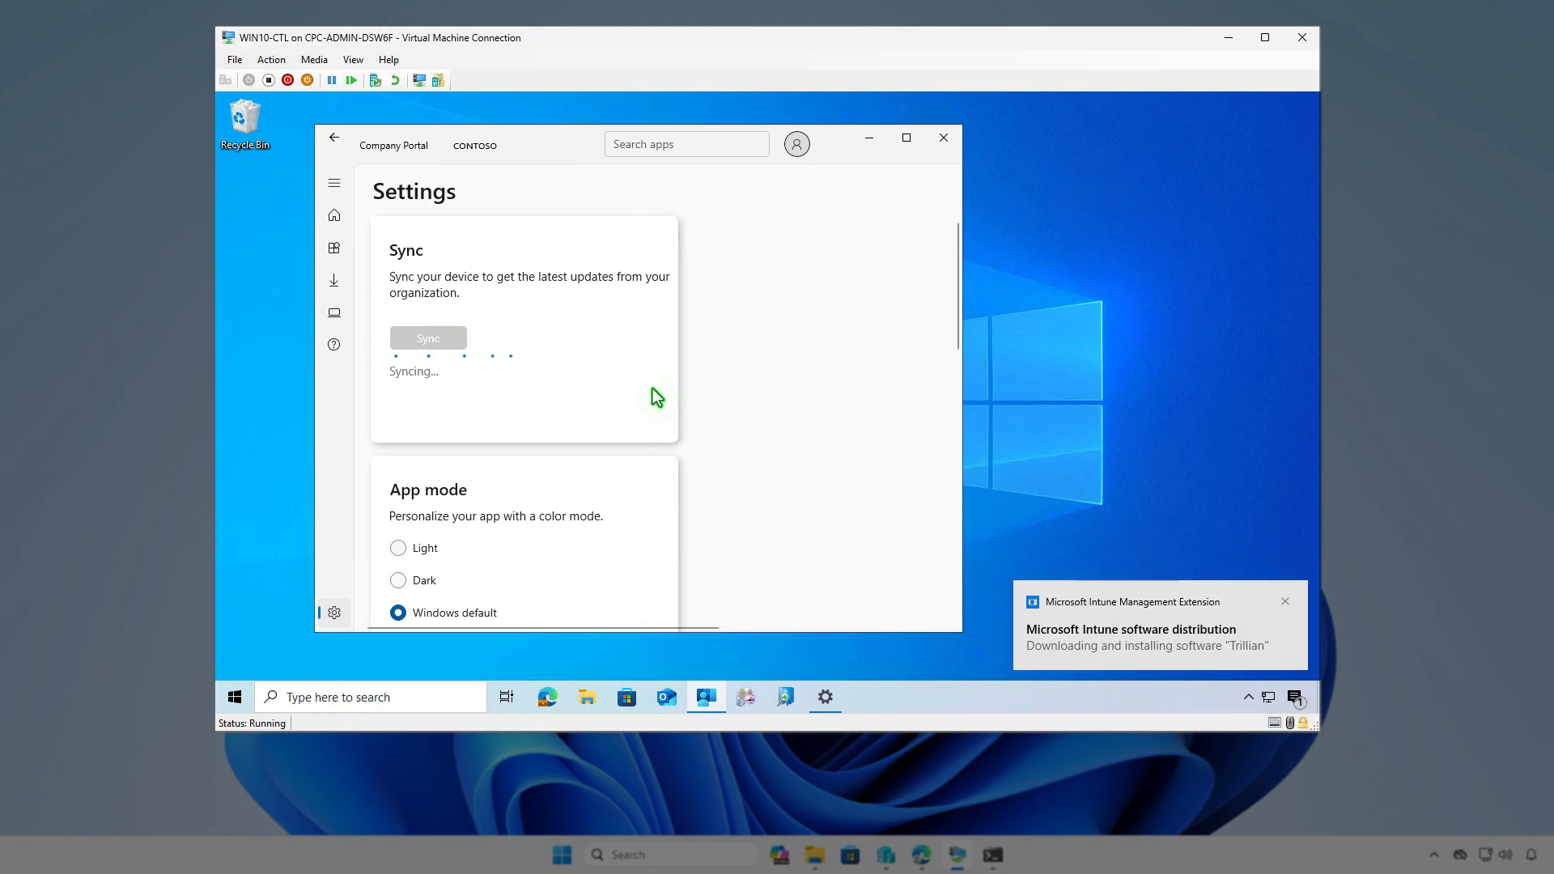
{"action": "left_click", "coordinate": [1295, 698]}
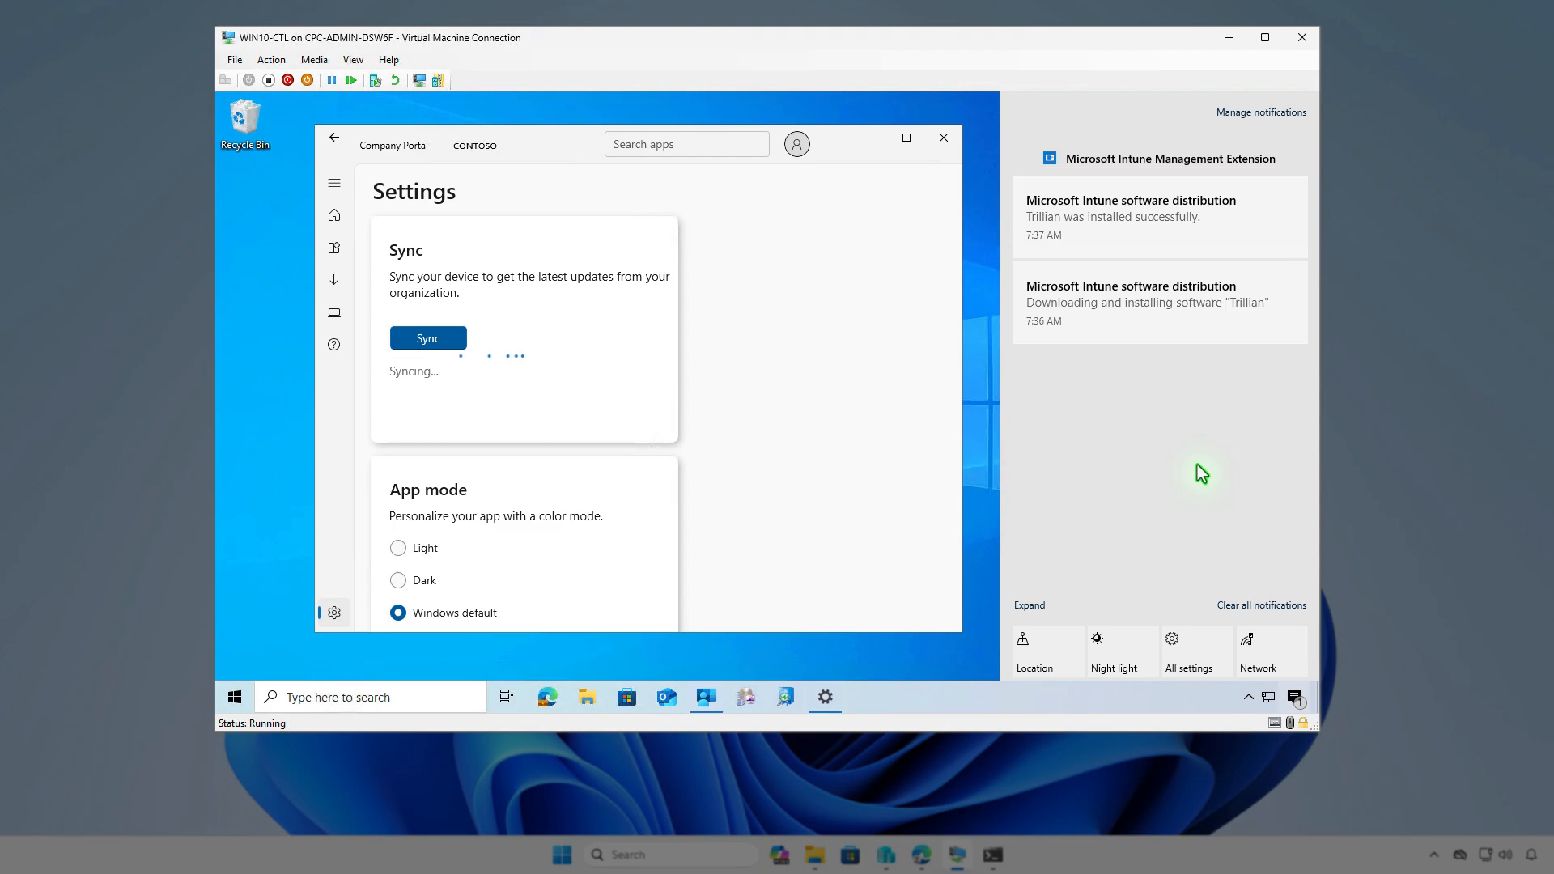
{"action": "left_click", "coordinate": [870, 139]}
- Search the virtual machine's installed apps for "tril" to check for Trillian, then minimize the Settings window
{"action": "right_click", "coordinate": [230, 701]}
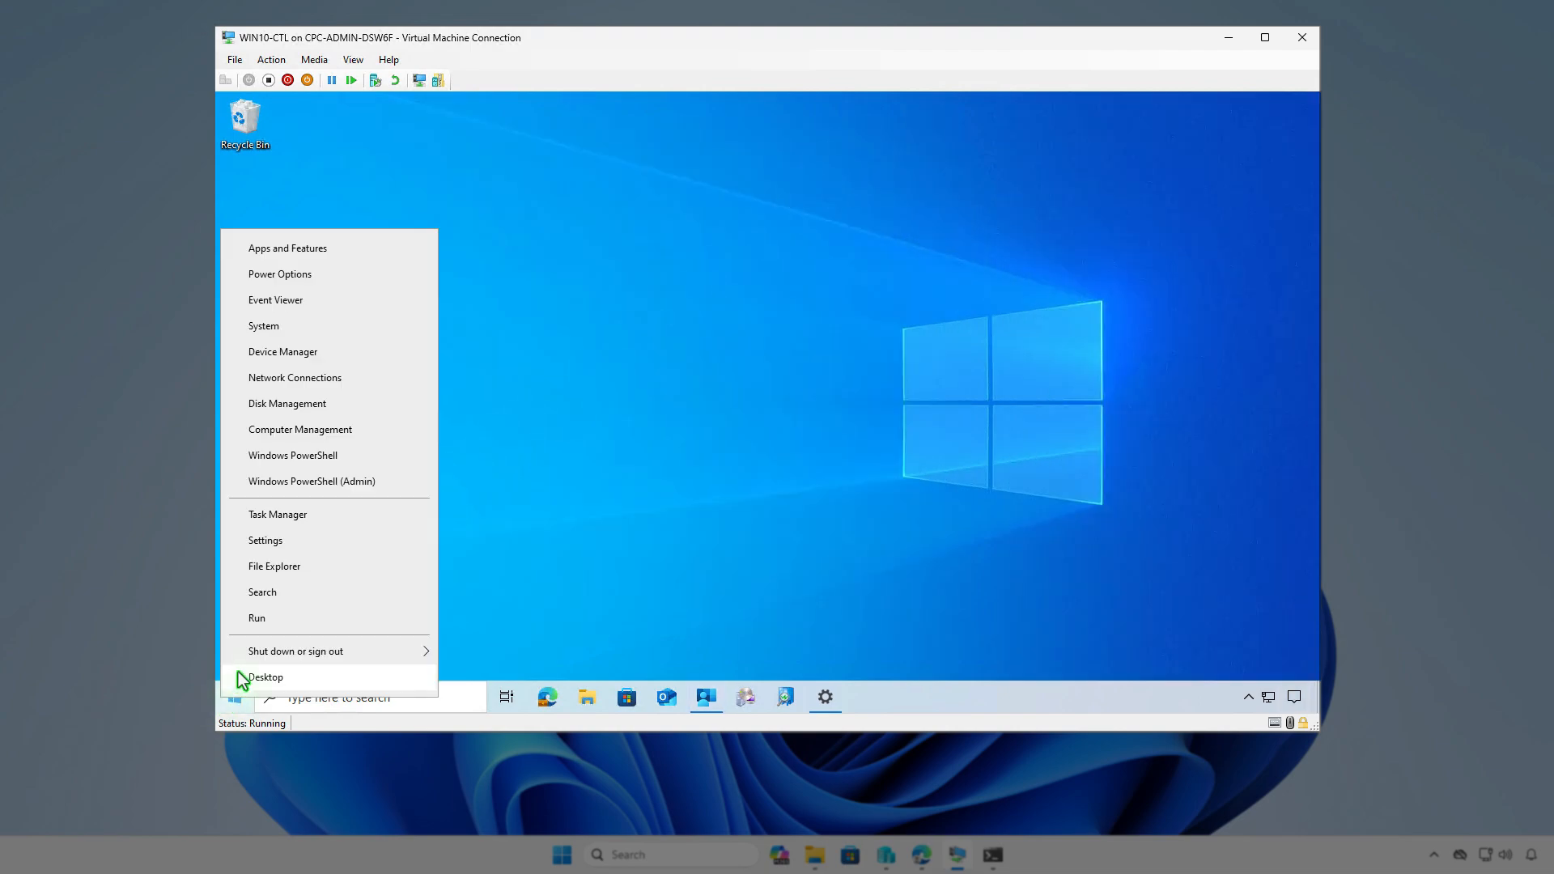
{"action": "left_click", "coordinate": [315, 250]}
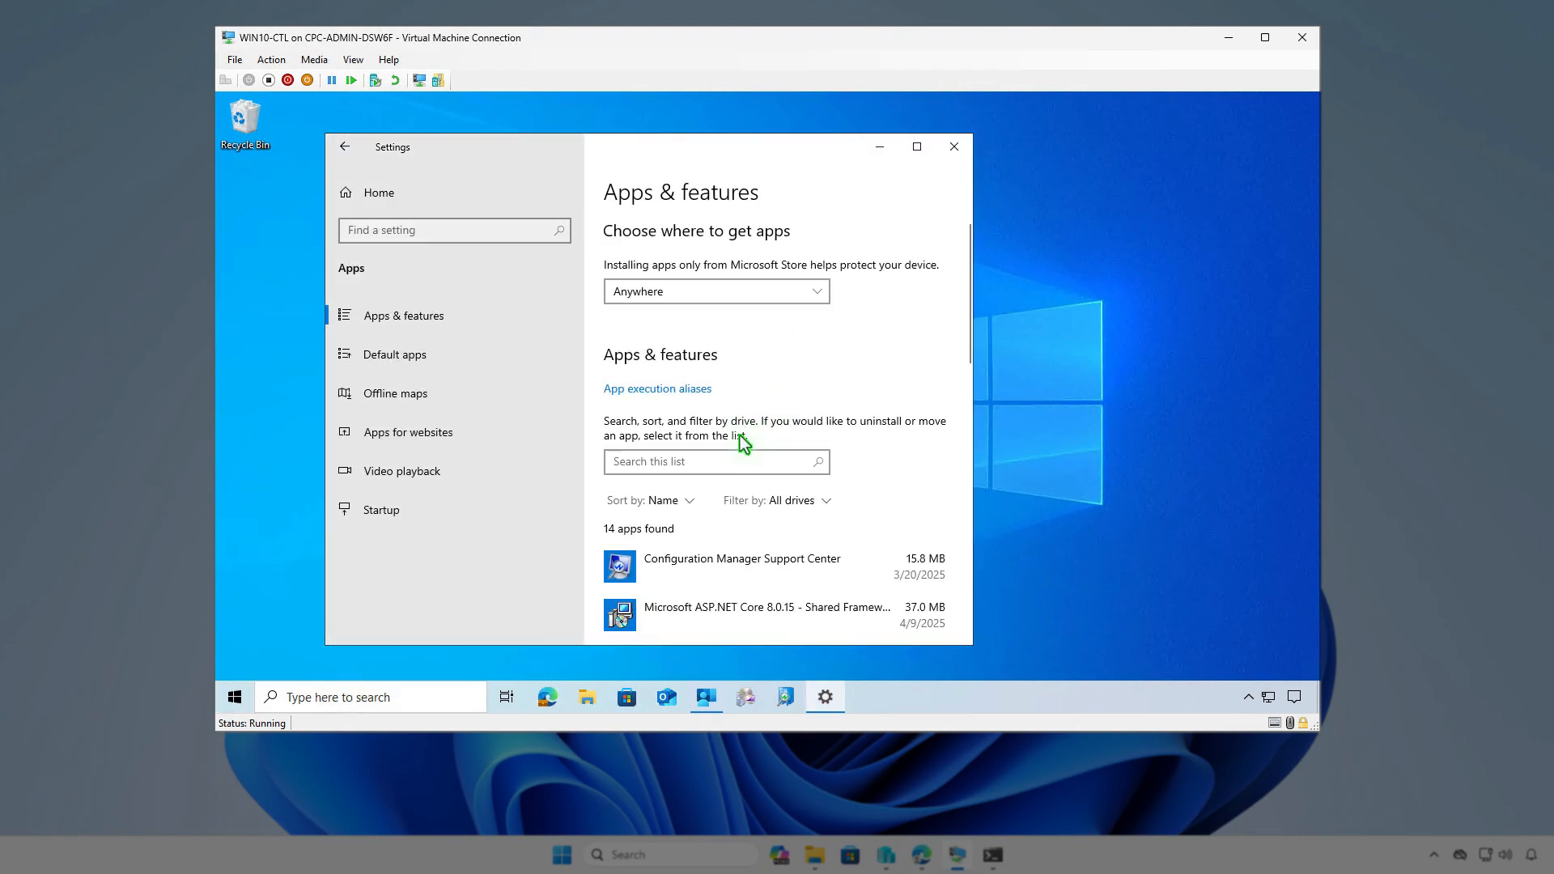
{"action": "left_click", "coordinate": [730, 460]}
{"action": "type", "text": "tril"}
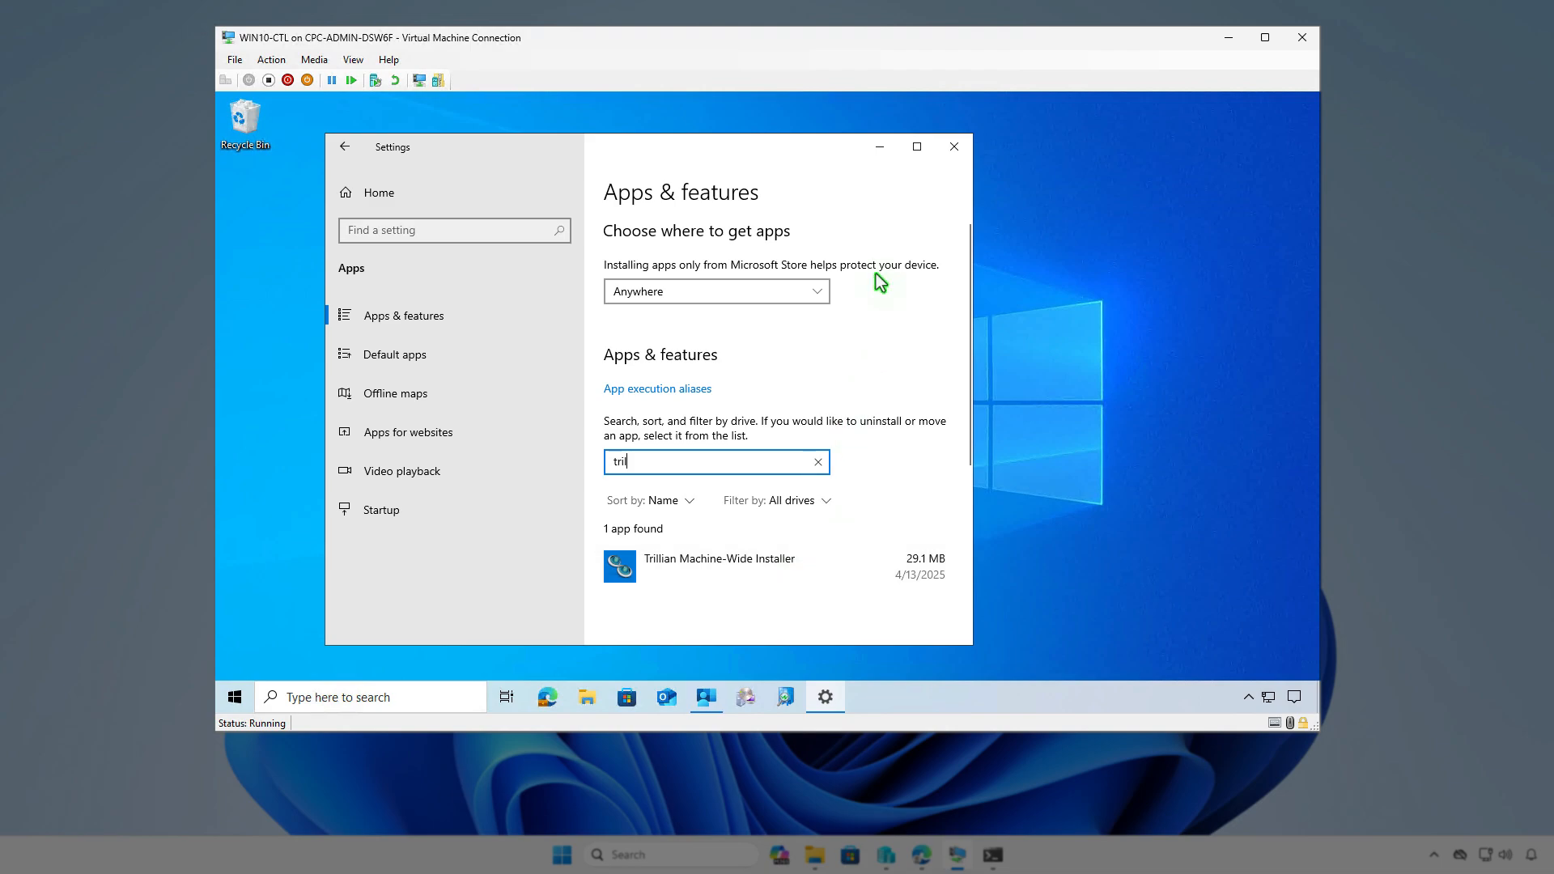
{"action": "left_click", "coordinate": [881, 151]}
- Leave the virtual machine, return to Intune in the browser, and refresh Trillian's overview to check its install status
{"action": "left_click", "coordinate": [1227, 41]}
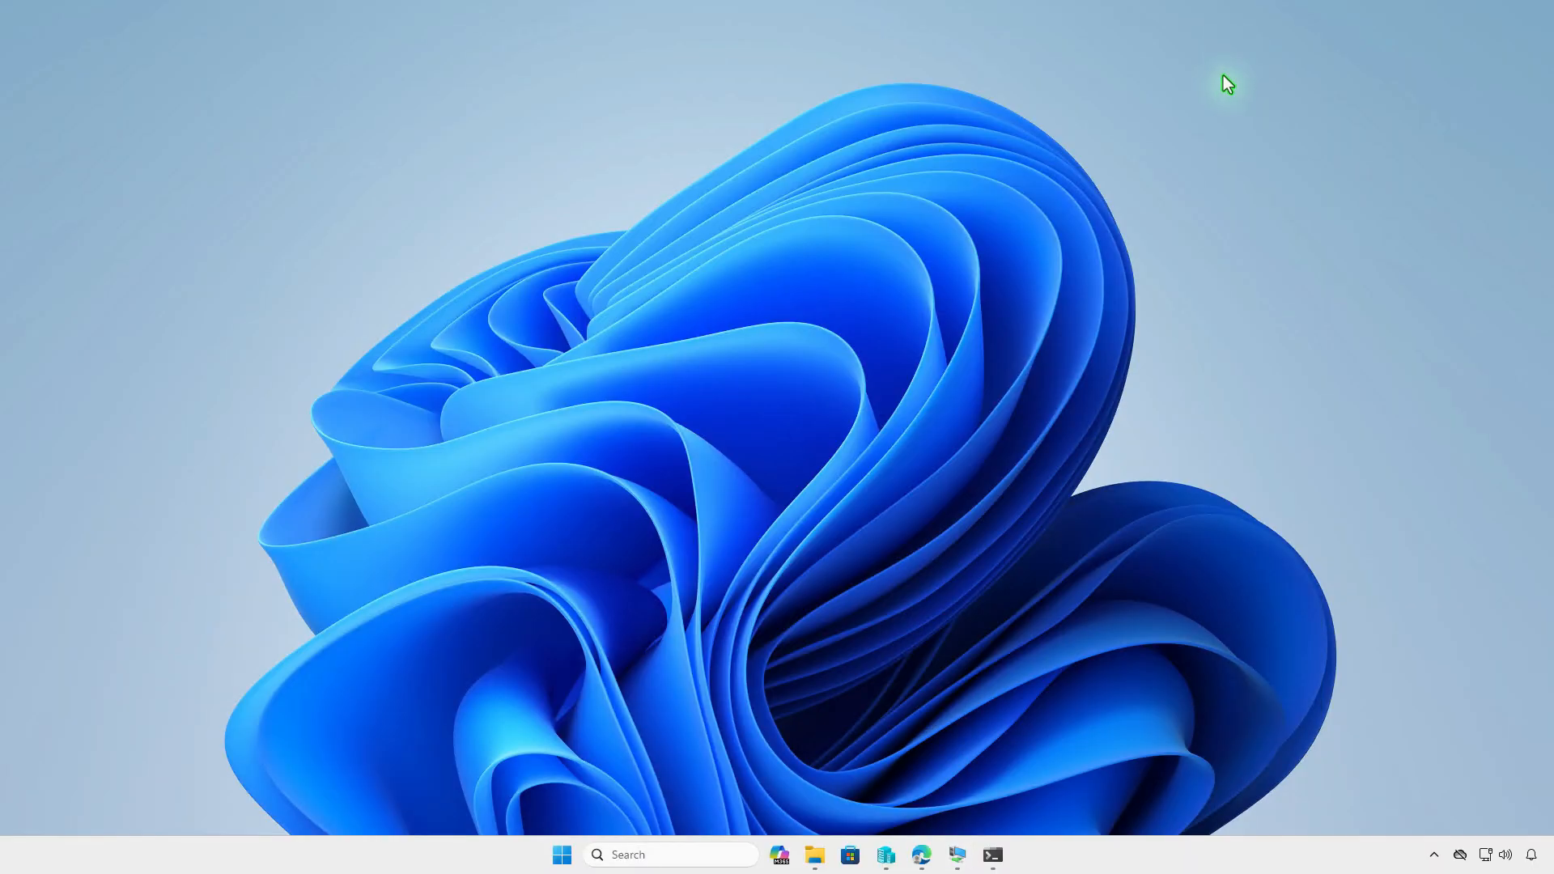
{"action": "left_click", "coordinate": [921, 855]}
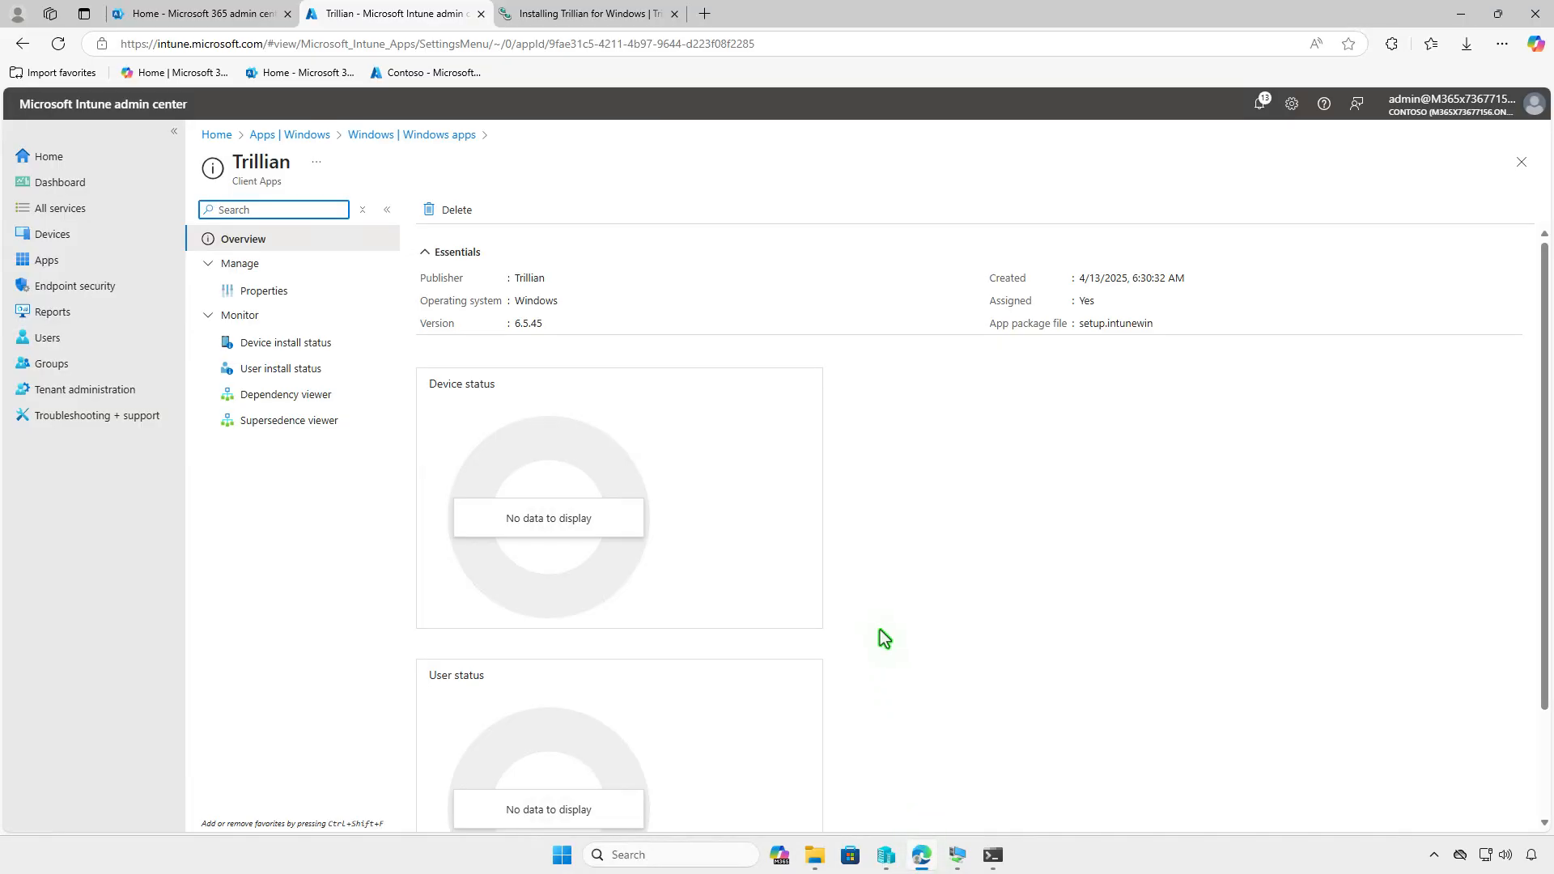
{"action": "left_click", "coordinate": [58, 44]}
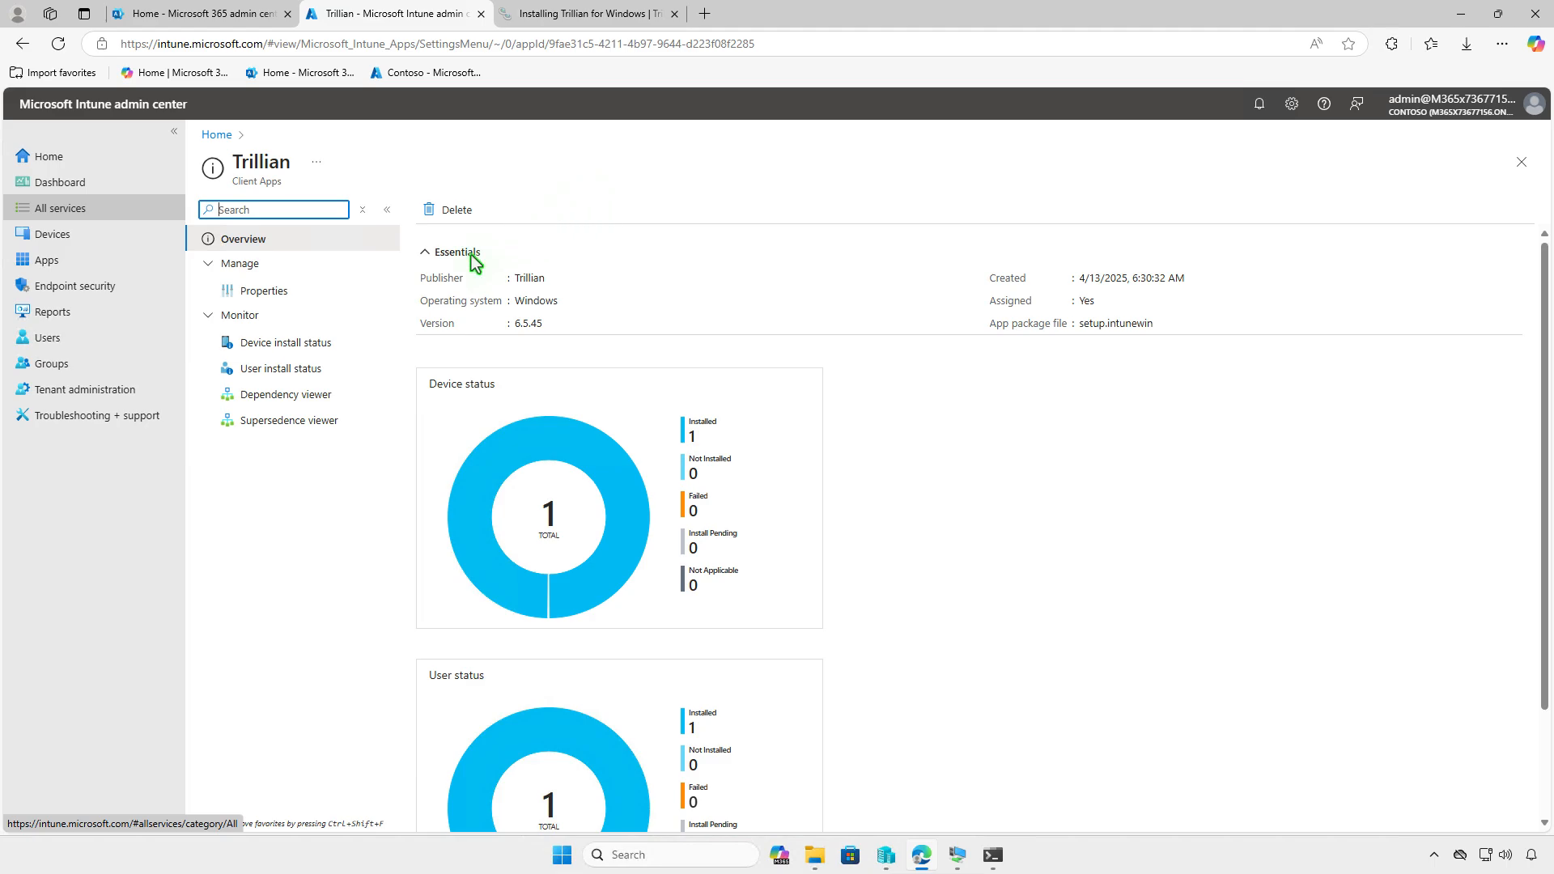
{"action": "left_click", "coordinate": [325, 343]}
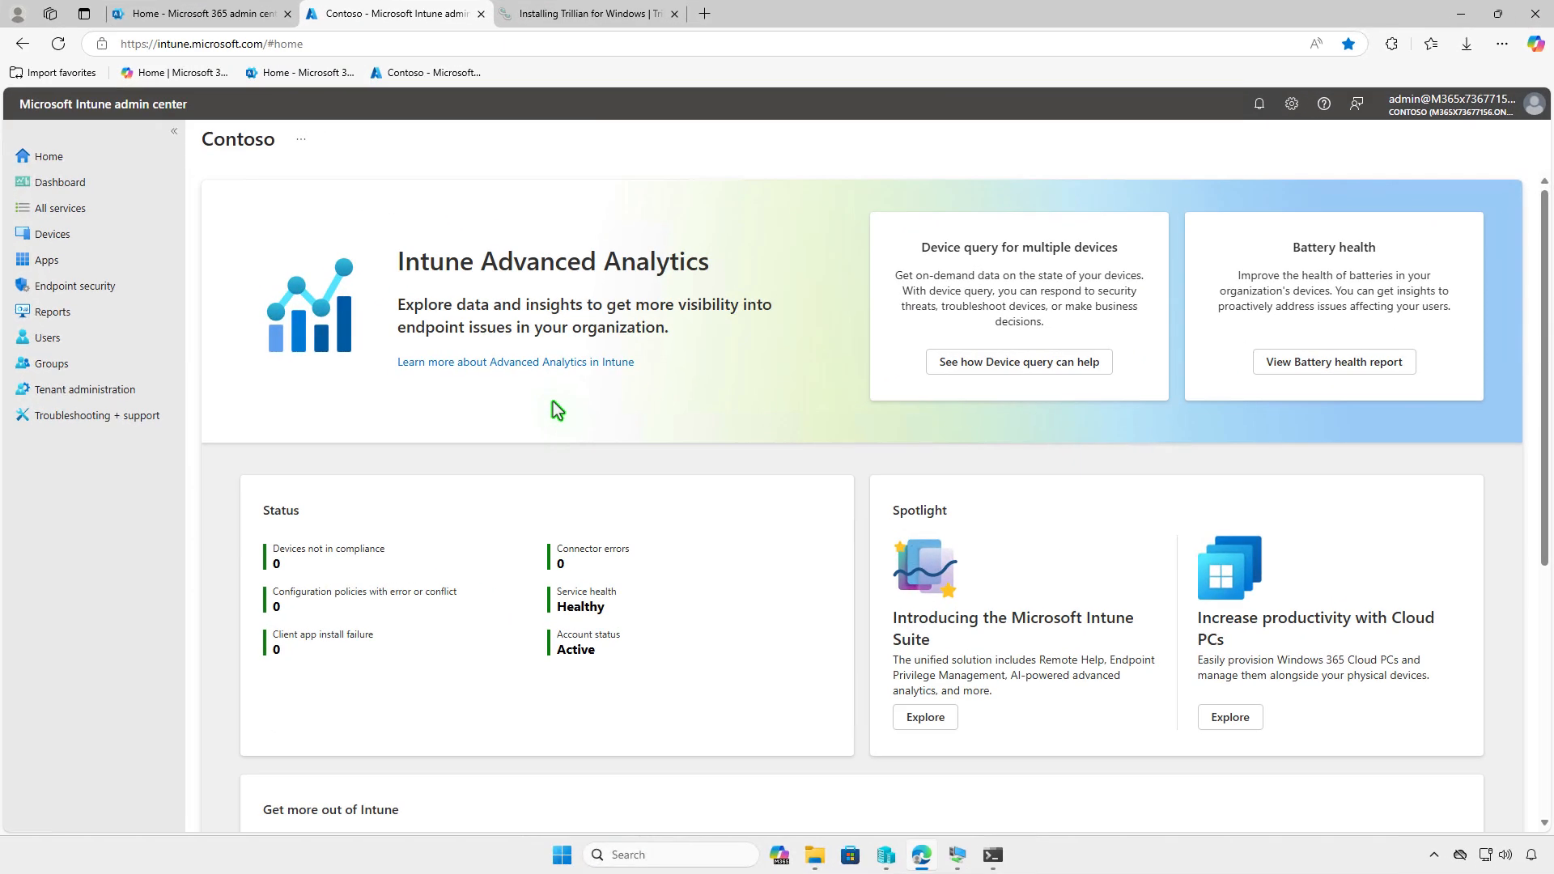
{"action": "left_click", "coordinate": [91, 262]}
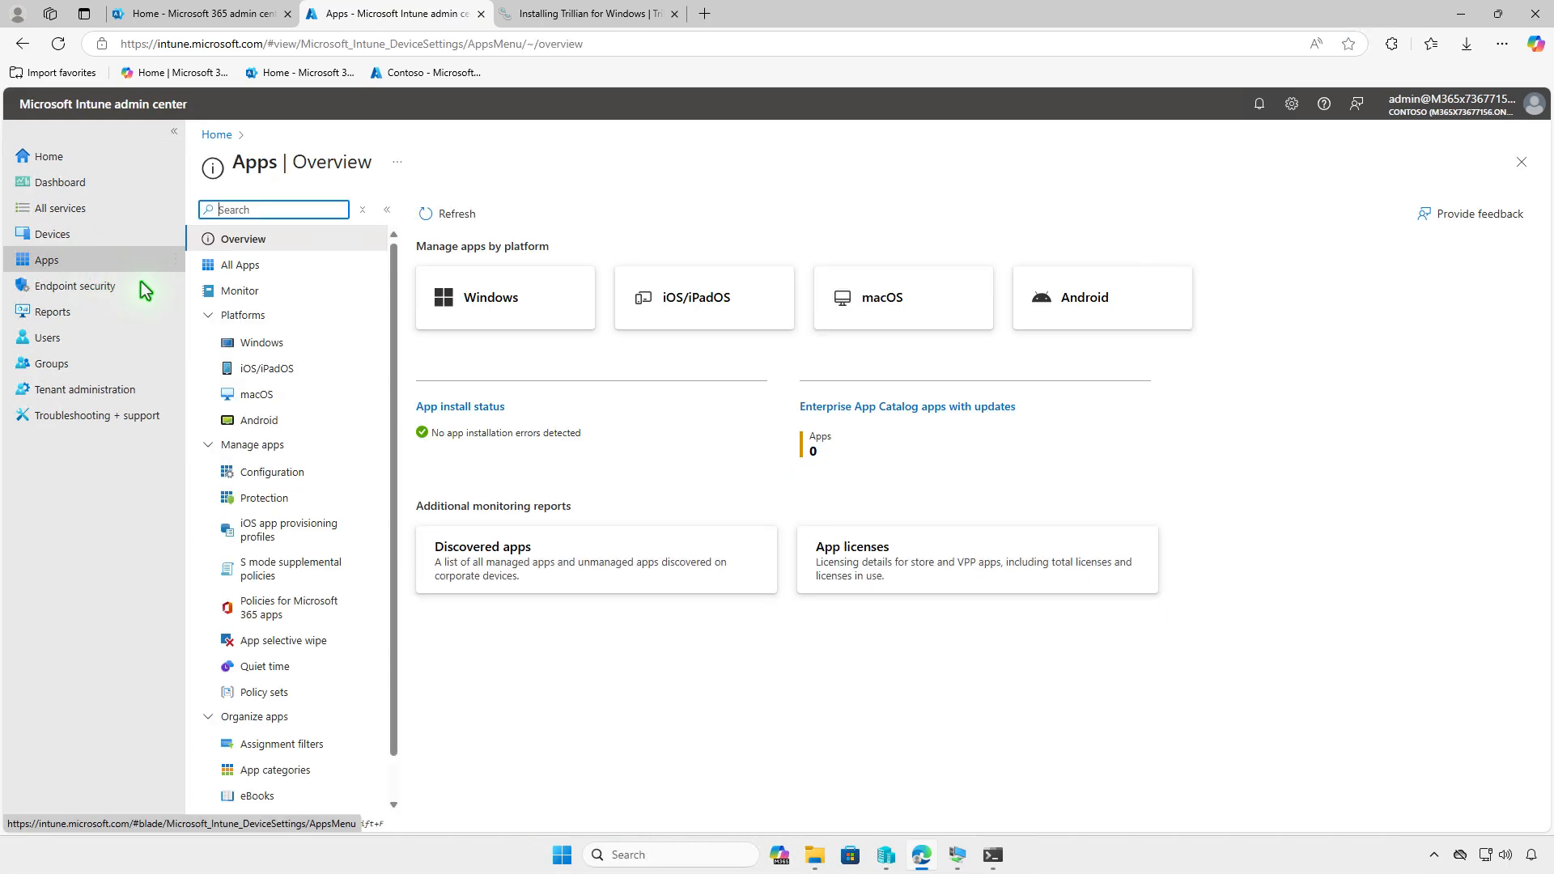
{"action": "left_click", "coordinate": [324, 343]}
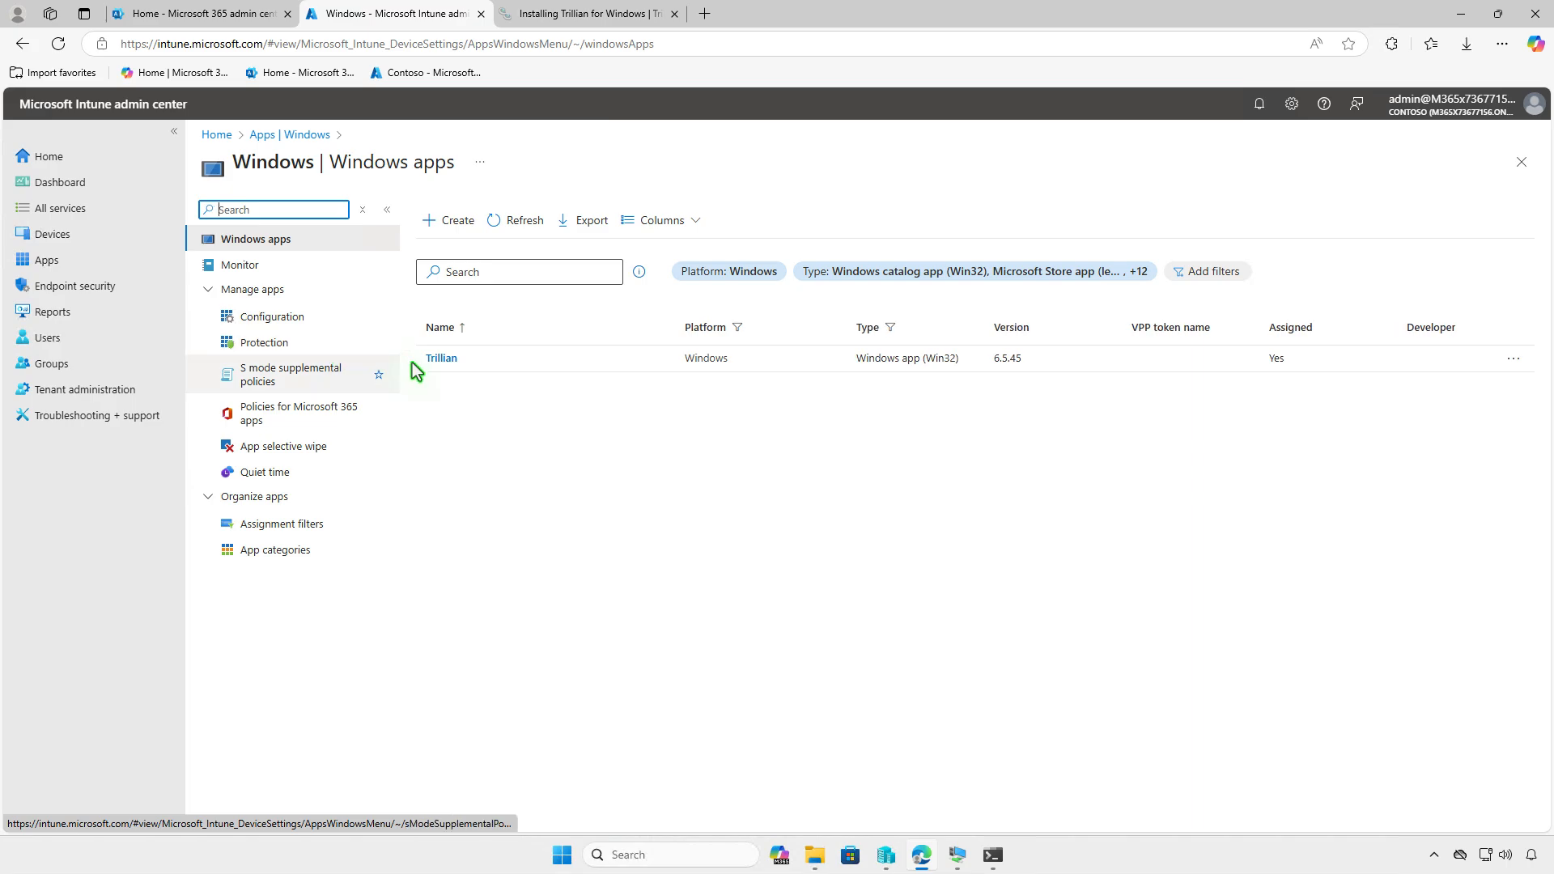
{"action": "left_click", "coordinate": [447, 363]}
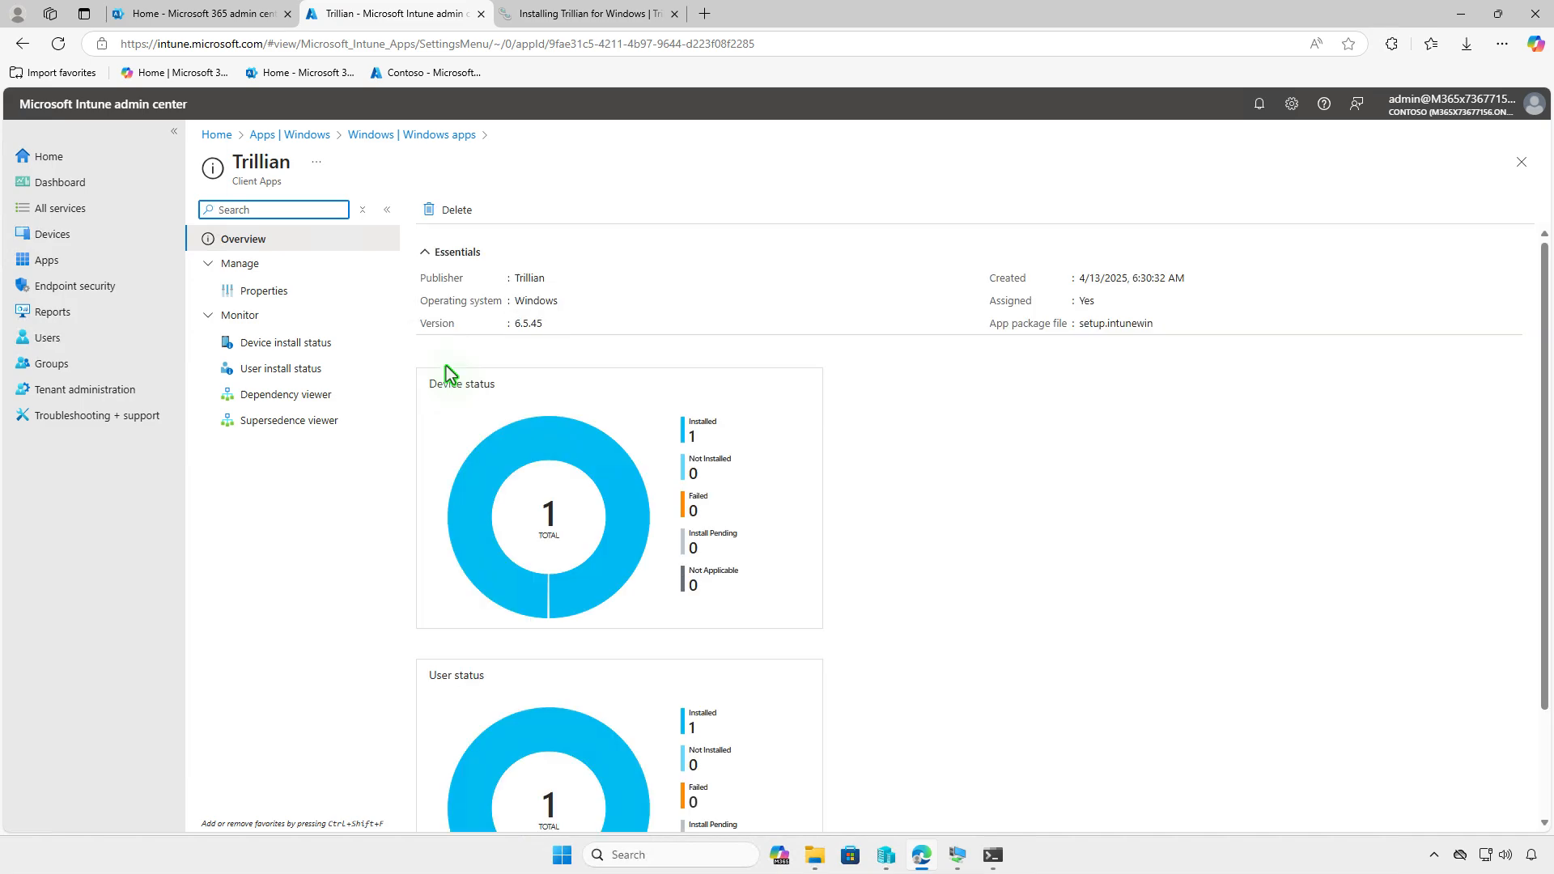
{"action": "left_click", "coordinate": [320, 304]}
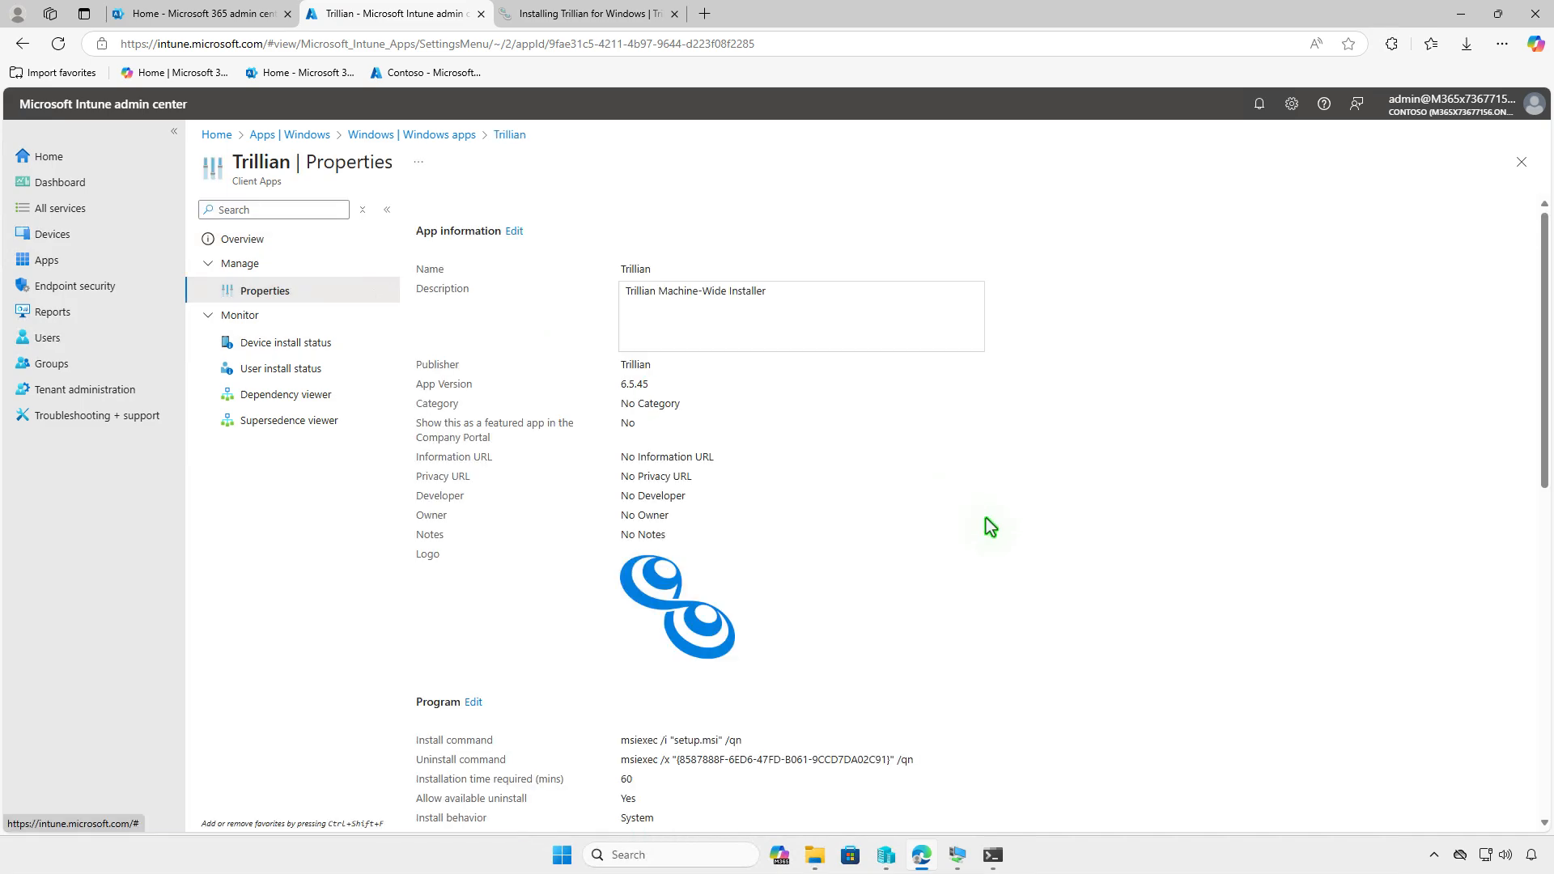
{"action": "scroll", "coordinate": [986, 522], "scroll_direction": "down", "scroll_amount": 10}
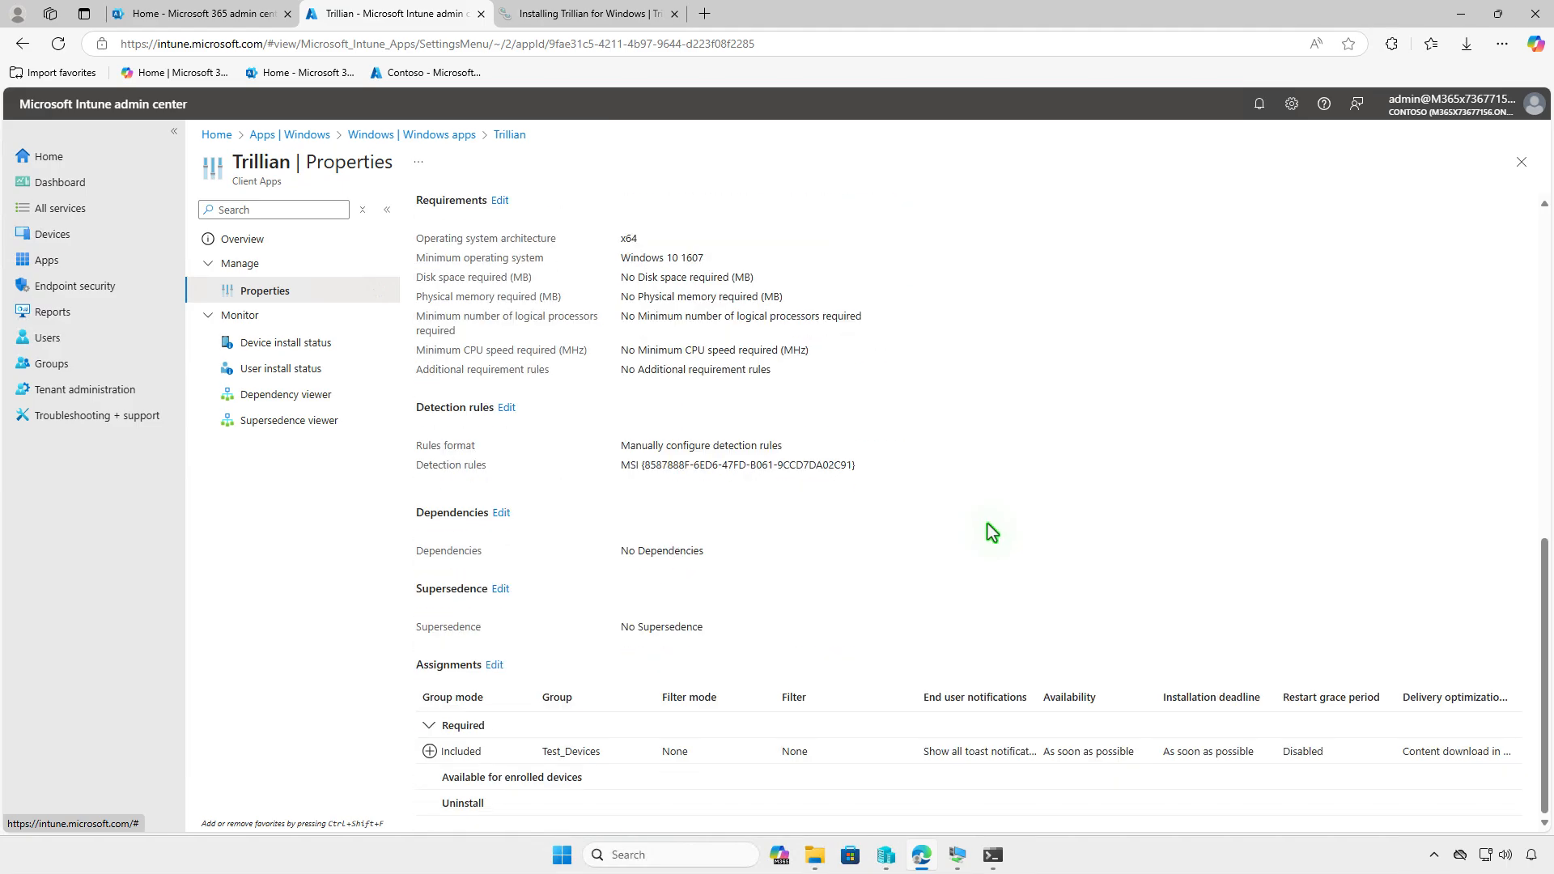
{"action": "left_click", "coordinate": [496, 665]}
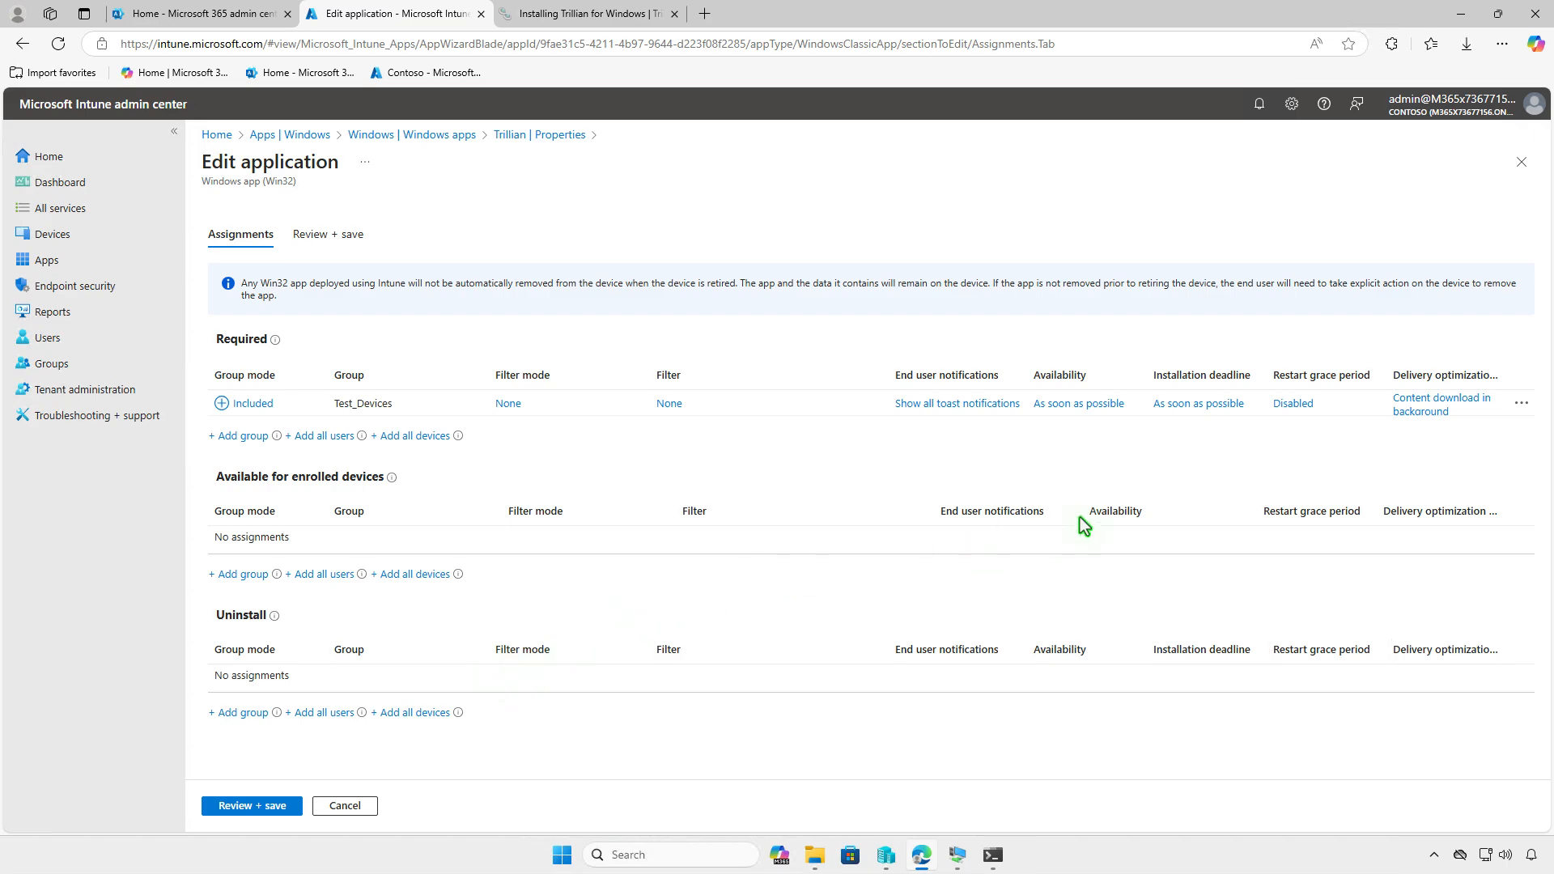
{"action": "left_click", "coordinate": [1521, 403]}
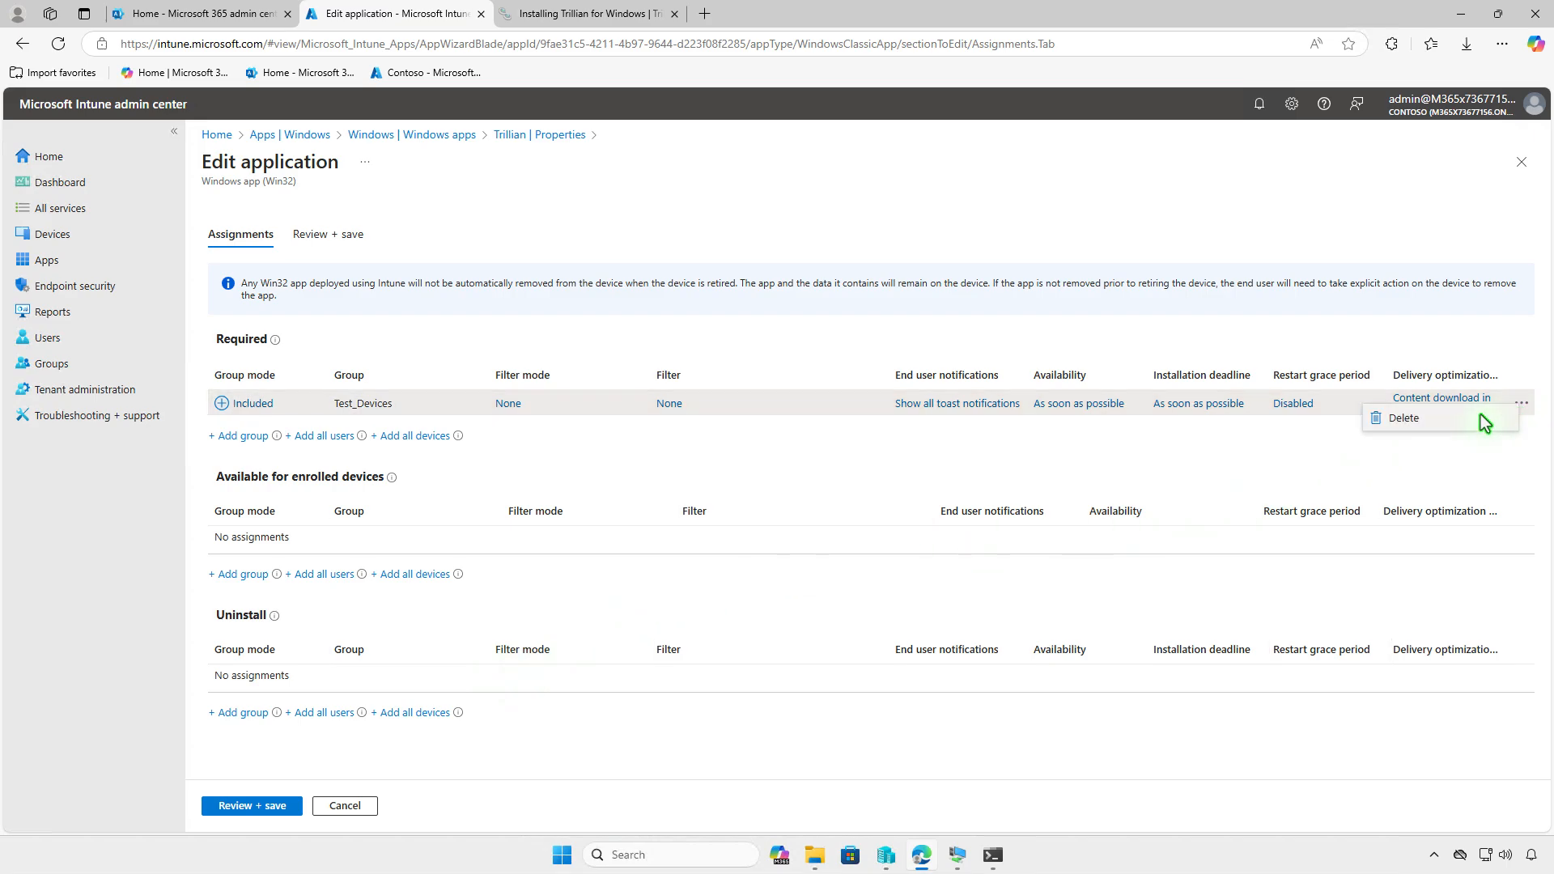
{"action": "left_click", "coordinate": [1441, 418]}
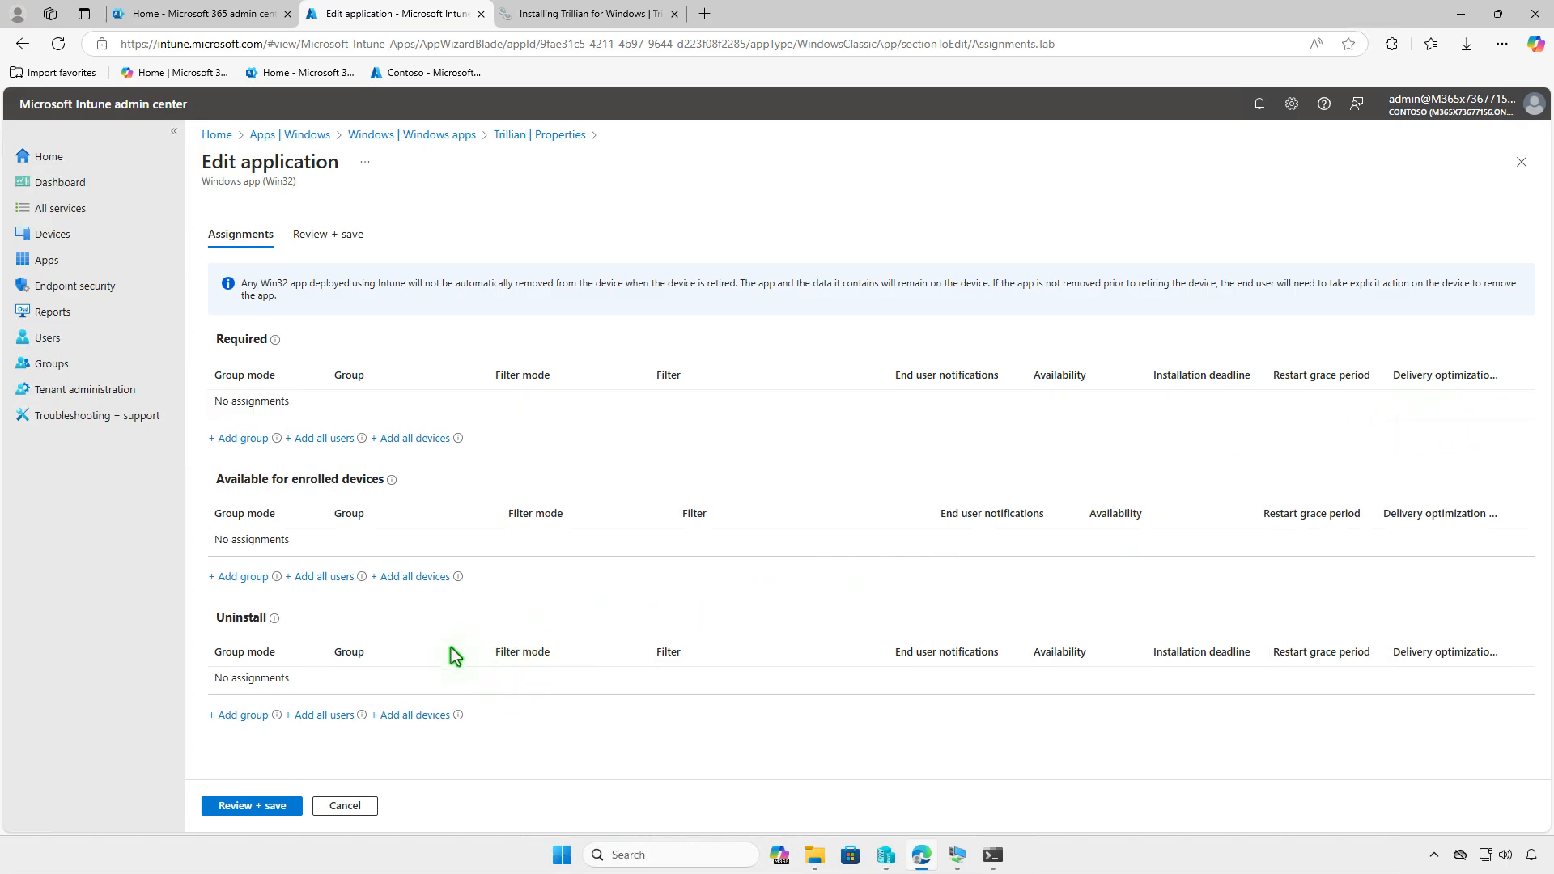
- Add the Test_Devices group to Trillian's uninstall assignments and save the application changes
{"action": "left_click", "coordinate": [252, 714]}
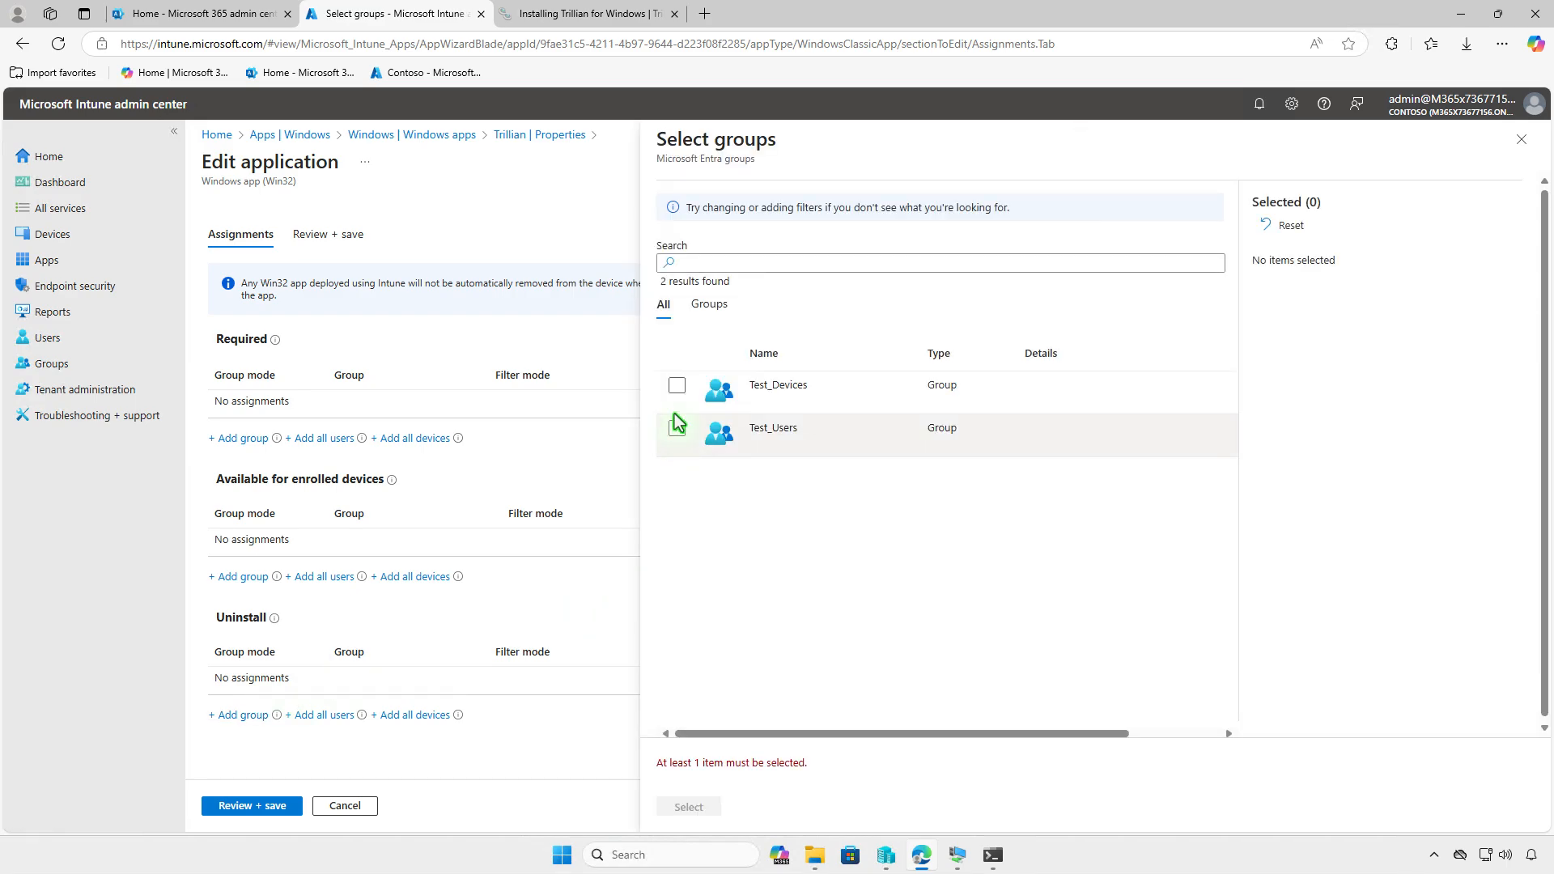
{"action": "left_click", "coordinate": [677, 389]}
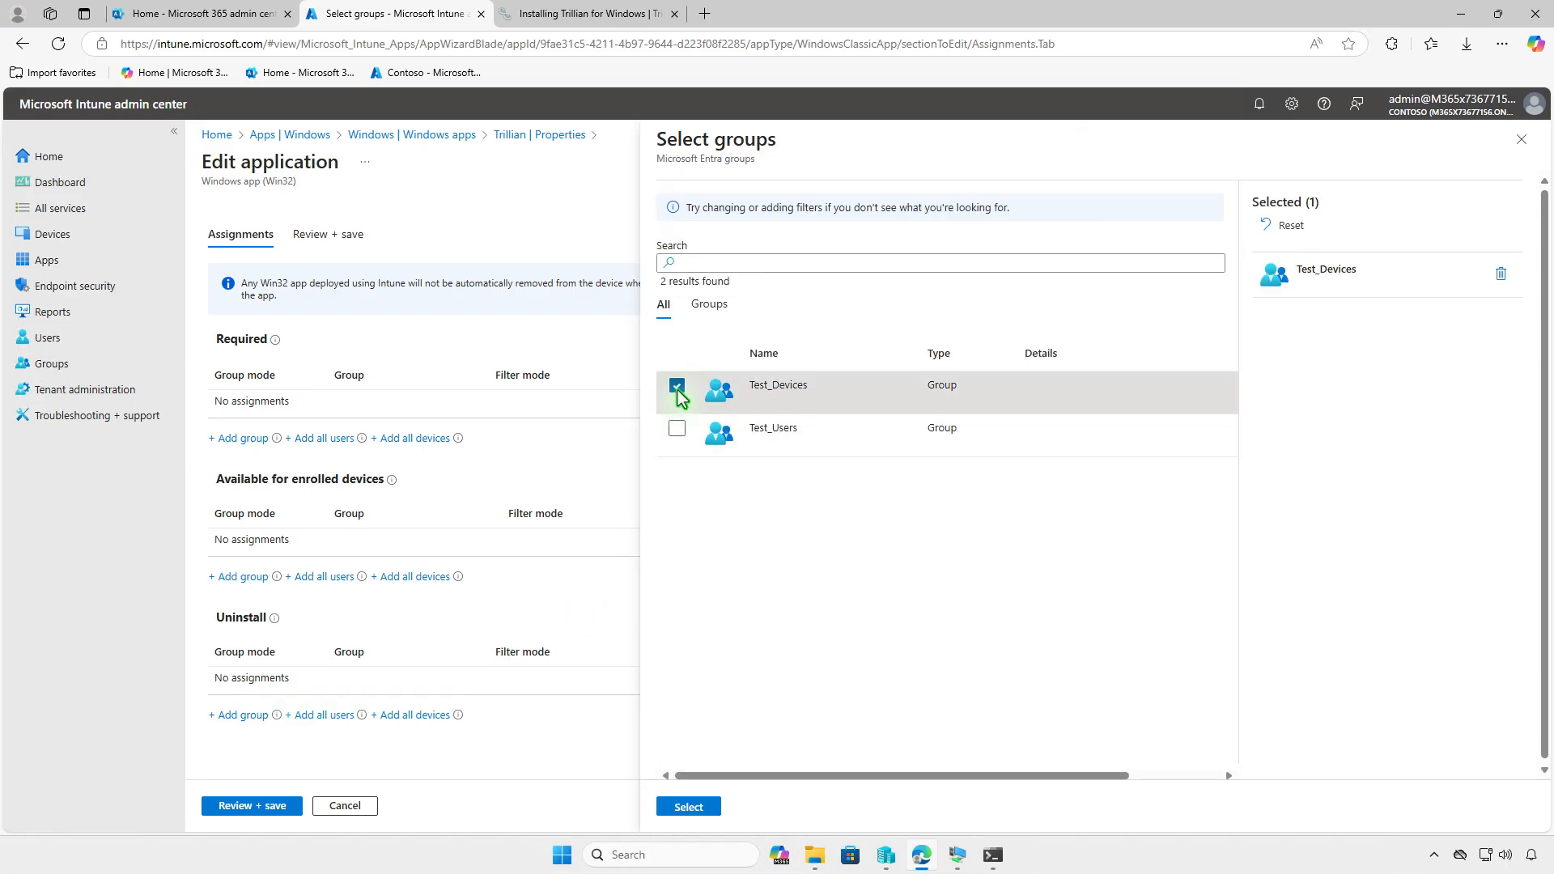
{"action": "left_click", "coordinate": [690, 807]}
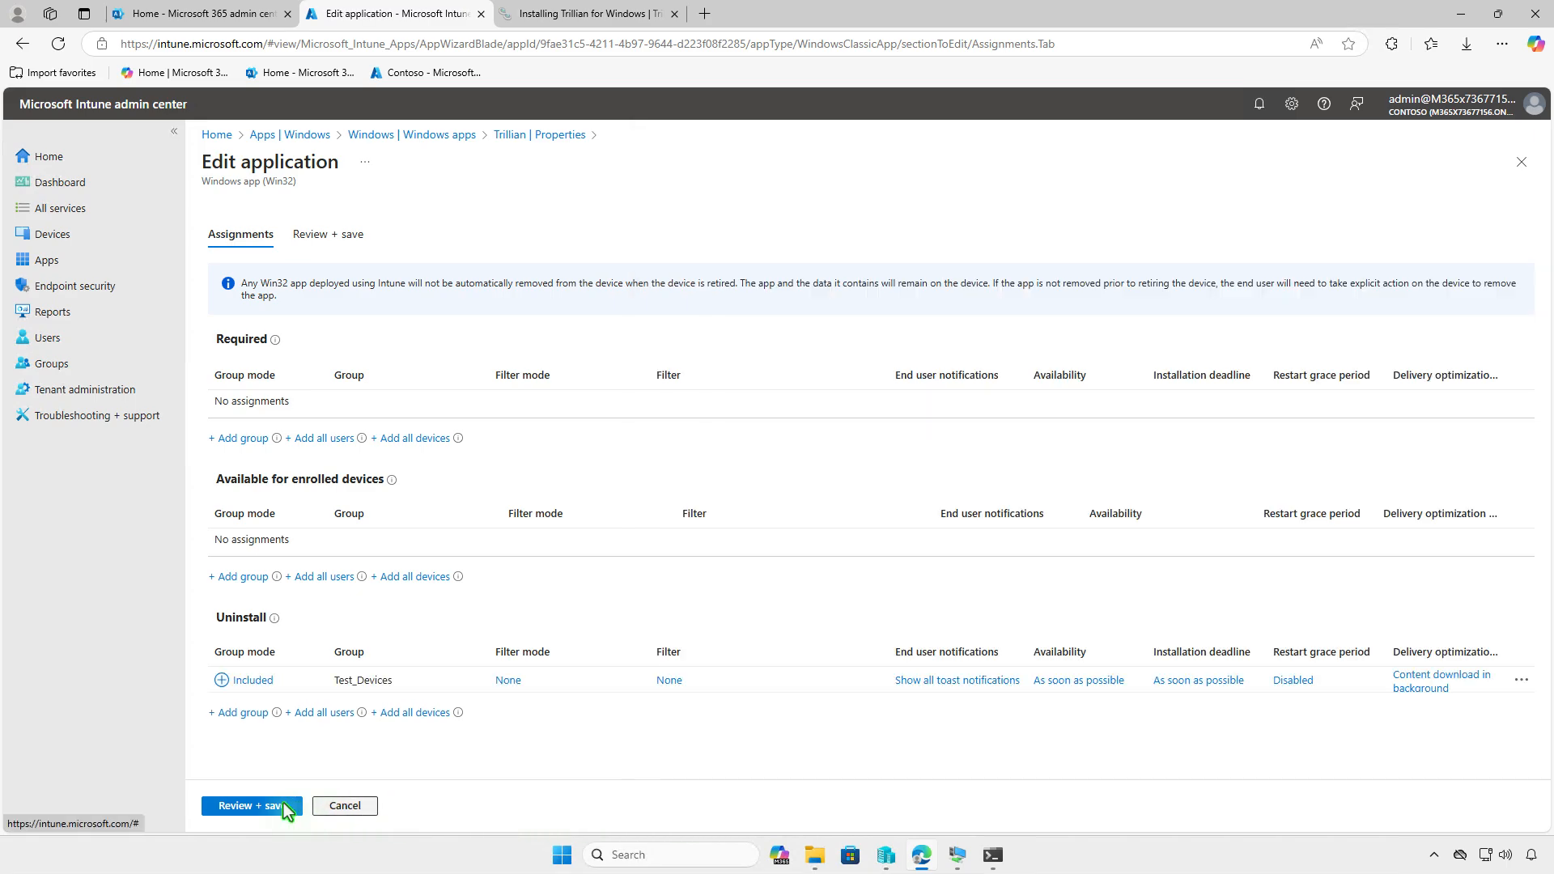
{"action": "left_click", "coordinate": [225, 804]}
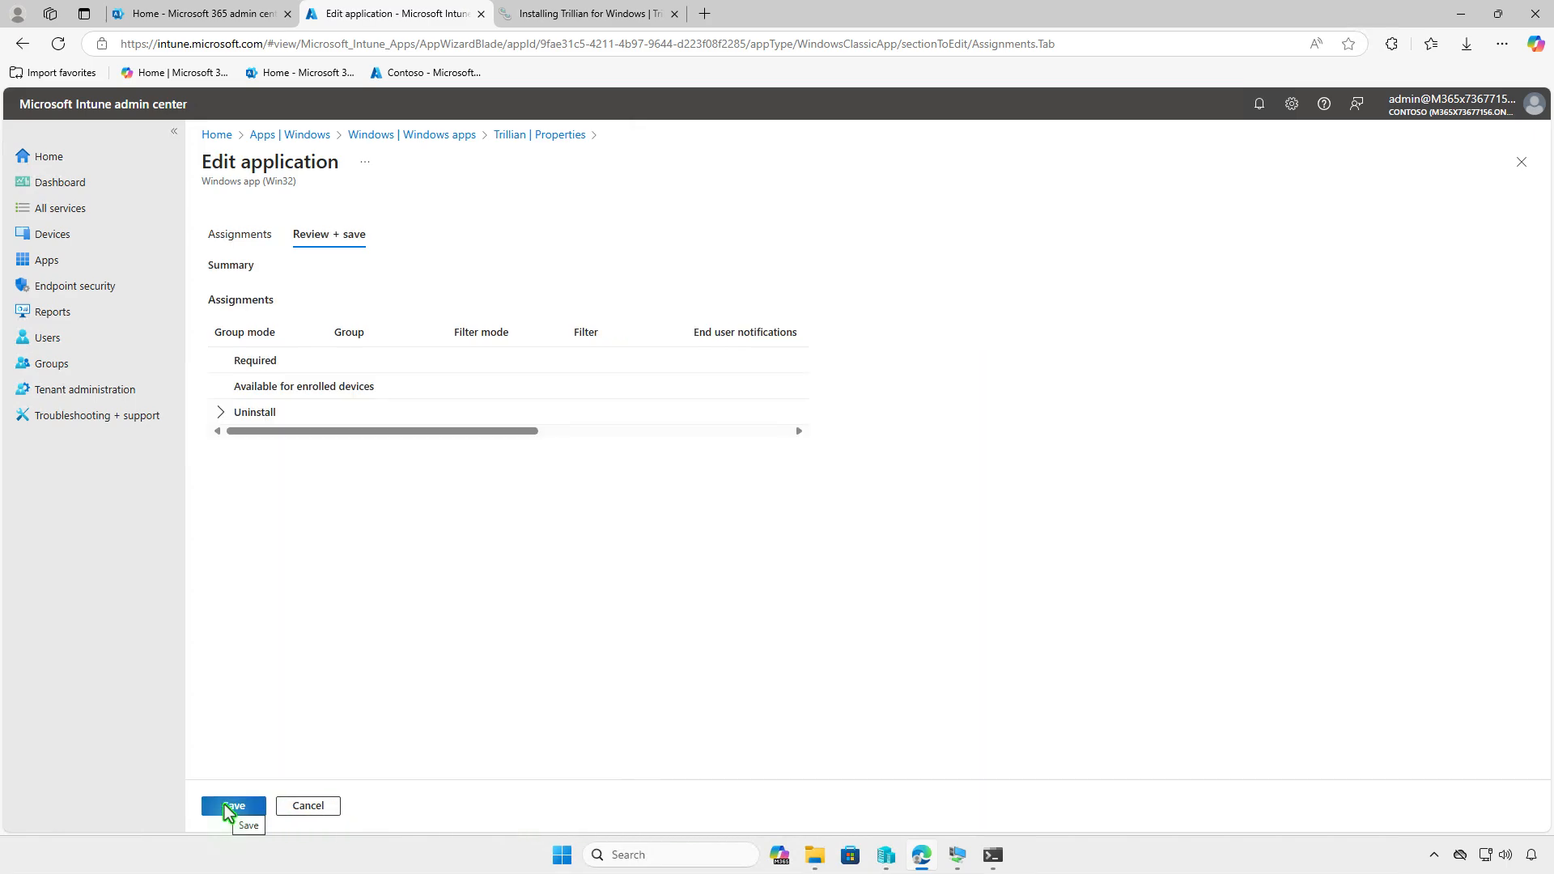
{"action": "left_click", "coordinate": [225, 805]}
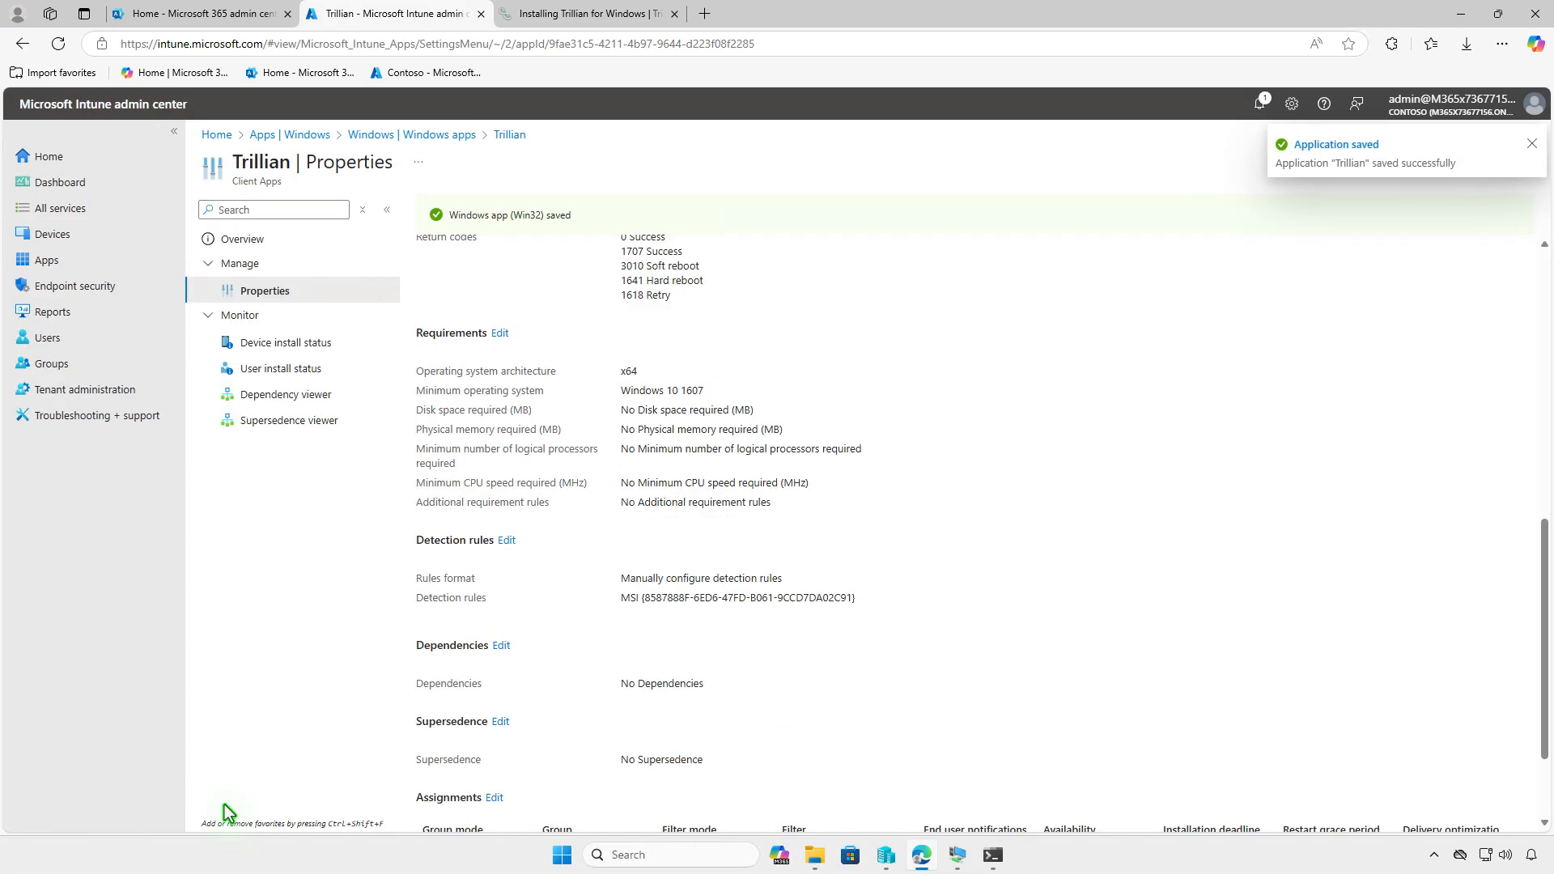
- Switch to the WIN10-CTL virtual machine, sync the device from Company Portal, and check the Intune software distribution notifications
{"action": "left_click", "coordinate": [1461, 14]}
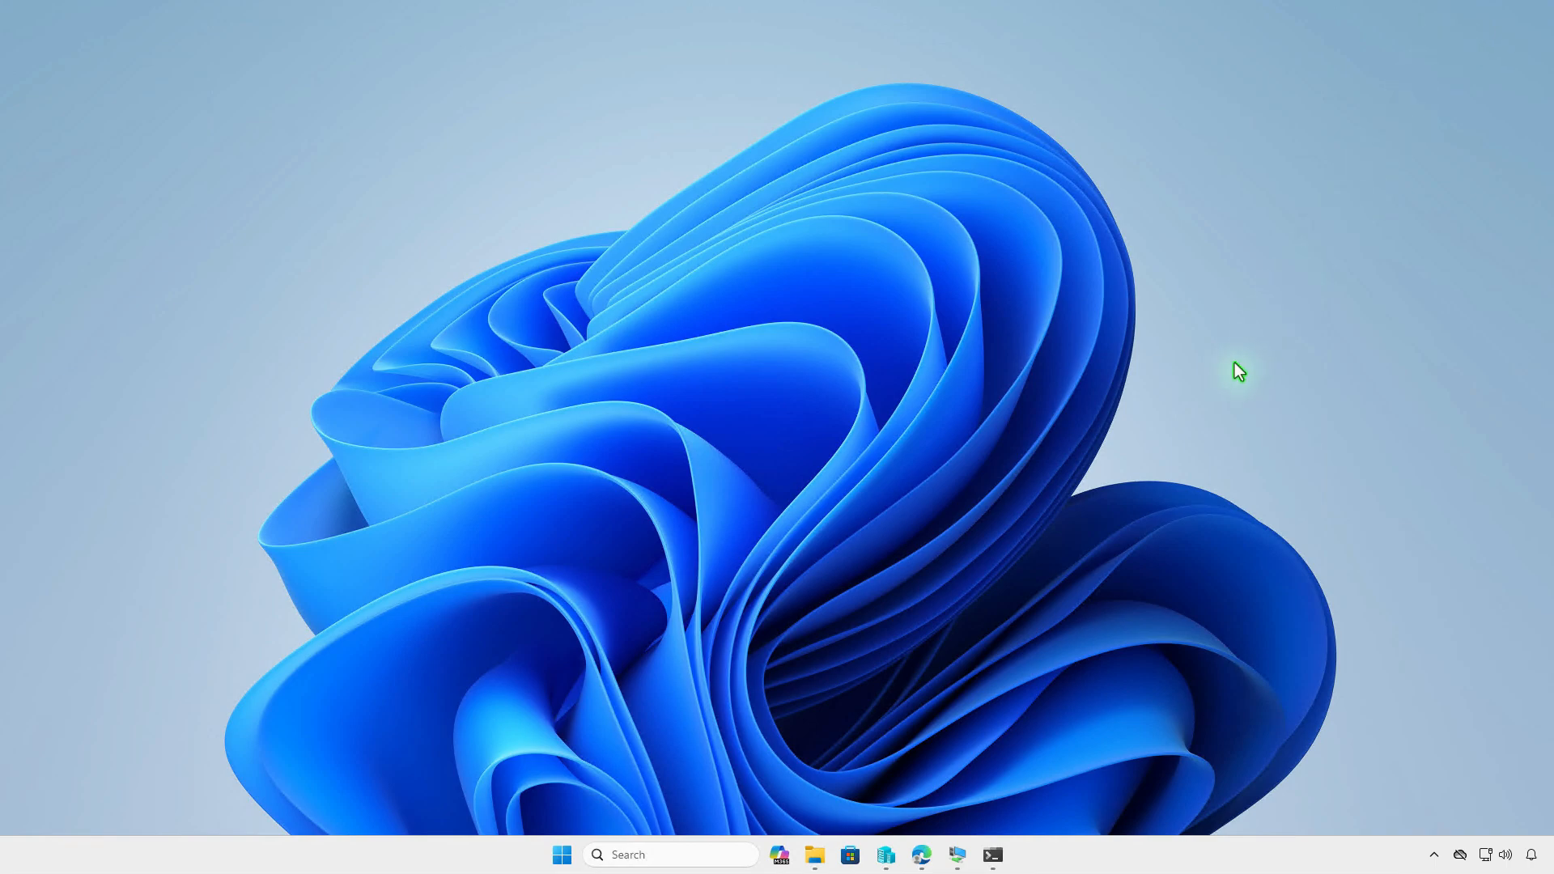
{"action": "left_click", "coordinate": [960, 855]}
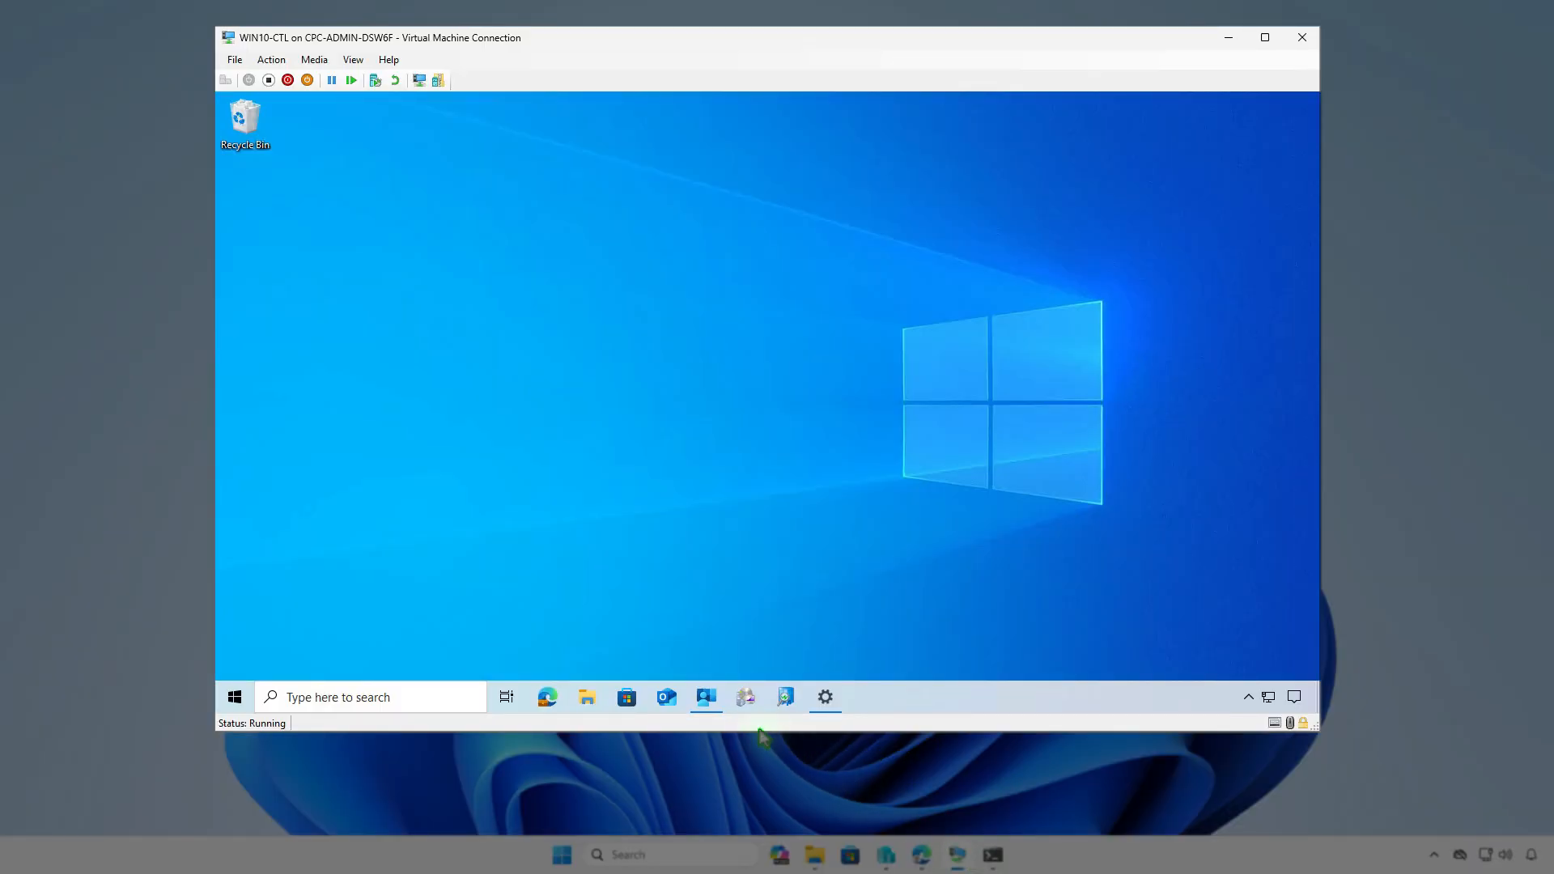
{"action": "left_click", "coordinate": [712, 706]}
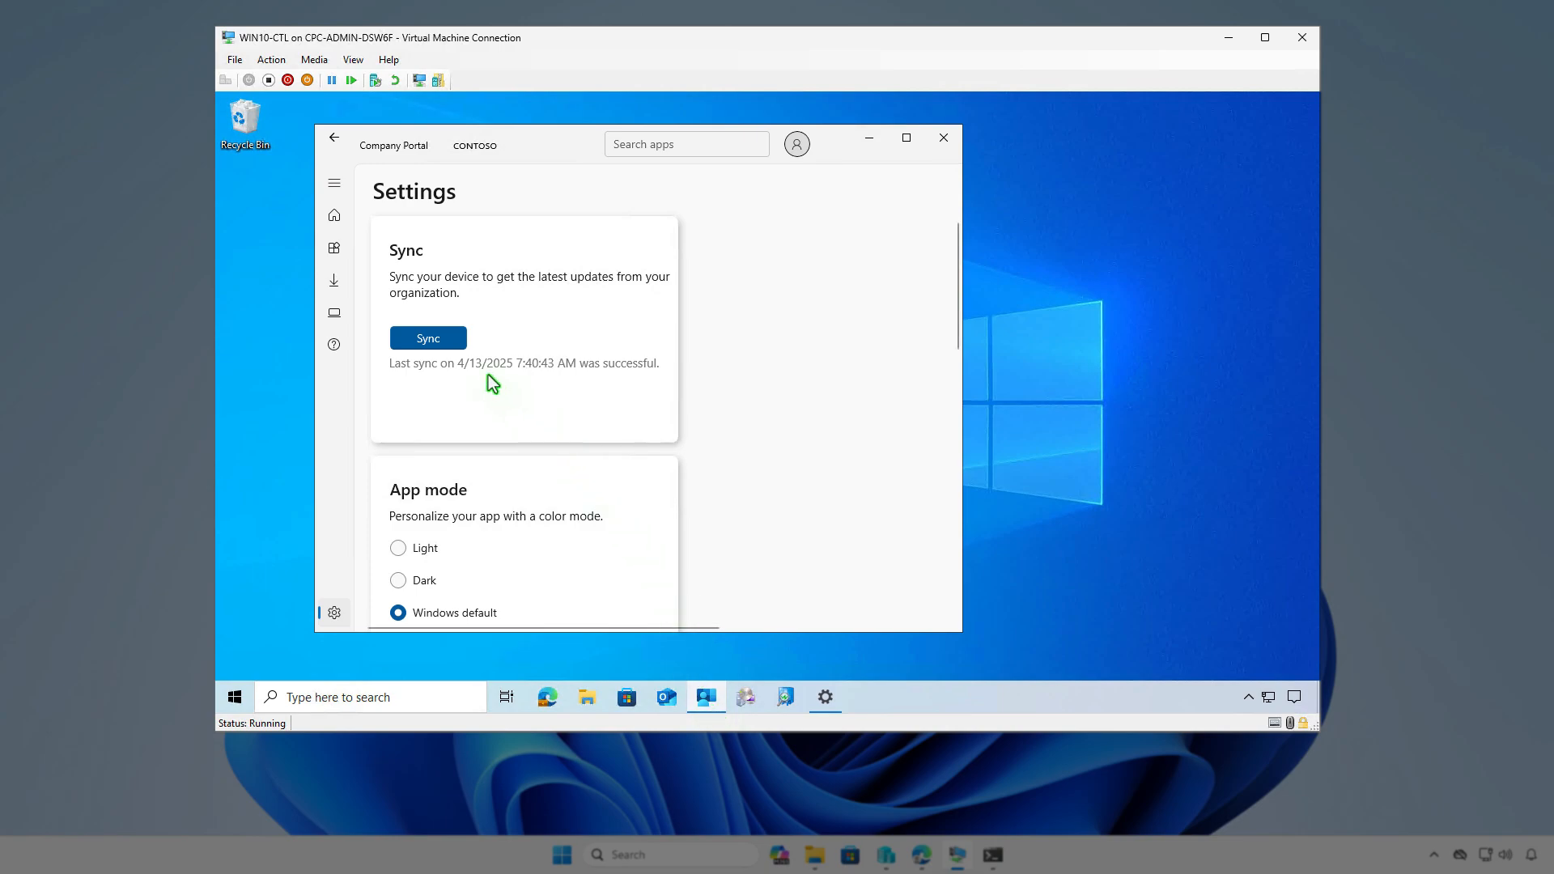
{"action": "left_click", "coordinate": [454, 342]}
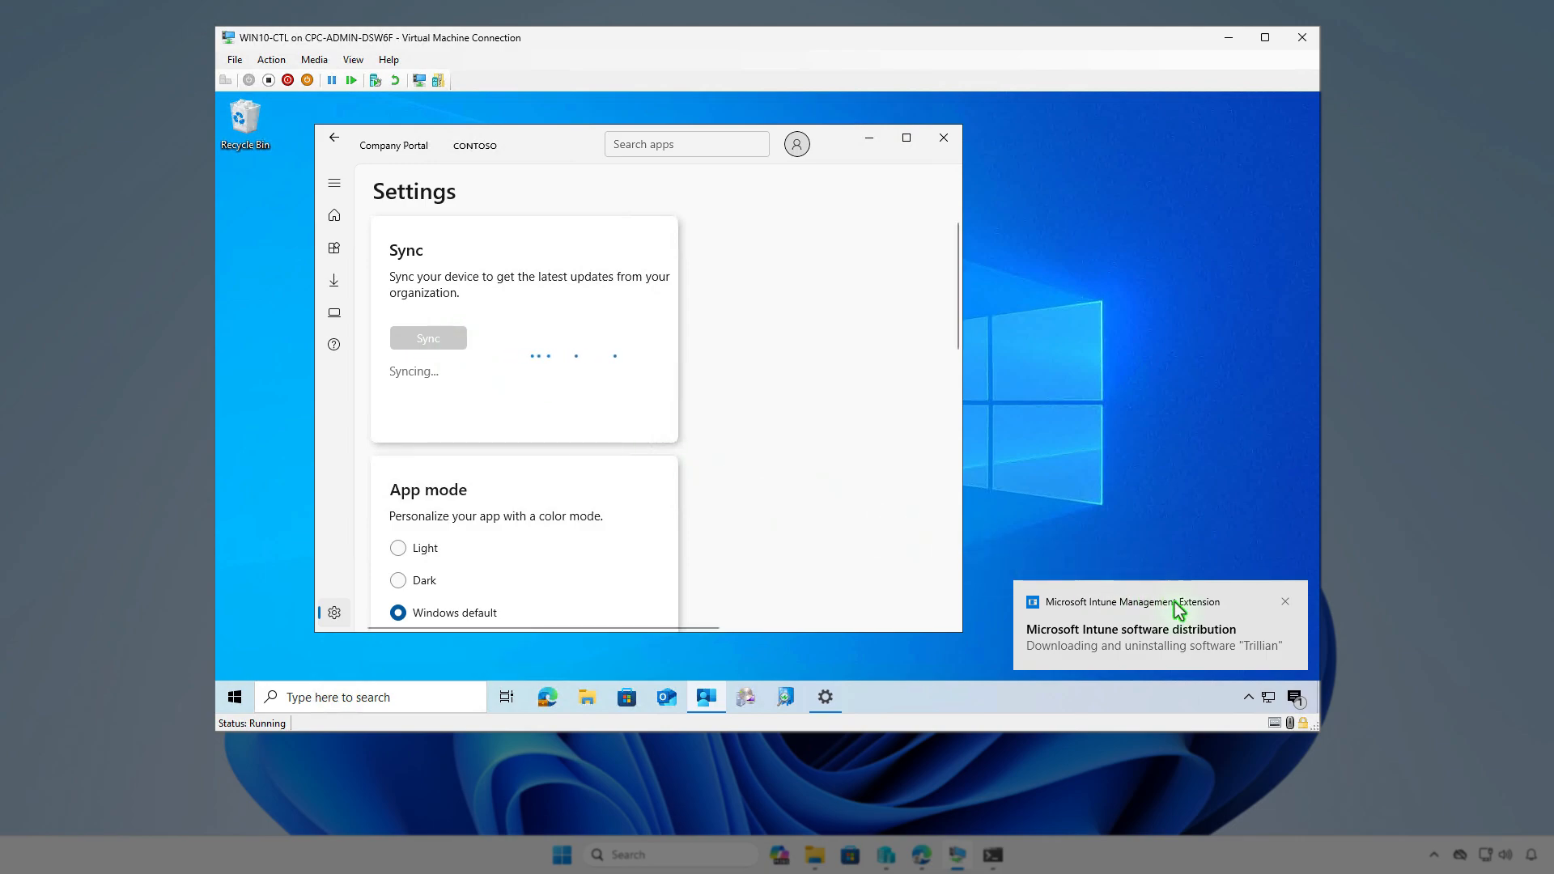
{"action": "left_click", "coordinate": [1295, 698]}
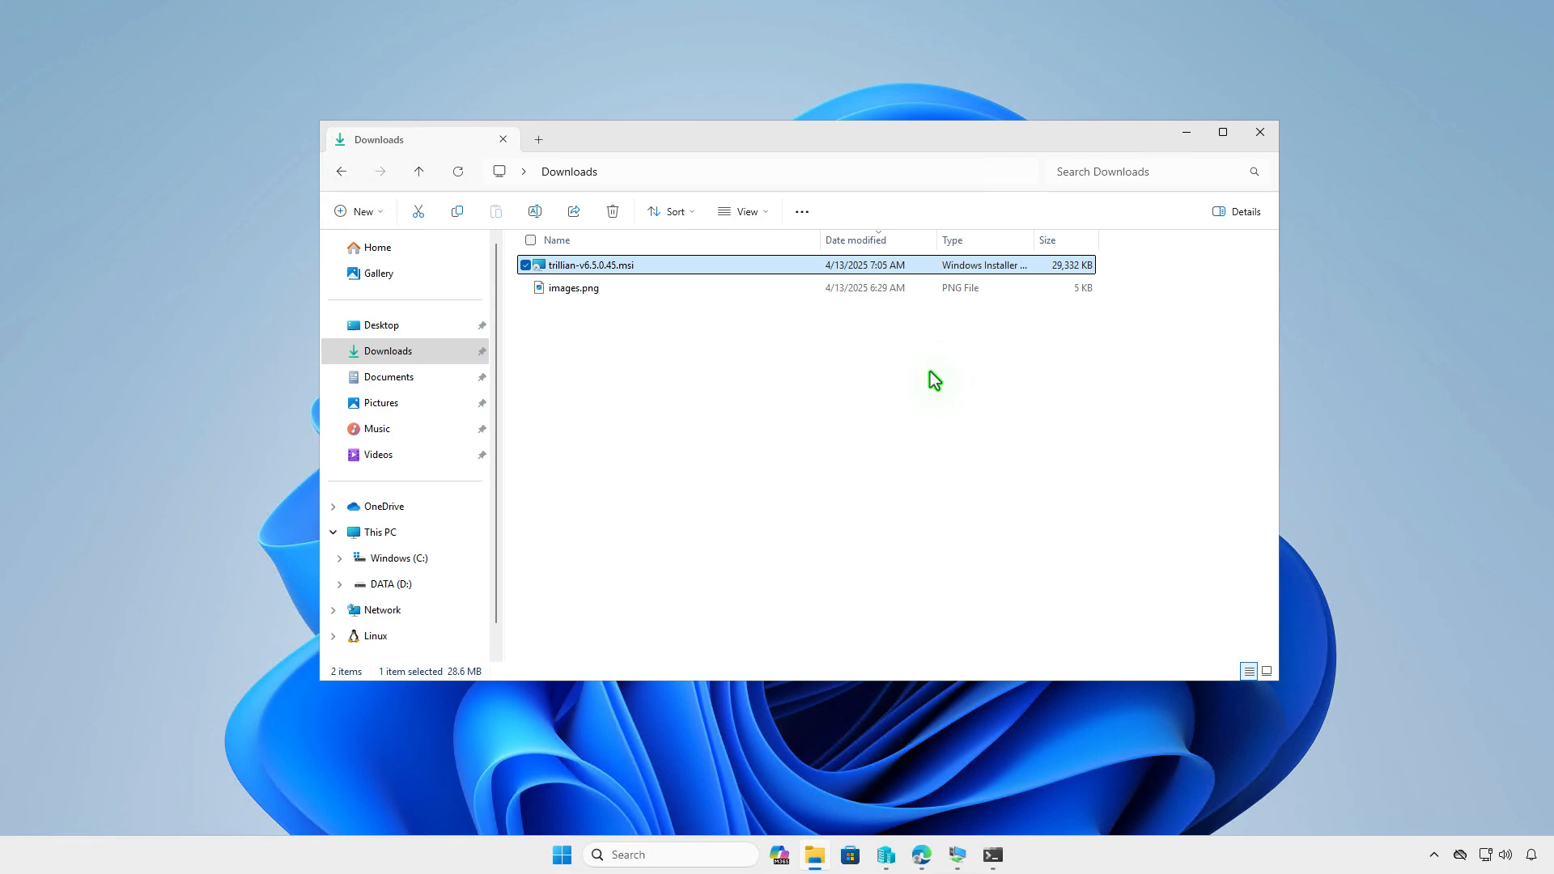
- Return to Intune in the browser and start creating a Windows app of type Line-of-business app
{"action": "left_click", "coordinate": [1186, 136]}
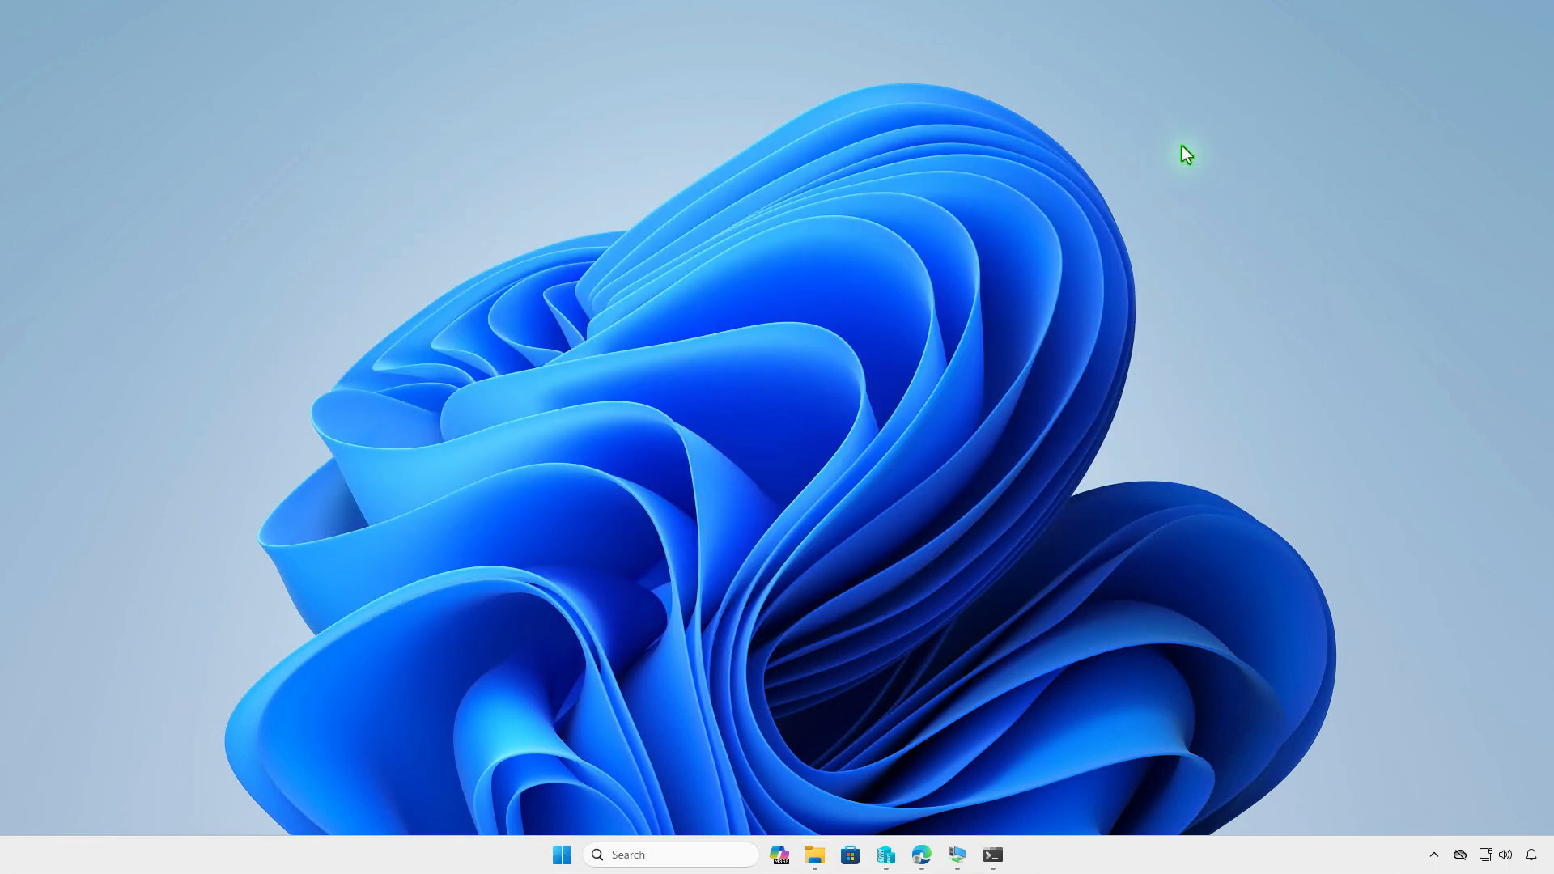
{"action": "left_click", "coordinate": [924, 856]}
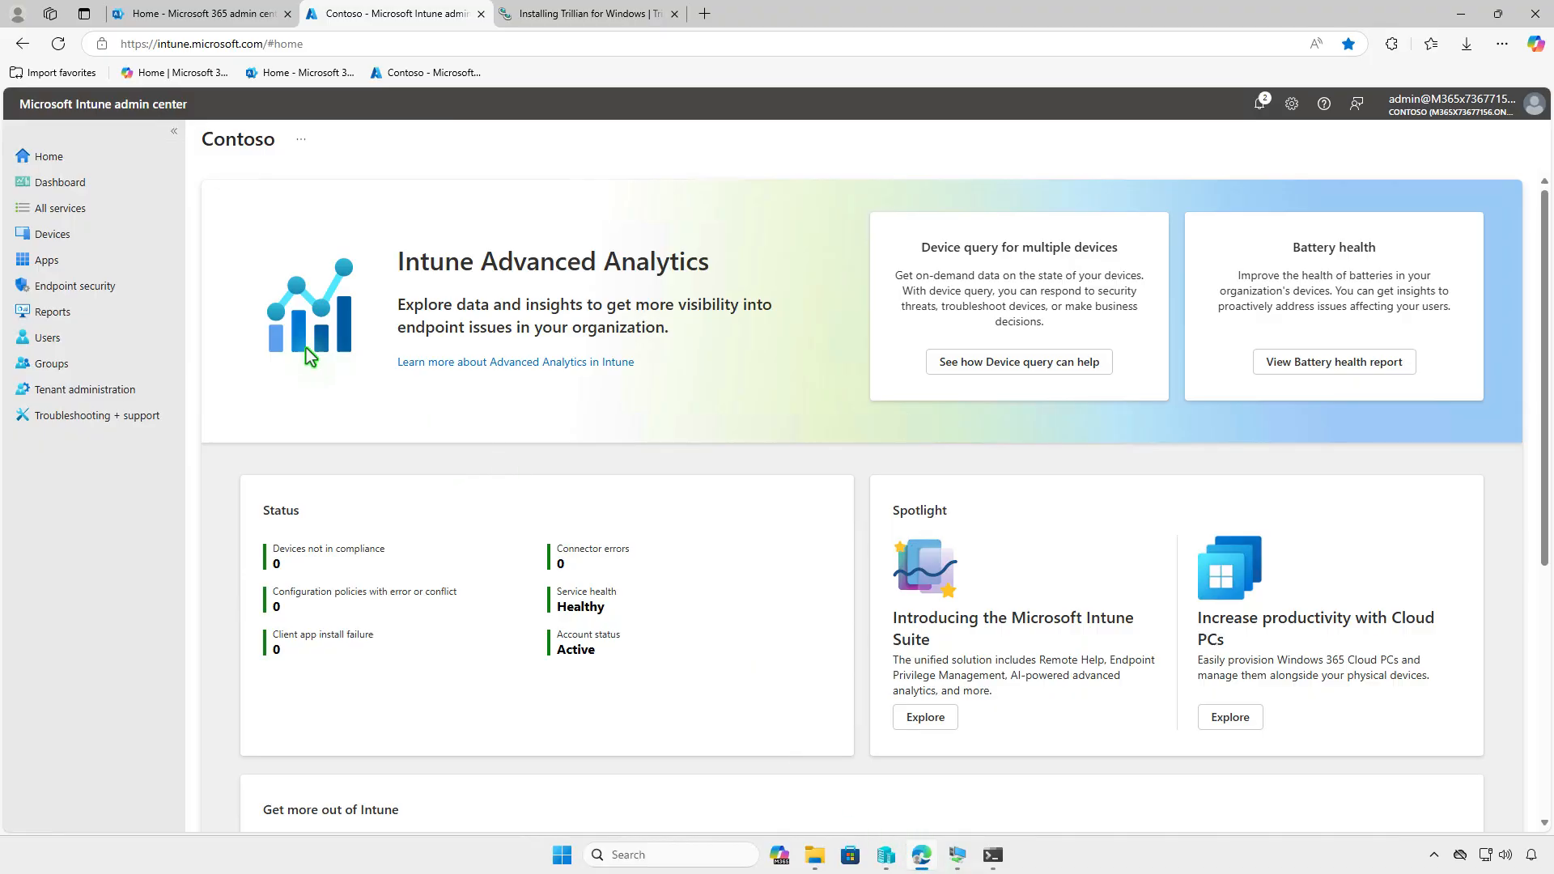
{"action": "left_click", "coordinate": [90, 257]}
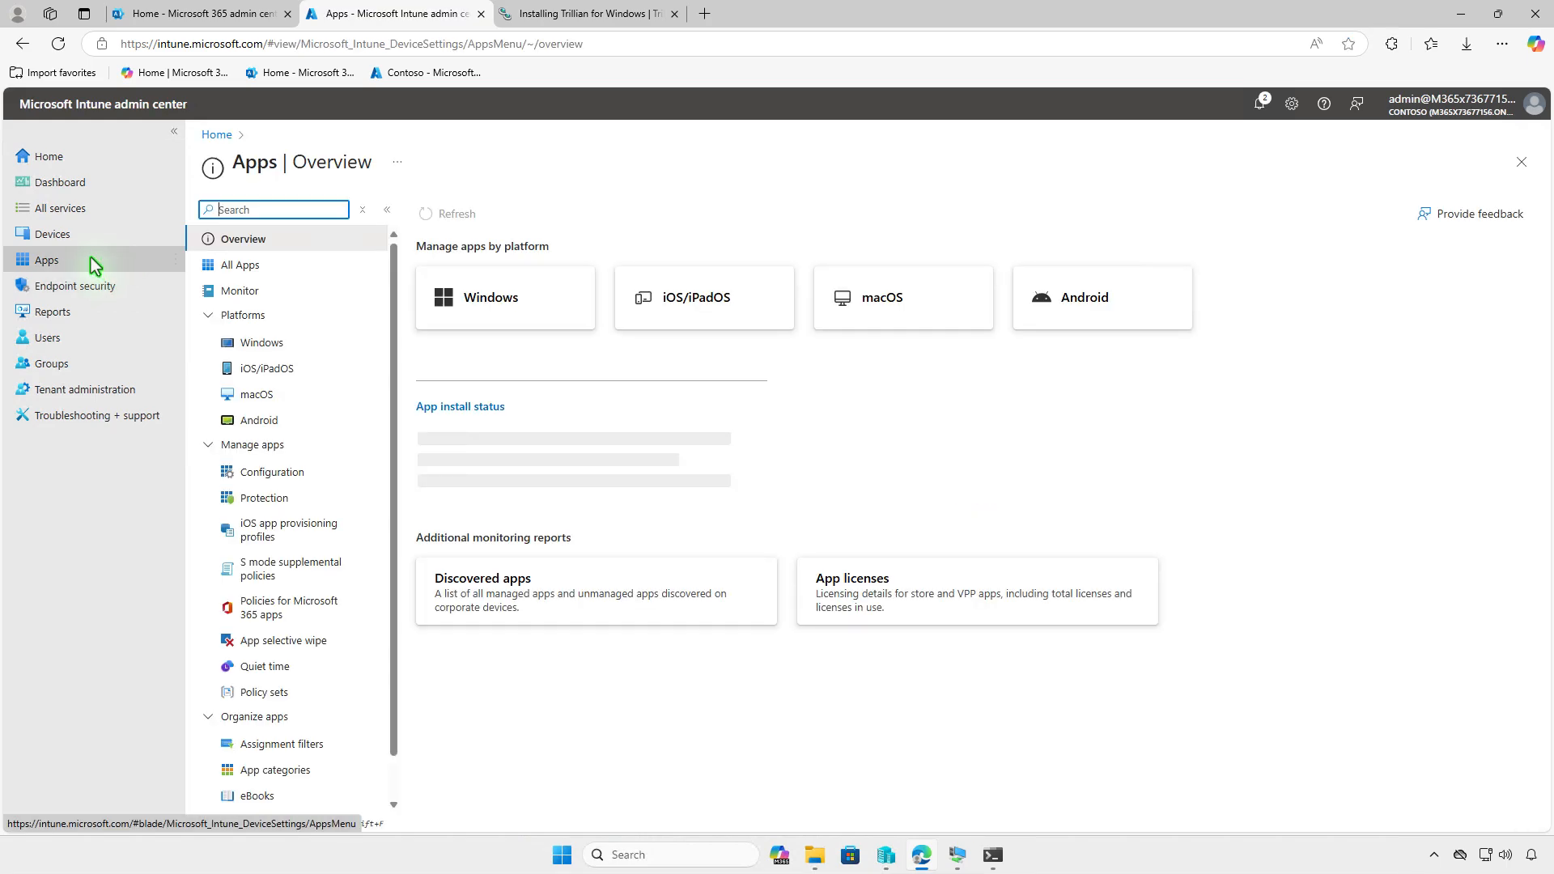
{"action": "left_click", "coordinate": [300, 346]}
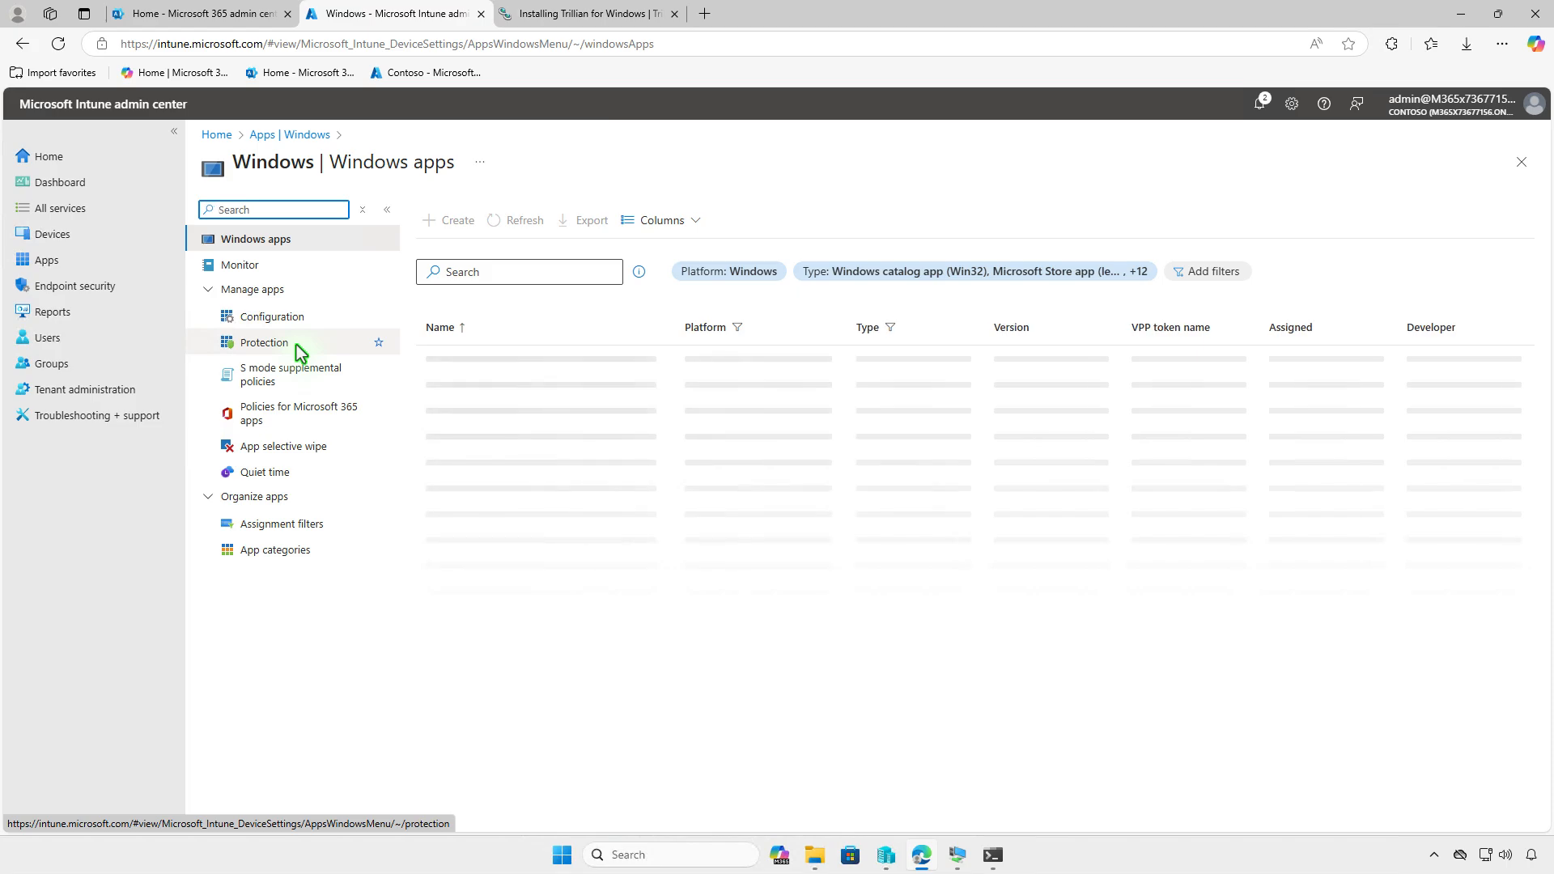
{"action": "left_click", "coordinate": [454, 223]}
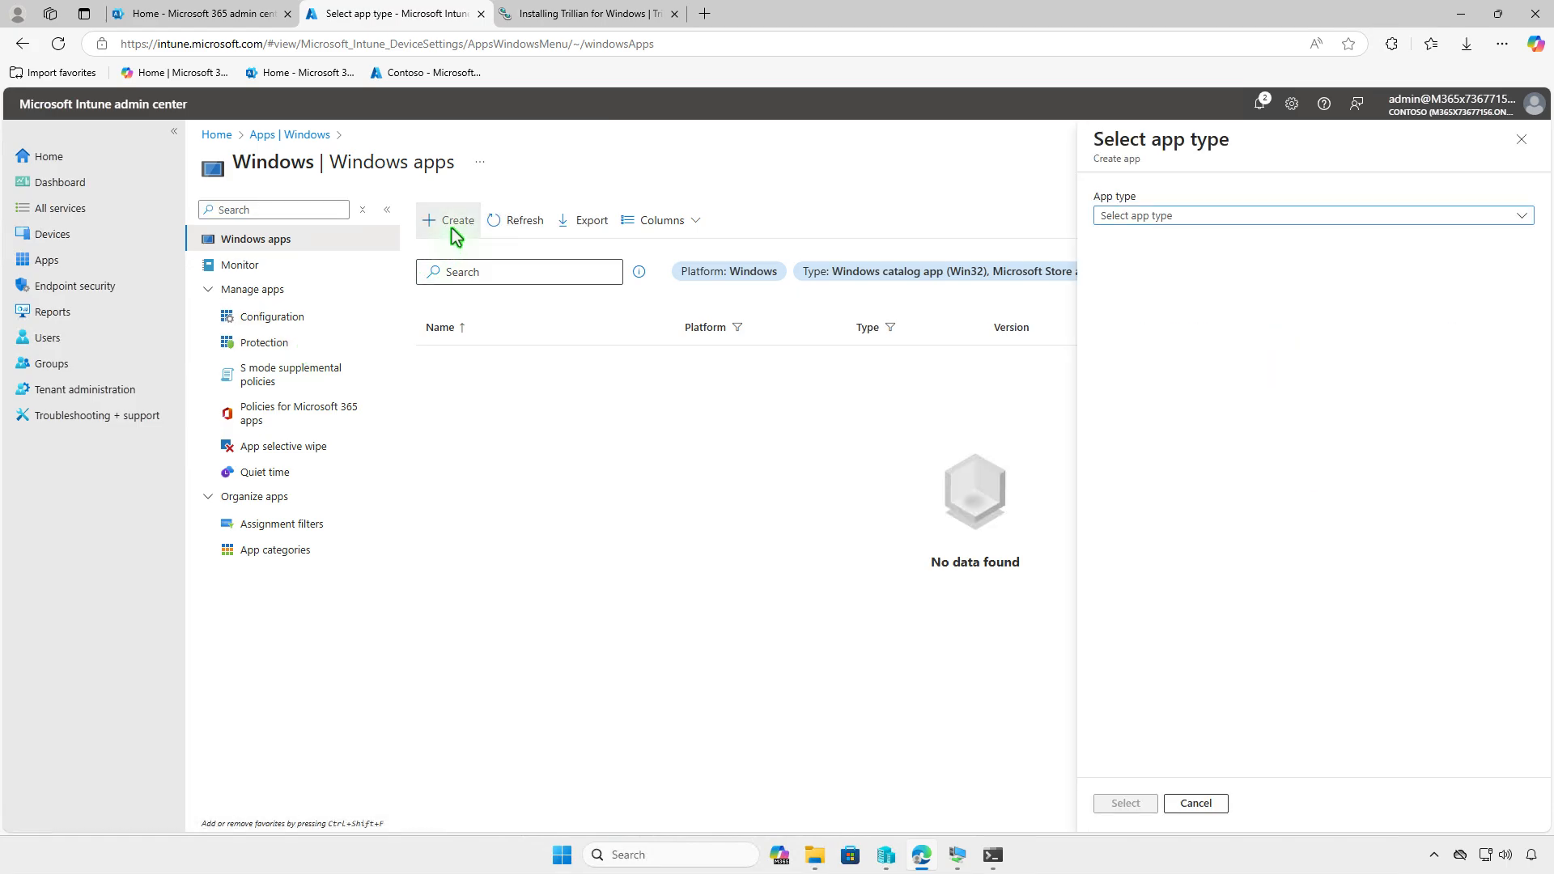
{"action": "left_click", "coordinate": [1277, 215]}
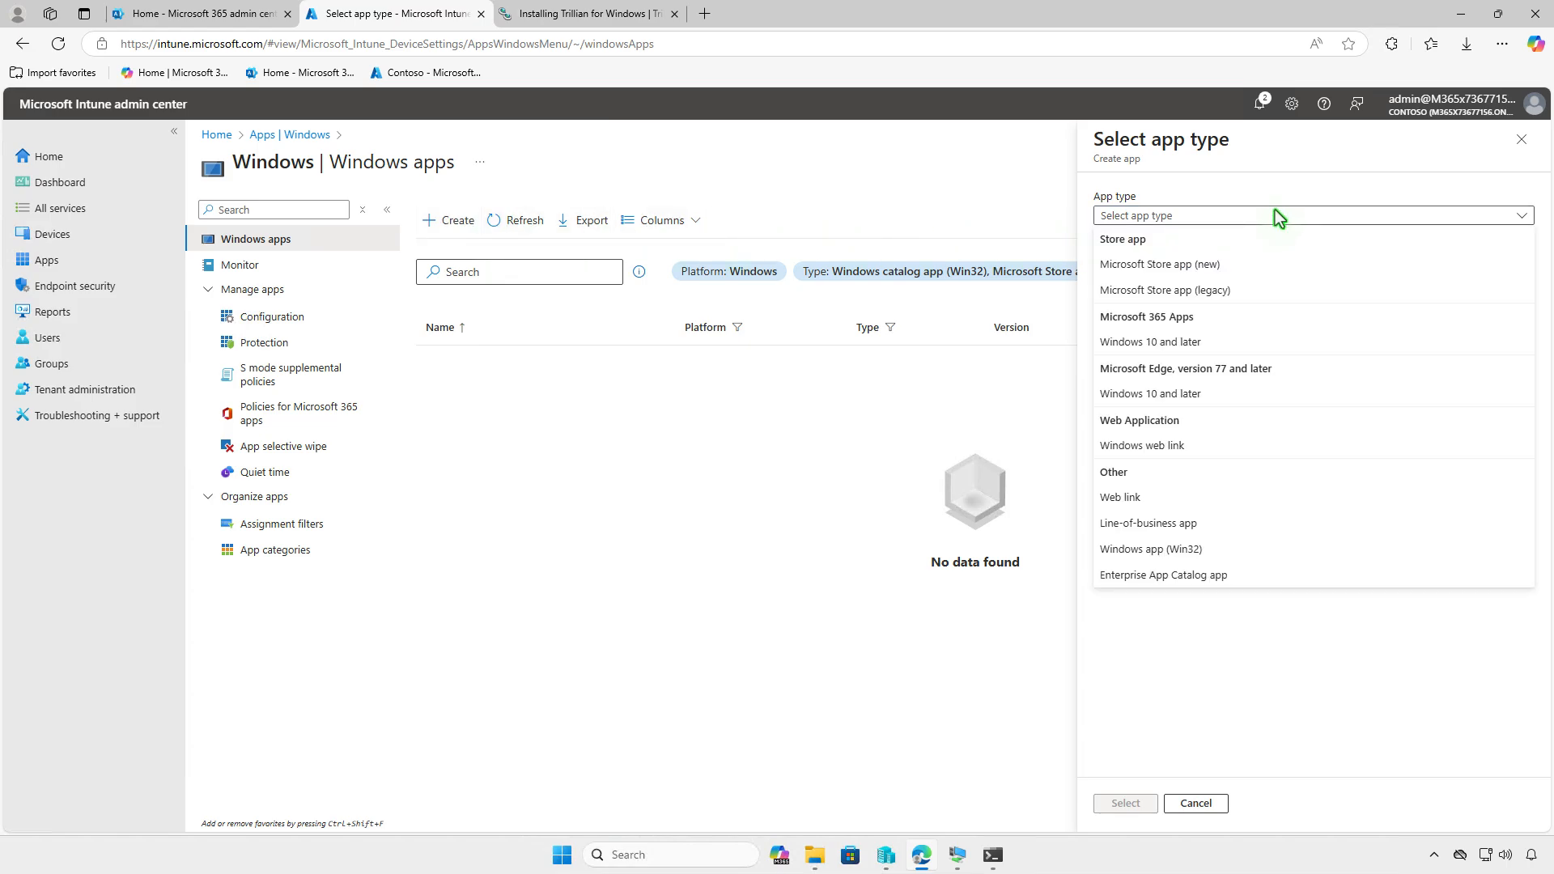
{"action": "left_click", "coordinate": [1241, 530]}
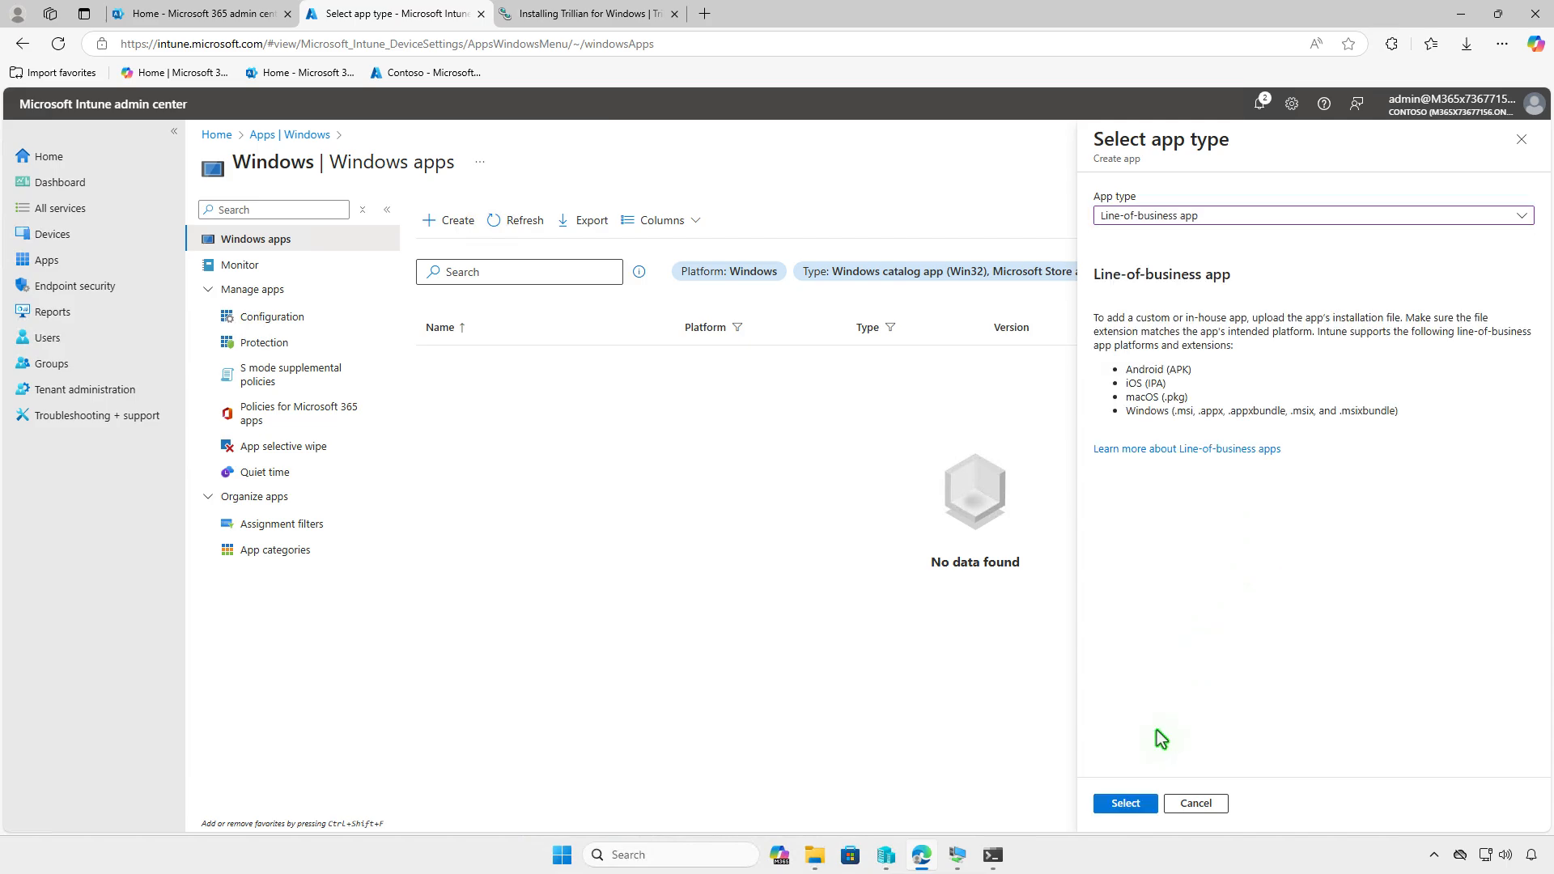
{"action": "left_click", "coordinate": [1125, 803]}
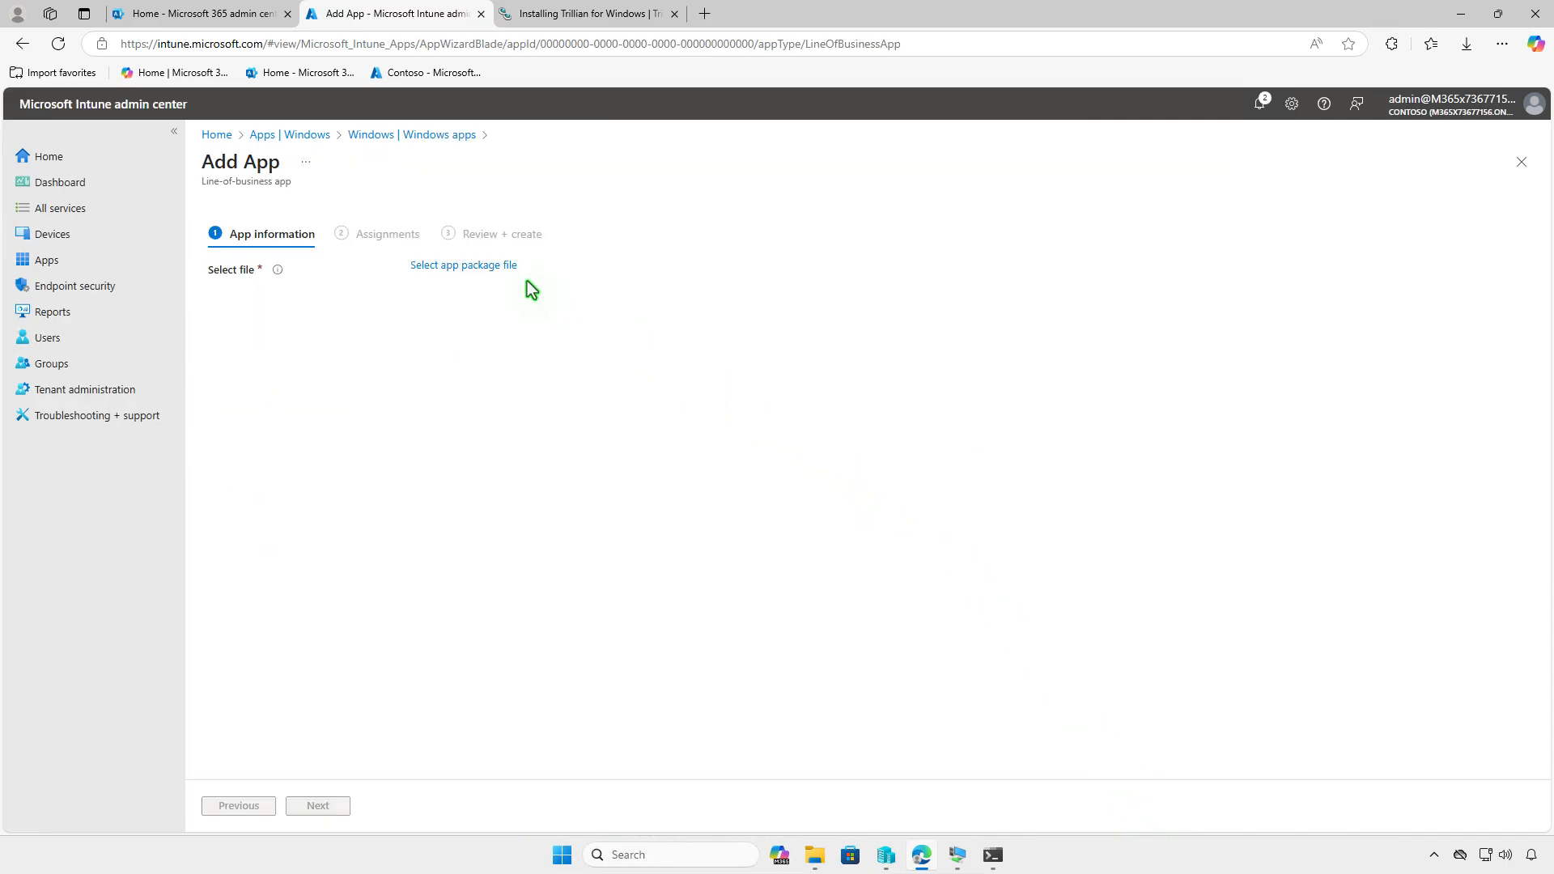
- Set trillian-v6.5.0.45.msi from the Downloads folder as the new app's package file
{"action": "left_click", "coordinate": [511, 266]}
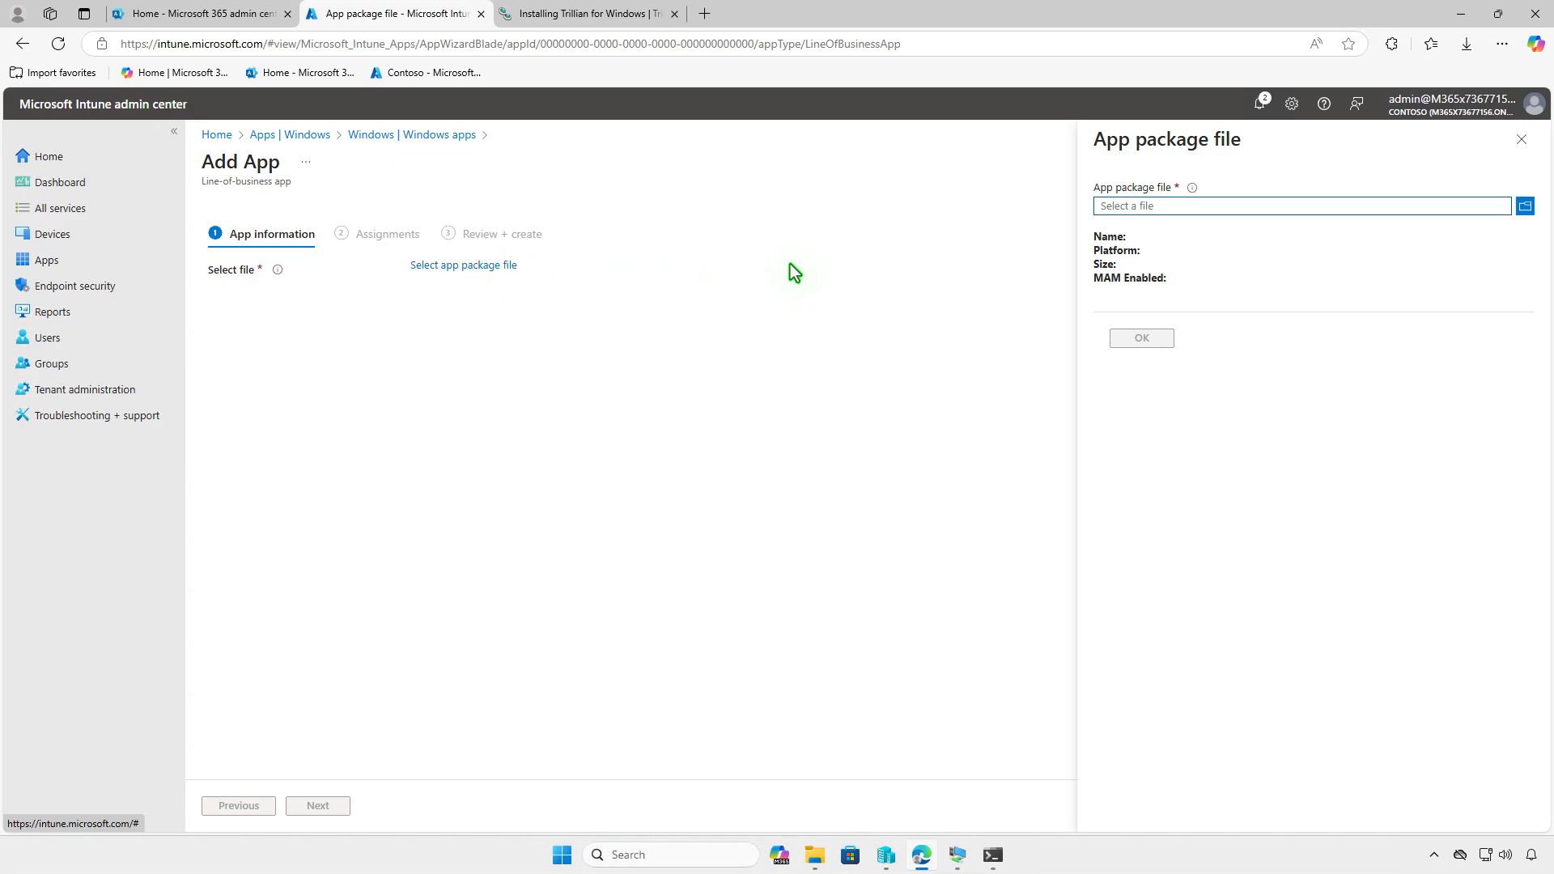
{"action": "left_click", "coordinate": [1243, 203]}
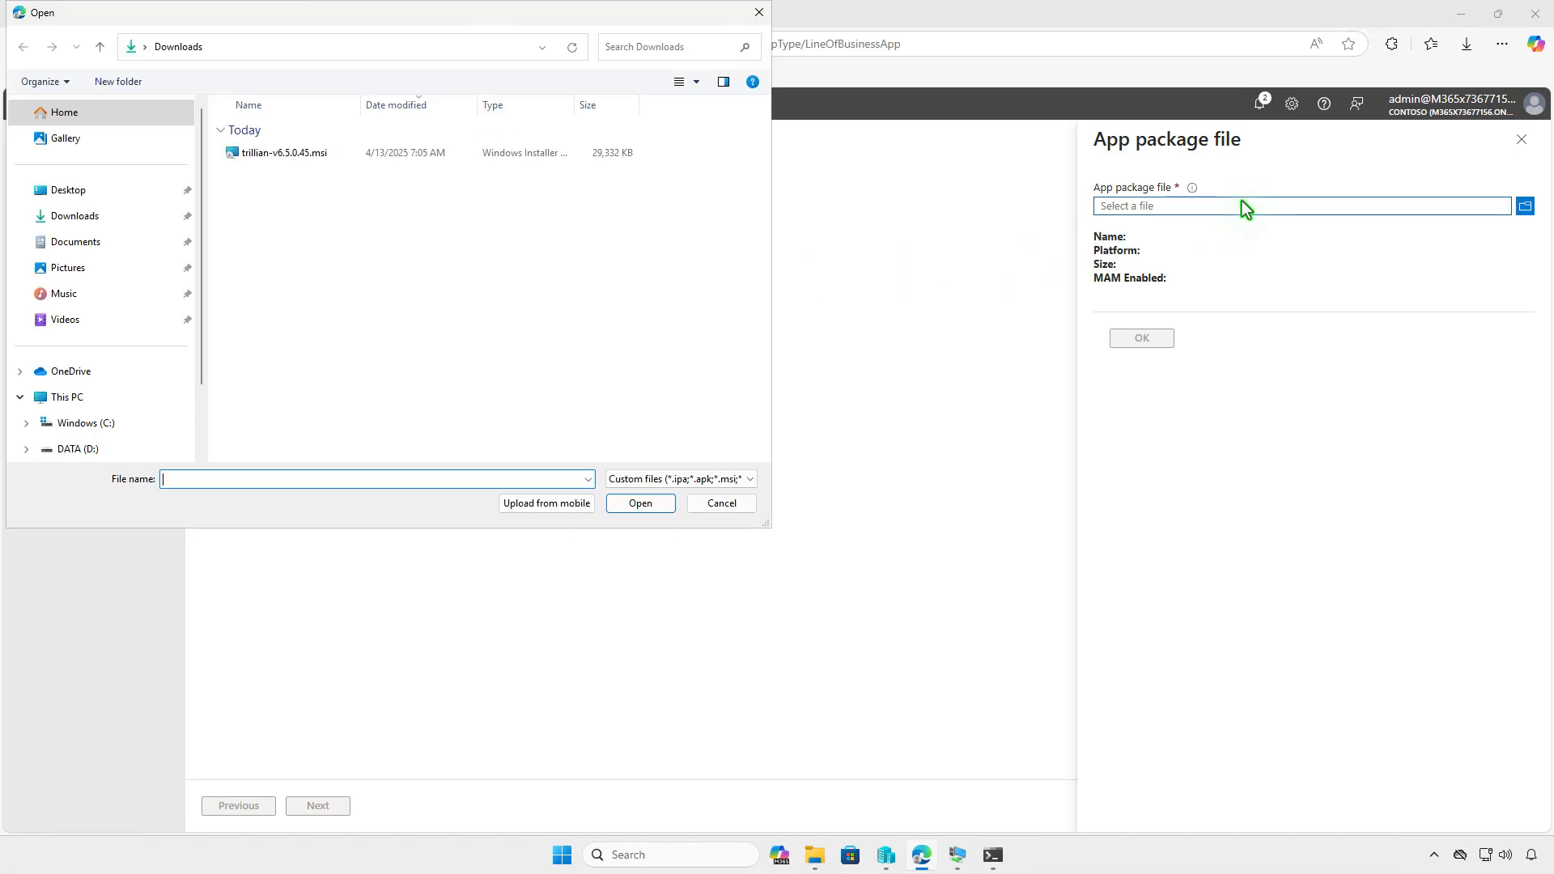
{"action": "left_click", "coordinate": [336, 157]}
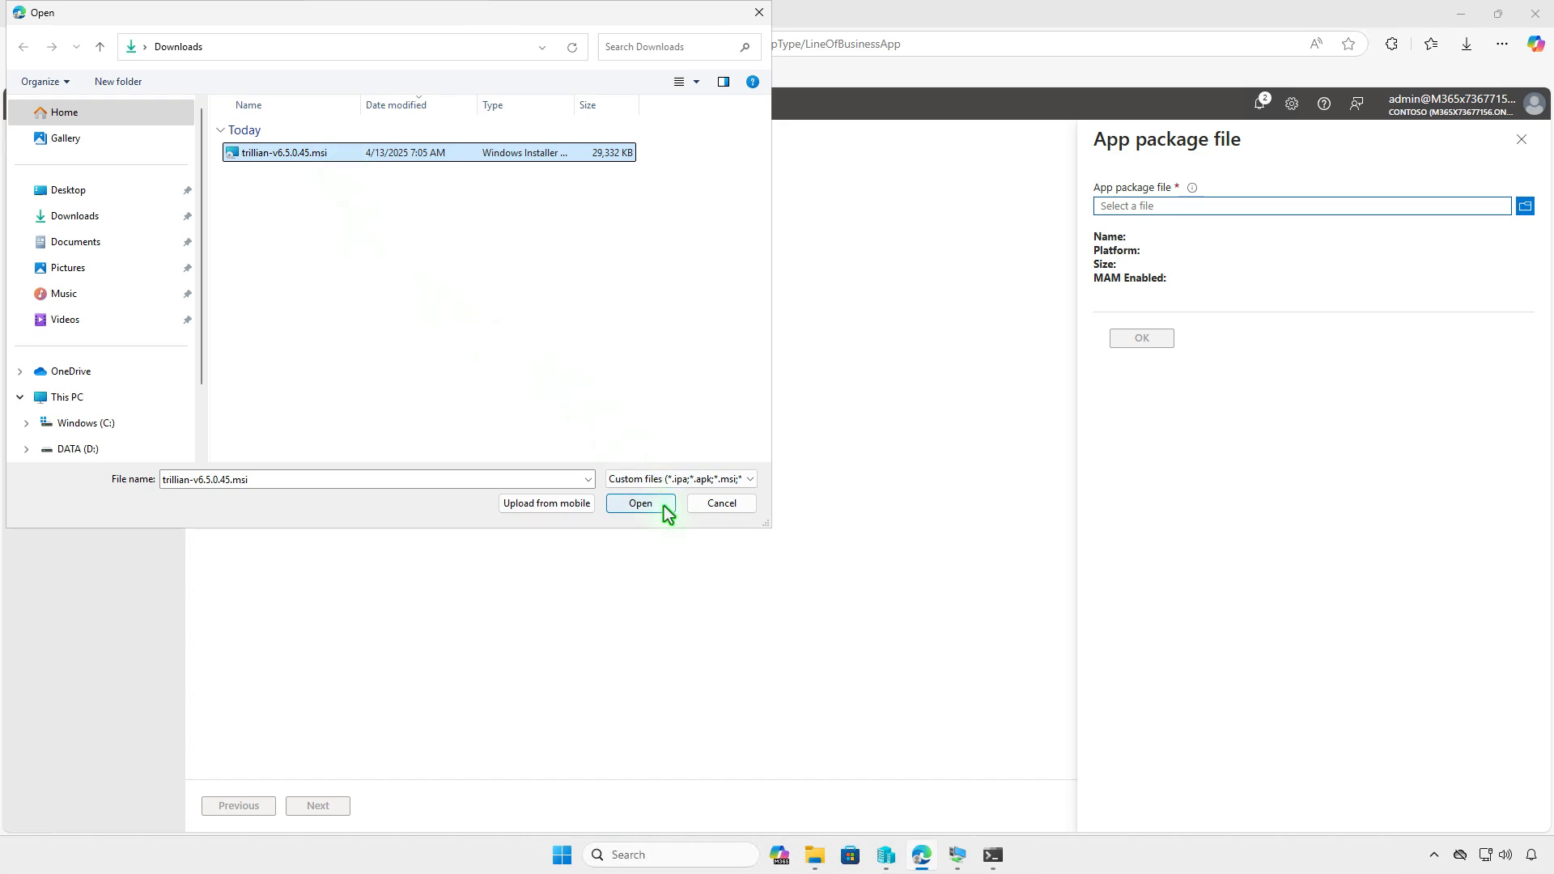
{"action": "left_click", "coordinate": [640, 504]}
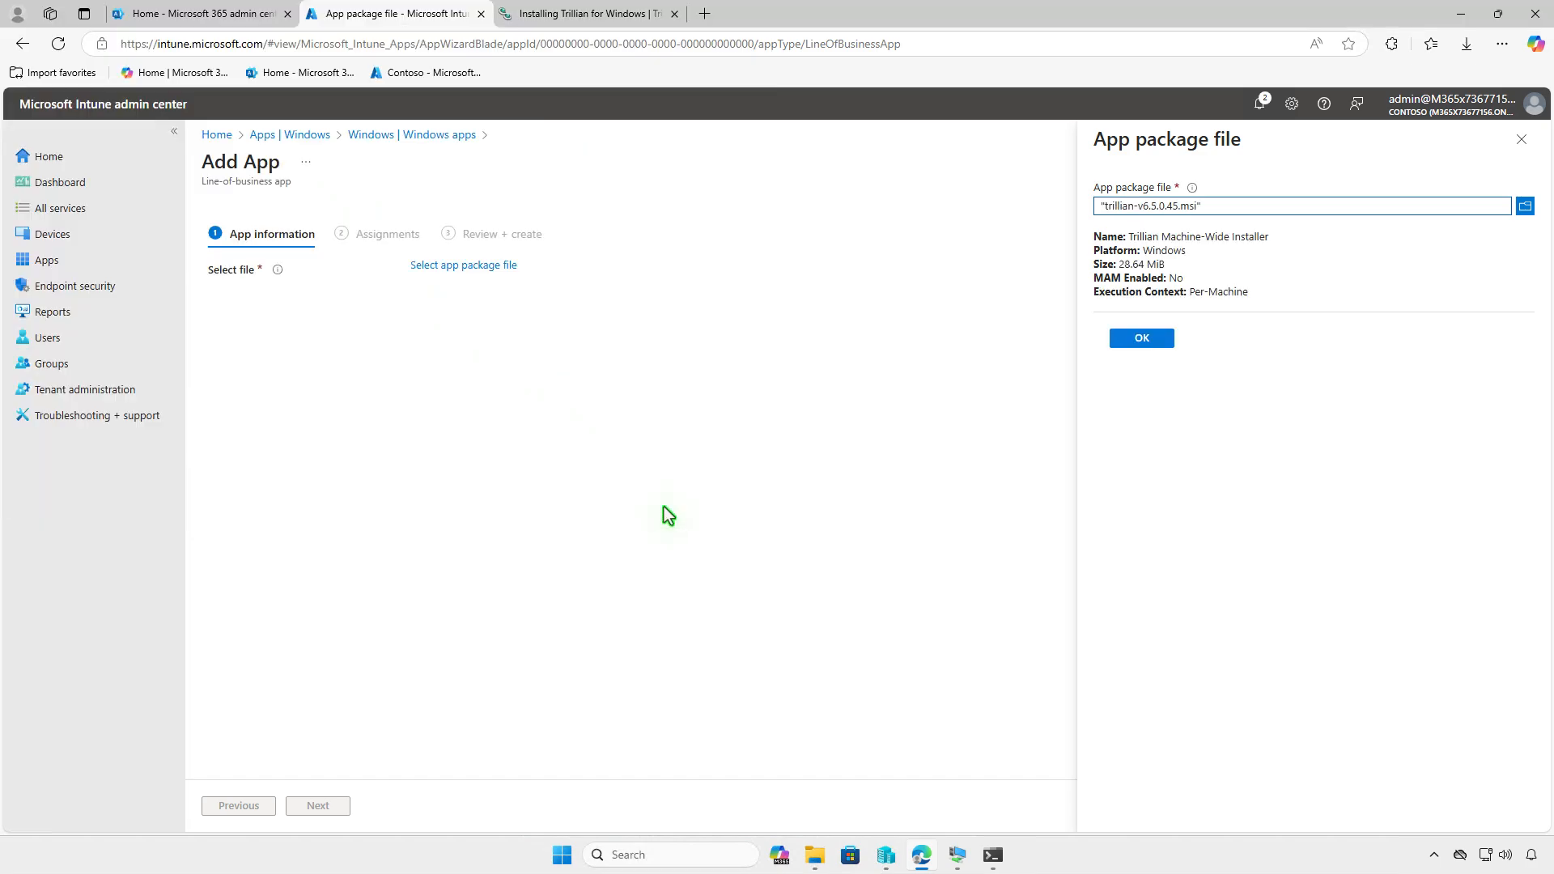
{"action": "left_click", "coordinate": [1140, 340]}
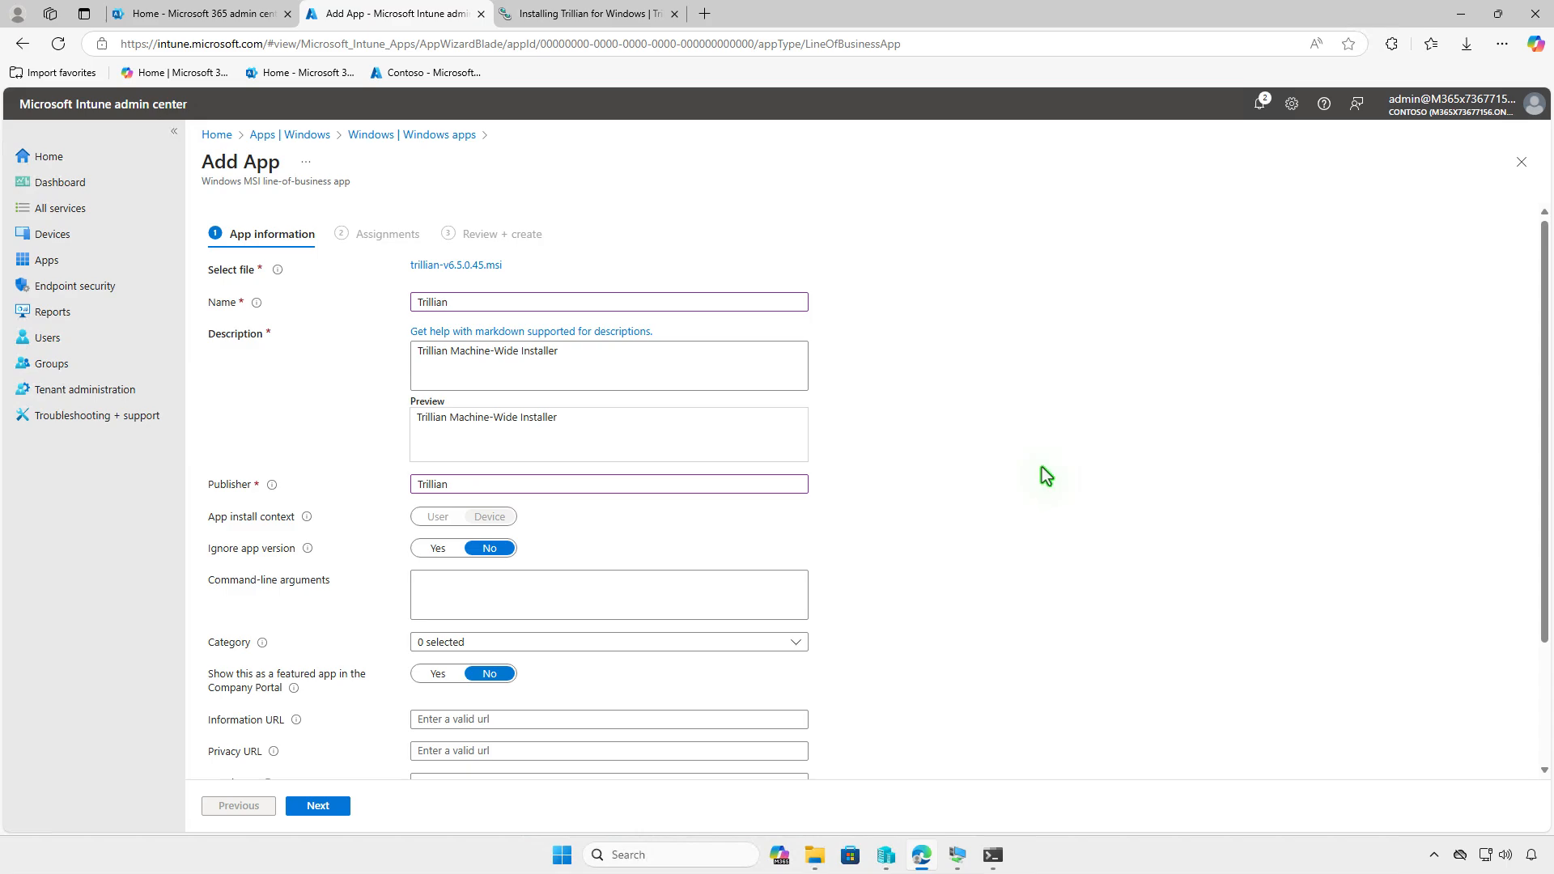
- Upload images.png from the Downloads folder as the Trillian app's logo
{"action": "scroll", "coordinate": [1042, 468], "scroll_direction": "down", "scroll_amount": 3}
{"action": "left_click", "coordinate": [453, 733]}
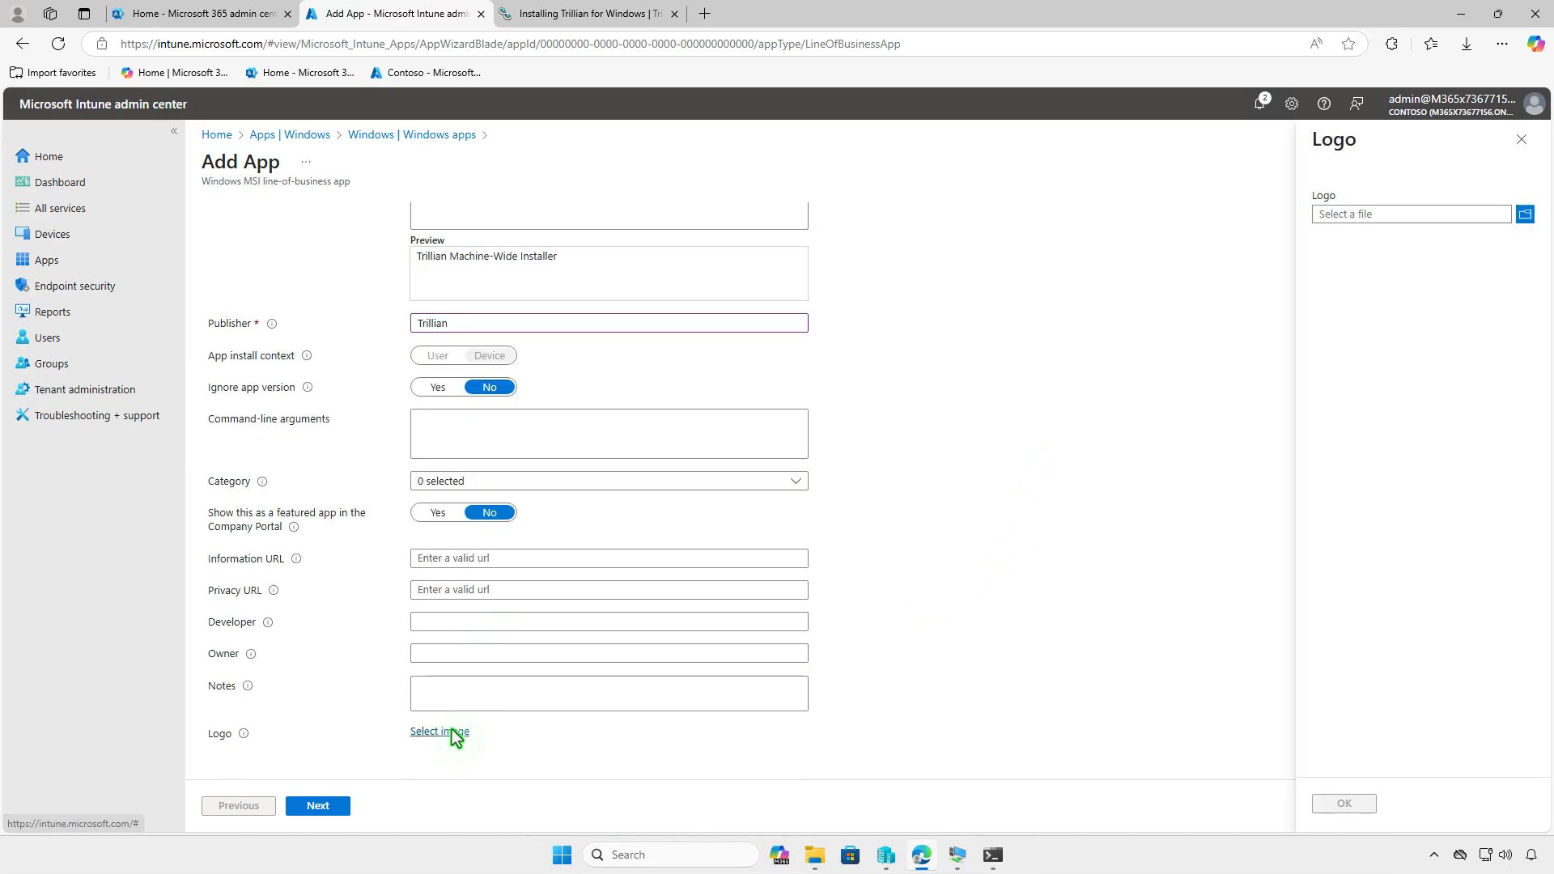
{"action": "left_click", "coordinate": [1405, 214]}
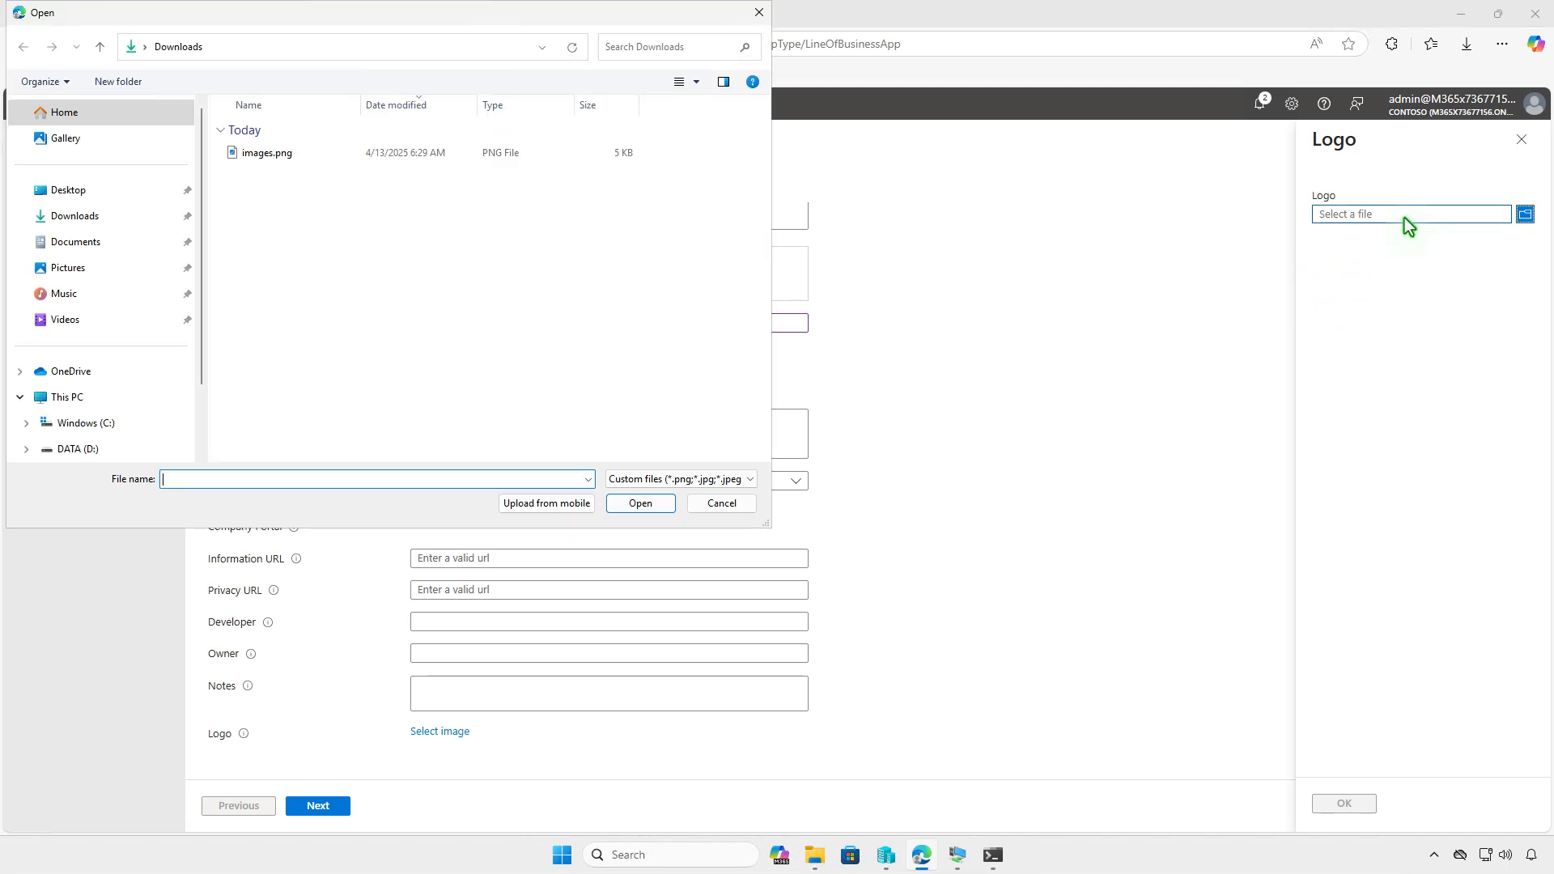
{"action": "left_click", "coordinate": [310, 154]}
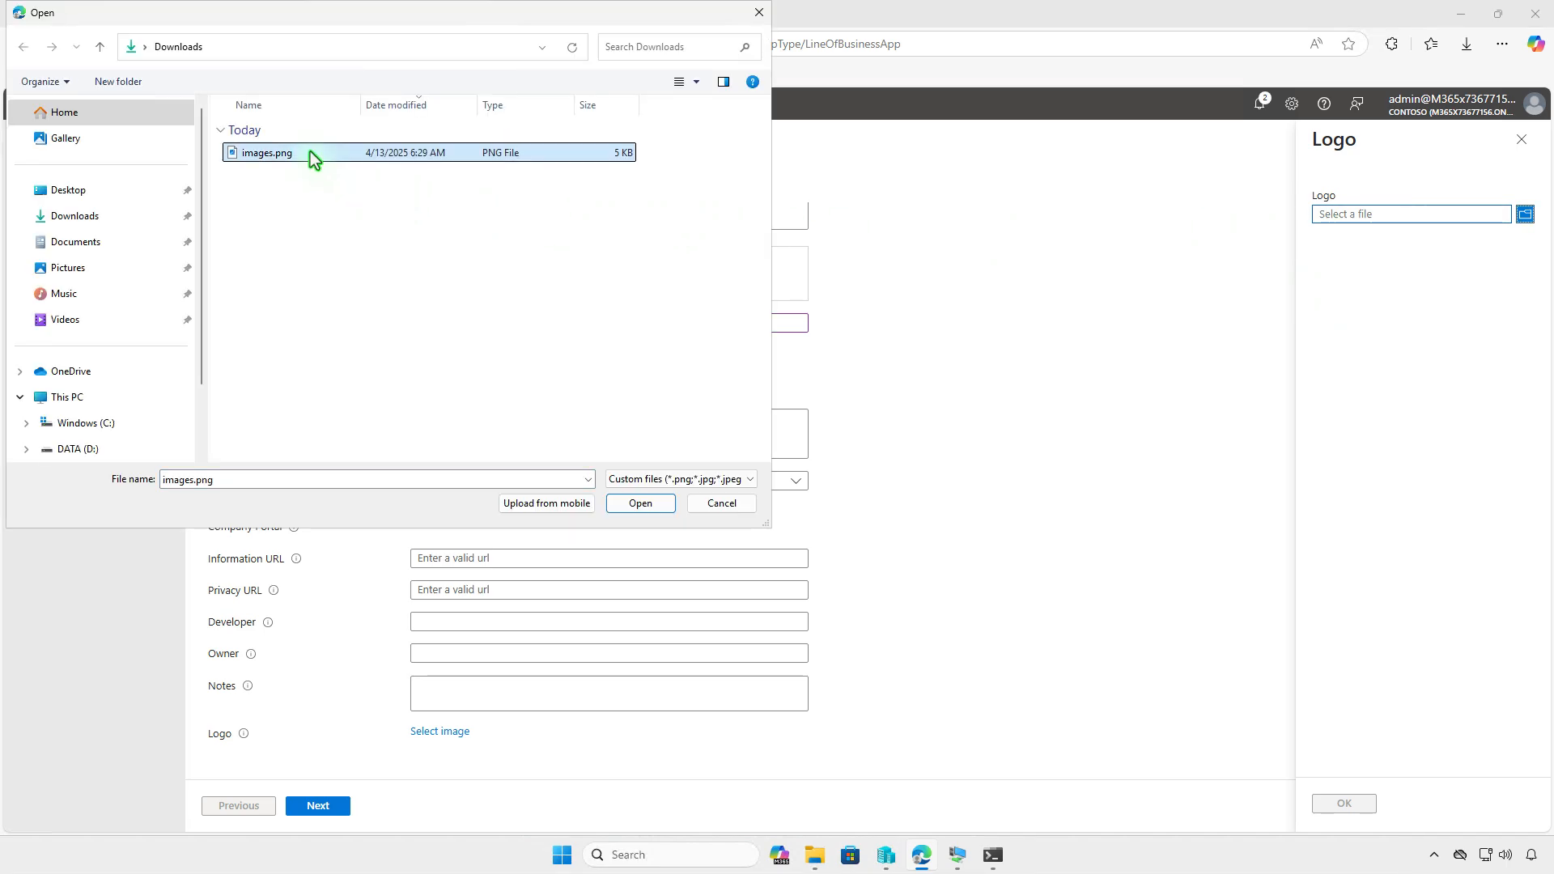
{"action": "left_click", "coordinate": [651, 505]}
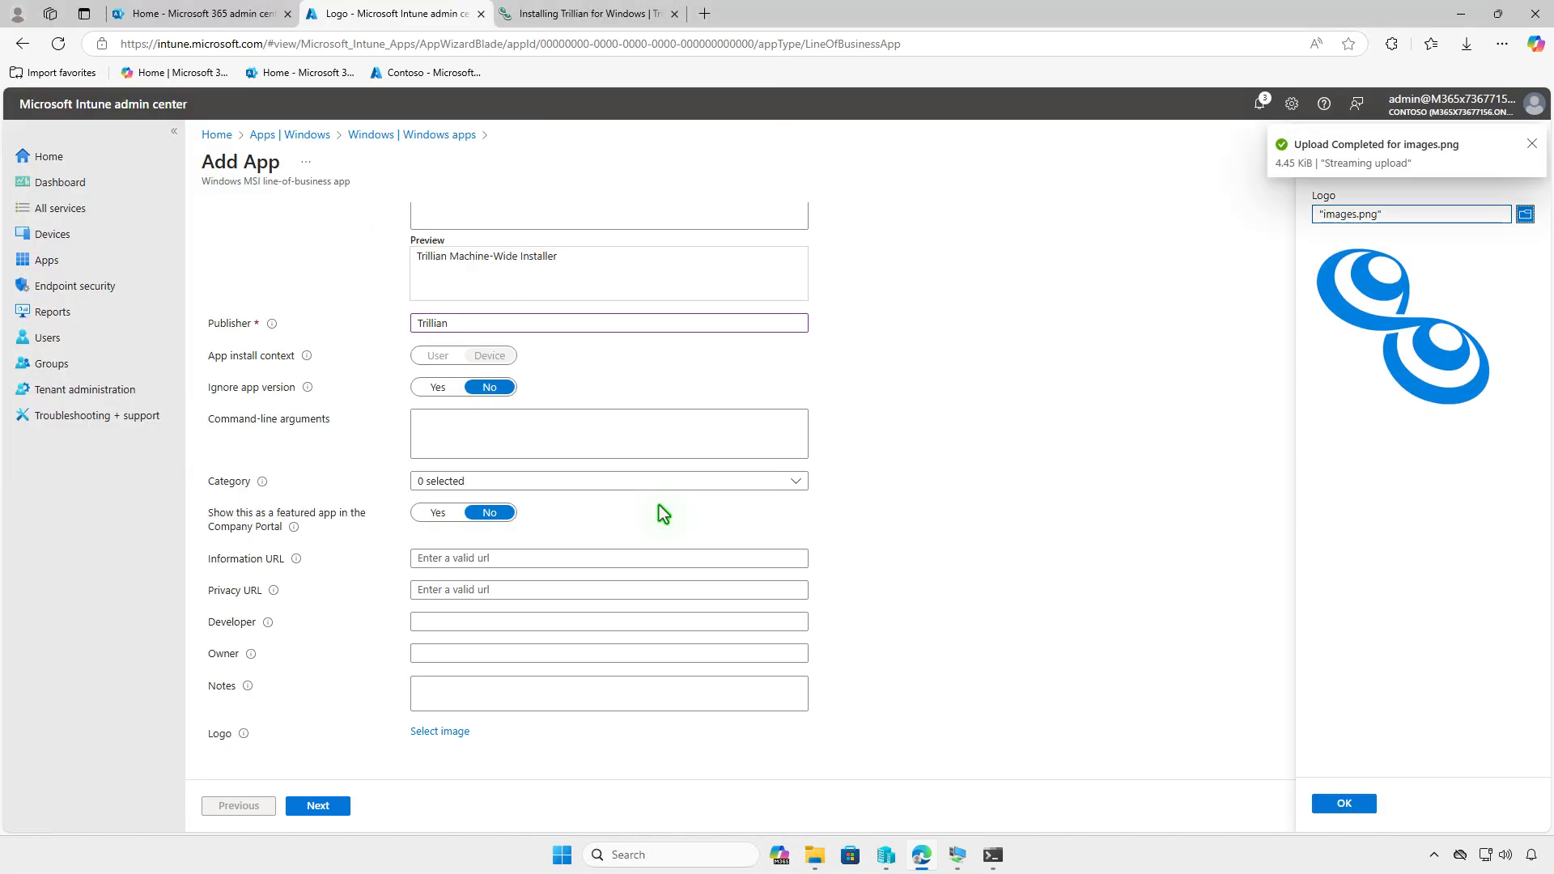
{"action": "left_click", "coordinate": [1342, 804]}
{"action": "scroll", "coordinate": [914, 561], "scroll_direction": "down", "scroll_amount": 2}
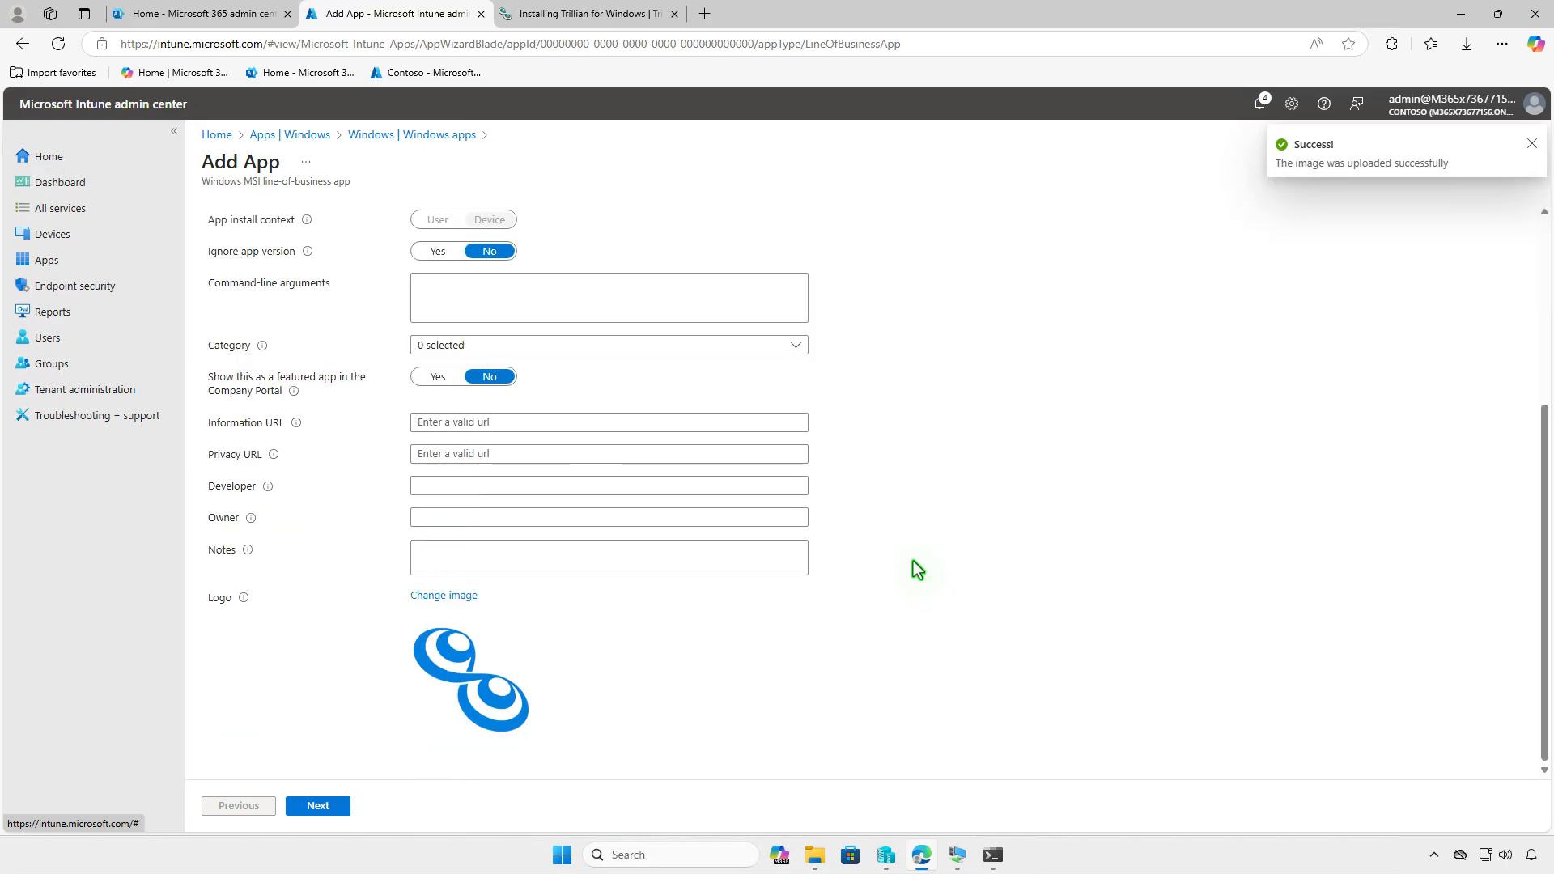
- Make the app available for enrolled devices to the Test_Users group and create it
{"action": "left_click", "coordinate": [340, 806]}
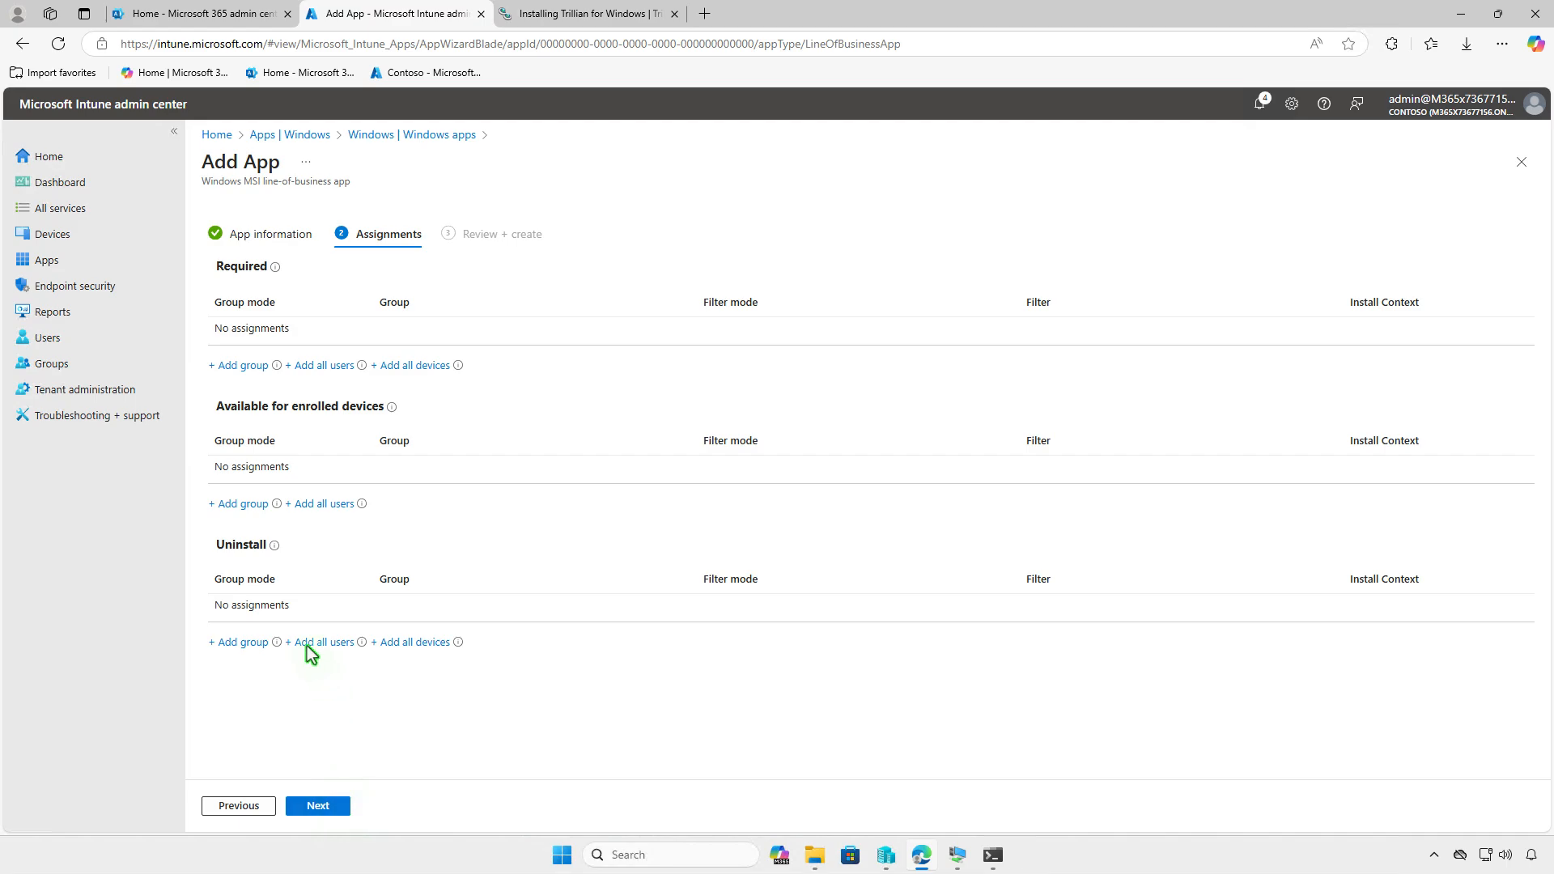
{"action": "left_click", "coordinate": [243, 504]}
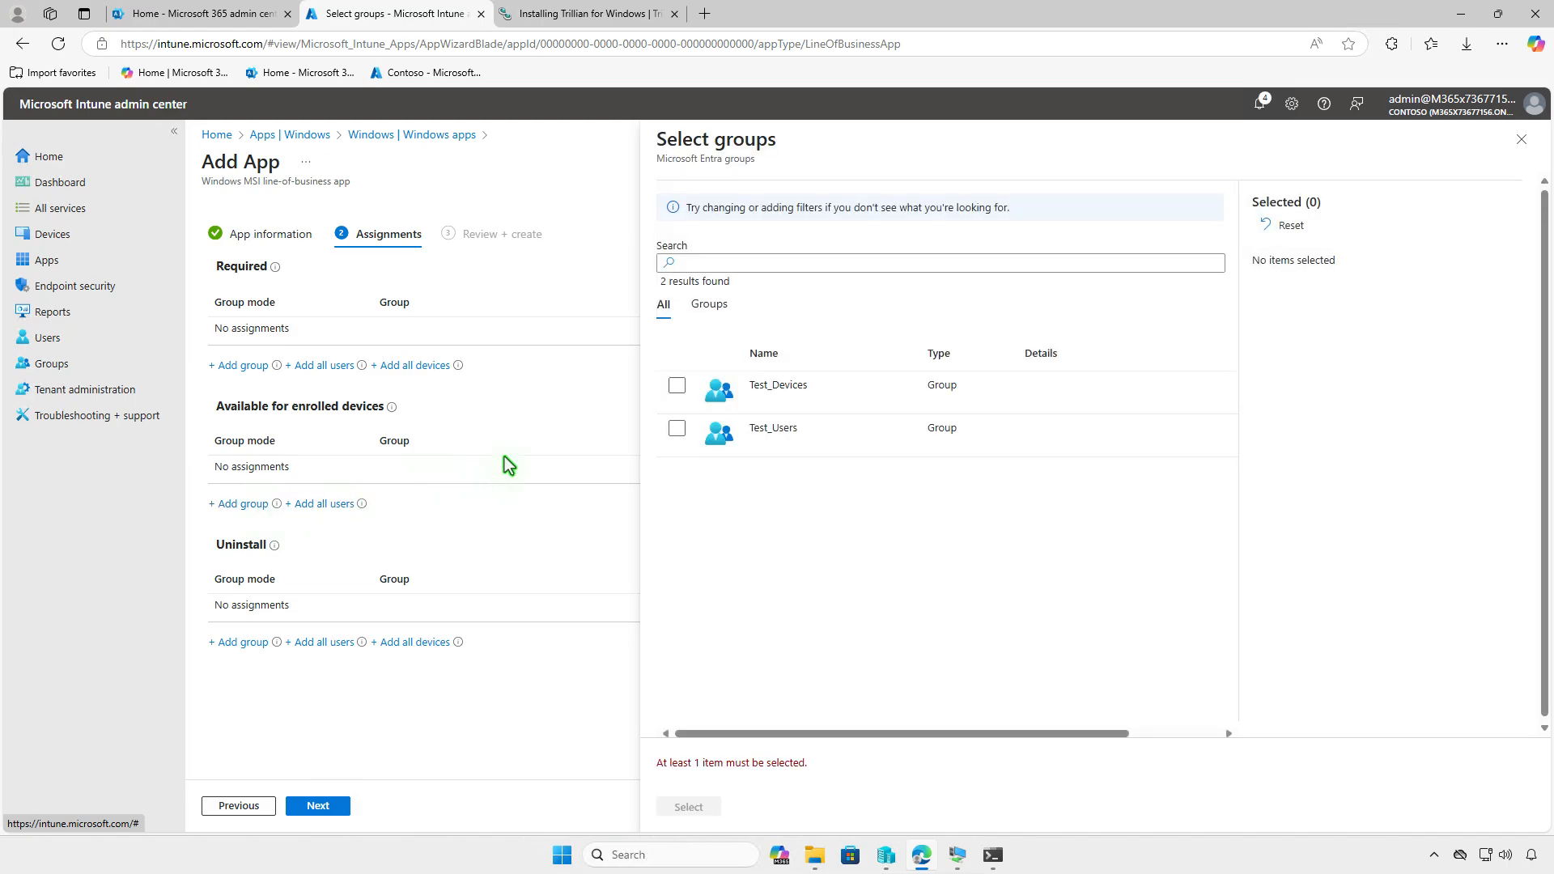
{"action": "left_click", "coordinate": [678, 430]}
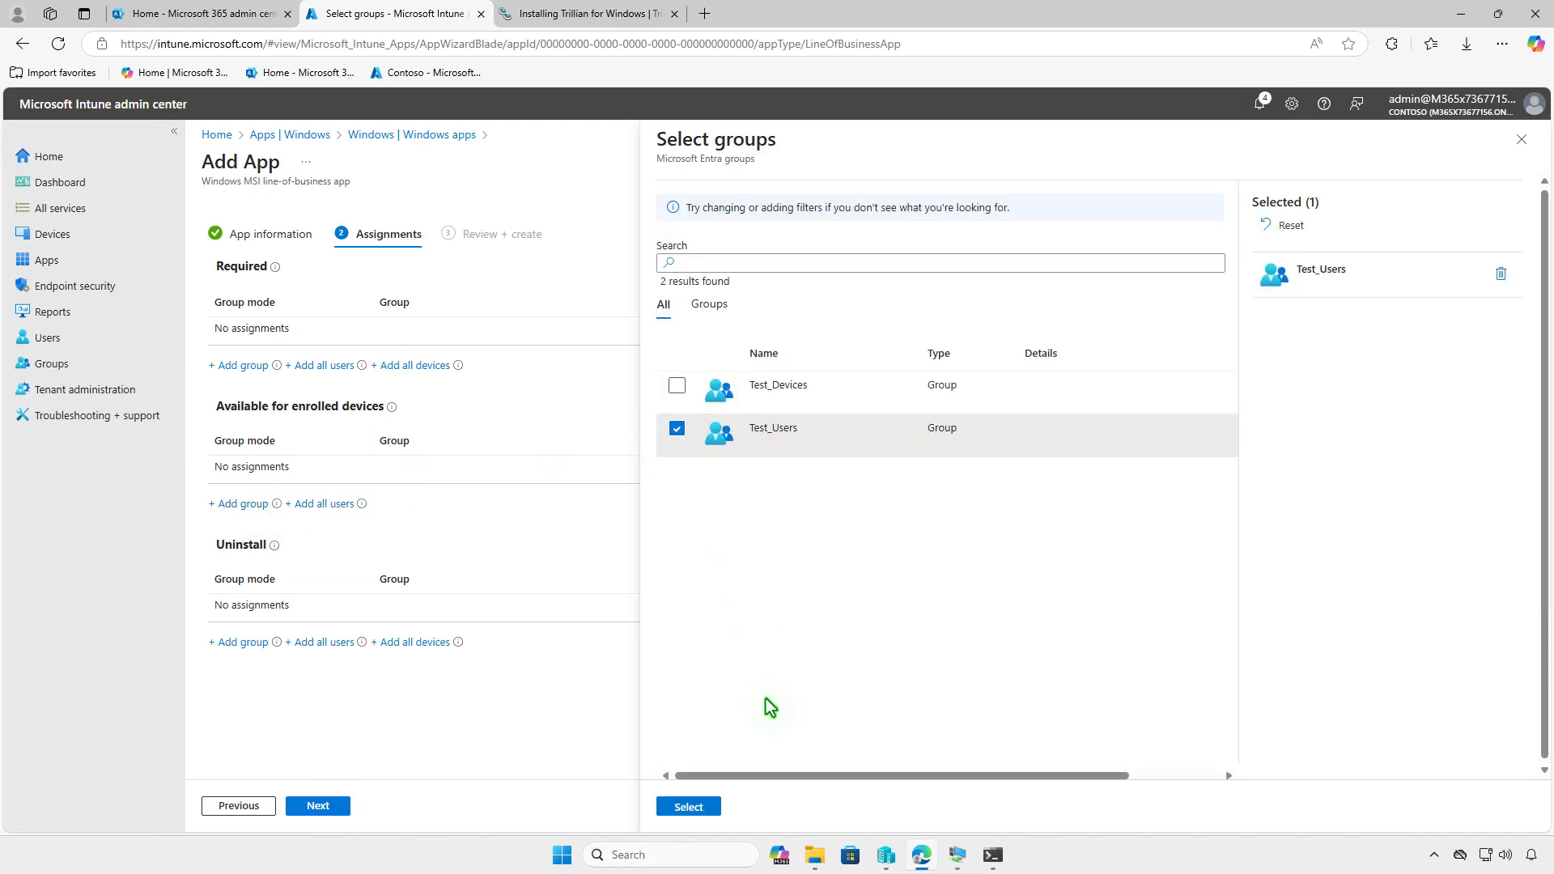
{"action": "left_click", "coordinate": [689, 807]}
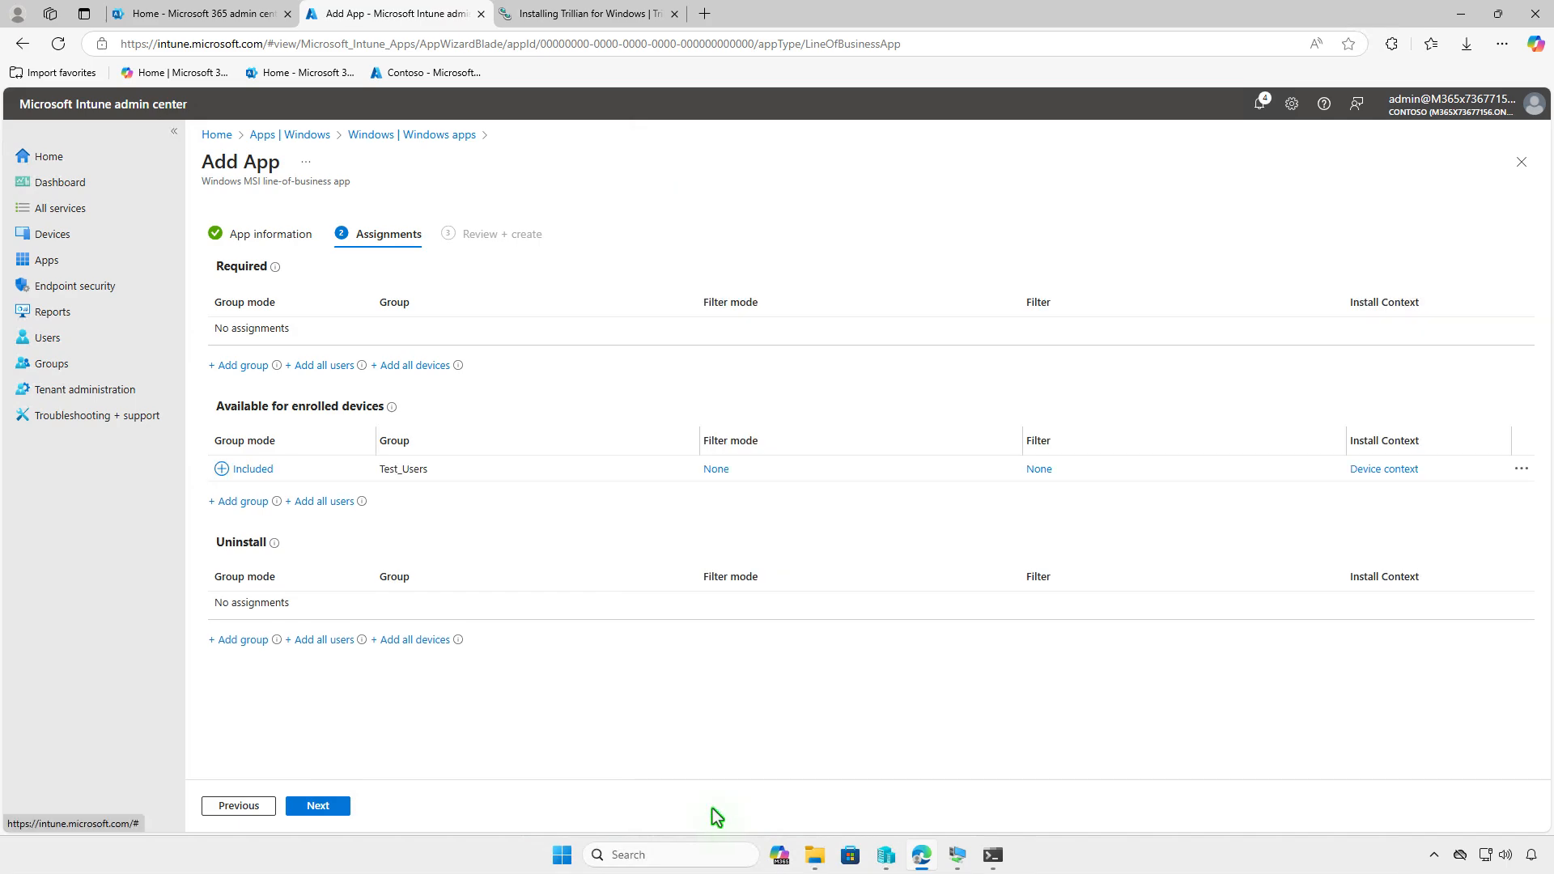
{"action": "left_click", "coordinate": [340, 809]}
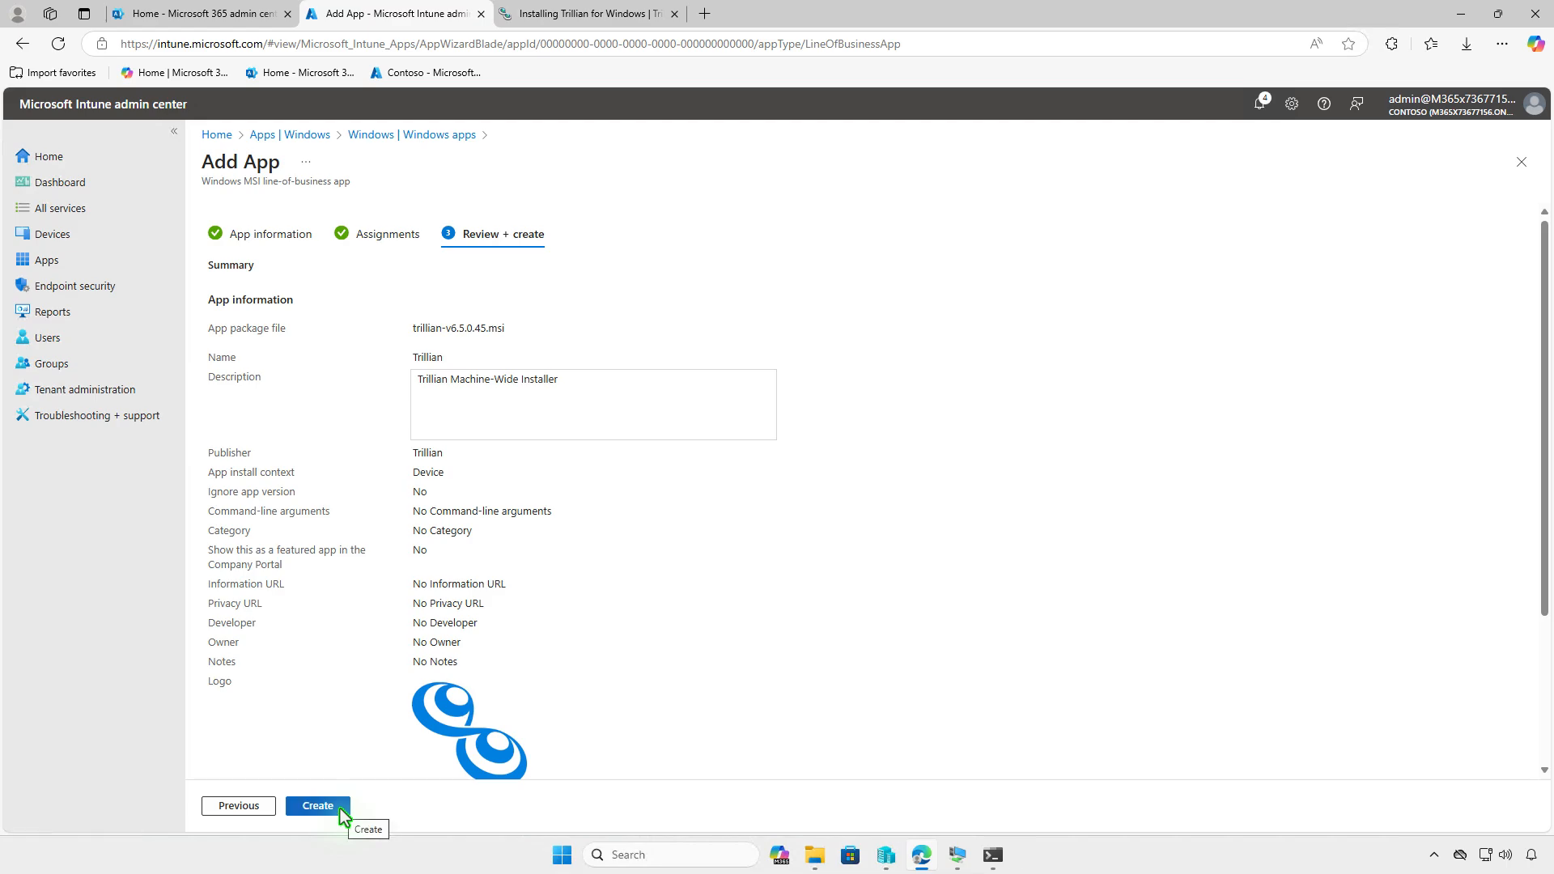
{"action": "left_click", "coordinate": [340, 808]}
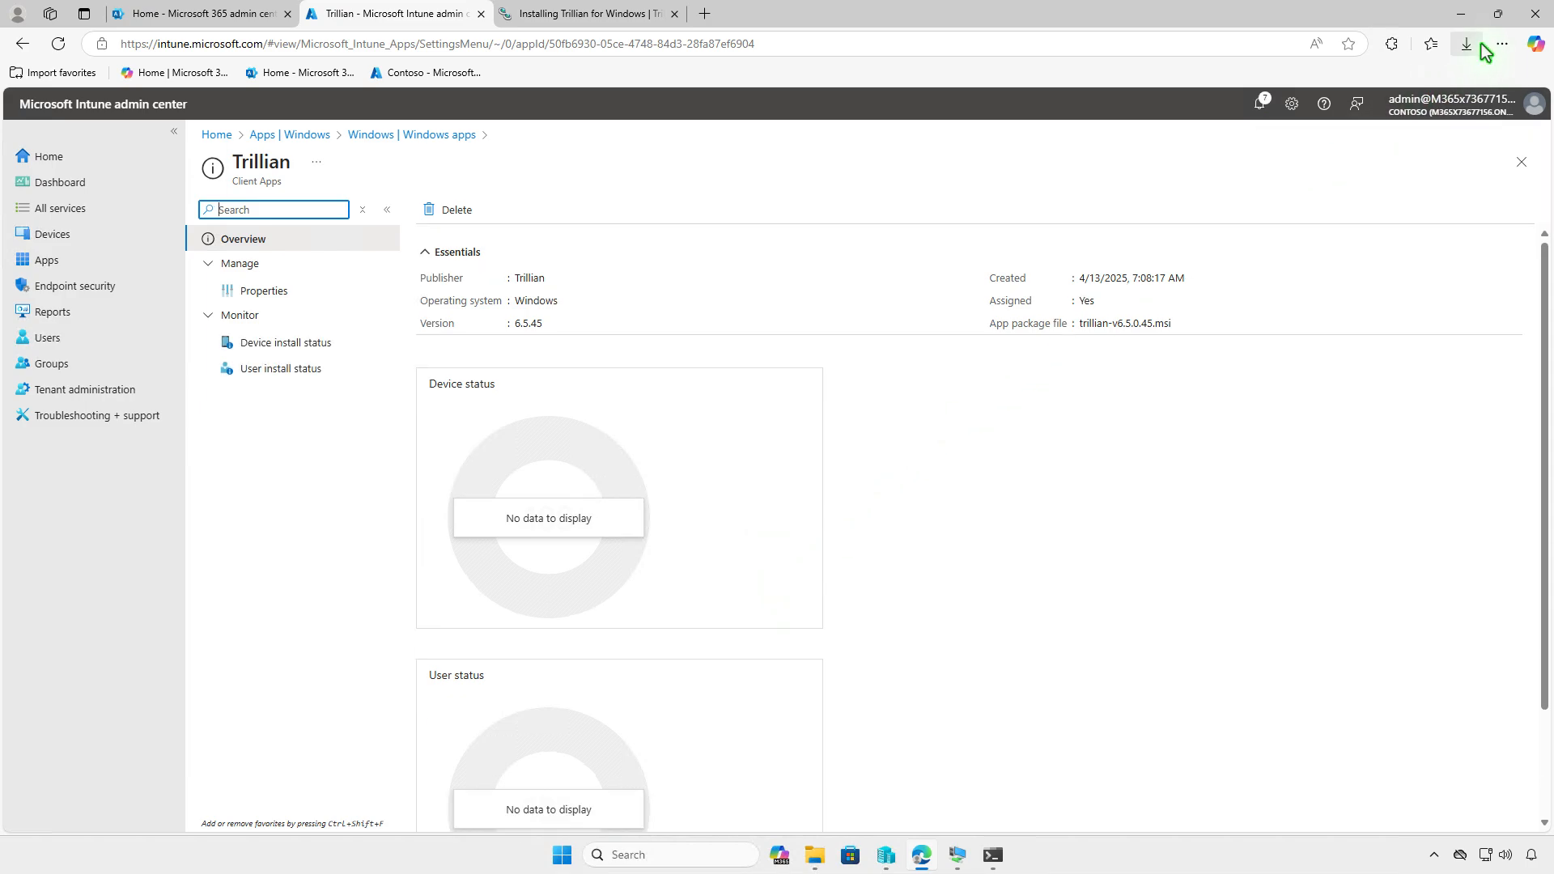
- Switch to the WIN10-CTL virtual machine, install Trillian from Company Portal, and check the Windows notifications
{"action": "left_click", "coordinate": [1465, 14]}
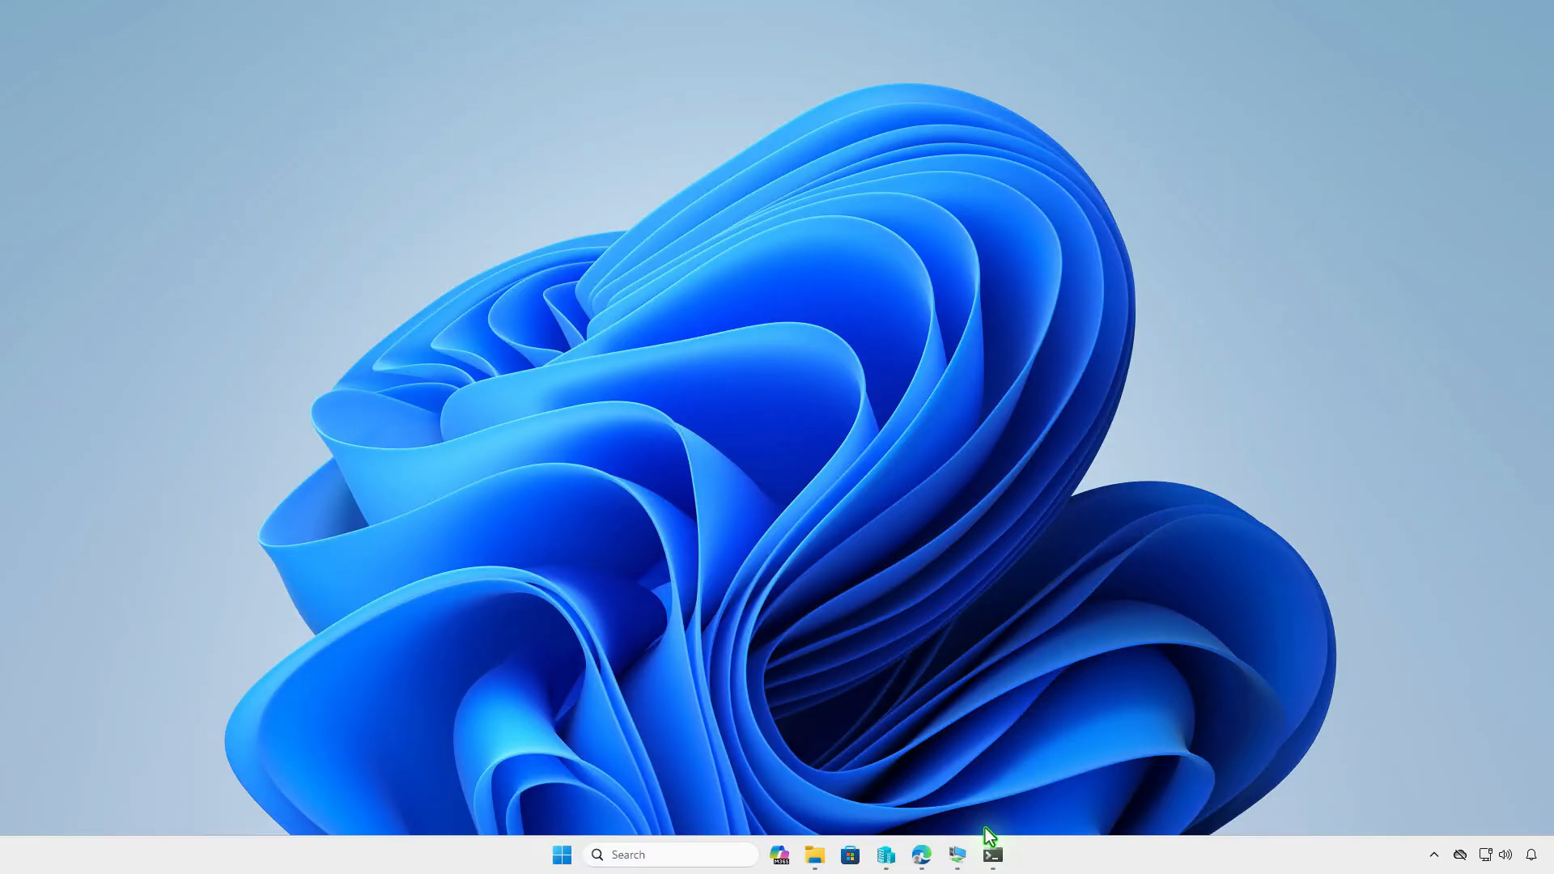
{"action": "left_click", "coordinate": [960, 858]}
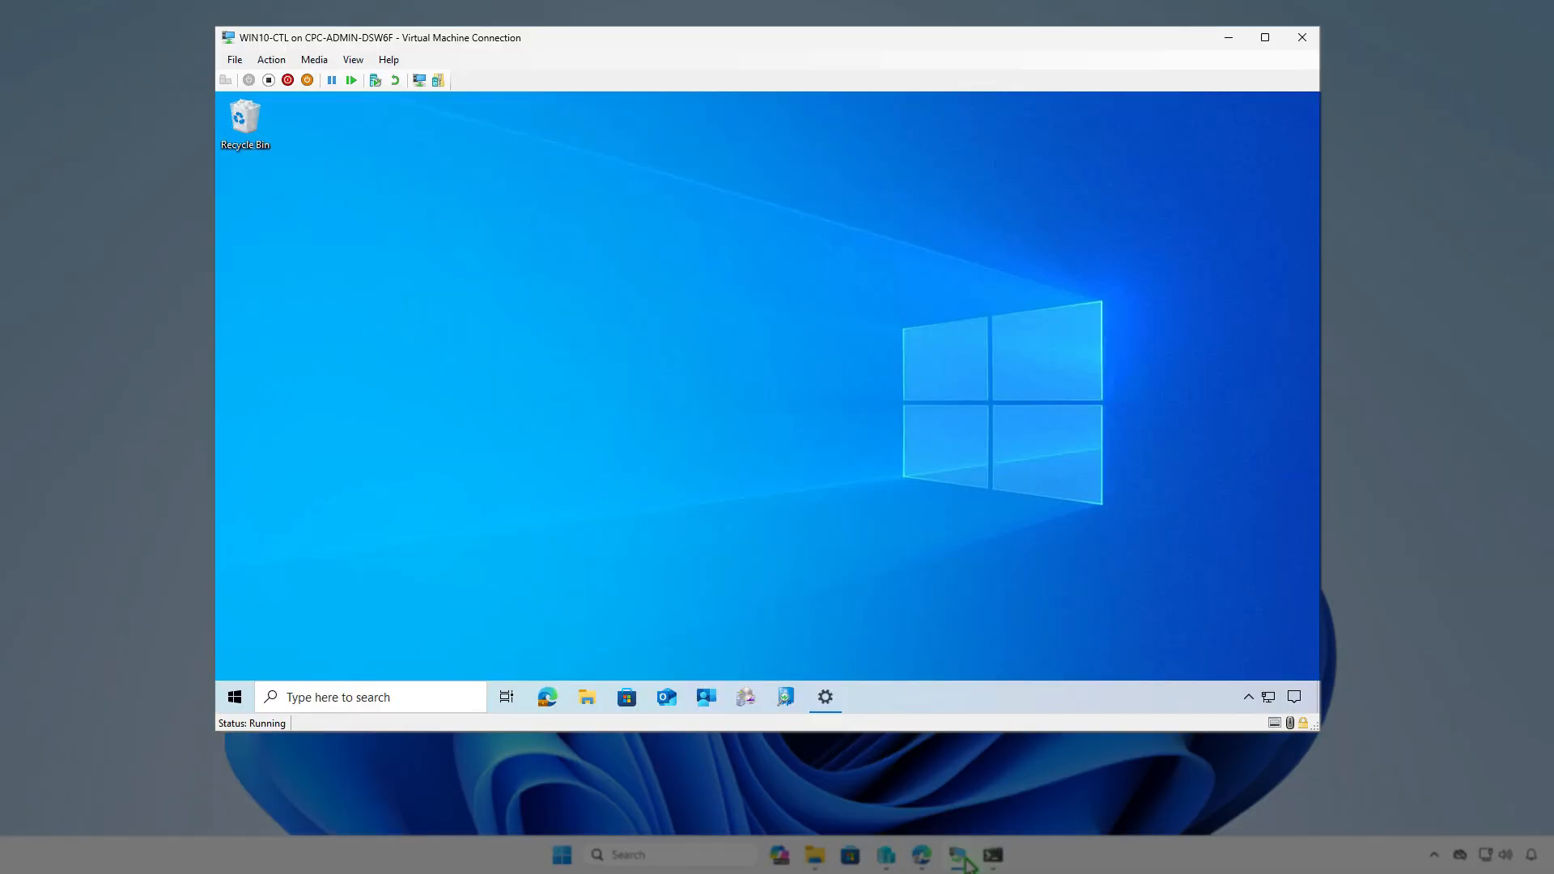
{"action": "left_click", "coordinate": [706, 701]}
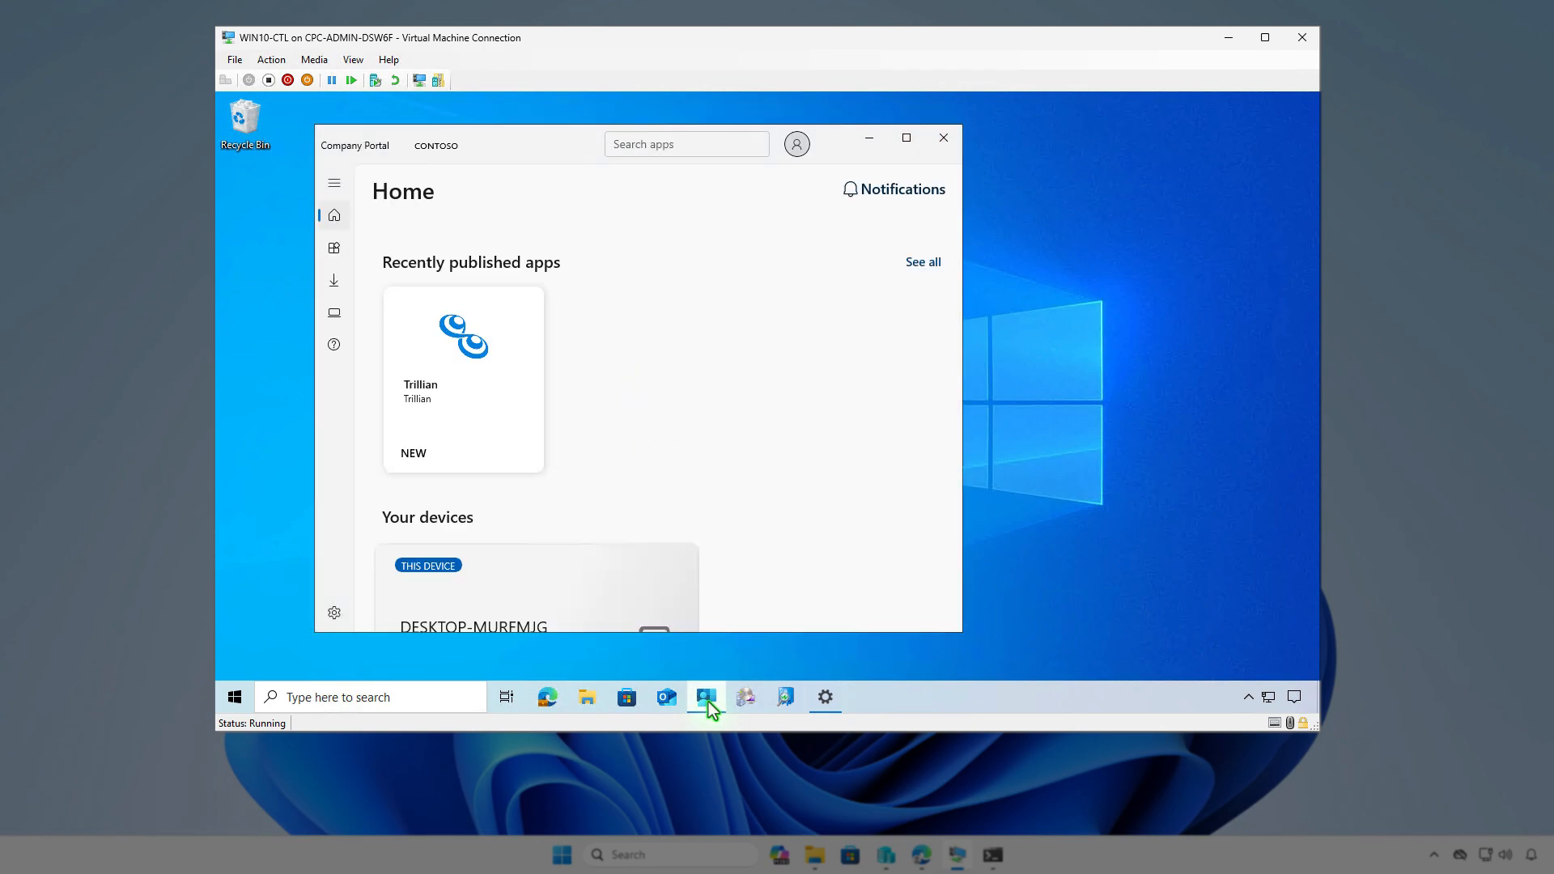
{"action": "left_click", "coordinate": [336, 252]}
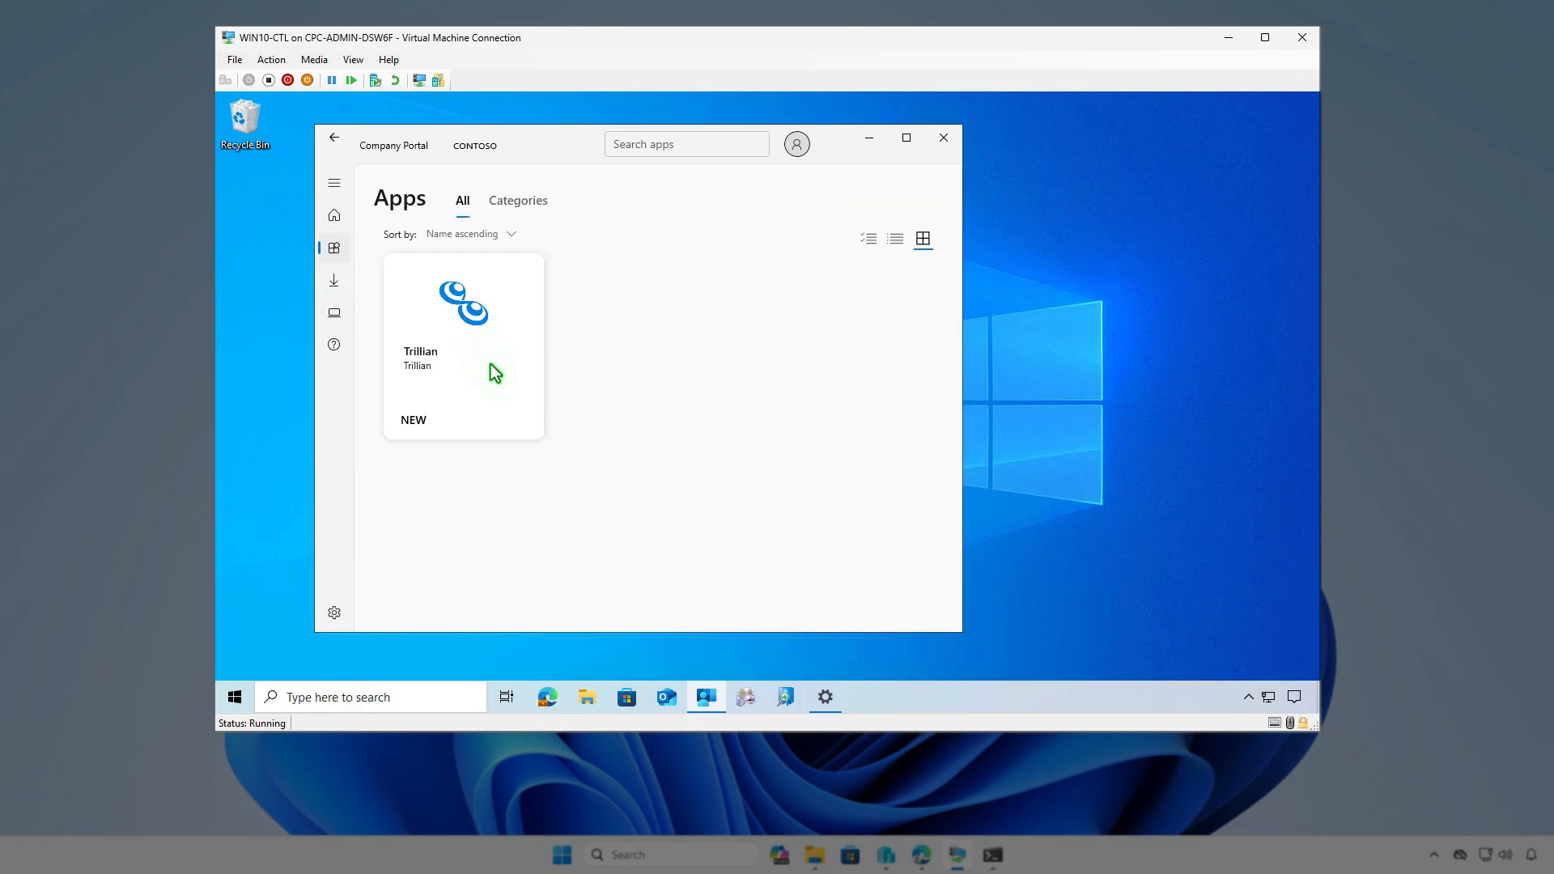
{"action": "left_click", "coordinate": [495, 372]}
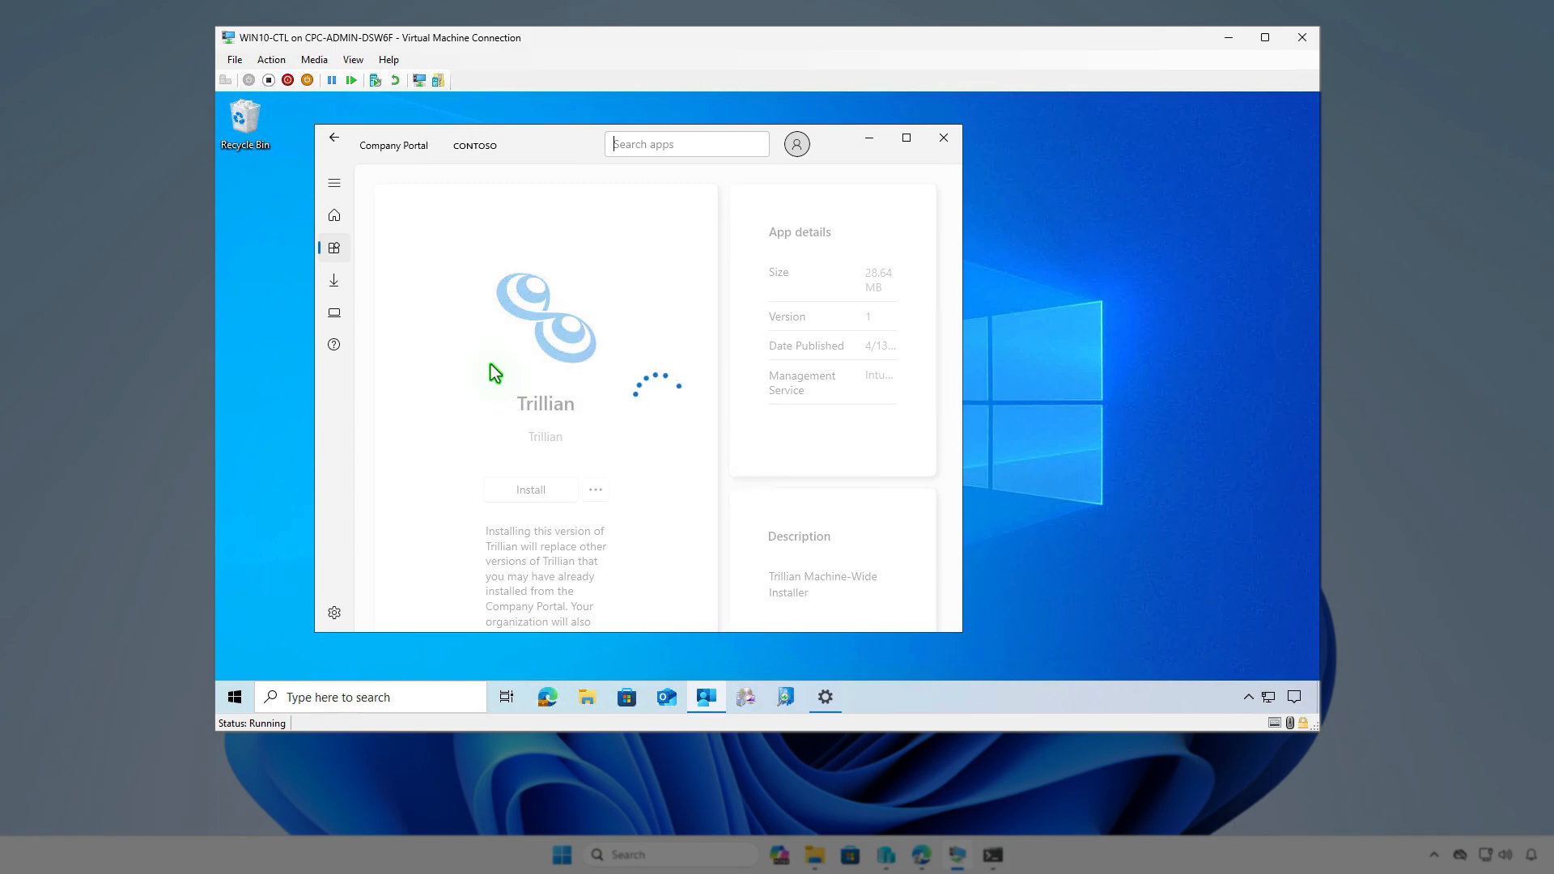
{"action": "left_click", "coordinate": [569, 499]}
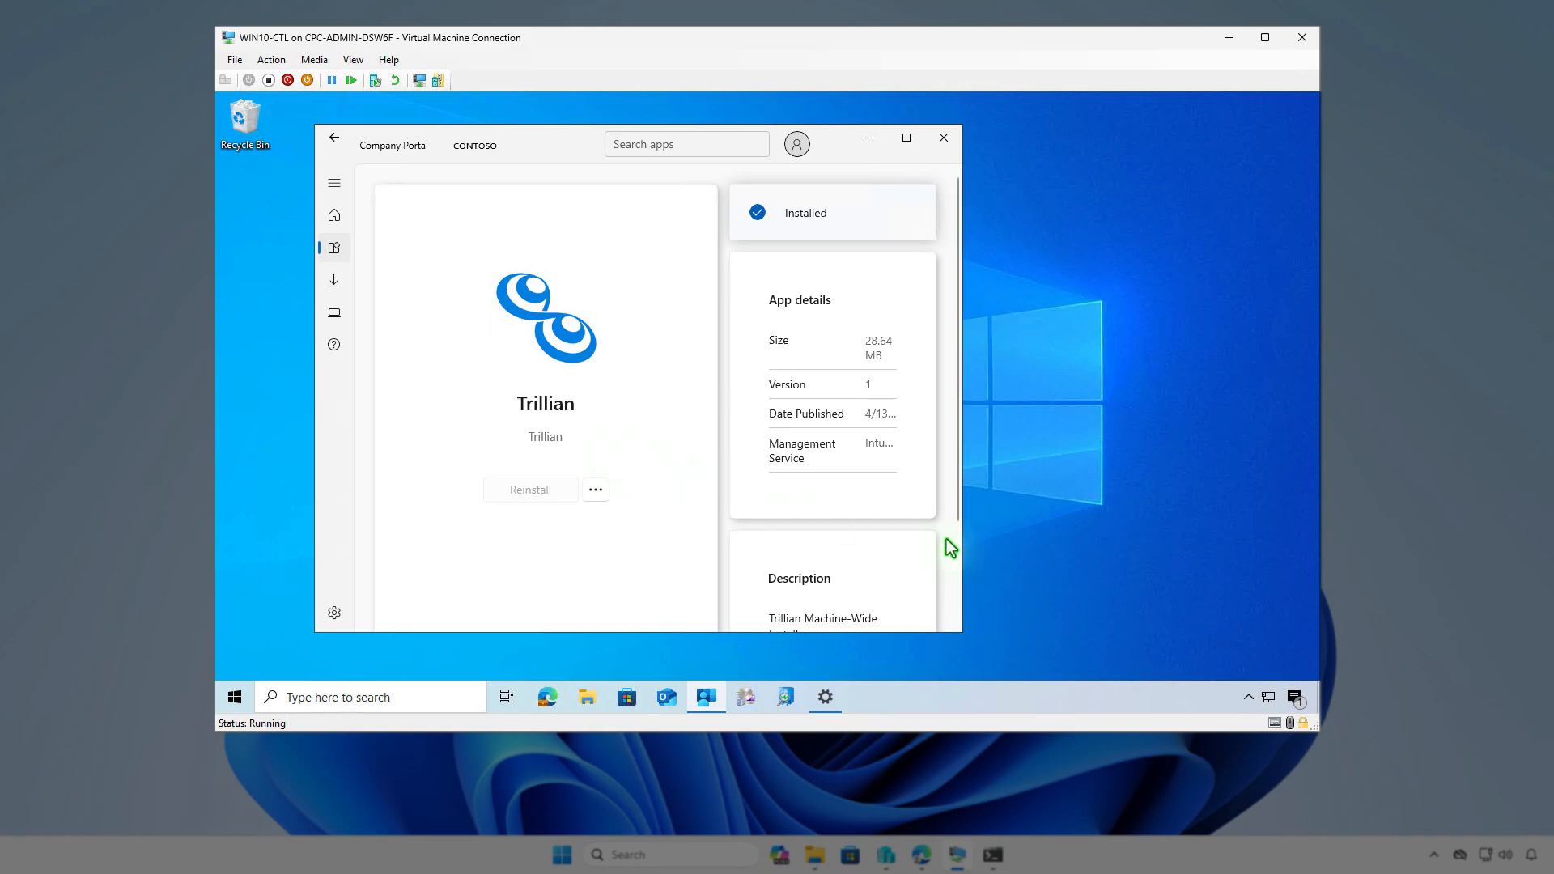
{"action": "left_click", "coordinate": [1295, 698]}
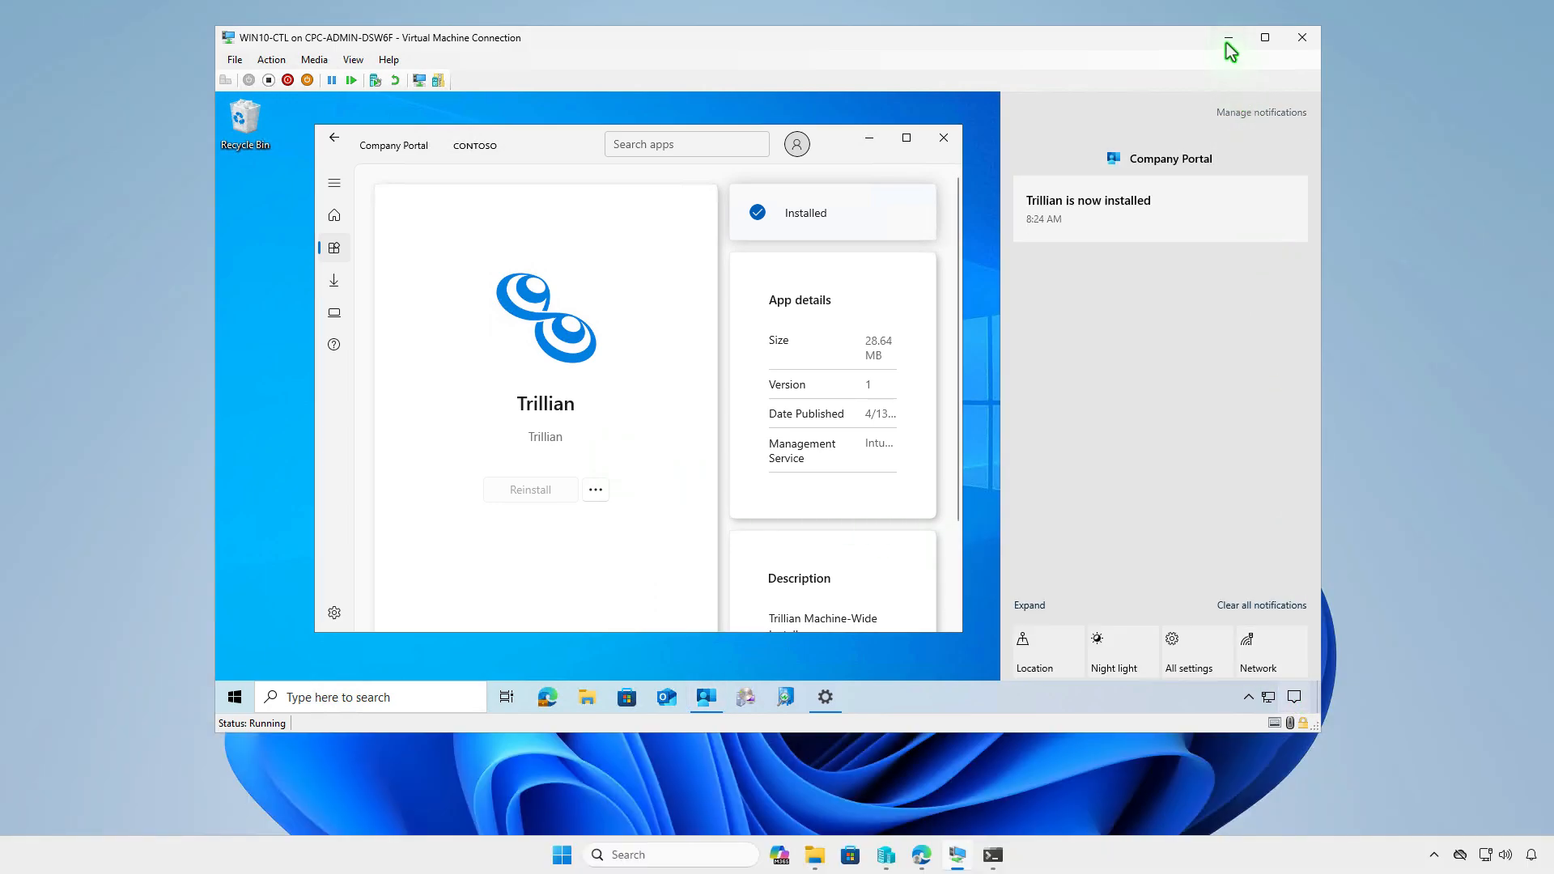
- Return to Intune in the browser and remove the Test_Users group from Trillian's available-for-enrolled-devices assignments
{"action": "left_click", "coordinate": [1228, 41]}
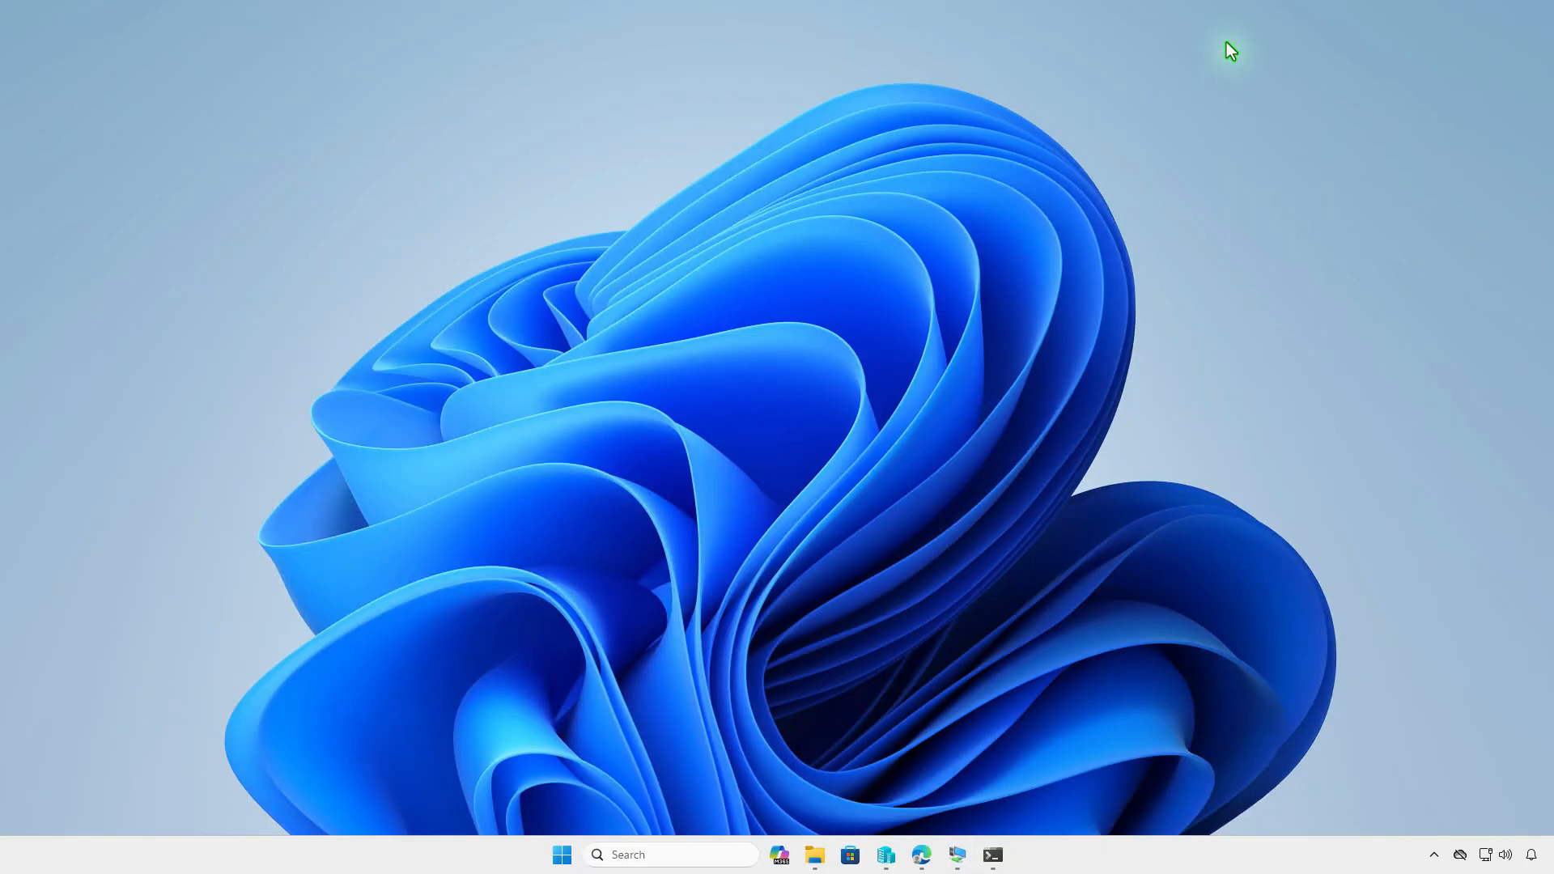
{"action": "left_click", "coordinate": [922, 854]}
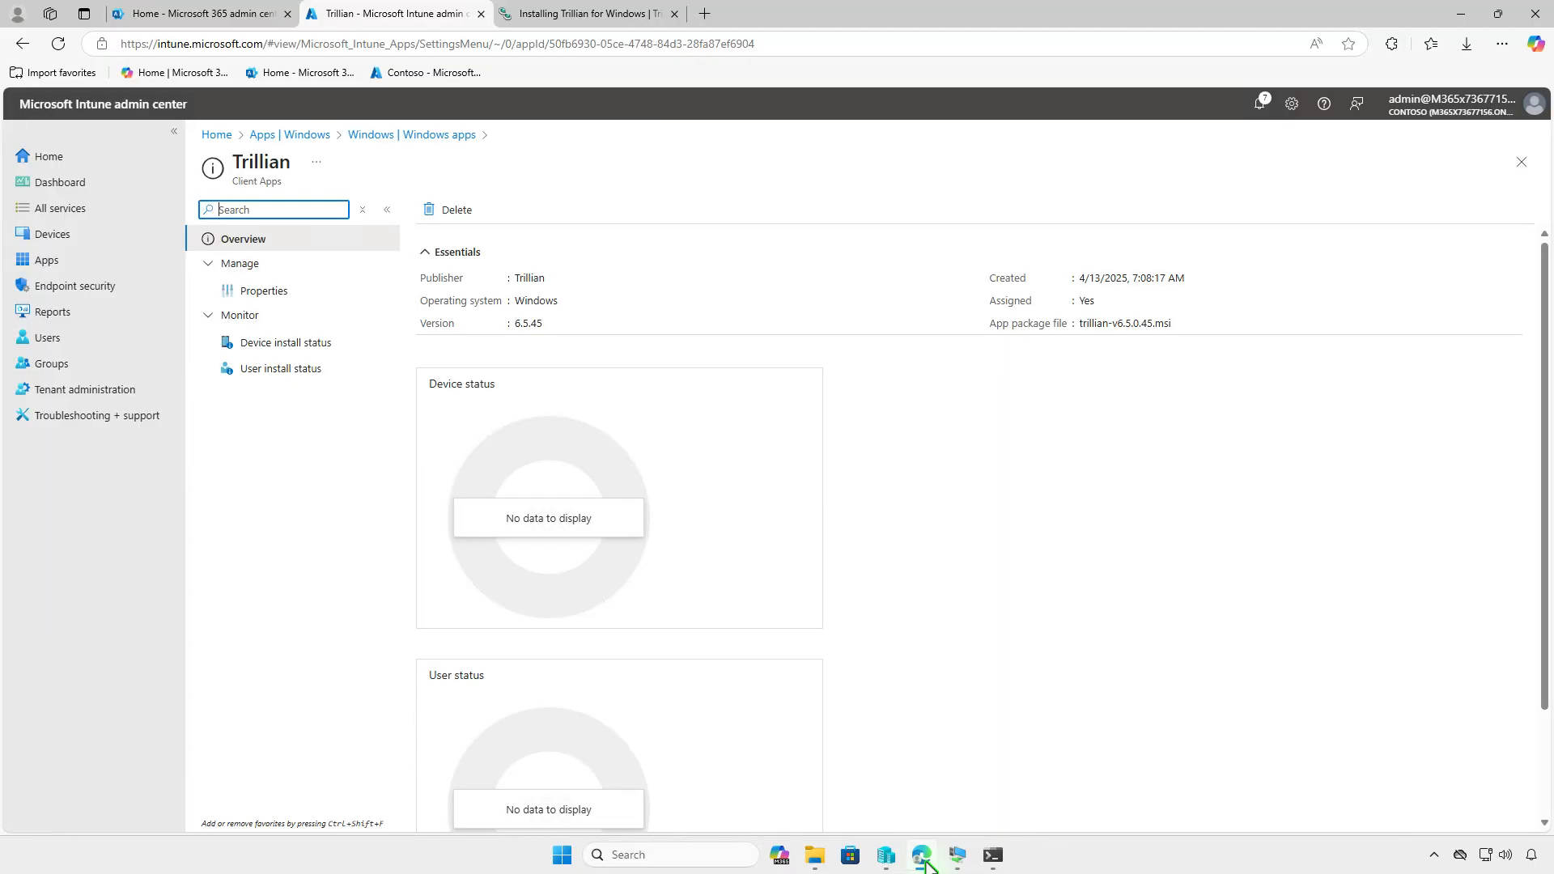
{"action": "left_click", "coordinate": [316, 294]}
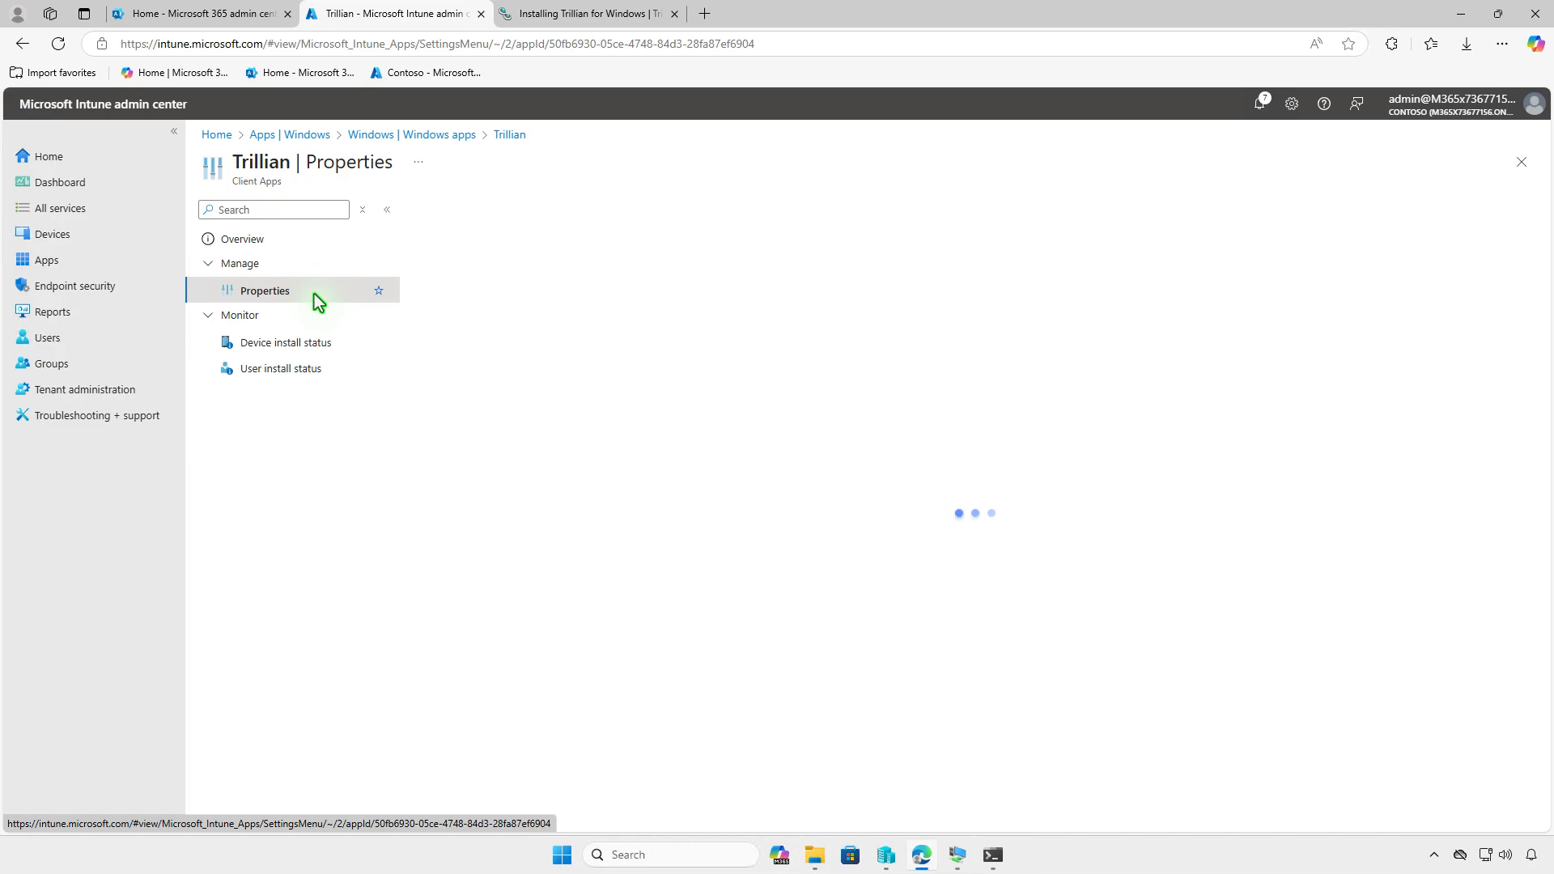
{"action": "scroll", "coordinate": [918, 488], "scroll_direction": "down", "scroll_amount": 1}
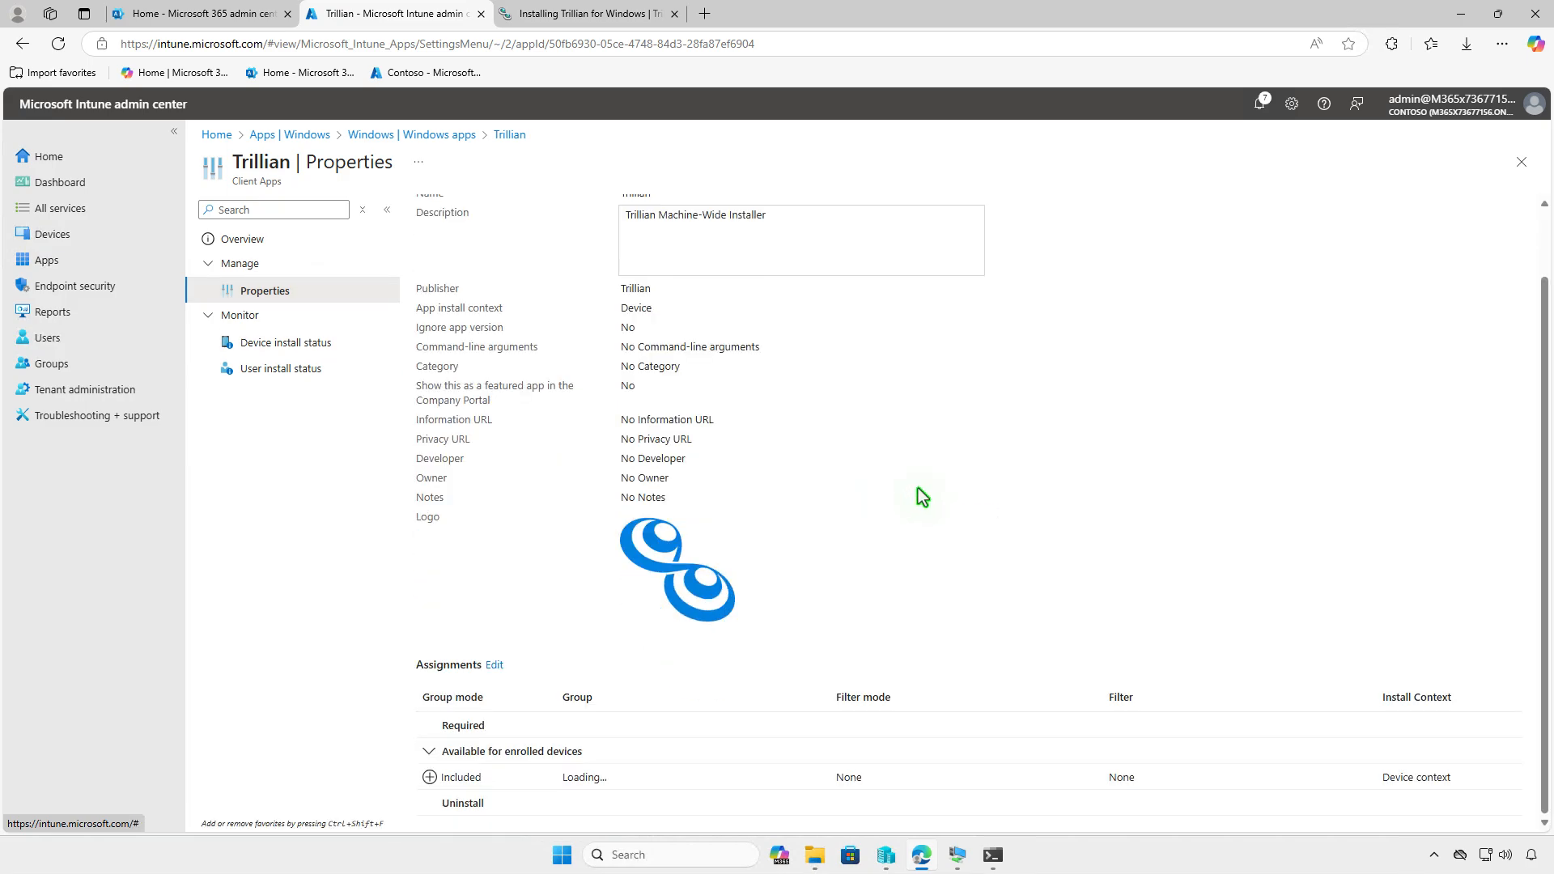
{"action": "left_click", "coordinate": [494, 665]}
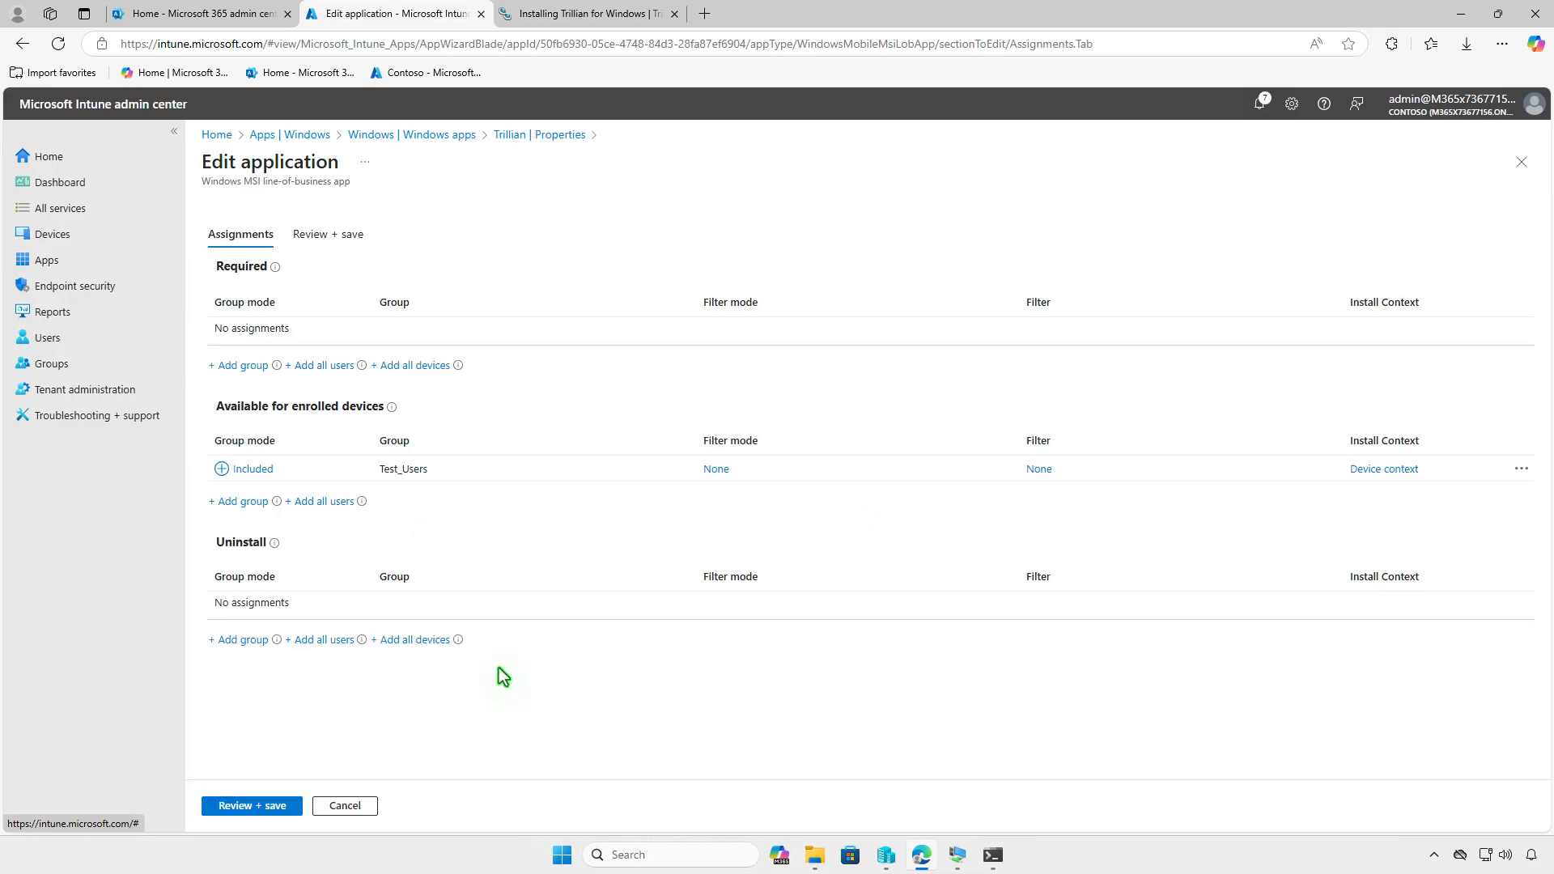
{"action": "left_click", "coordinate": [1521, 470]}
{"action": "left_click", "coordinate": [1453, 488]}
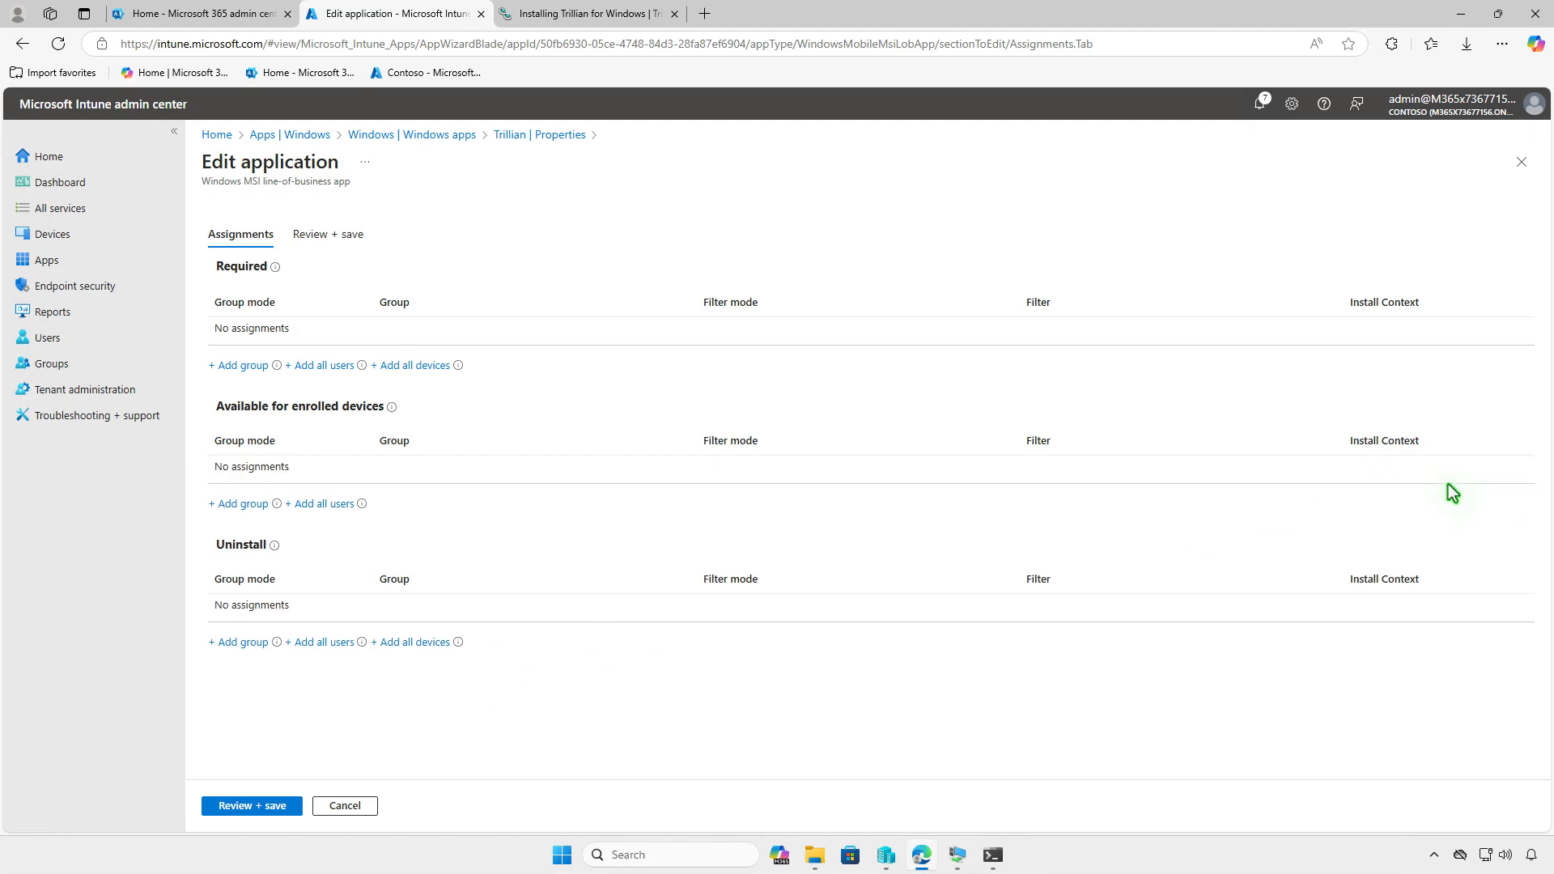
- Assign the Test_Devices group to uninstall the line-of-business Trillian app and save the edited assignments
{"action": "left_click", "coordinate": [243, 644]}
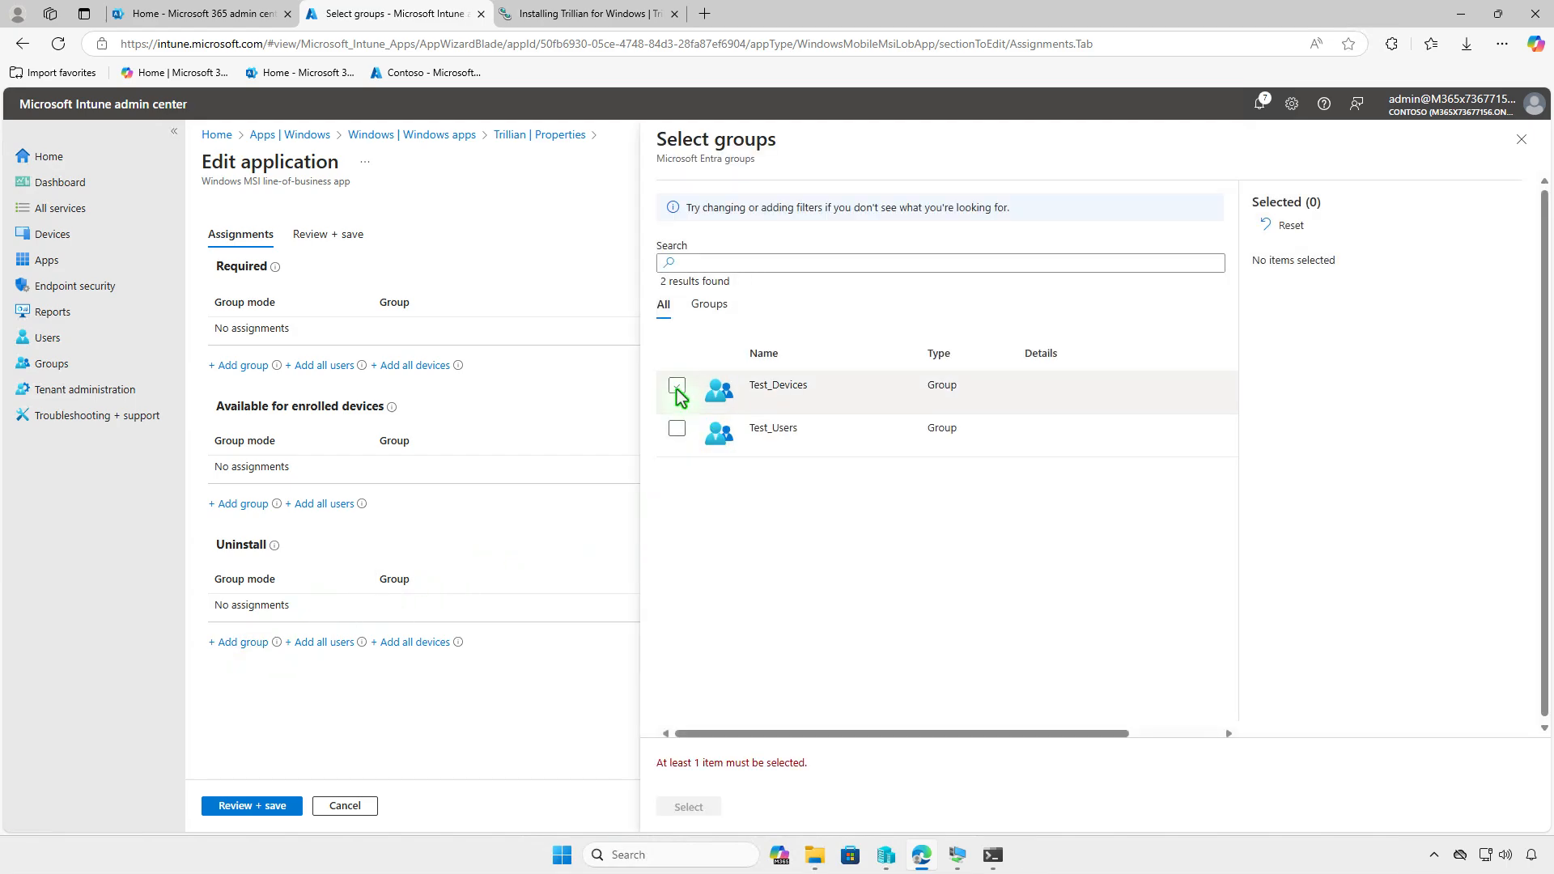
{"action": "left_click", "coordinate": [676, 386]}
{"action": "left_click", "coordinate": [715, 808]}
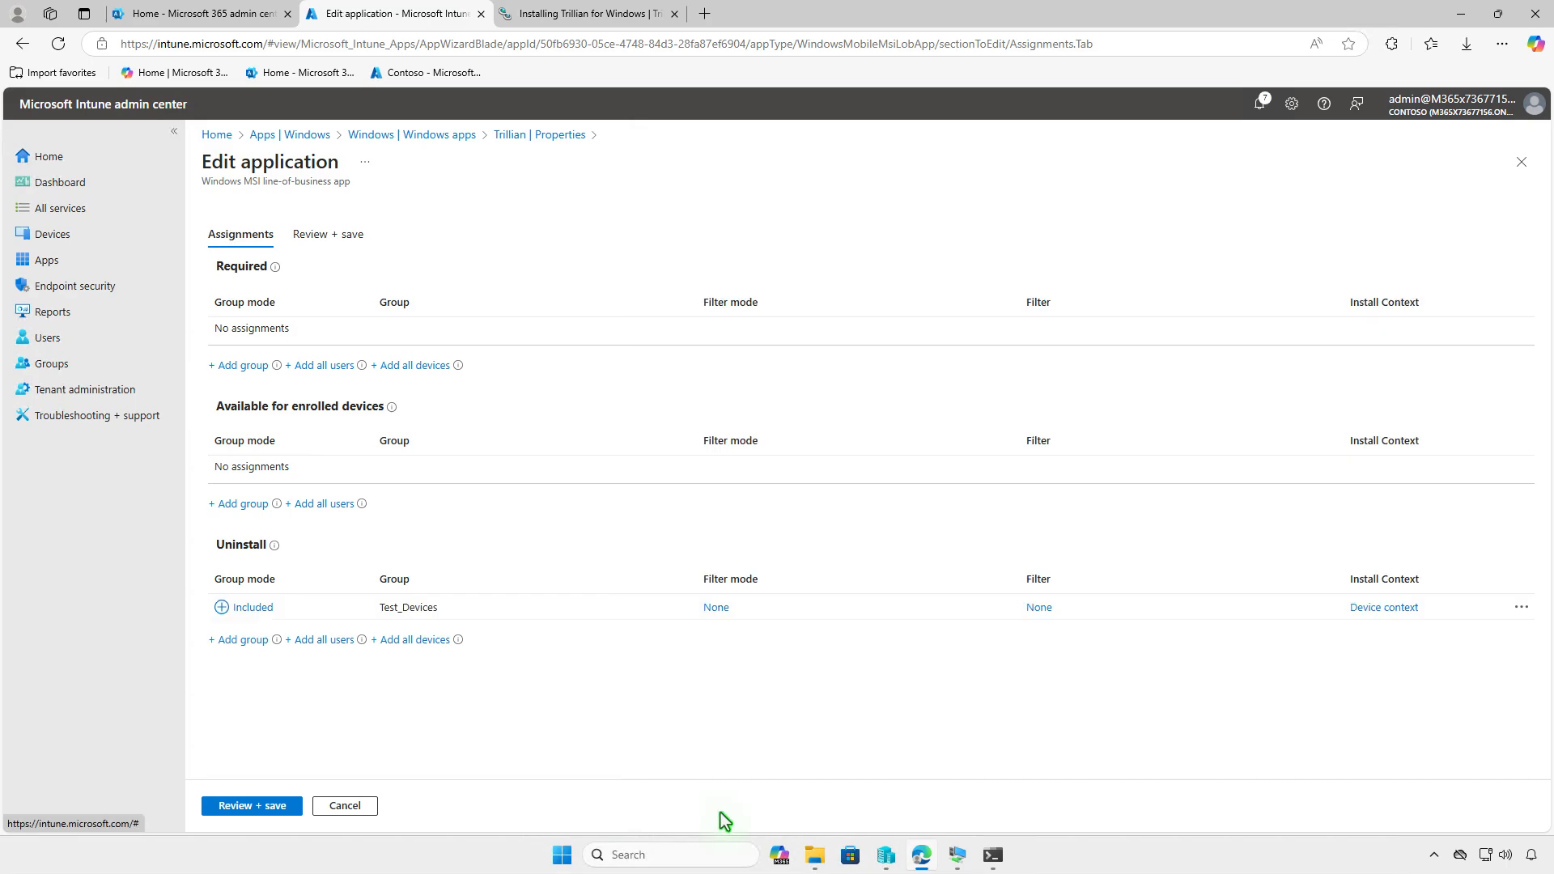
{"action": "left_click", "coordinate": [250, 805]}
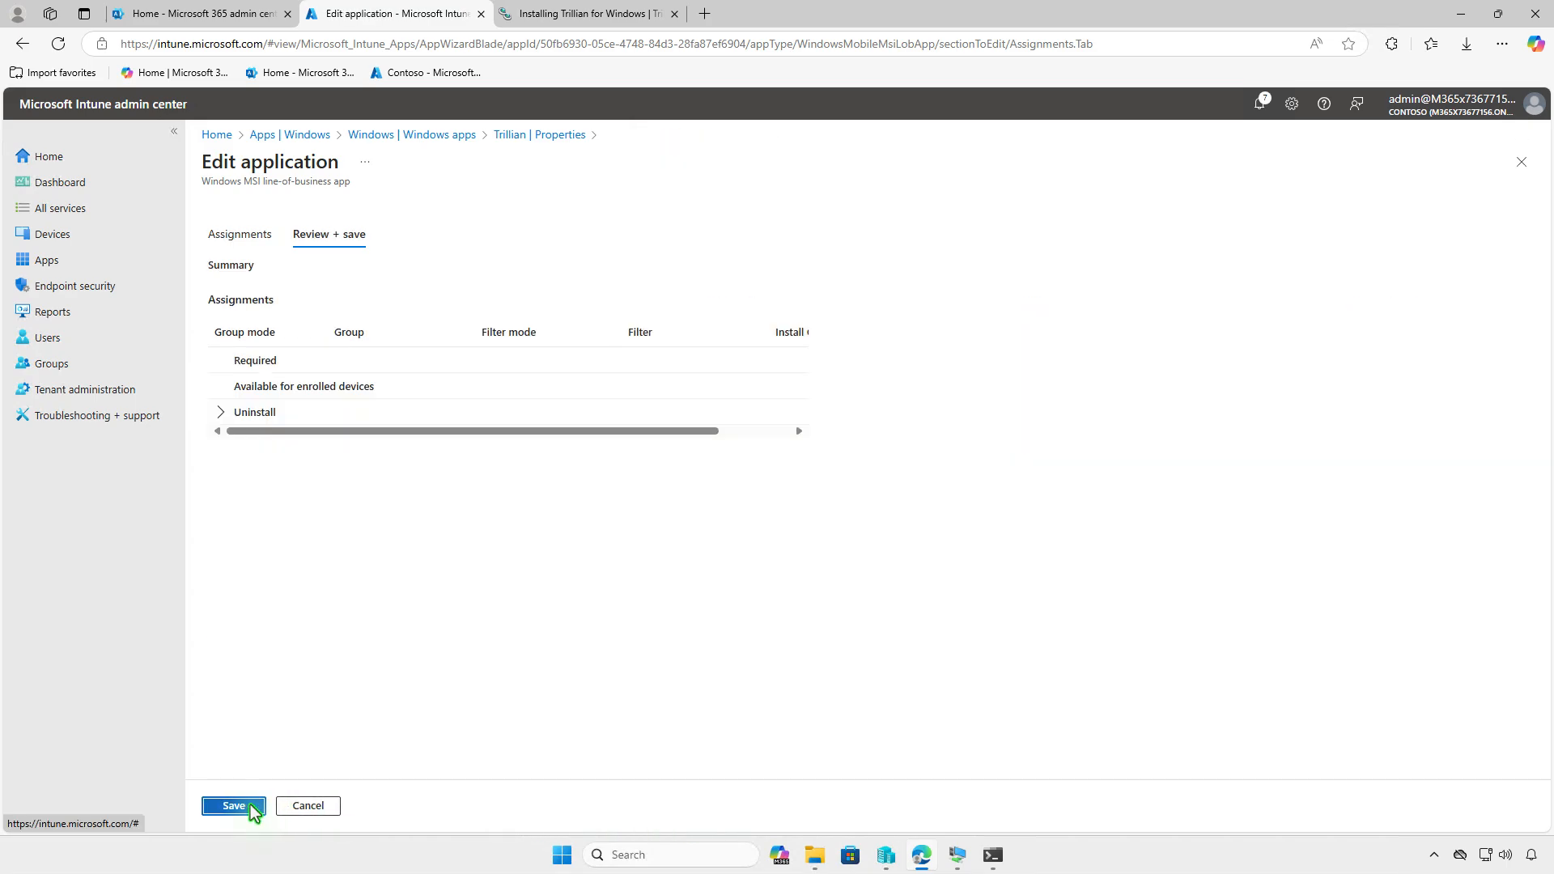
{"action": "left_click", "coordinate": [251, 808]}
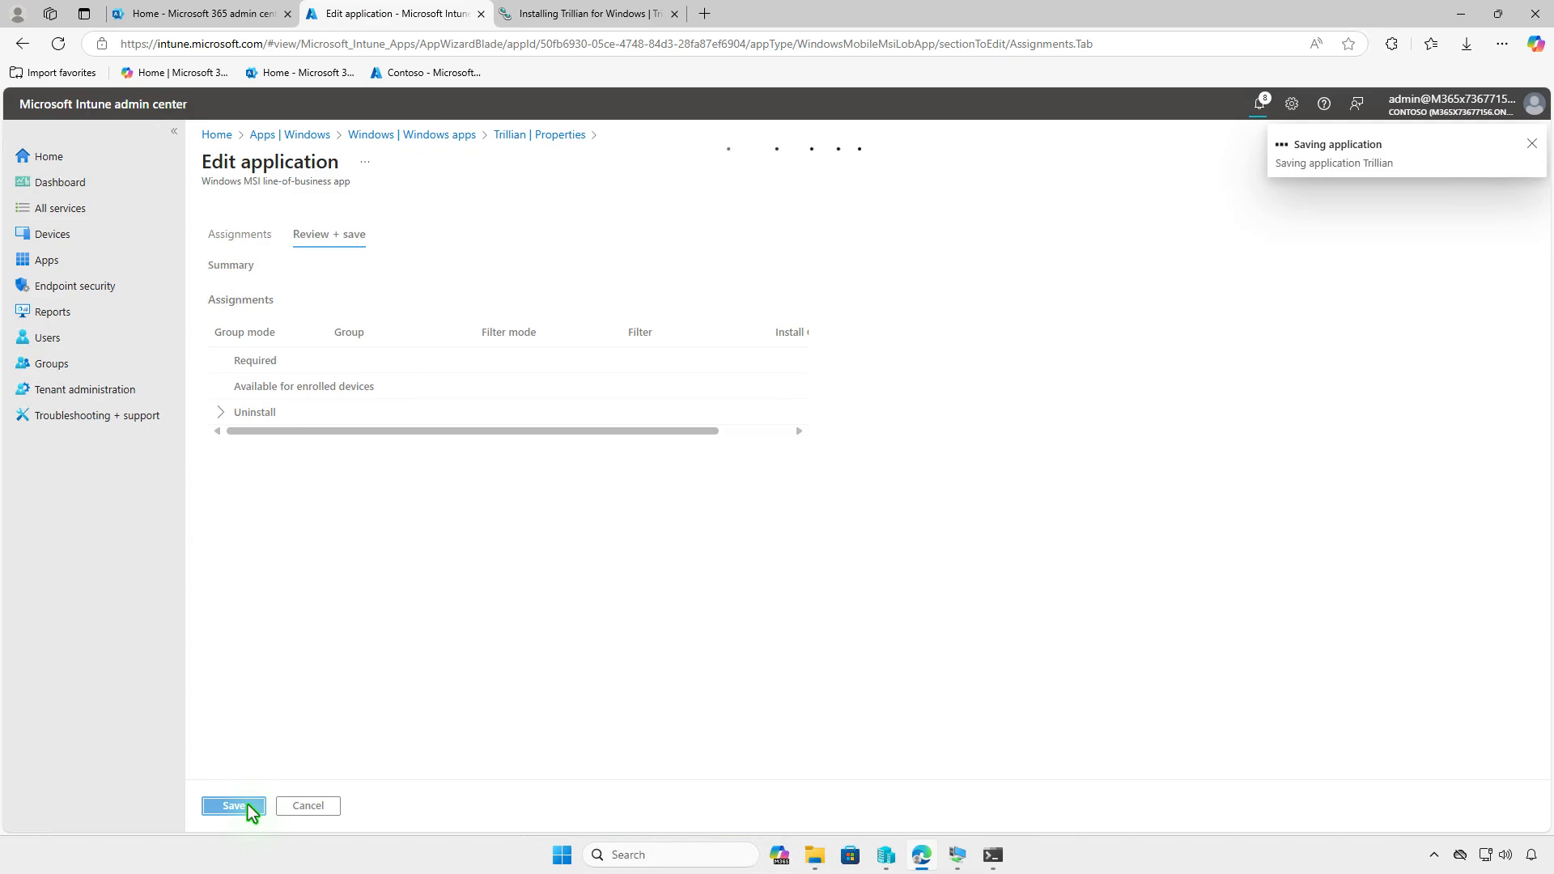